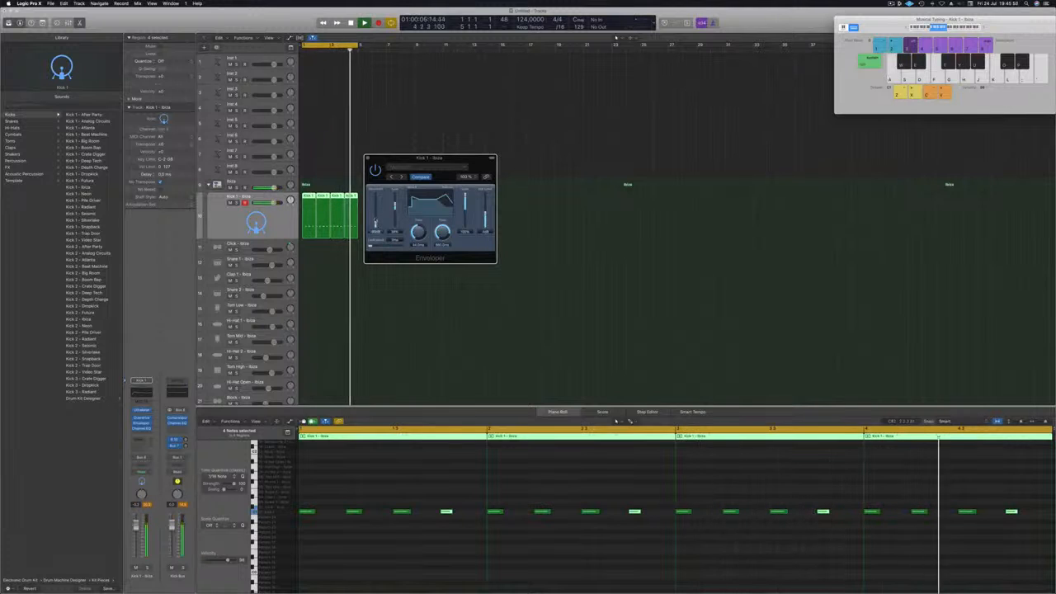
# Step: Adjust the threshold in the Kick 1 track's Enveloper and close the plug-in window
pyautogui.moveTo(376, 223); pyautogui.dragTo(375, 205)
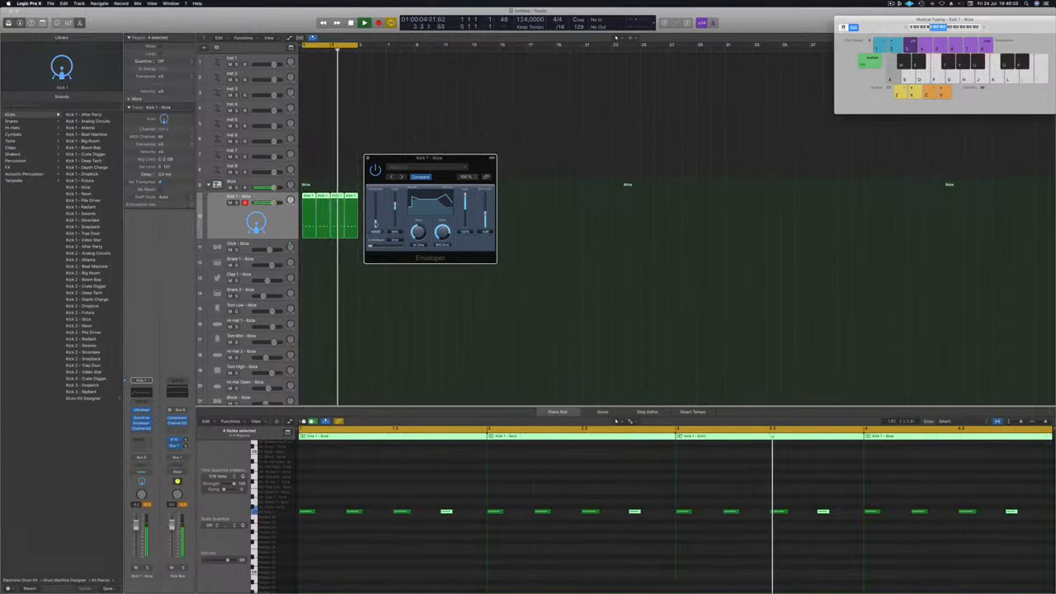
pyautogui.moveTo(465, 163); pyautogui.dragTo(449, 171)
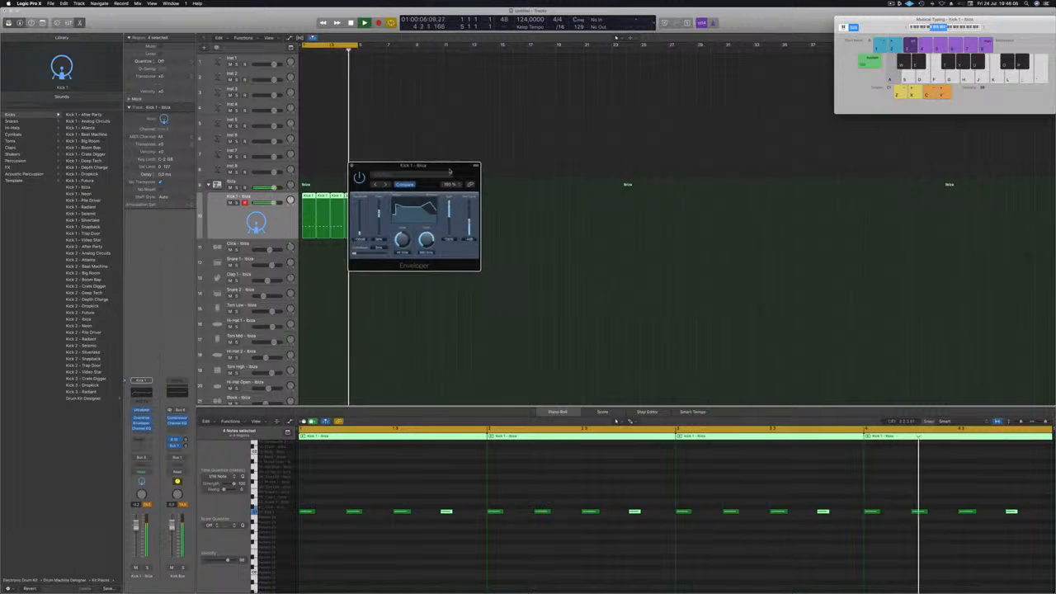
pyautogui.click(352, 166)
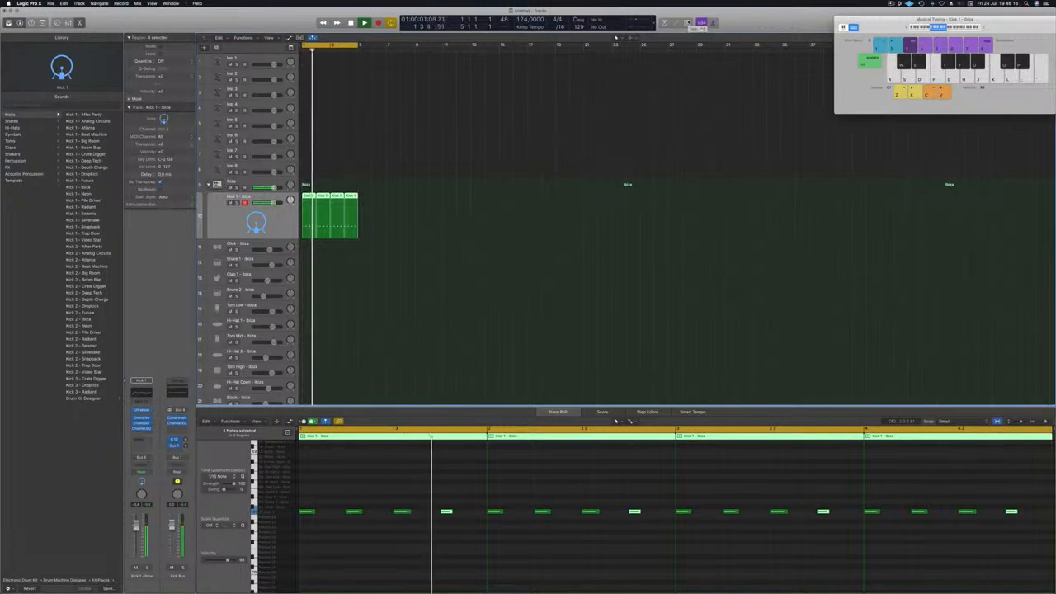
# Step: Select the four Kick 1 regions and repeat them three times to fill the track up to bar 17
pyautogui.moveTo(405, 204); pyautogui.dragTo(320, 209)
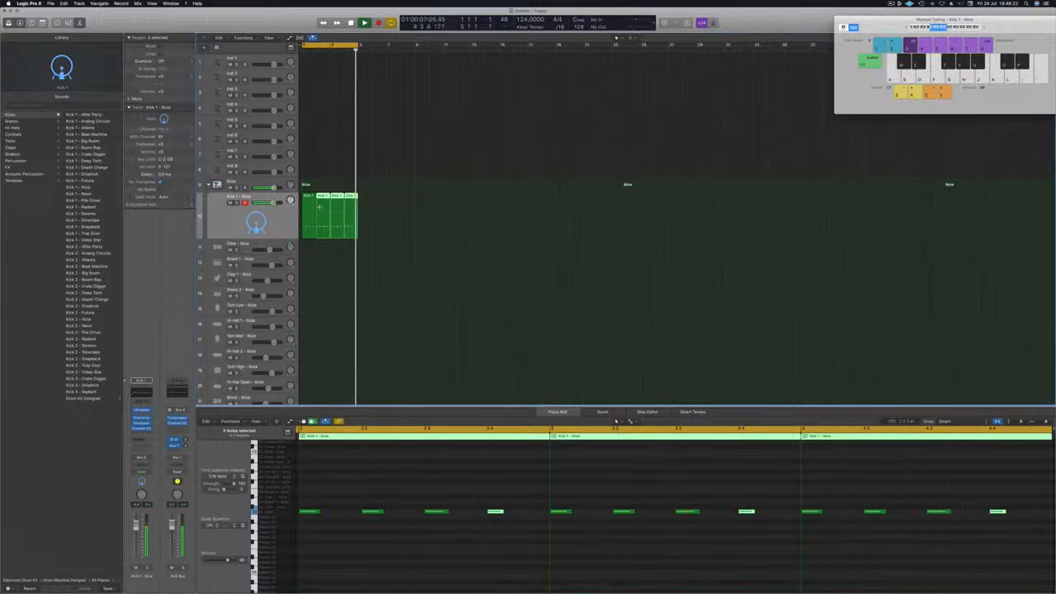
pyautogui.press('super+r')
pyautogui.press('super+r')
pyautogui.press('super+r')
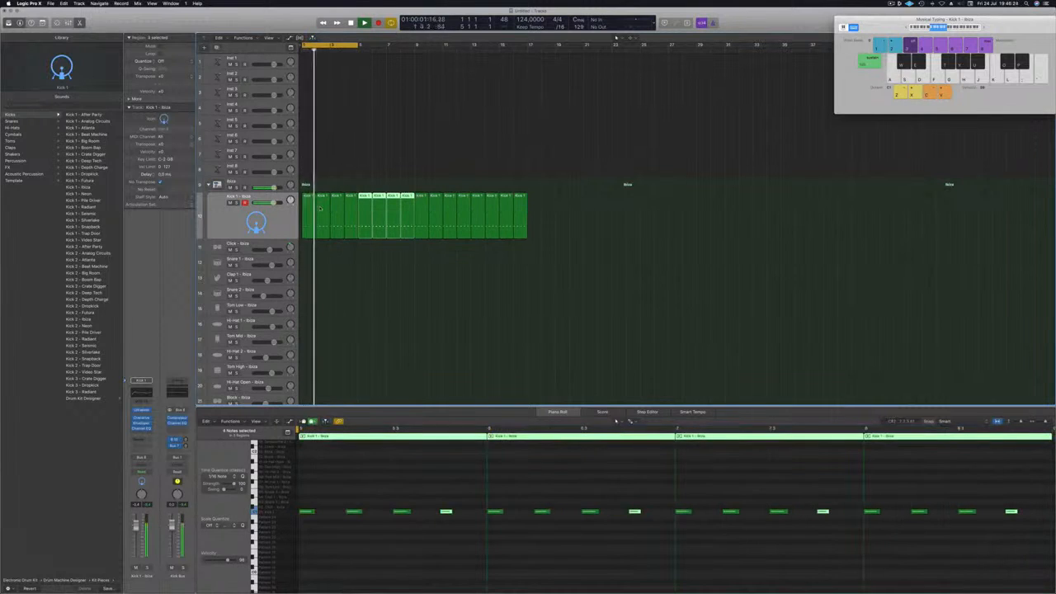
# Step: Extend the cycle range to bar 17 and play the kick pattern from the start
pyautogui.press('Return')
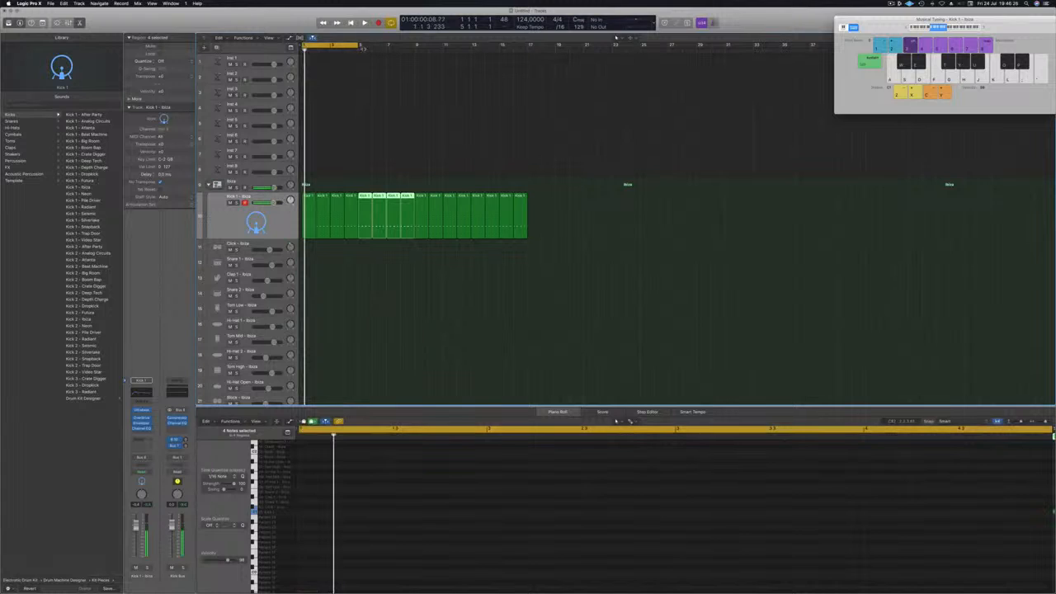
pyautogui.moveTo(359, 46); pyautogui.dragTo(518, 66)
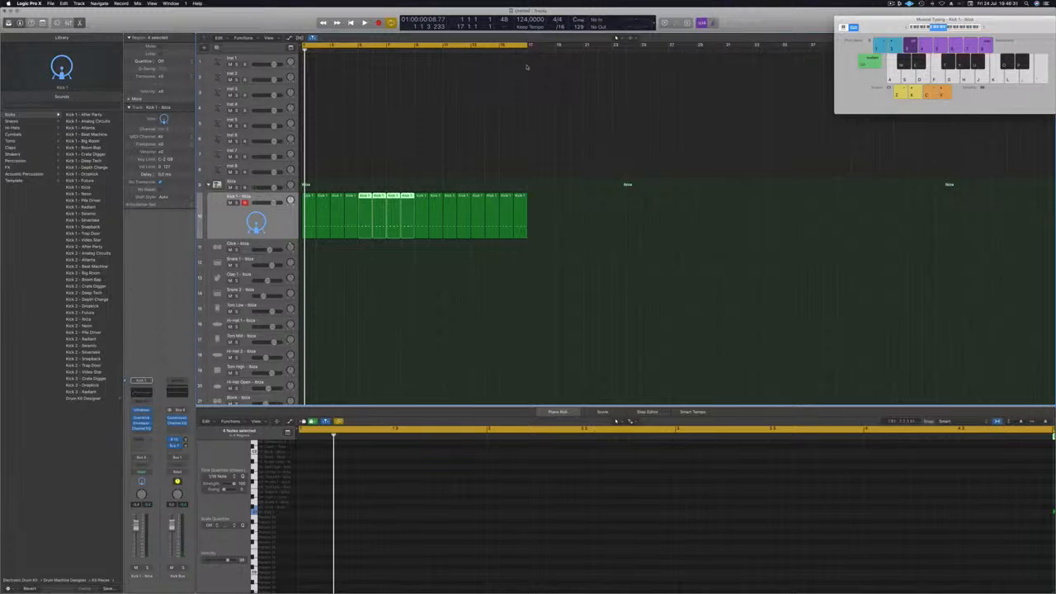
pyautogui.press('space')
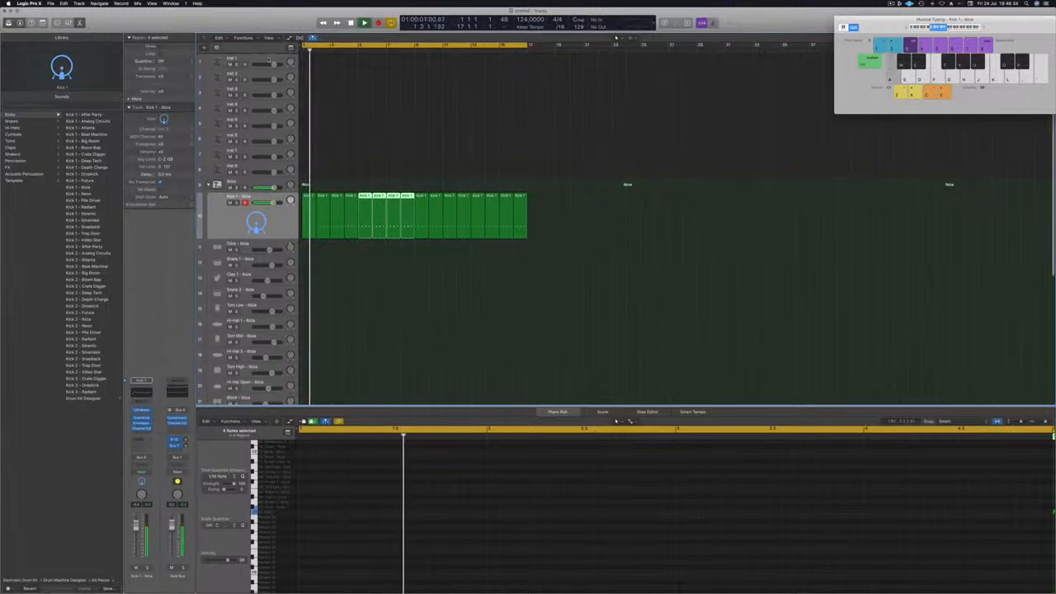
# Step: Copy the first Kick 1 region onto the Hi-Hat 1 track at bar 1
pyautogui.click(258, 61)
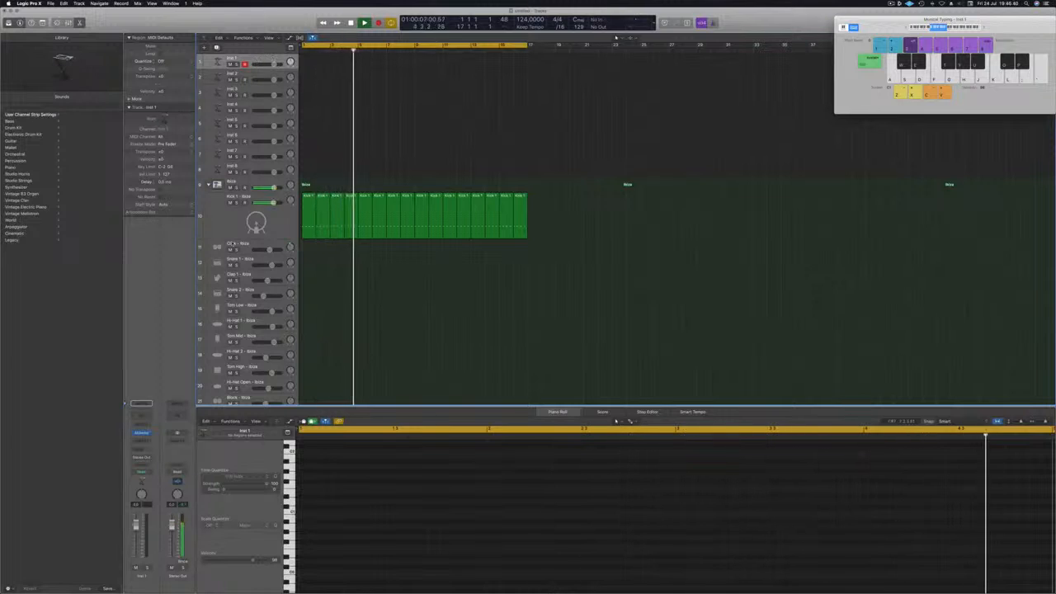
pyautogui.scroll(-2, 337, 309)
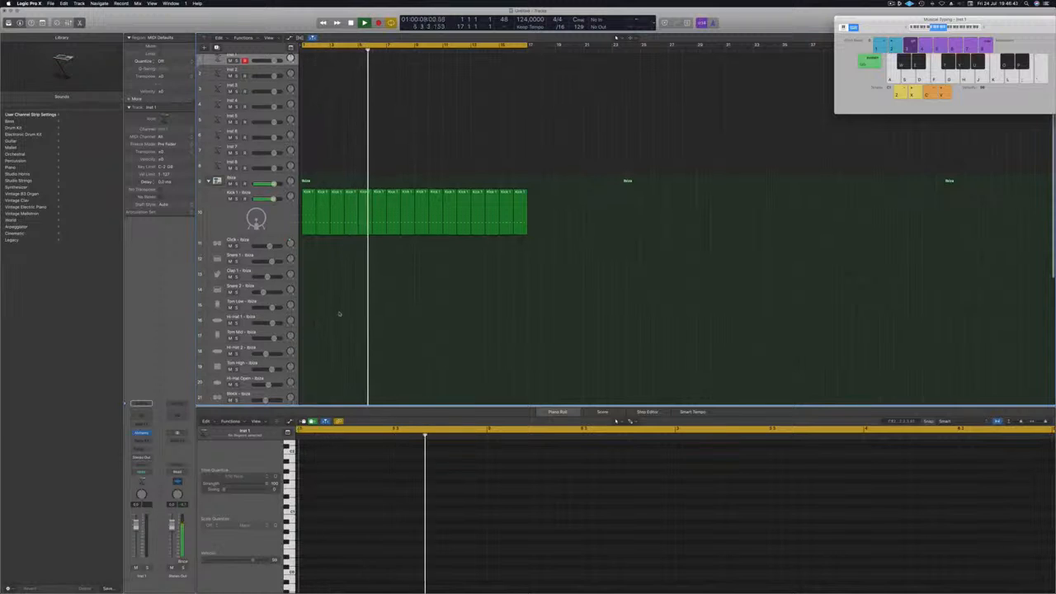
pyautogui.click(310, 211)
pyautogui.moveTo(310, 211); pyautogui.dragTo(310, 314)
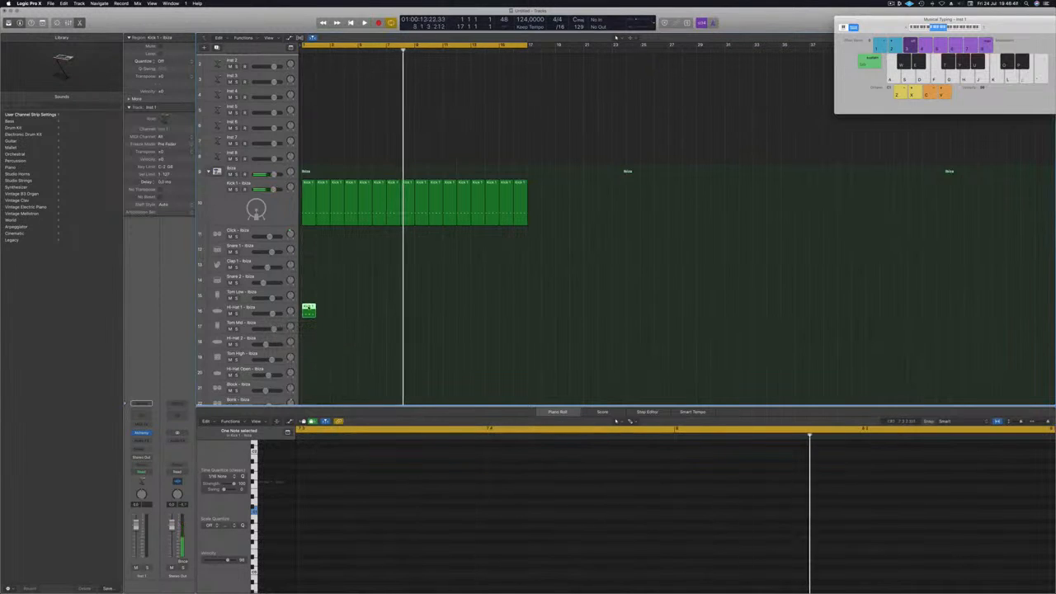
# Step: Show the copied region's notes in the Piano Roll and move all four up to the Hi-Hat 1 pitch
pyautogui.press('e')
pyautogui.press('e')
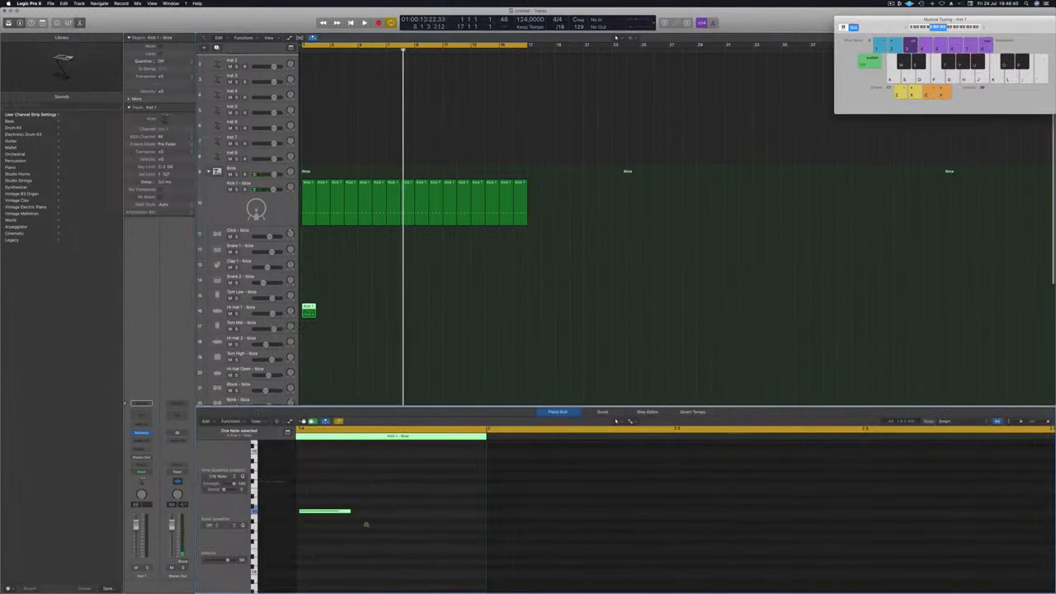
pyautogui.hscroll(-5, 363, 527)
pyautogui.moveTo(316, 495); pyautogui.dragTo(504, 549)
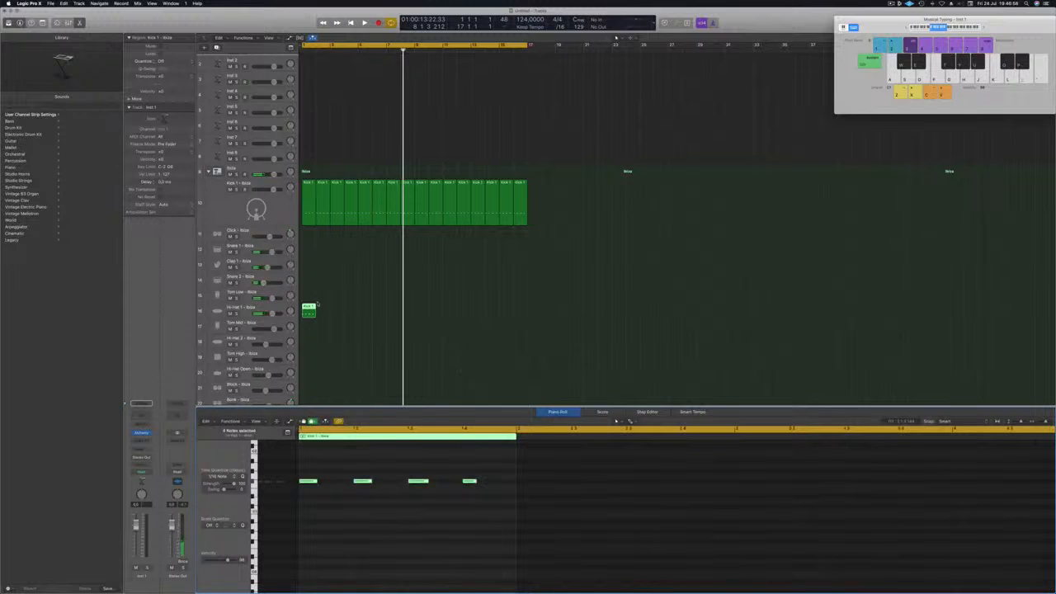
# Step: Duplicate the Hi-Hat 1 region along its track until the copies reach bar 17
pyautogui.moveTo(308, 310); pyautogui.dragTo(422, 315)
pyautogui.keyDown('shift'); pyautogui.click(310, 311); pyautogui.keyUp('shift')
pyautogui.keyDown('shift'); pyautogui.click(310, 311); pyautogui.keyUp('shift')
pyautogui.keyDown('shift'); pyautogui.click(310, 311); pyautogui.keyUp('shift')
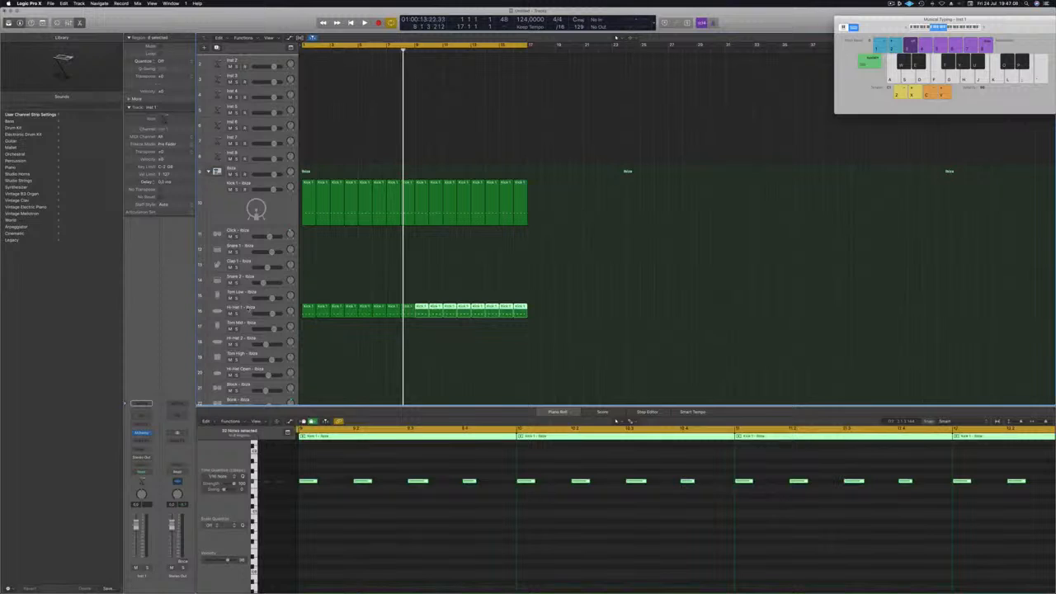
# Step: Select the Hi-Hat 1 track and play the kick and hi-hat together from the start
pyautogui.click(247, 311)
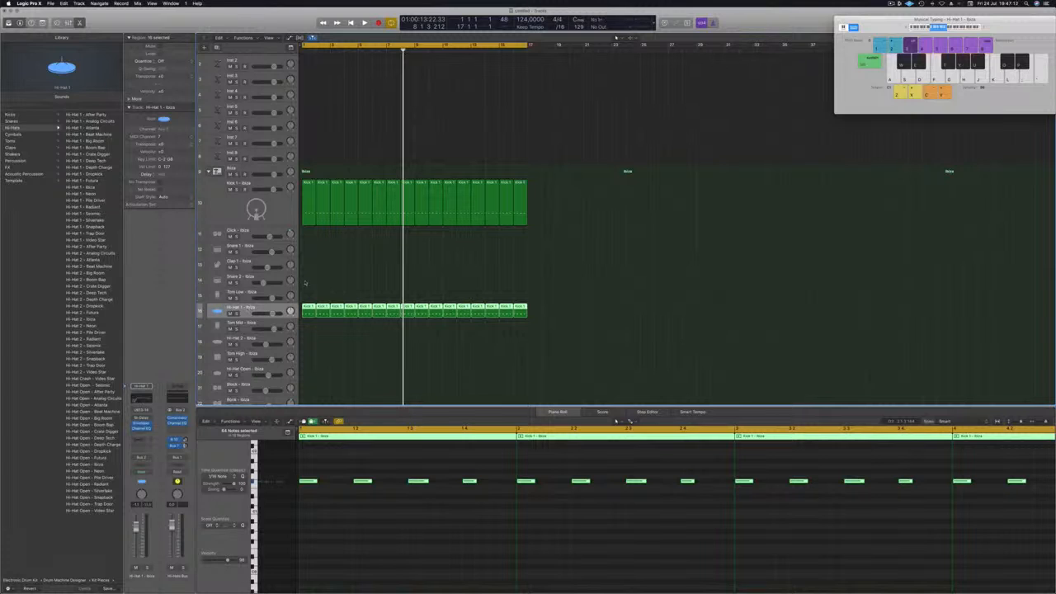
pyautogui.click(304, 283)
pyautogui.press('Return')
pyautogui.press('space')
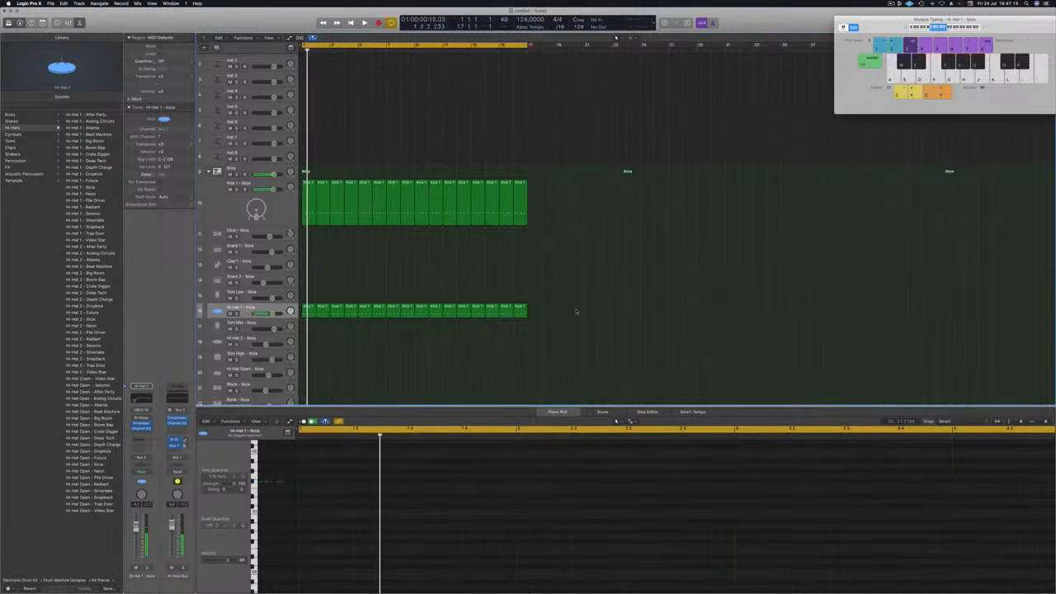
# Step: Shift all notes in the Hi-Hat 1 regions half a beat later onto the off-beats and play the result
pyautogui.moveTo(295, 318); pyautogui.dragTo(296, 317)
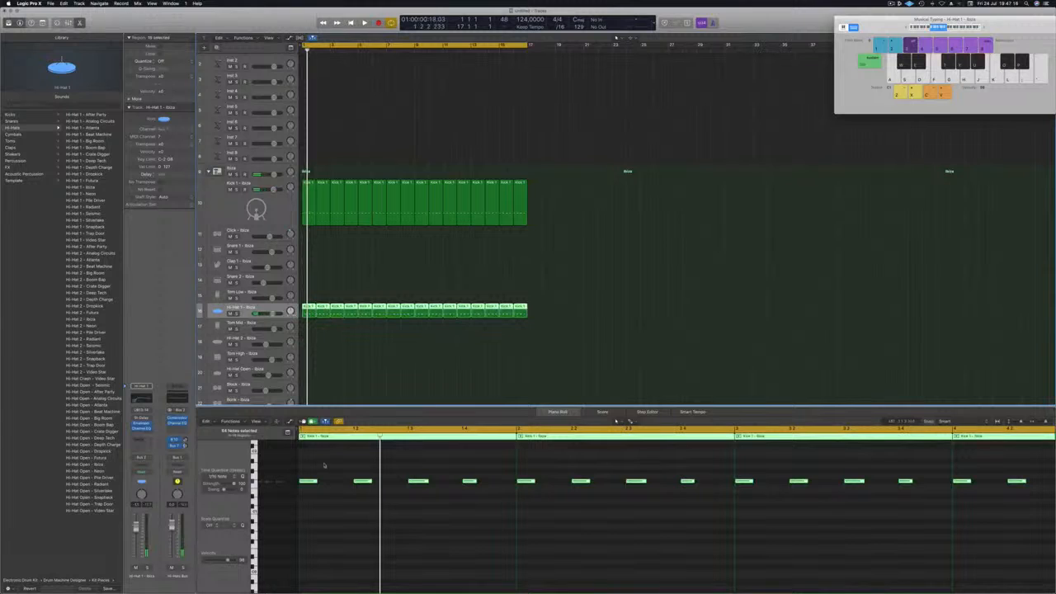
pyautogui.click(335, 489)
pyautogui.hotkey('alt', 'Right')
pyautogui.hotkey('alt', 'Right')
pyautogui.press('space')
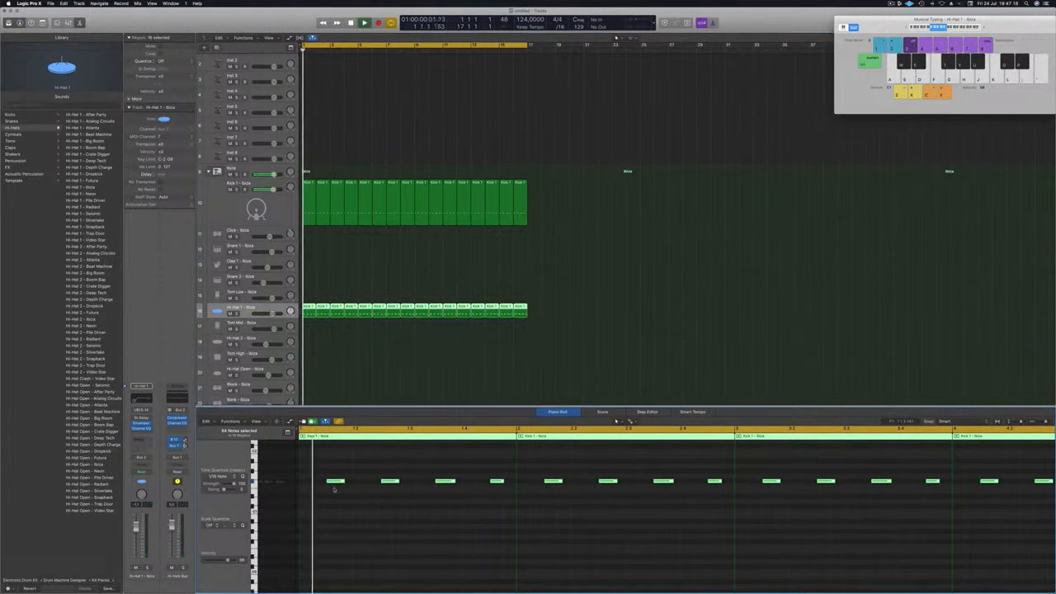
# Step: Reshape the hi-hat in the Hi-Hat 1 Enveloper by adjusting the attack and release gains and times
pyautogui.press('Tab')
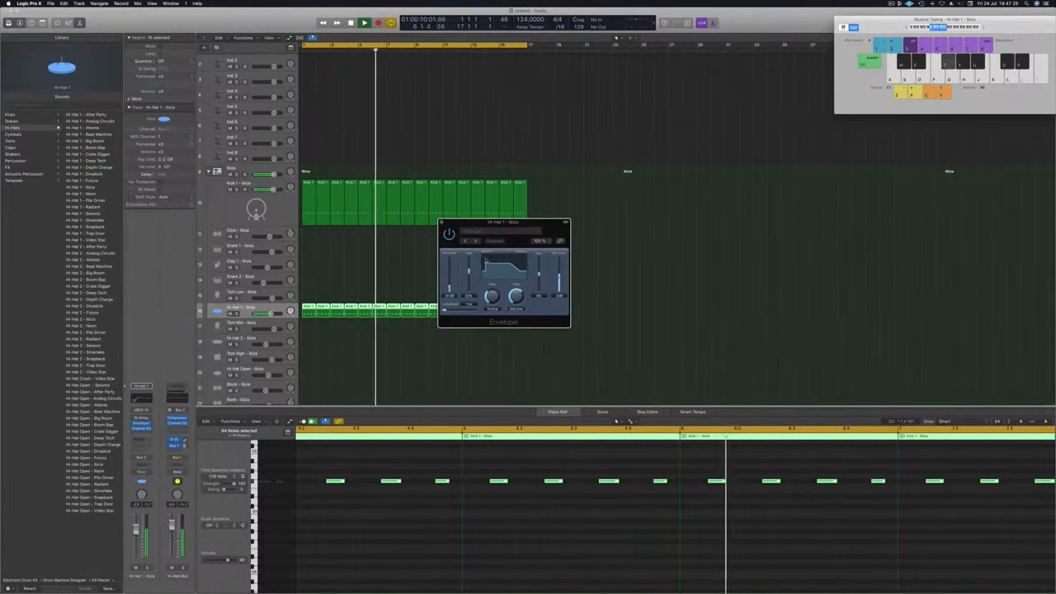
pyautogui.moveTo(468, 270); pyautogui.dragTo(469, 278)
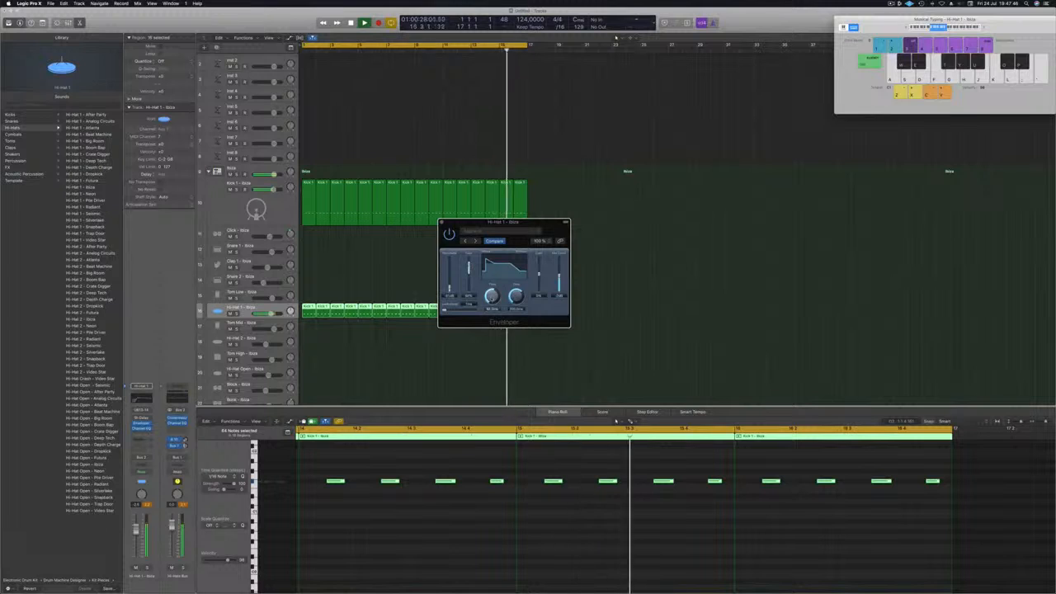
pyautogui.moveTo(493, 295); pyautogui.dragTo(493, 283)
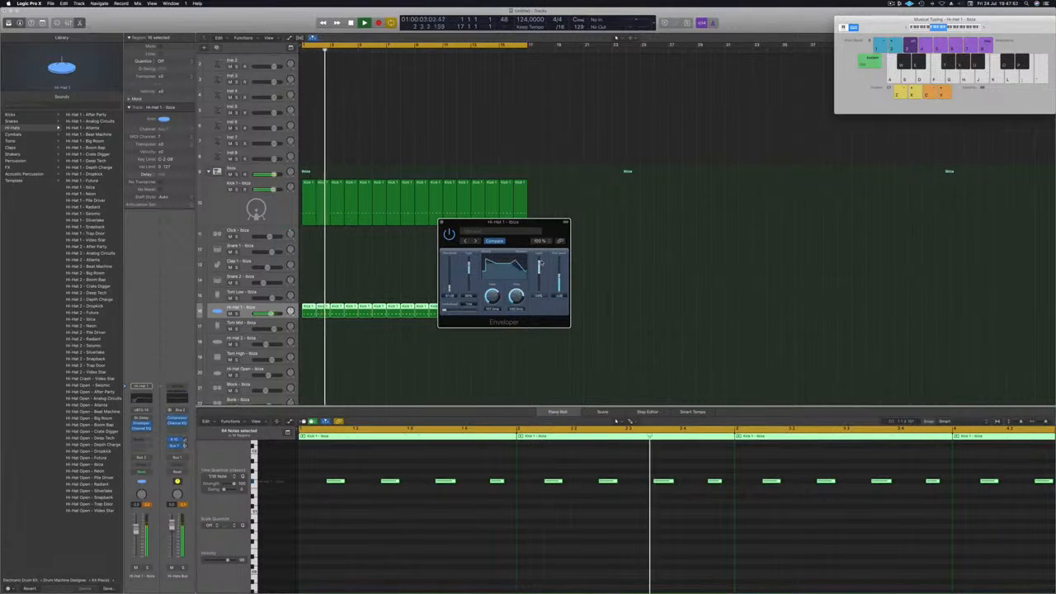
pyautogui.moveTo(540, 260); pyautogui.dragTo(534, 294)
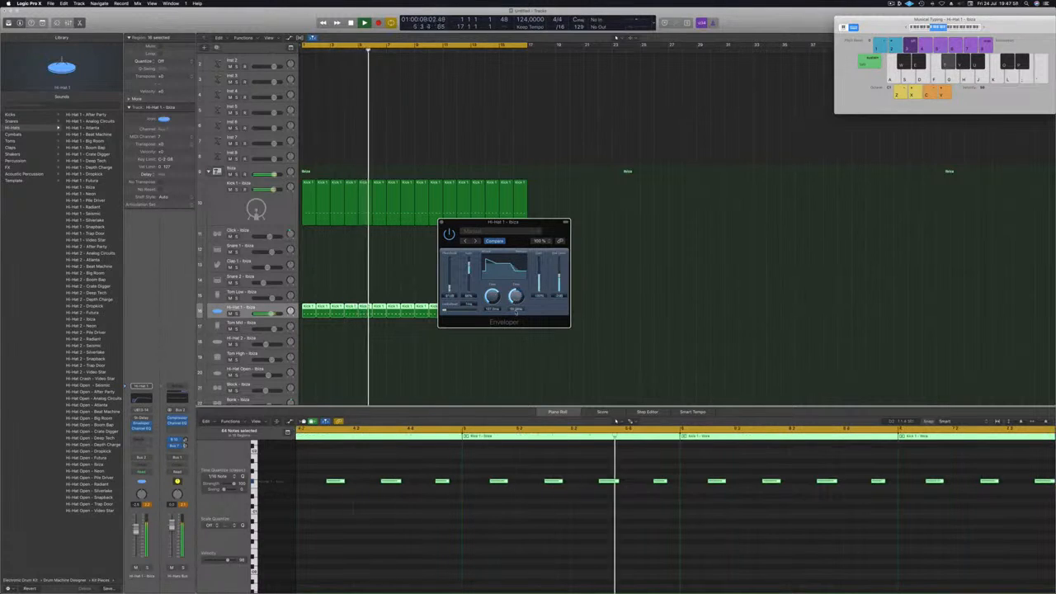
pyautogui.moveTo(516, 297); pyautogui.dragTo(494, 319)
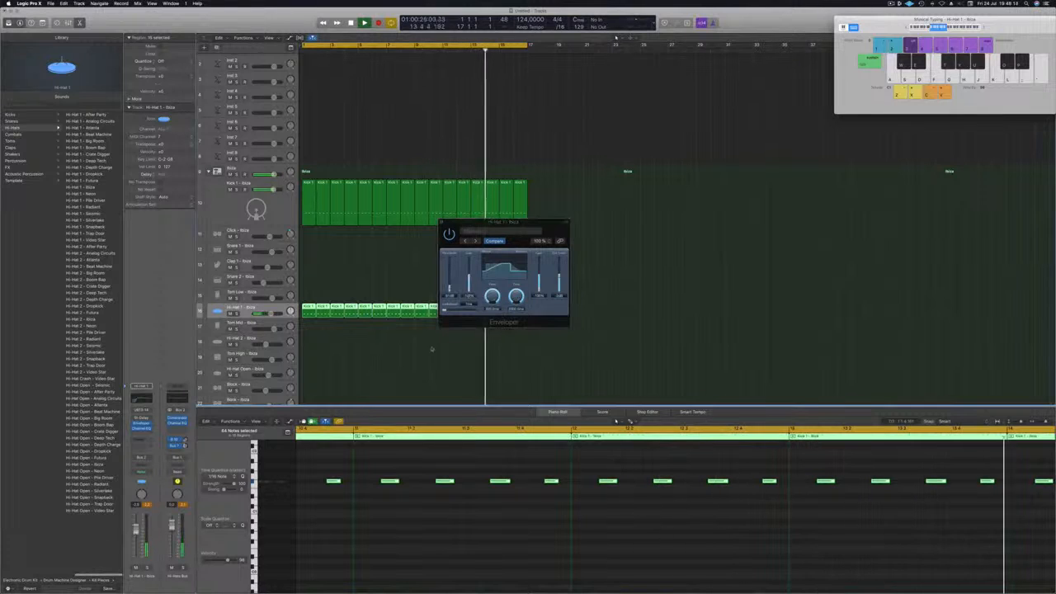
# Step: Raise the hi-hat Enveloper's output level, shorten its attack time, and close the plug-in window
pyautogui.moveTo(559, 275); pyautogui.dragTo(561, 262)
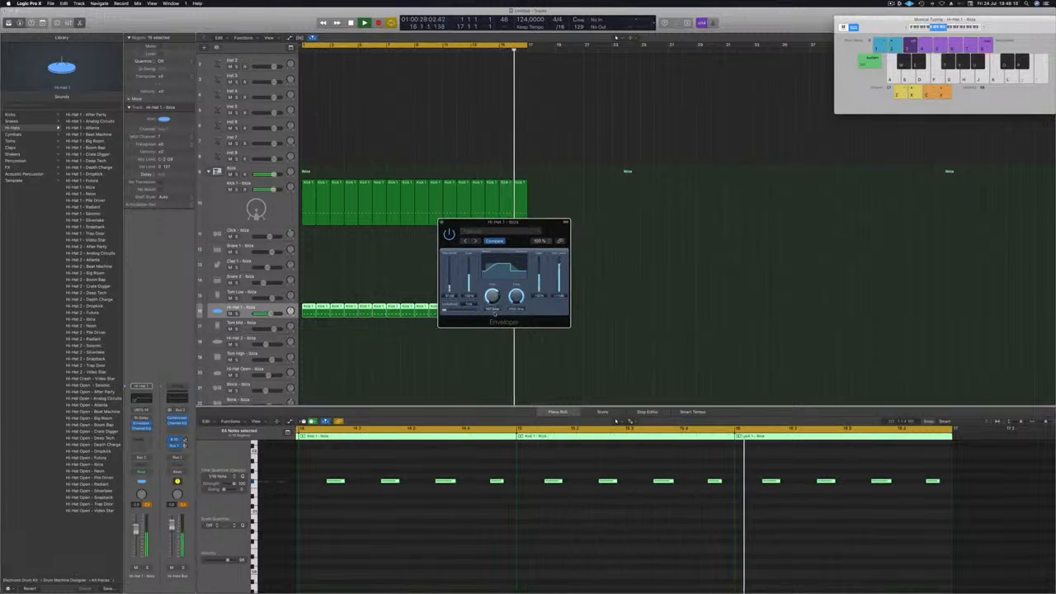
pyautogui.moveTo(492, 297); pyautogui.dragTo(493, 305)
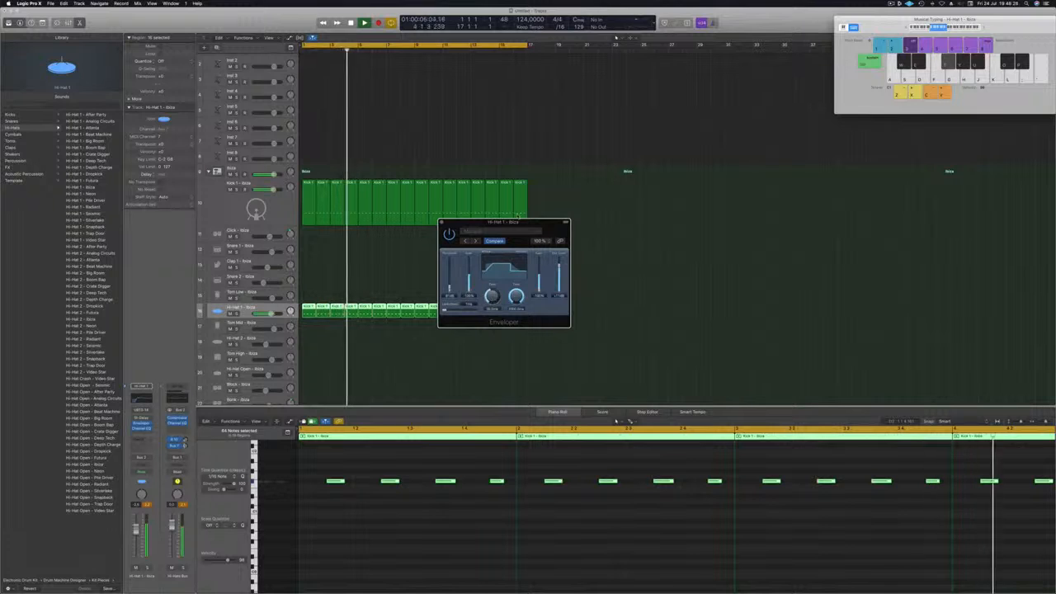
pyautogui.click(442, 222)
# Step: Copy the first Hi-Hat 1 region onto the Tom Mid track and put its notes on the Tom Mid pitch
pyautogui.scroll(2, 329, 264)
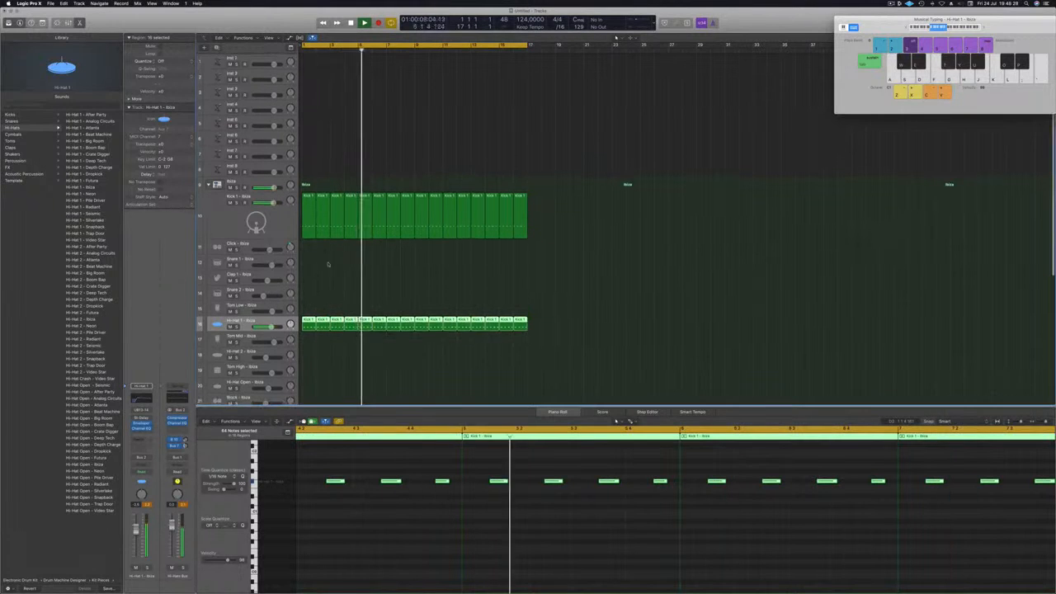
pyautogui.scroll(-3, 328, 264)
pyautogui.click(339, 348)
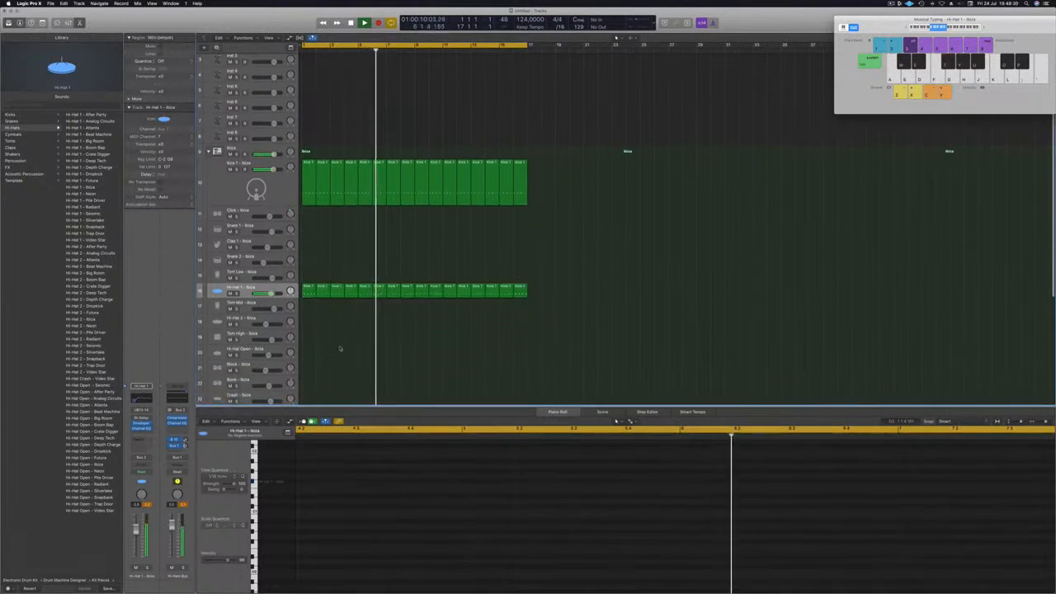
pyautogui.click(305, 291)
pyautogui.moveTo(306, 310); pyautogui.dragTo(307, 308)
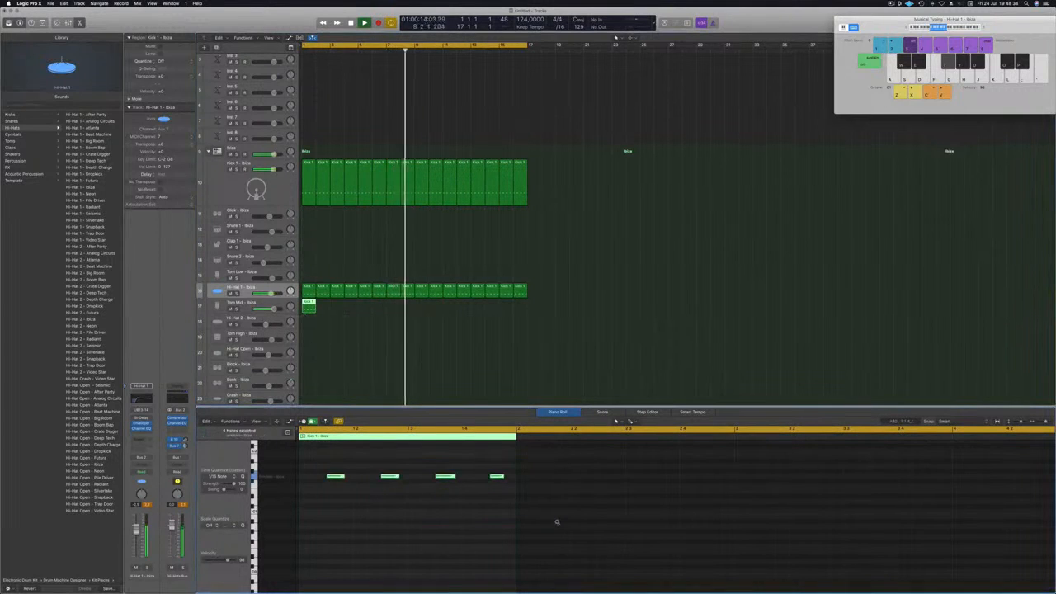
# Step: Remove the first two notes from the Tom Mid region, keep the last two, and play from the start
pyautogui.hotkey('alt', 'Left')
pyautogui.press('Return')
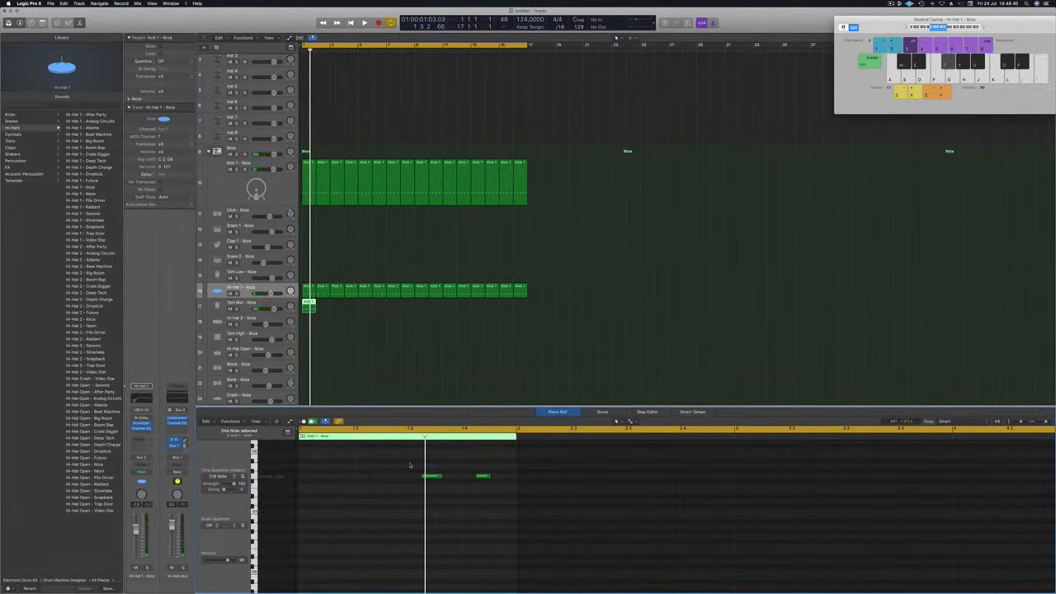
pyautogui.moveTo(409, 465); pyautogui.dragTo(561, 498)
pyautogui.press('space')
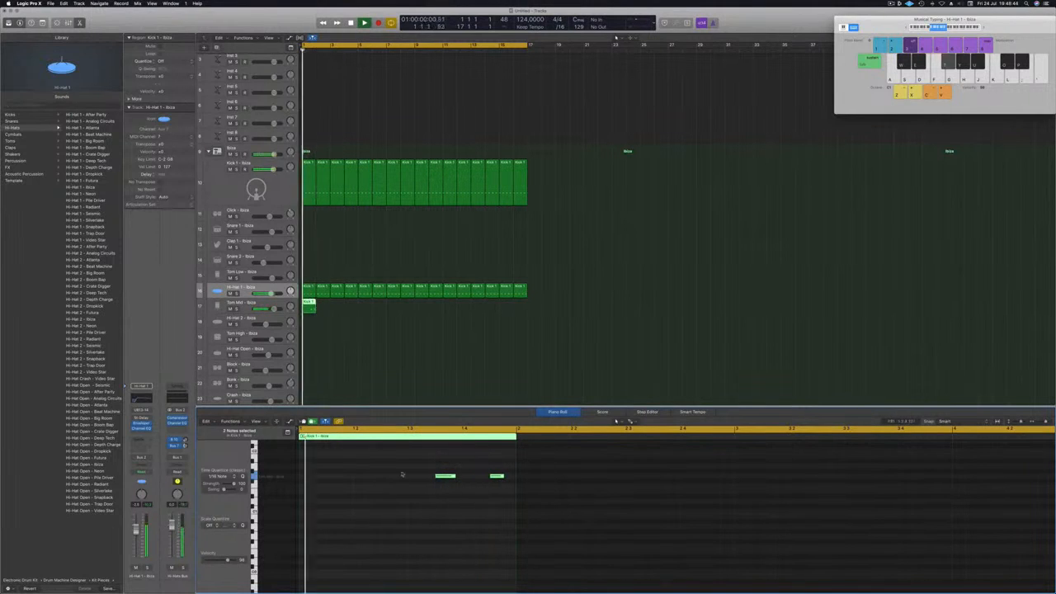
# Step: Move the two Tom Mid notes to half a beat after beat 1 and a sixteenth after beat 2
pyautogui.press('Down')
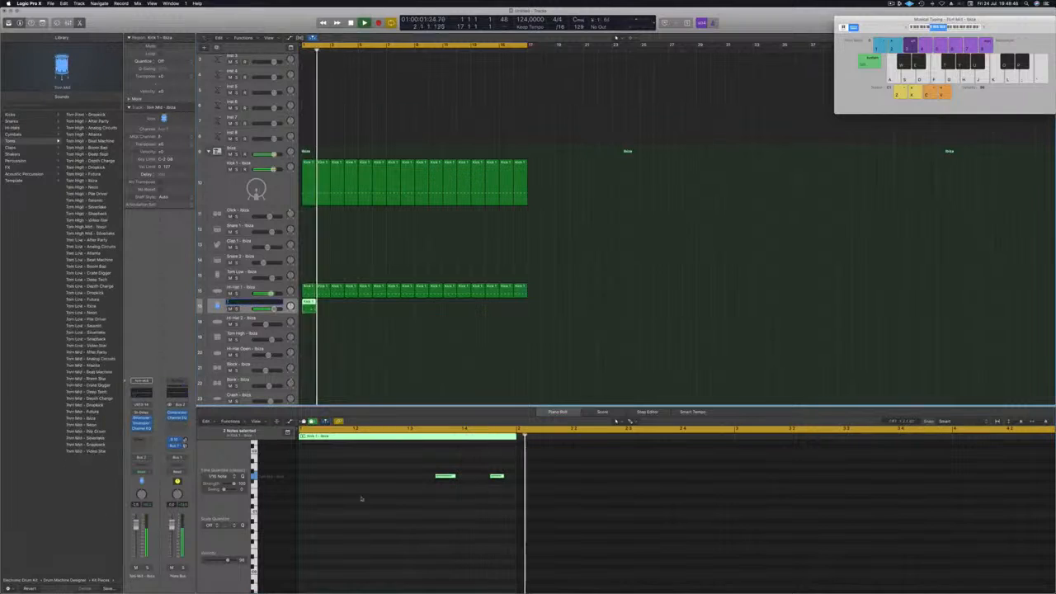
pyautogui.click(534, 497)
pyautogui.moveTo(445, 476); pyautogui.dragTo(336, 476)
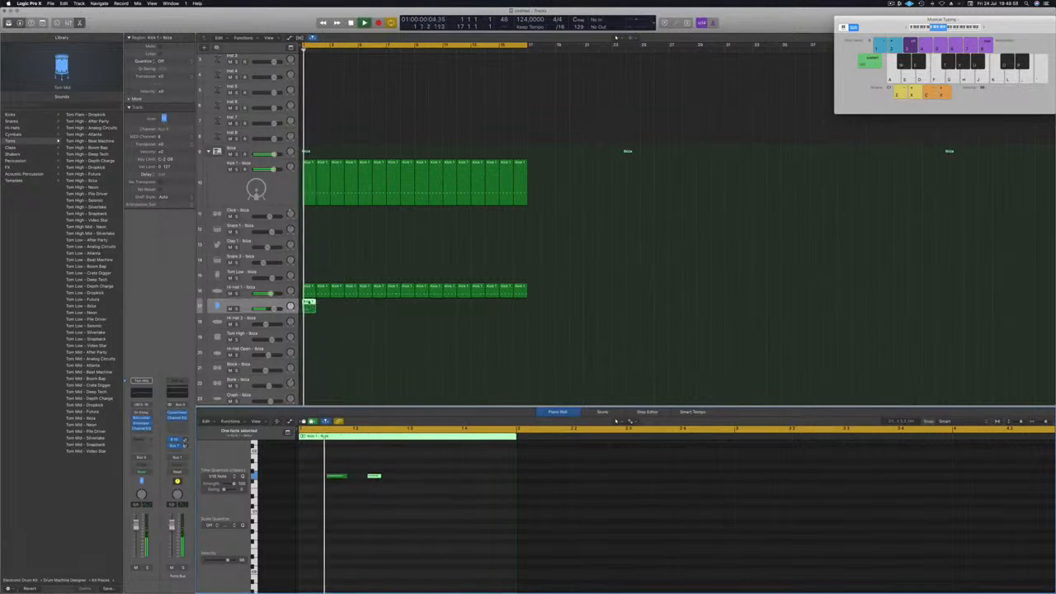
# Step: Duplicate the Tom Mid region along its track up to bar 17 and restart playback with the track selected
pyautogui.moveTo(312, 309); pyautogui.dragTo(419, 314)
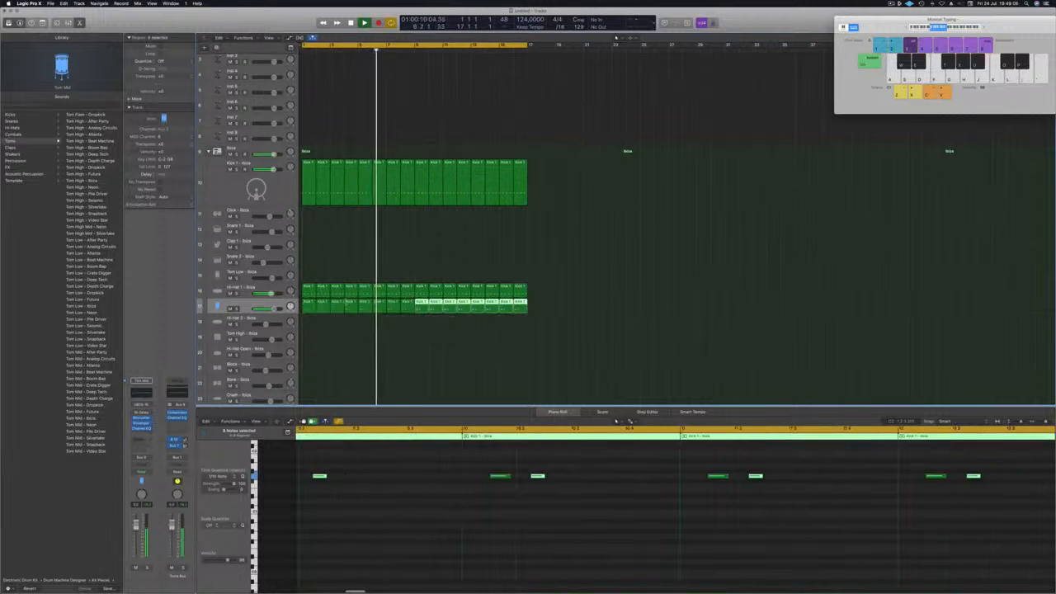
pyautogui.press('Return')
pyautogui.click(247, 304)
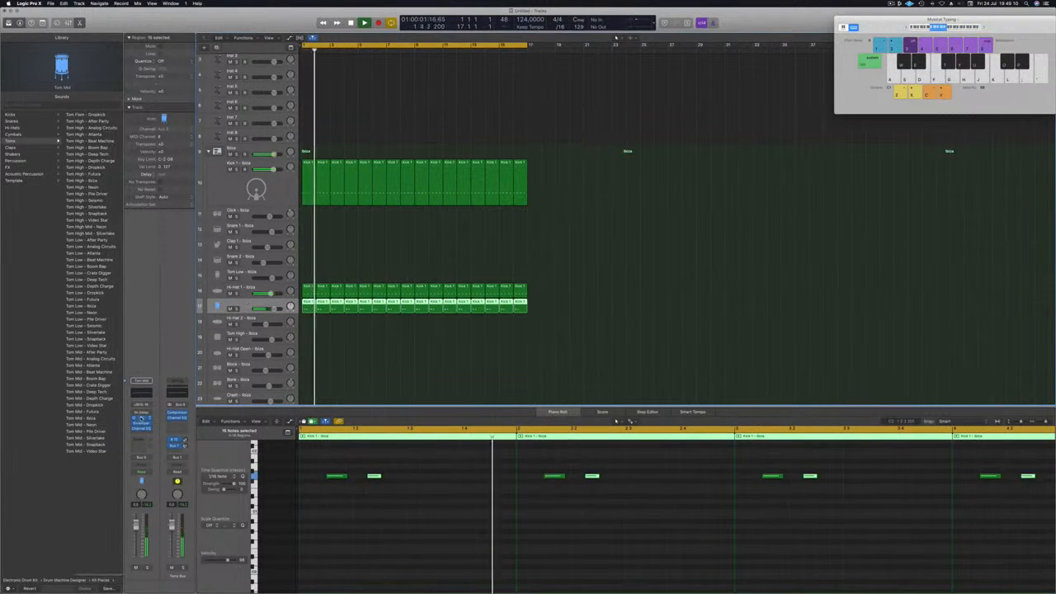
# Step: Open the Tom Mid track's Bitcrusher, raise its resolution to 24 bit and reduce its downsampling
pyautogui.click(141, 419)
pyautogui.moveTo(191, 37); pyautogui.dragTo(325, 121)
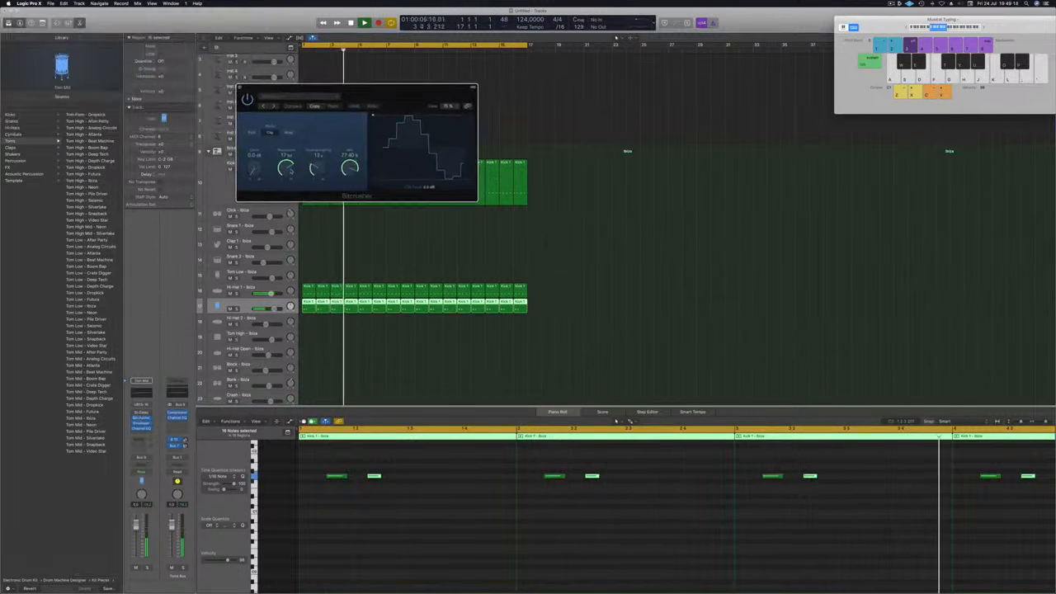
pyautogui.moveTo(291, 170); pyautogui.dragTo(302, 150)
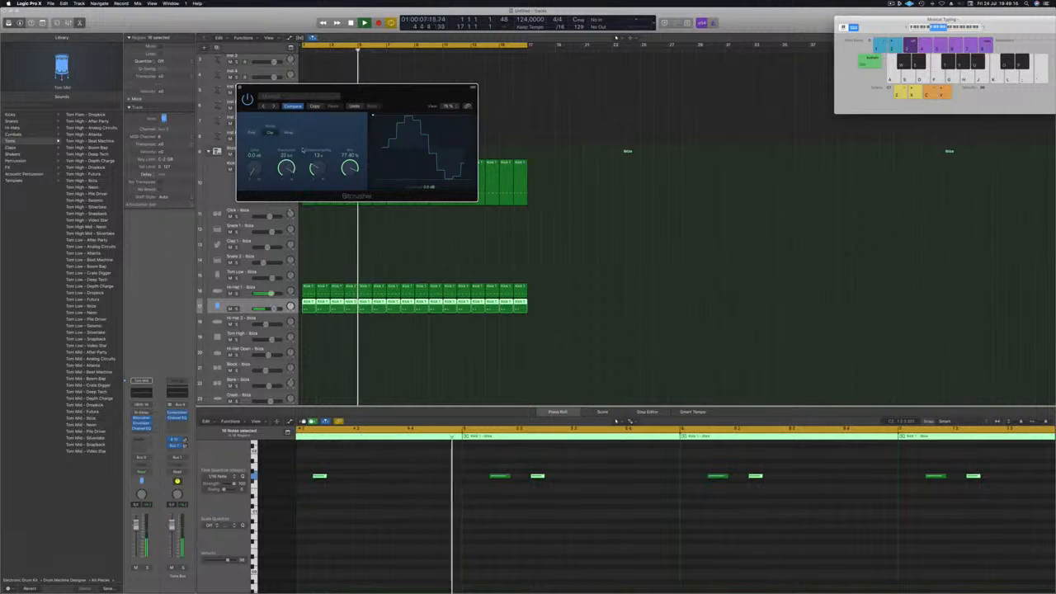
pyautogui.moveTo(313, 171); pyautogui.dragTo(310, 200)
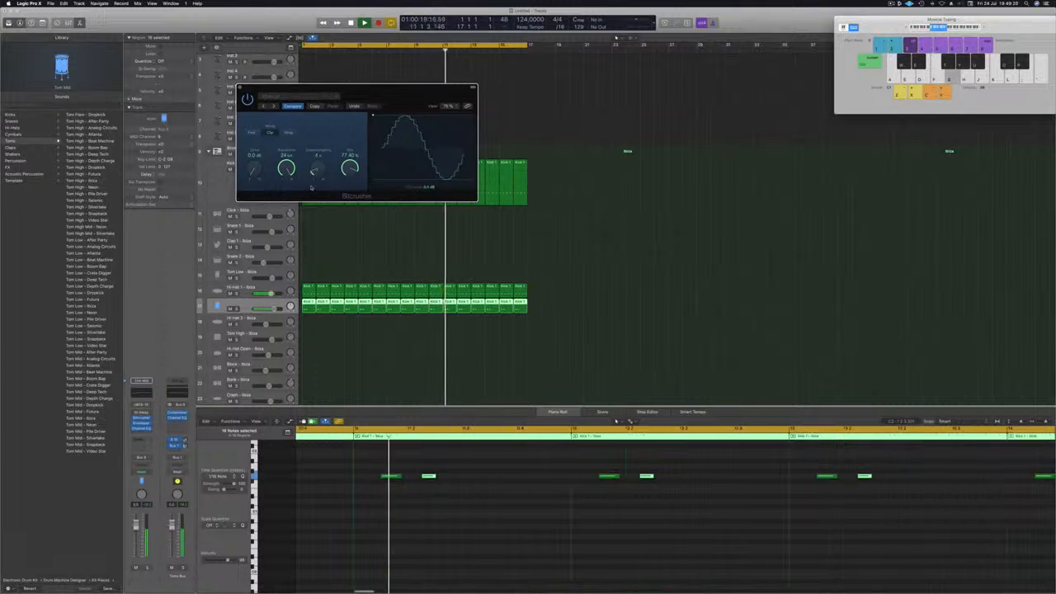
pyautogui.moveTo(310, 200); pyautogui.dragTo(311, 188)
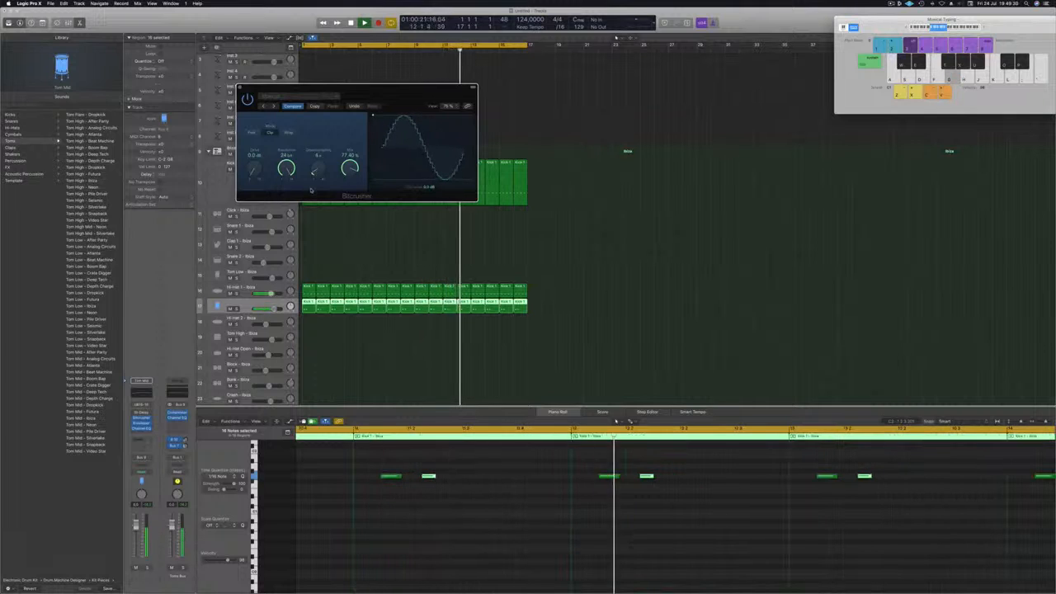
# Step: Lower the Tom Mid Bitcrusher's resolution to 8 bit, try some drive, return the drive to 0.0 dB and close the plug-in
pyautogui.moveTo(311, 191); pyautogui.dragTo(288, 235)
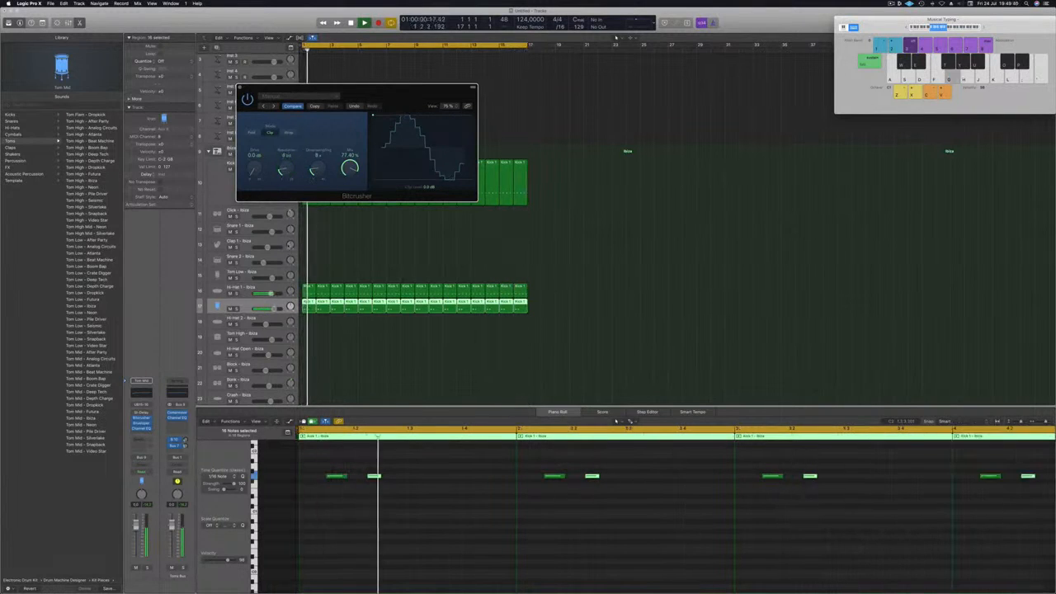
pyautogui.moveTo(288, 235); pyautogui.dragTo(290, 249)
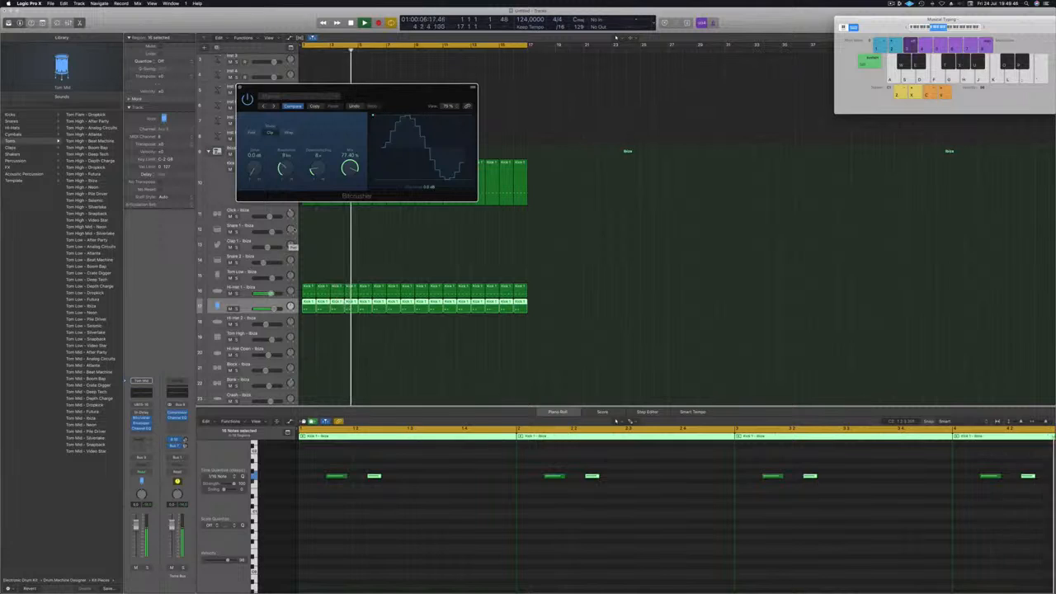
pyautogui.moveTo(298, 124); pyautogui.dragTo(321, 142)
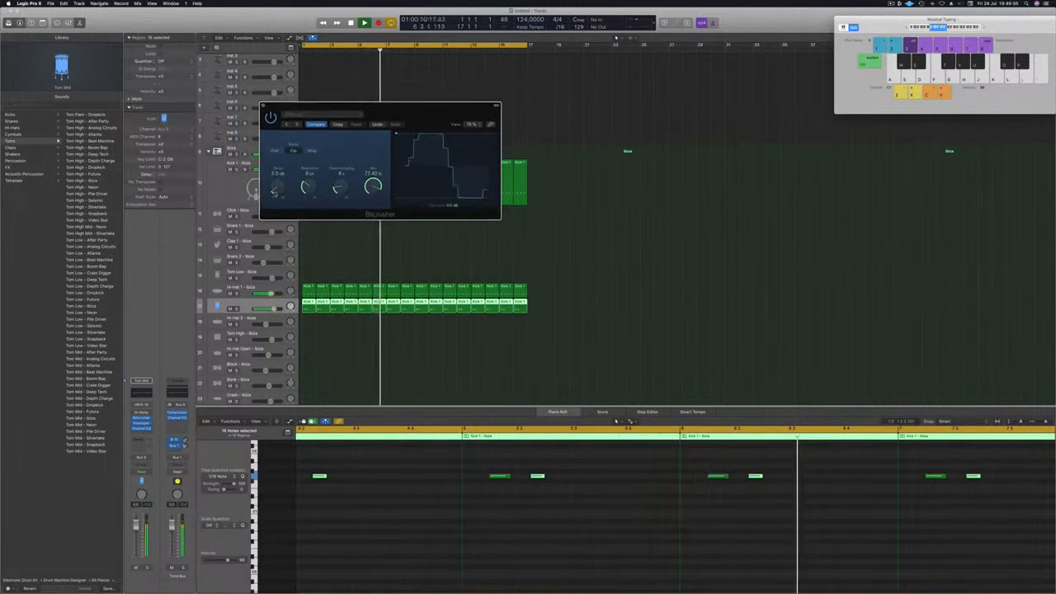
pyautogui.moveTo(402, 107); pyautogui.dragTo(389, 111)
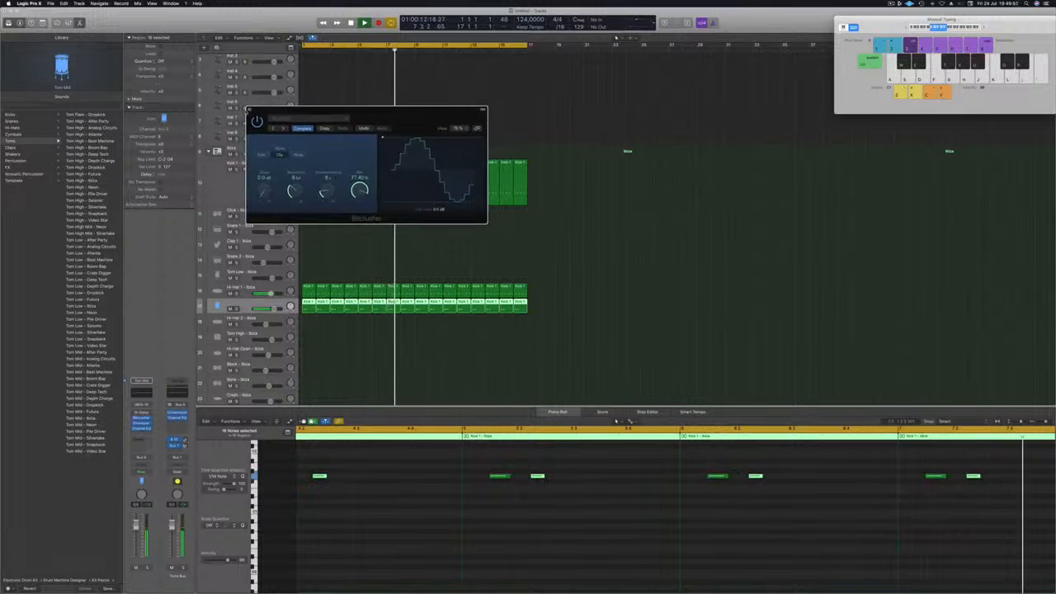
pyautogui.click(250, 109)
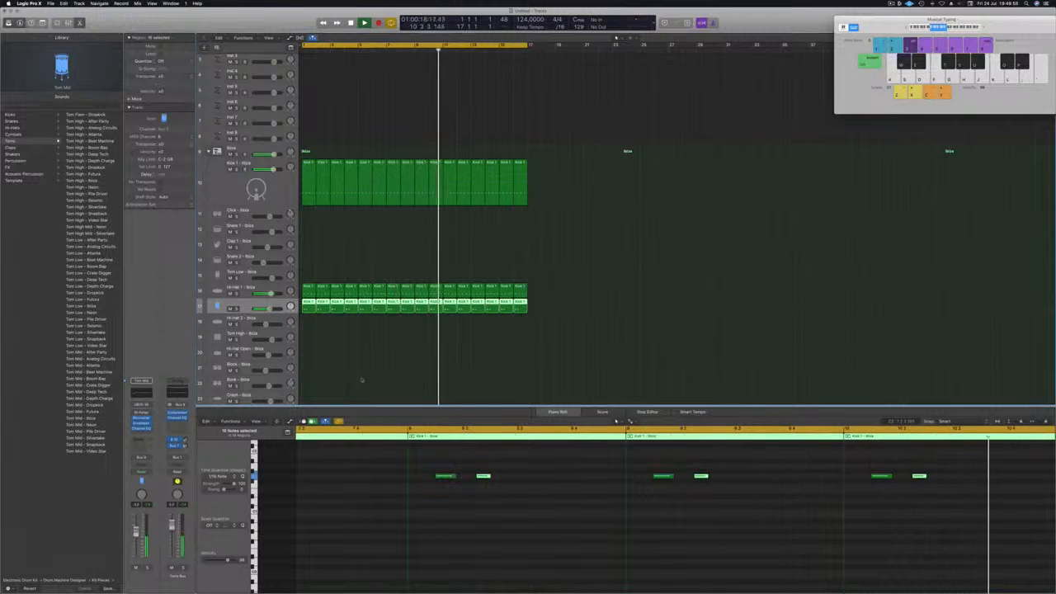
# Step: Copy the first Tom Mid region onto the Tom Low track at bar 1
pyautogui.scroll(-3, 360, 377)
pyautogui.scroll(-3, 347, 338)
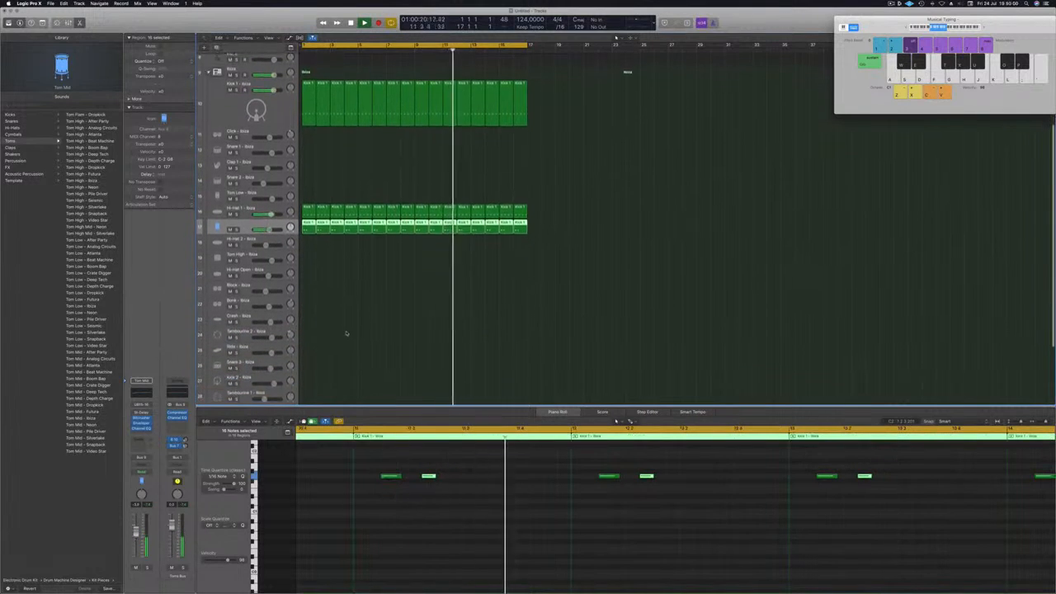
pyautogui.click(346, 334)
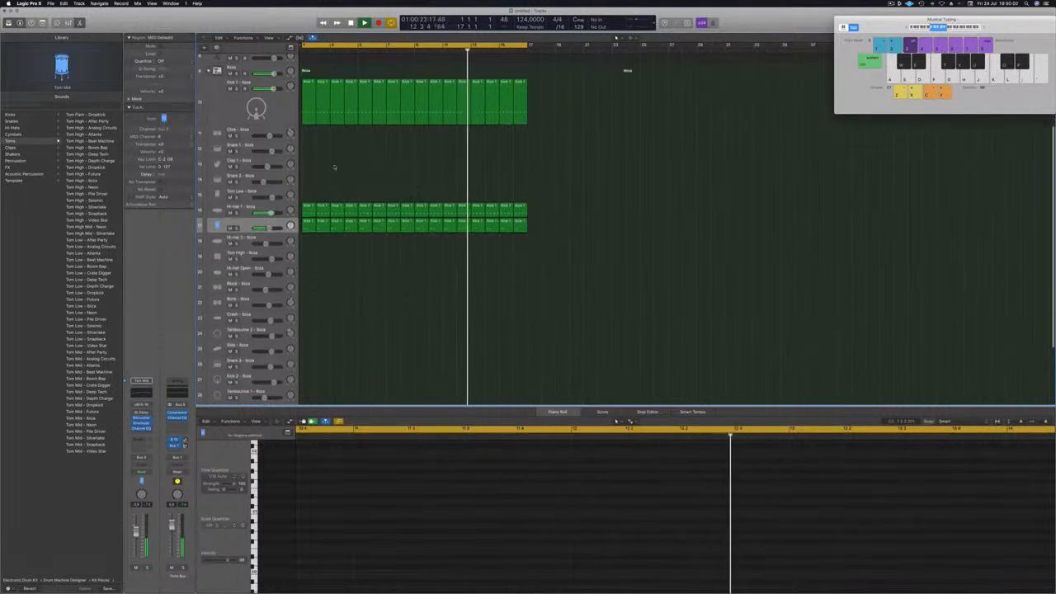
pyautogui.click(308, 211)
pyautogui.click(308, 225)
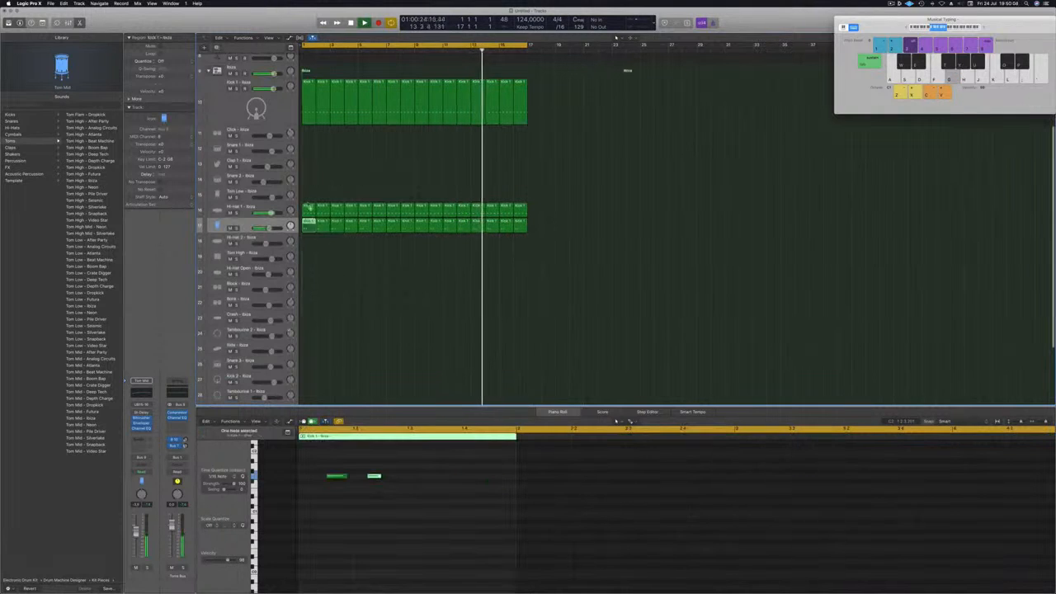
pyautogui.moveTo(309, 207); pyautogui.dragTo(309, 195)
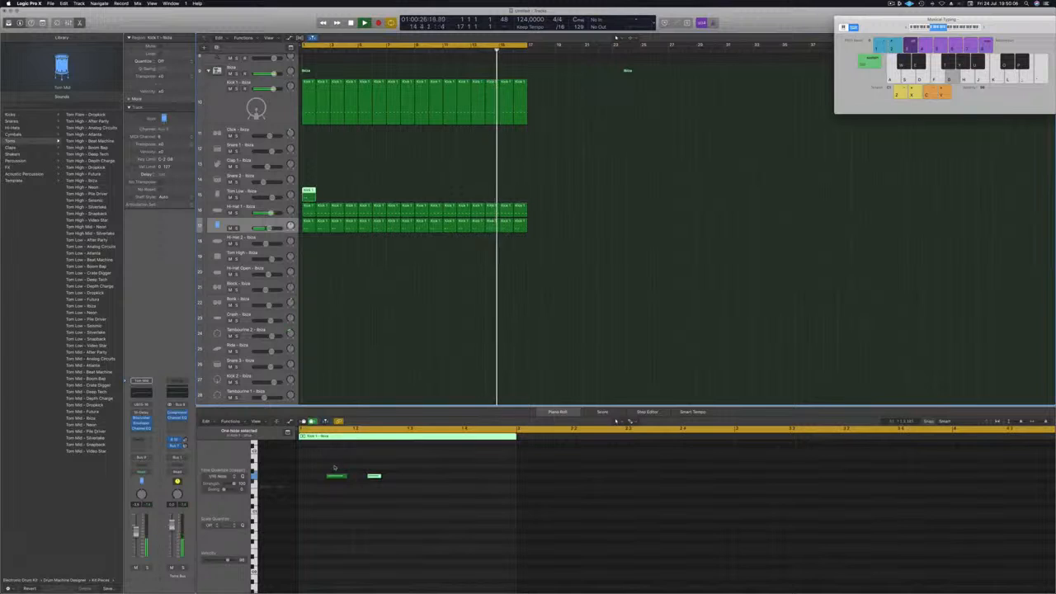
# Step: Put the Tom Low region's notes on the Tom Low pitch and keep only the longer one, placed on beat 4
pyautogui.moveTo(329, 466); pyautogui.dragTo(454, 497)
pyautogui.hotkey('alt', 'Right')
pyautogui.hotkey('alt', 'Right')
pyautogui.hotkey('alt', 'Right')
pyautogui.hotkey('alt', 'Right')
pyautogui.hotkey('alt', 'Right')
pyautogui.hotkey('alt', 'Right')
pyautogui.hotkey('alt', 'Right')
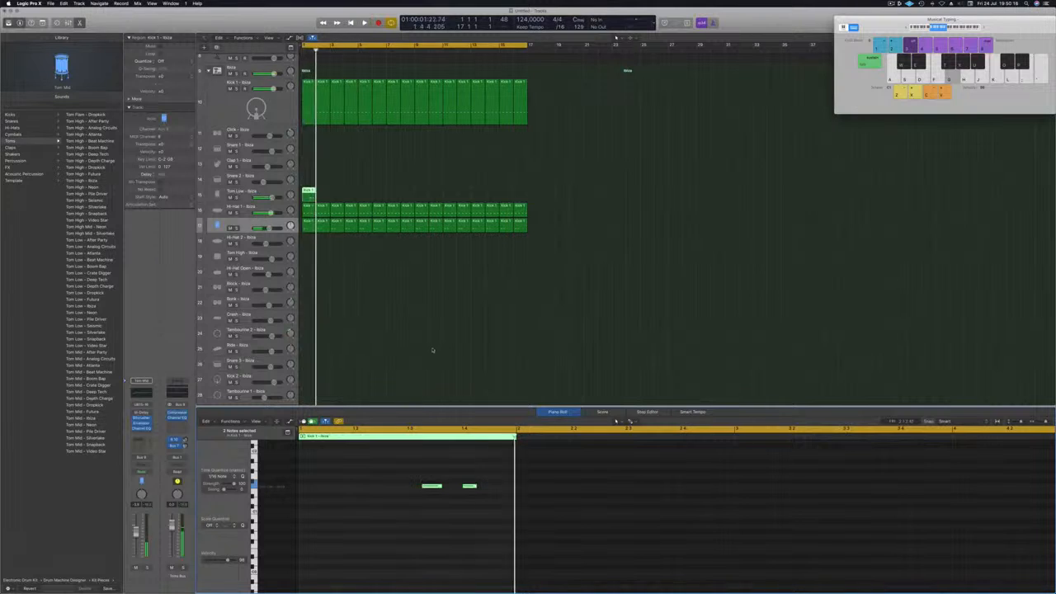
pyautogui.hotkey('alt', 'Right')
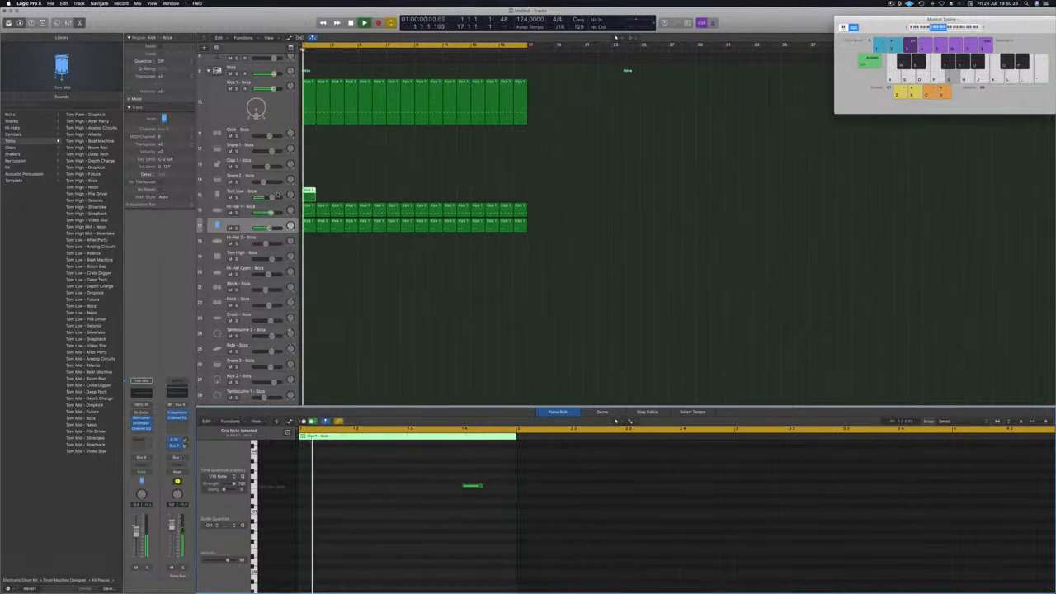
# Step: Select the Tom Low track and add short notes a sixteenth after beat 3, a sixteenth before beat 4 and half a beat after beat 4
pyautogui.press('Up')
pyautogui.press('Up')
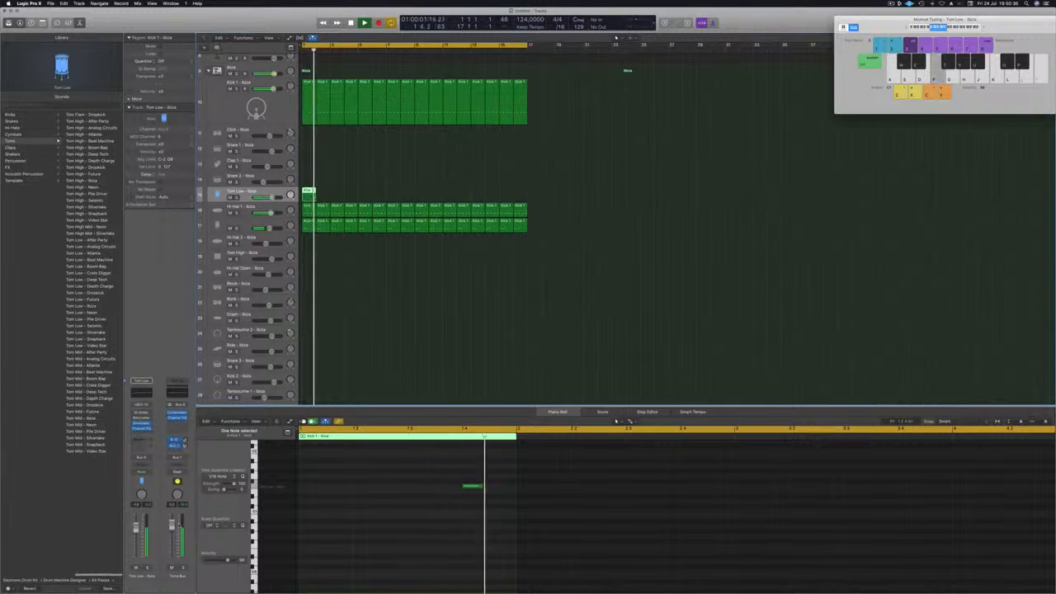
pyautogui.moveTo(476, 487)
pyautogui.mouseDown()
pyautogui.moveTo(452, 487)
pyautogui.moveTo(493, 489)
pyautogui.mouseUp()
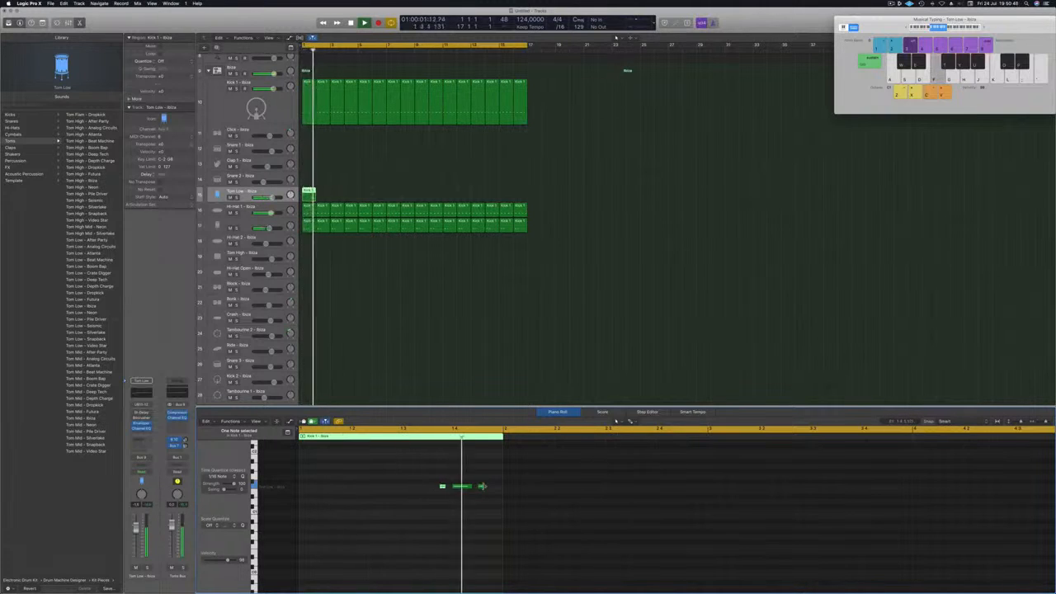
pyautogui.moveTo(480, 487); pyautogui.dragTo(493, 490)
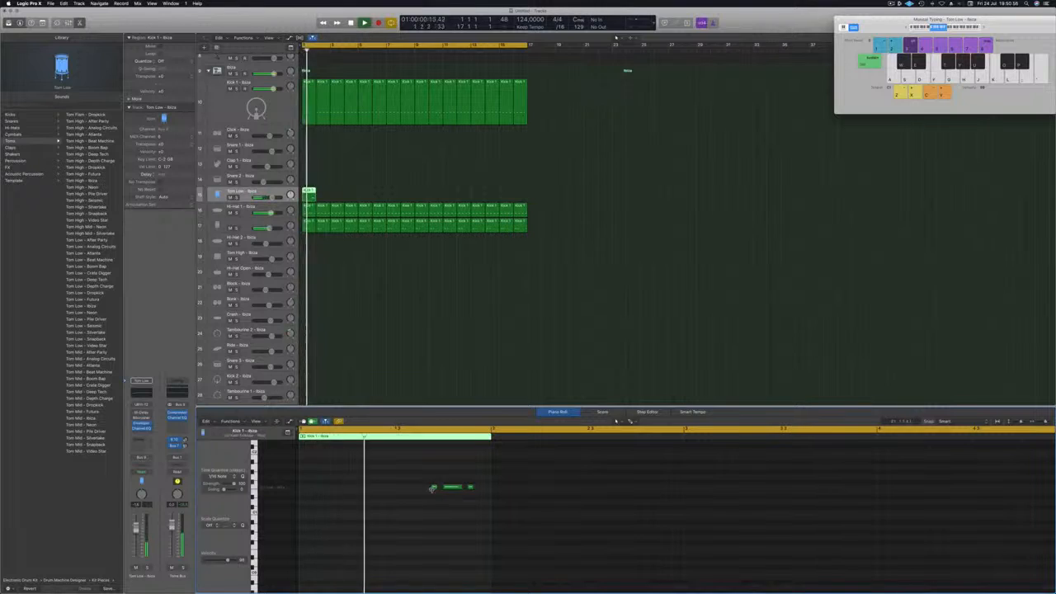
pyautogui.moveTo(434, 488); pyautogui.dragTo(409, 492)
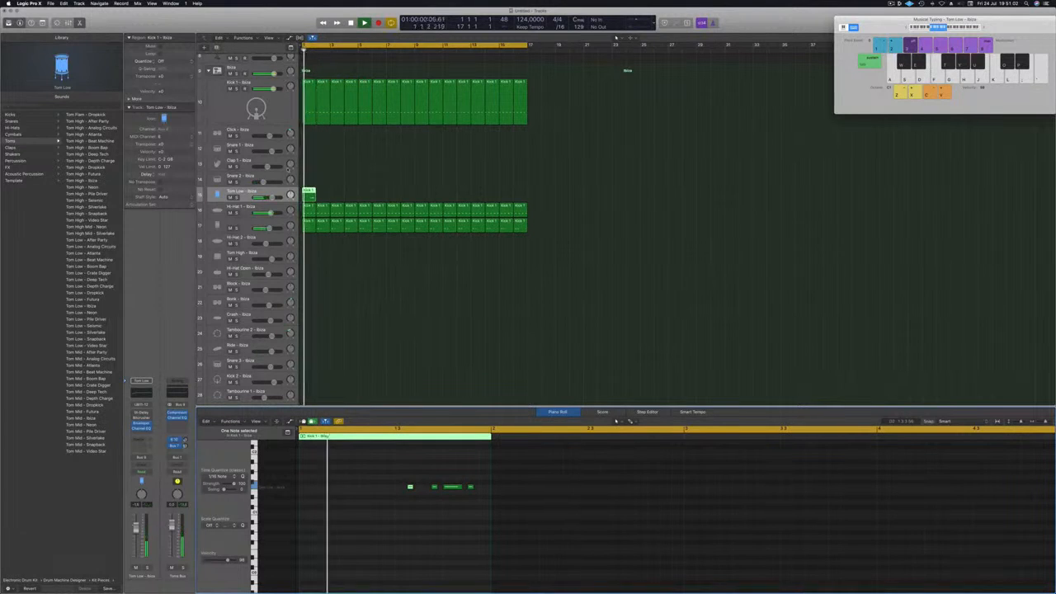
# Step: Duplicate the Tom Low region along its track up to bar 17 and play from the start
pyautogui.moveTo(308, 192); pyautogui.dragTo(422, 196)
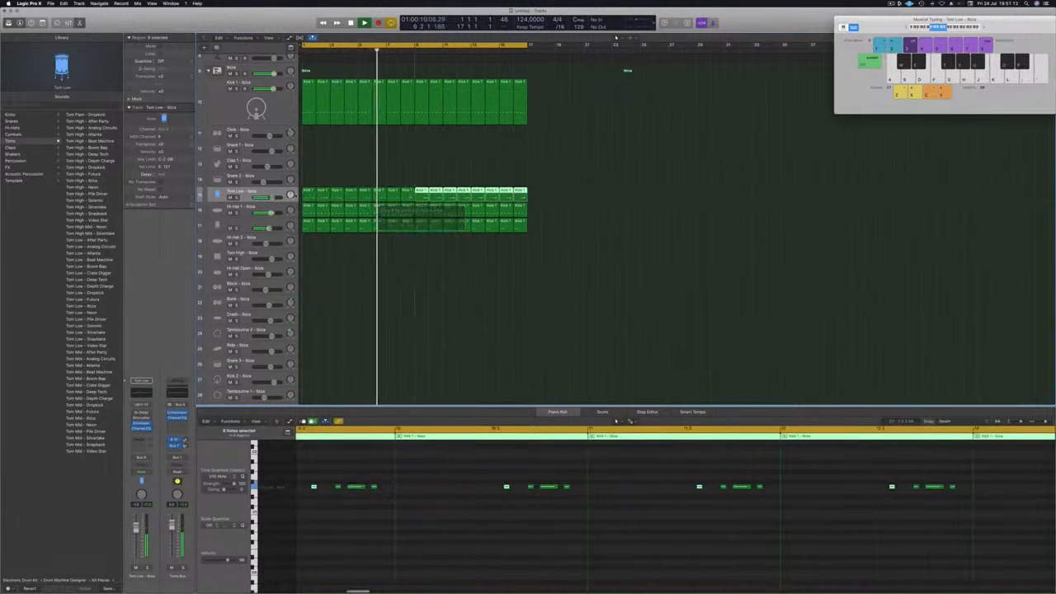
pyautogui.press('Return')
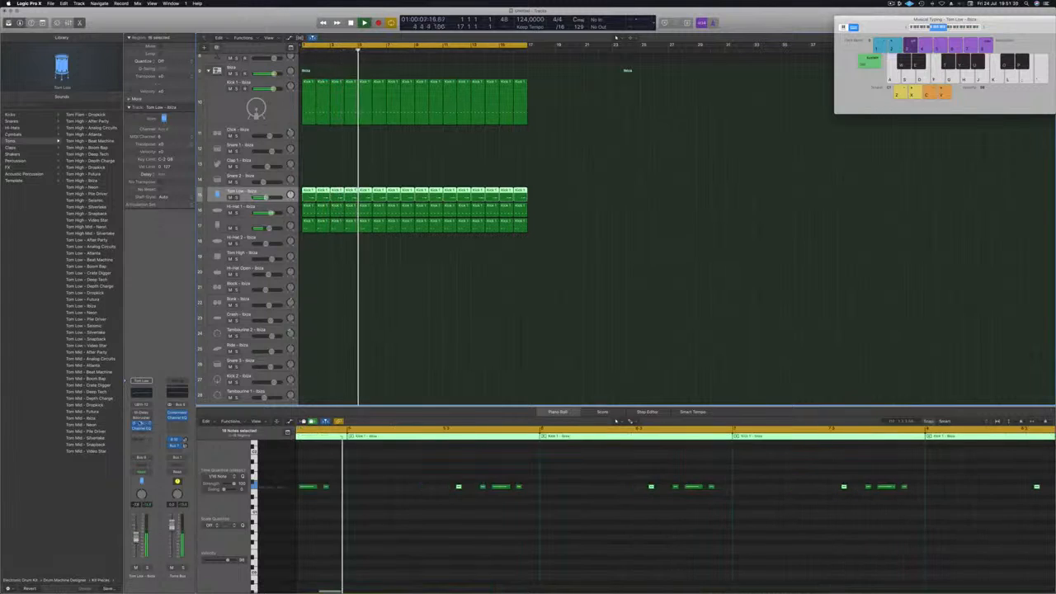
# Step: Reshape the Tom Low sound's attack and release with its Enveloper, then solo the track briefly to check it
pyautogui.click(141, 424)
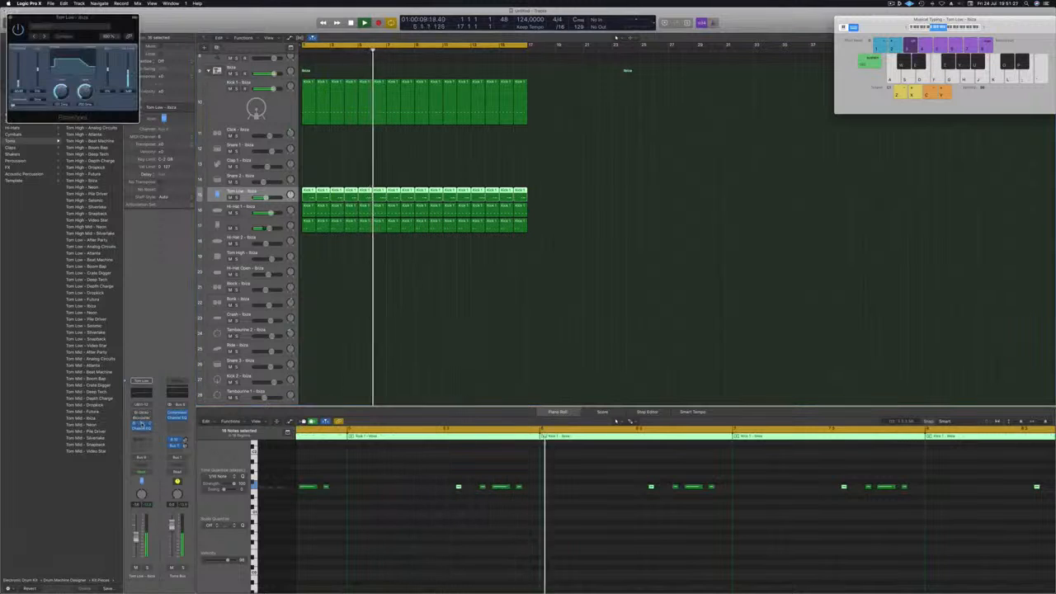
pyautogui.moveTo(114, 24); pyautogui.dragTo(520, 302)
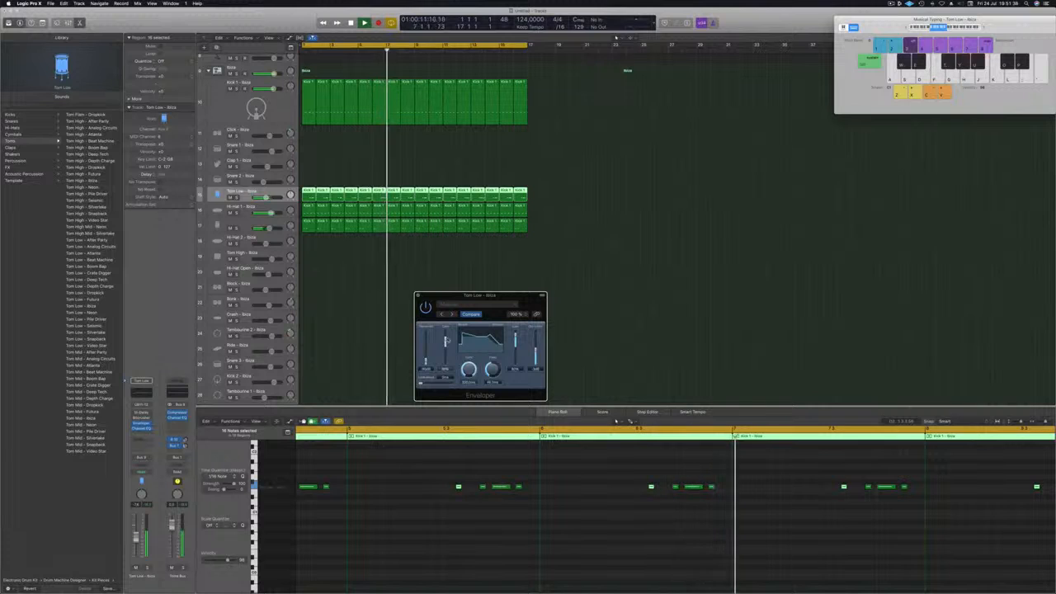
pyautogui.moveTo(493, 370); pyautogui.dragTo(498, 351)
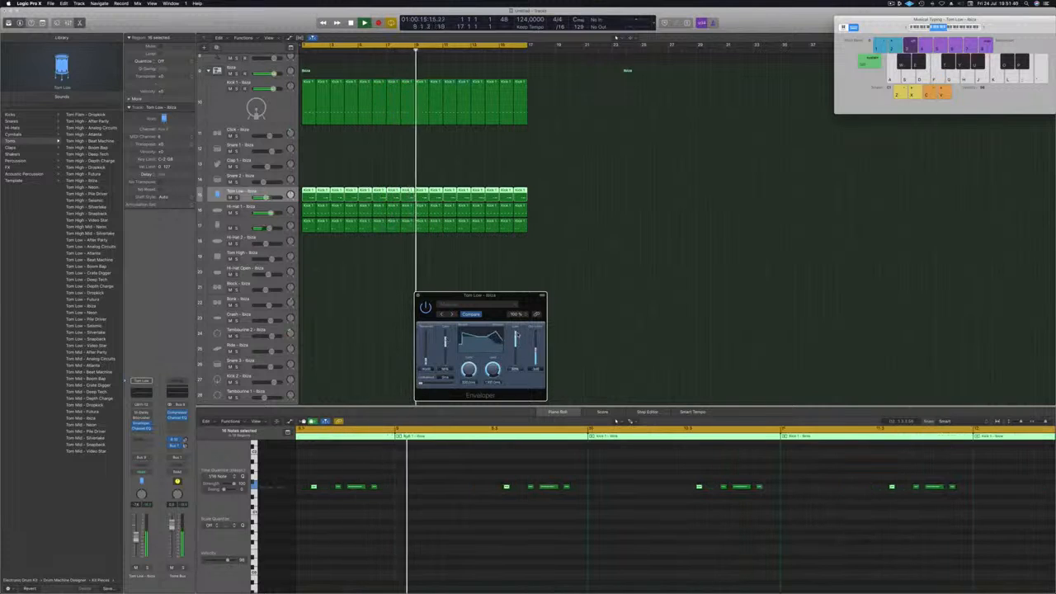
pyautogui.moveTo(519, 302); pyautogui.dragTo(606, 290)
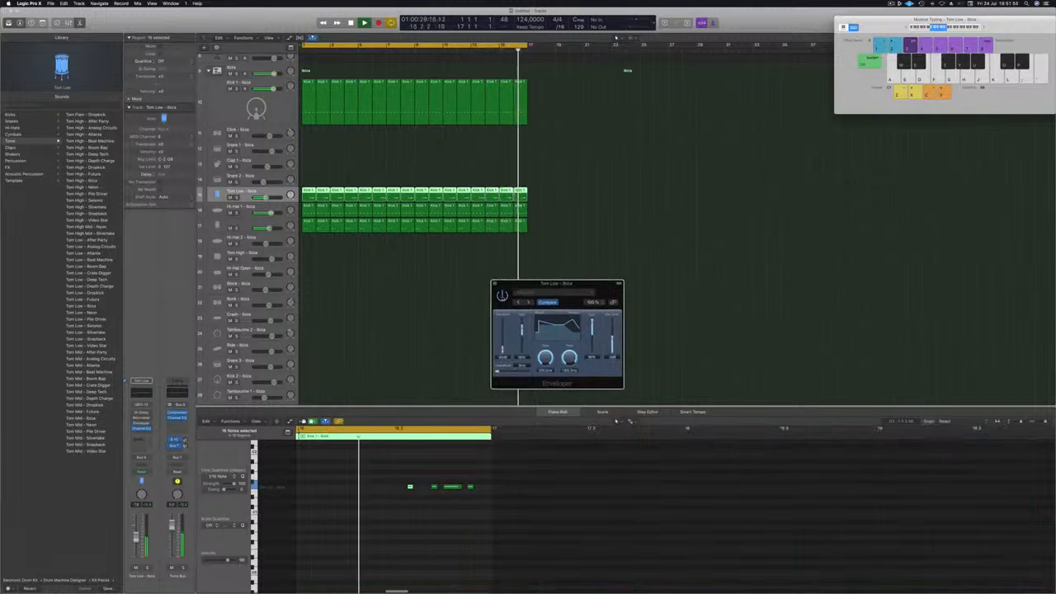
pyautogui.moveTo(609, 289); pyautogui.dragTo(539, 312)
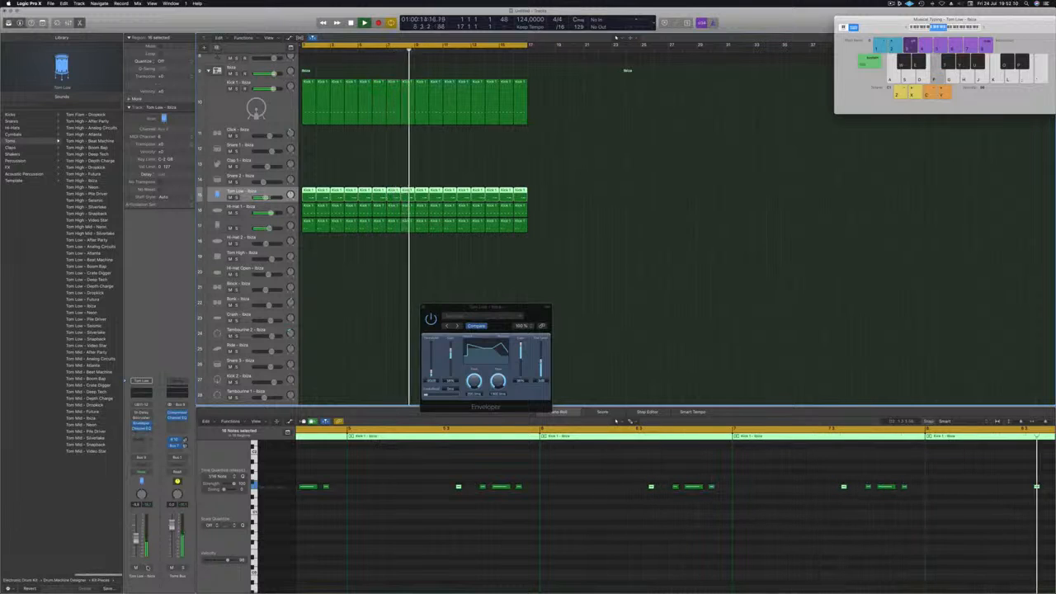
pyautogui.hotkey('ctrl', 's')
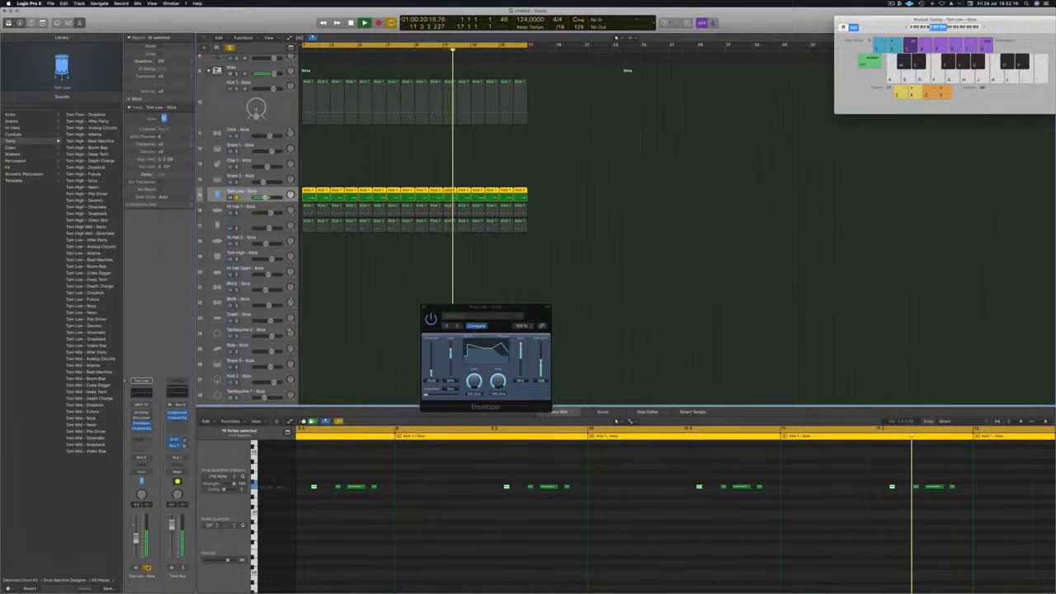
pyautogui.click(671, 288)
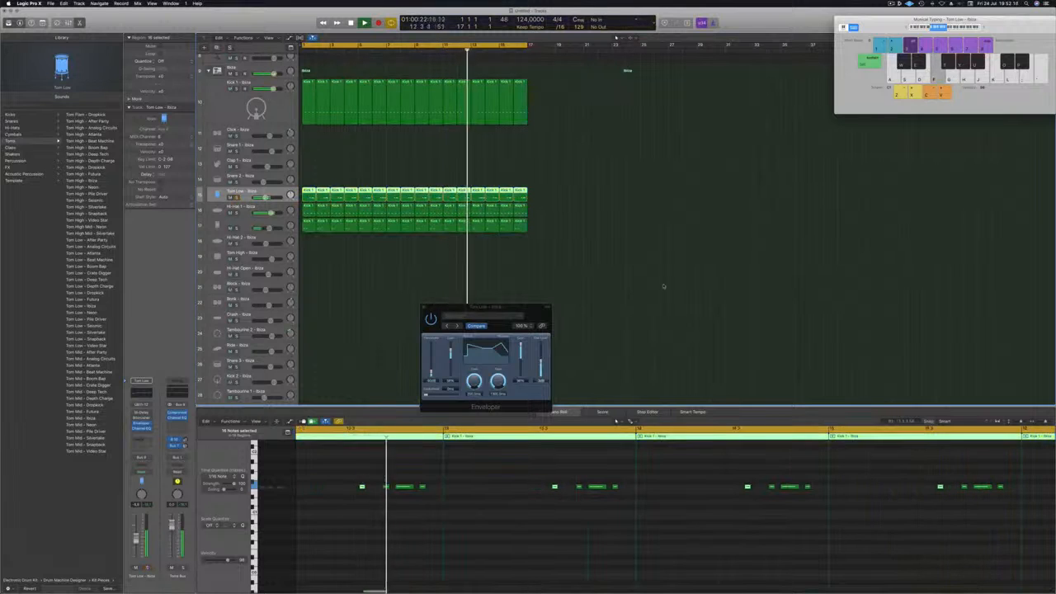
# Step: Select the Inst 1 track and open its Alchemy instrument, placing the window clear of the track list
pyautogui.scroll(5, 579, 238)
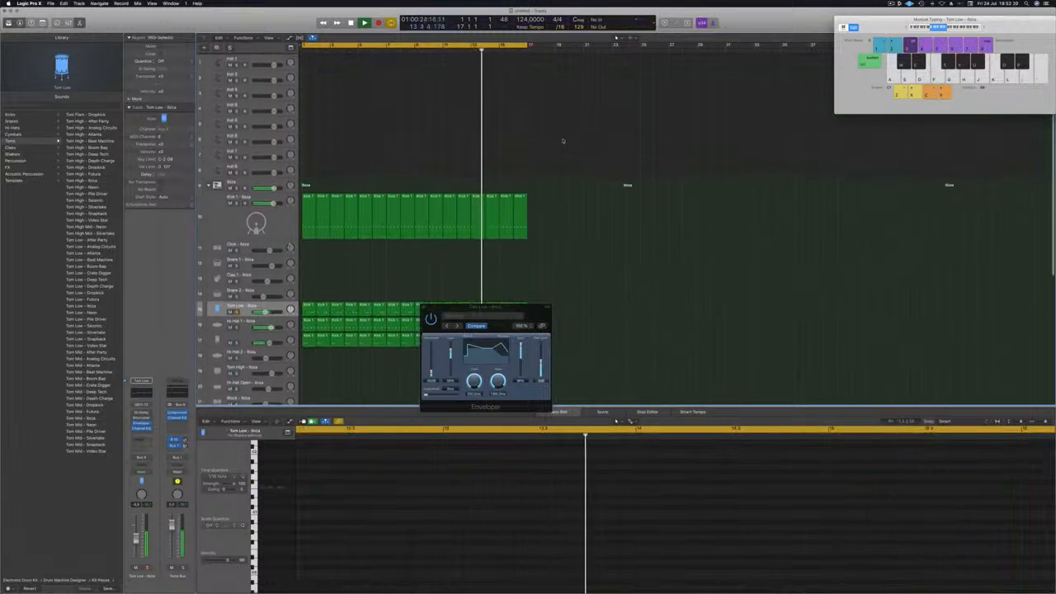
pyautogui.click(253, 60)
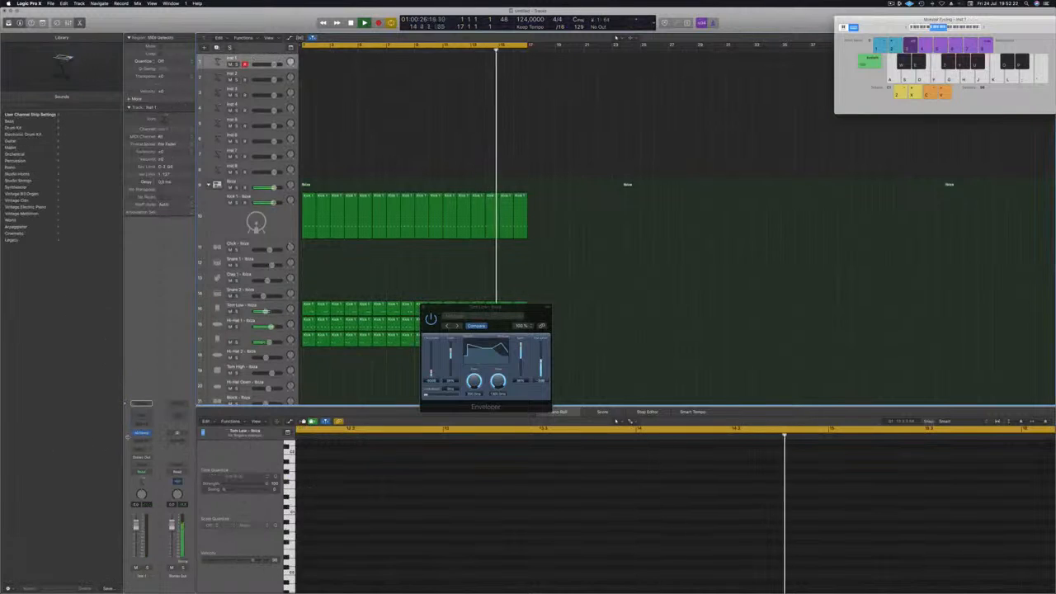
pyautogui.click(145, 434)
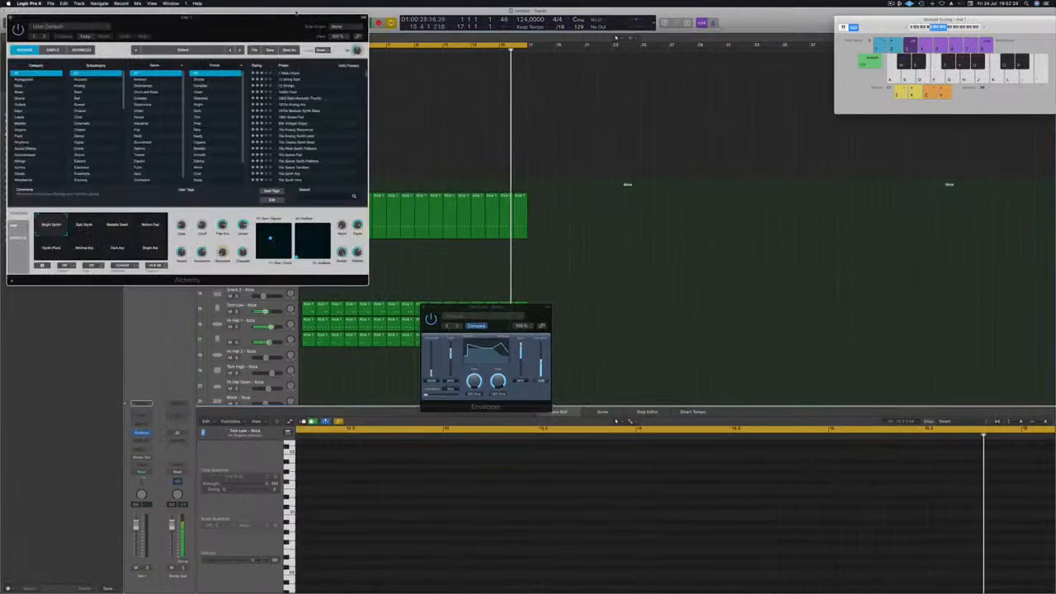
pyautogui.moveTo(294, 31); pyautogui.dragTo(781, 116)
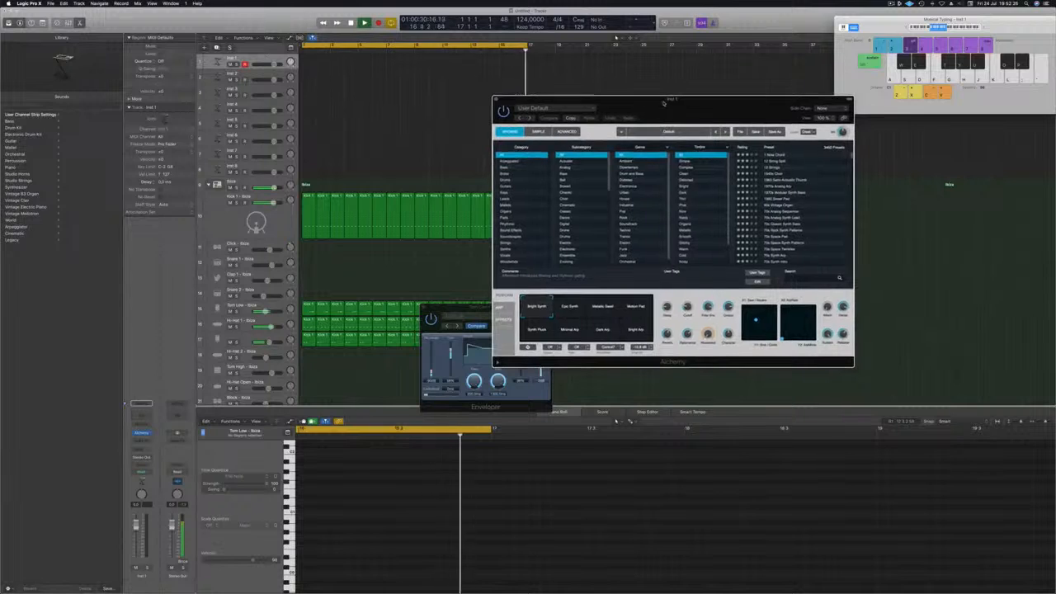
# Step: Insert a stereo Compressor on the Inst 1 track and move its window over the tracks area
pyautogui.click(141, 440)
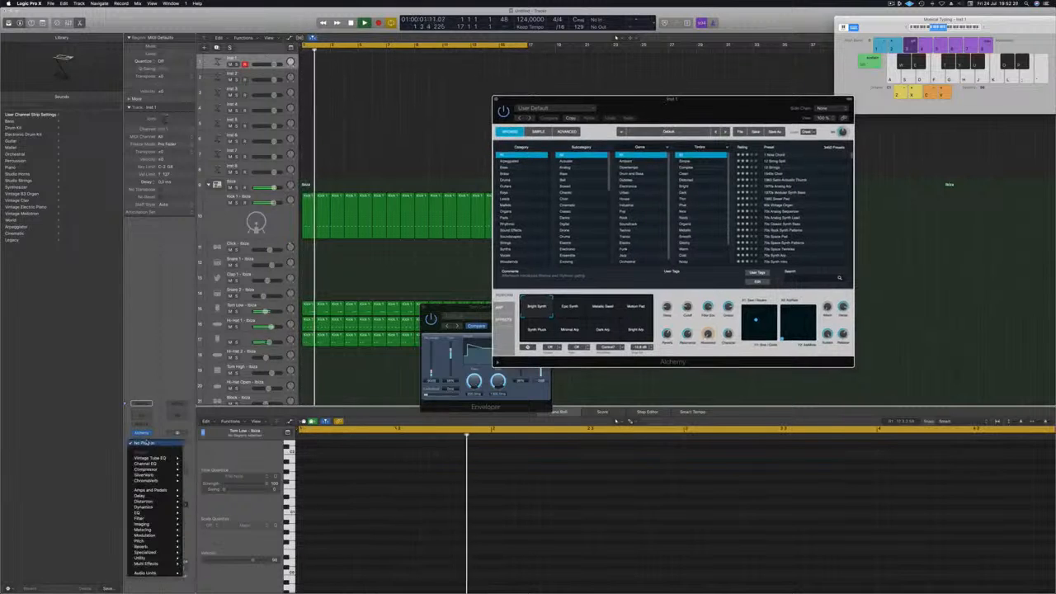
pyautogui.moveTo(161, 469)
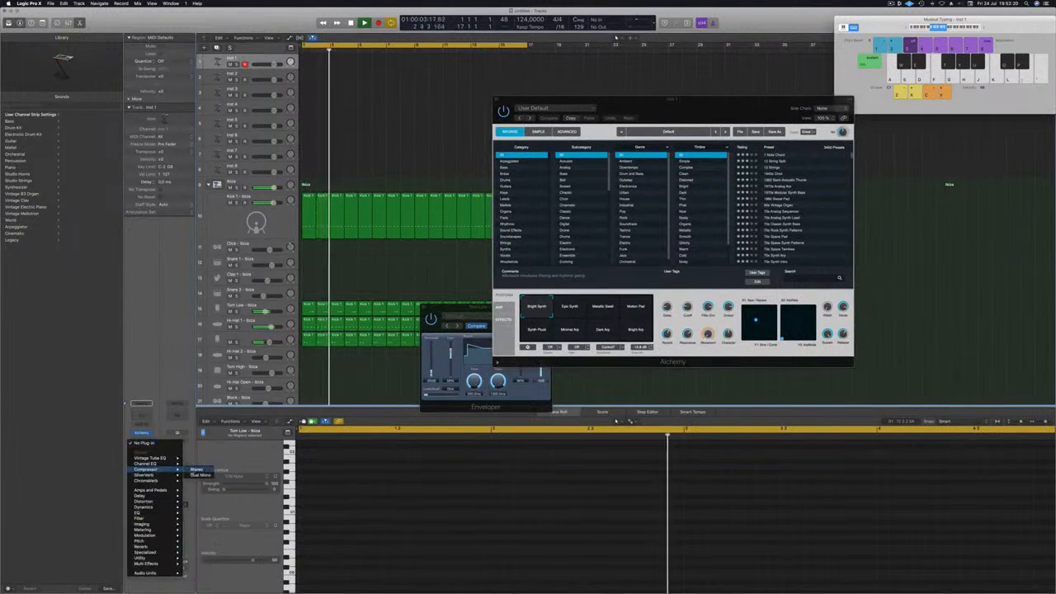
pyautogui.click(198, 468)
pyautogui.moveTo(165, 13); pyautogui.dragTo(395, 90)
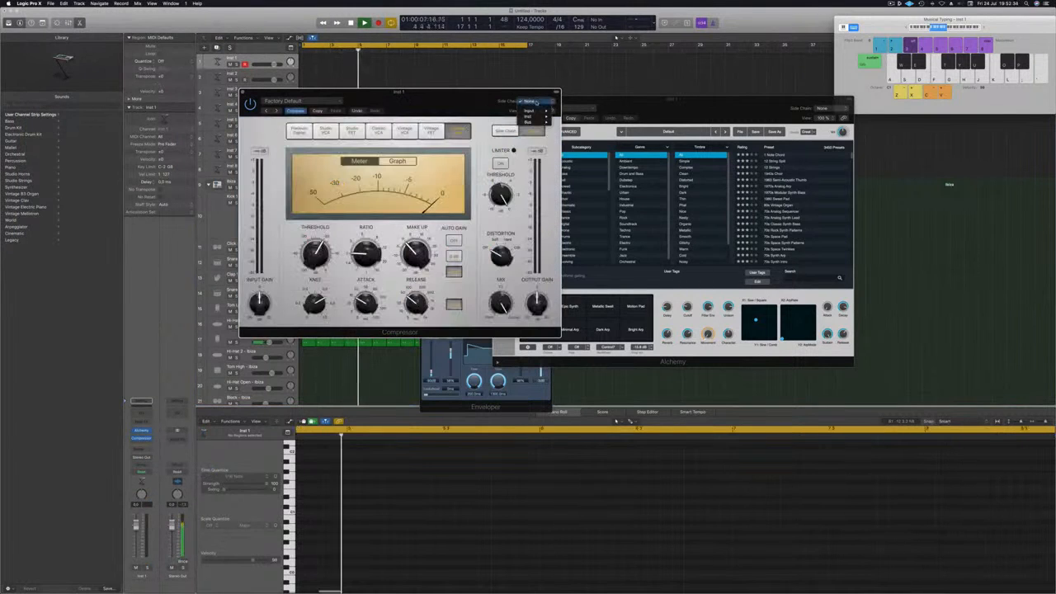
# Step: Side-chain the Compressor from Bus 8, fed by Kick 1 and Kick 2, and set its threshold to about -23 dB with a shorter release
pyautogui.moveTo(532, 122)
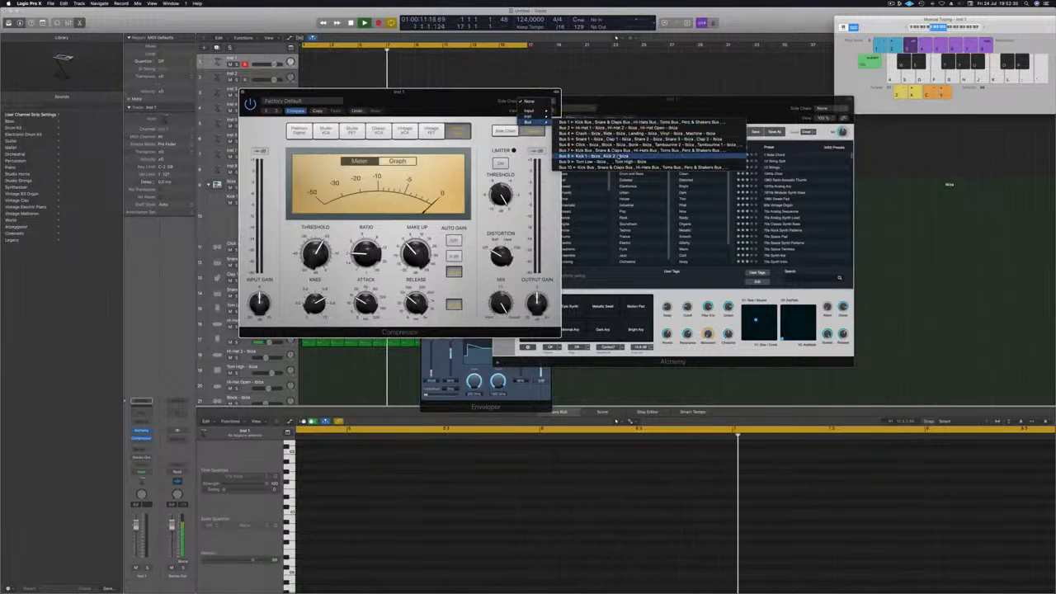
pyautogui.click(373, 237)
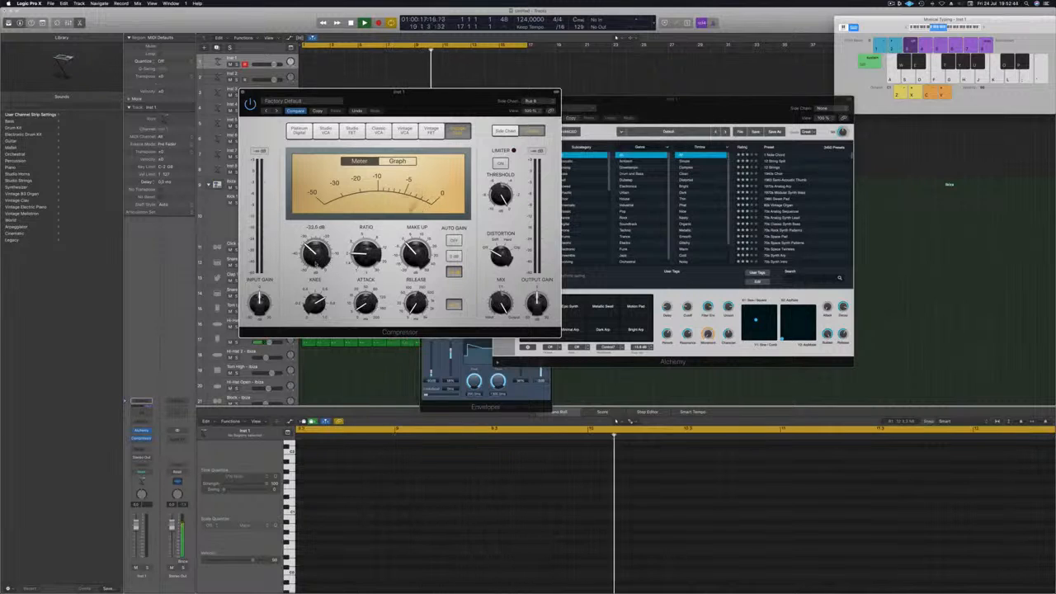
pyautogui.moveTo(465, 94); pyautogui.dragTo(884, 185)
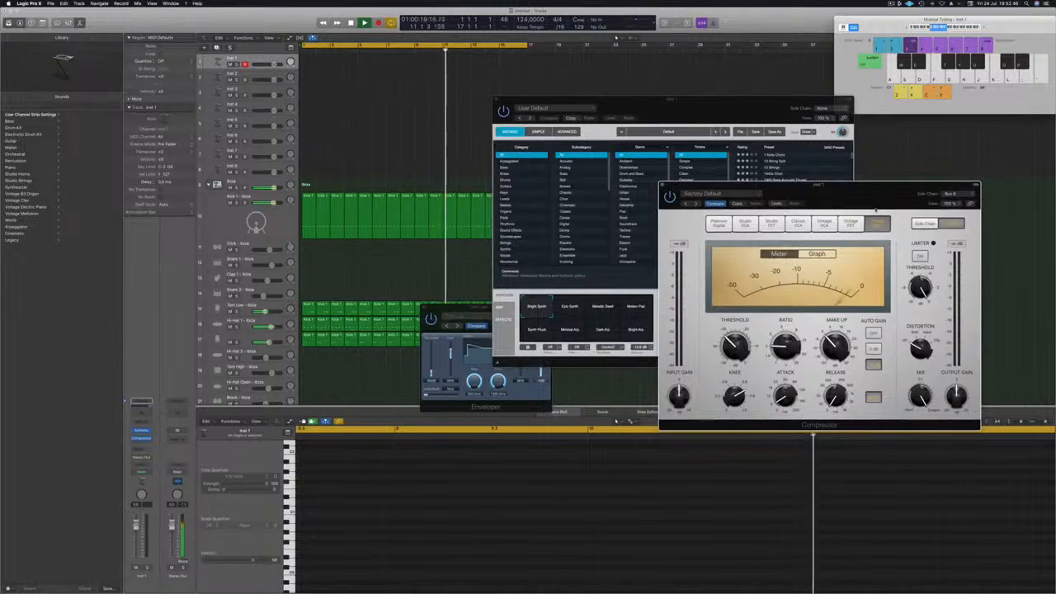
pyautogui.moveTo(780, 339); pyautogui.dragTo(782, 327)
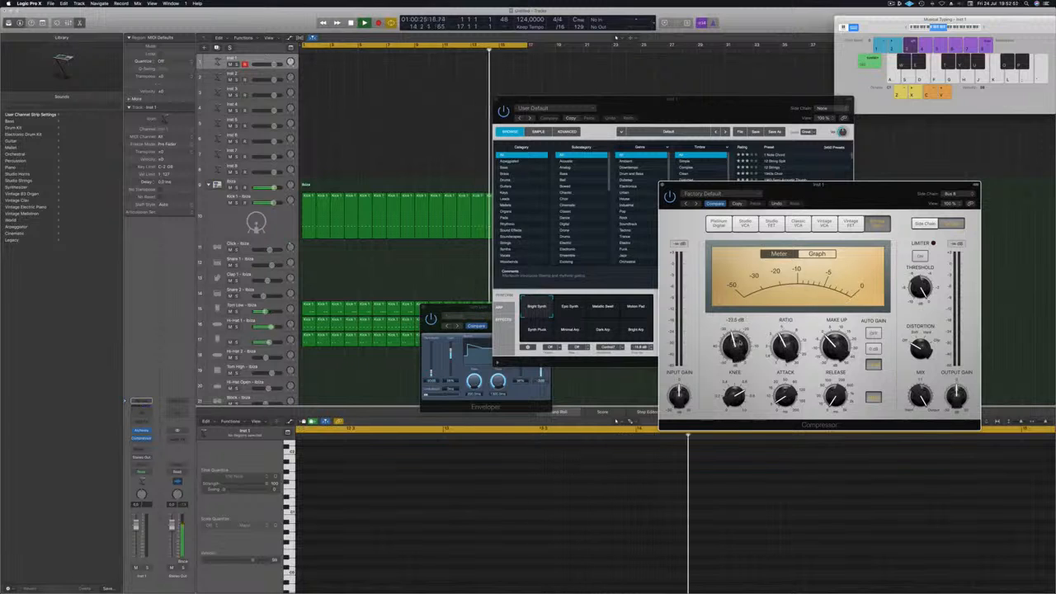
# Step: Filter Alchemy's presets to the Bass category and load Analog Slow Sweep
pyautogui.moveTo(709, 102); pyautogui.dragTo(555, 110)
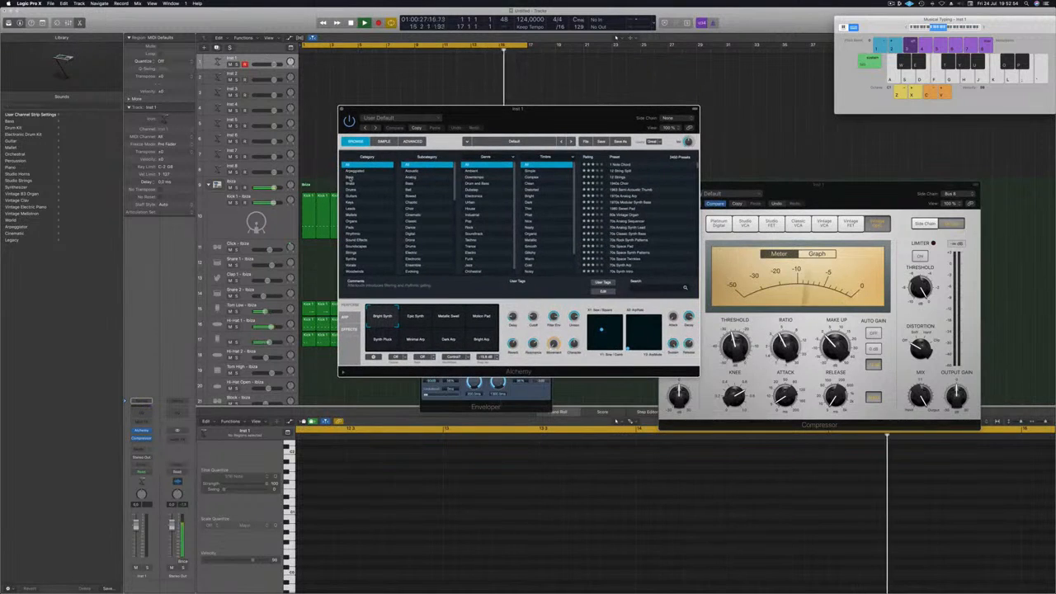
pyautogui.click(353, 176)
pyautogui.scroll(-5, 650, 184)
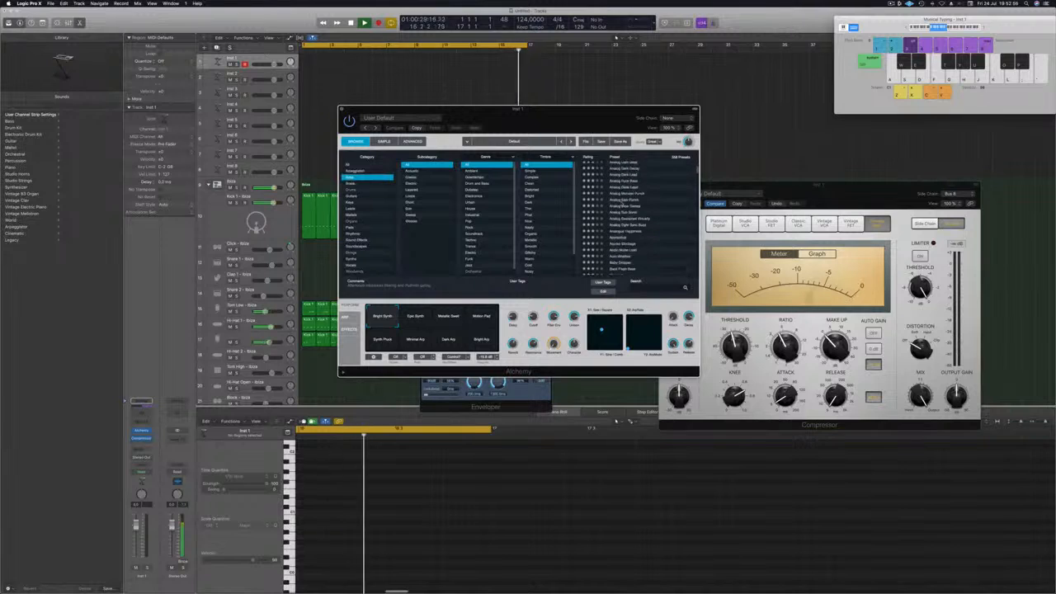
pyautogui.click(623, 206)
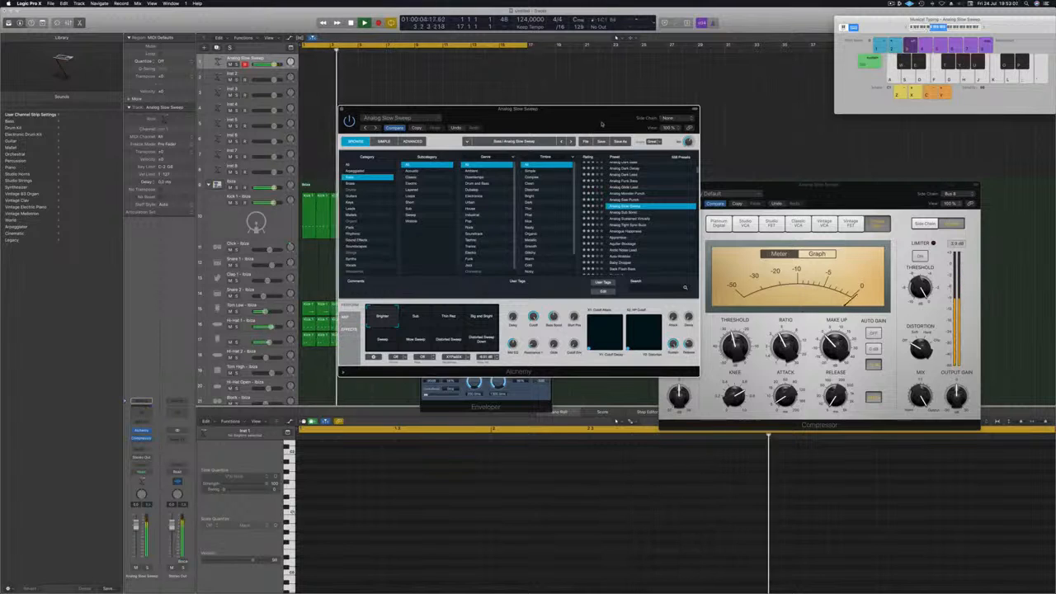
# Step: Try the Analogue Happiness and Apprentice bass presets with test notes, lowering the synth track's volume
pyautogui.moveTo(517, 109); pyautogui.dragTo(530, 99)
pyautogui.click(633, 222)
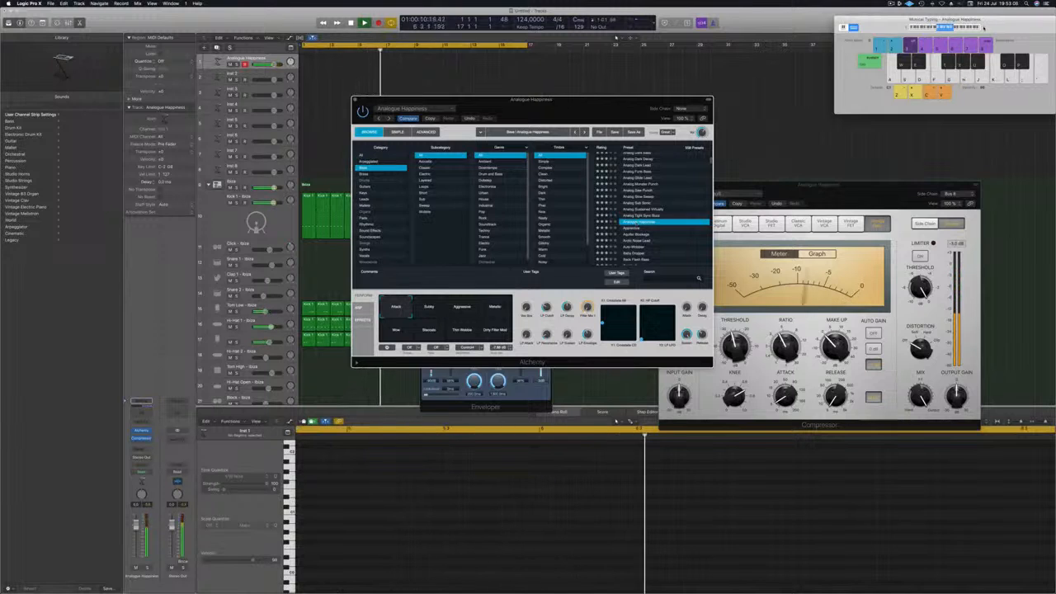
pyautogui.moveTo(570, 116); pyautogui.dragTo(643, 75)
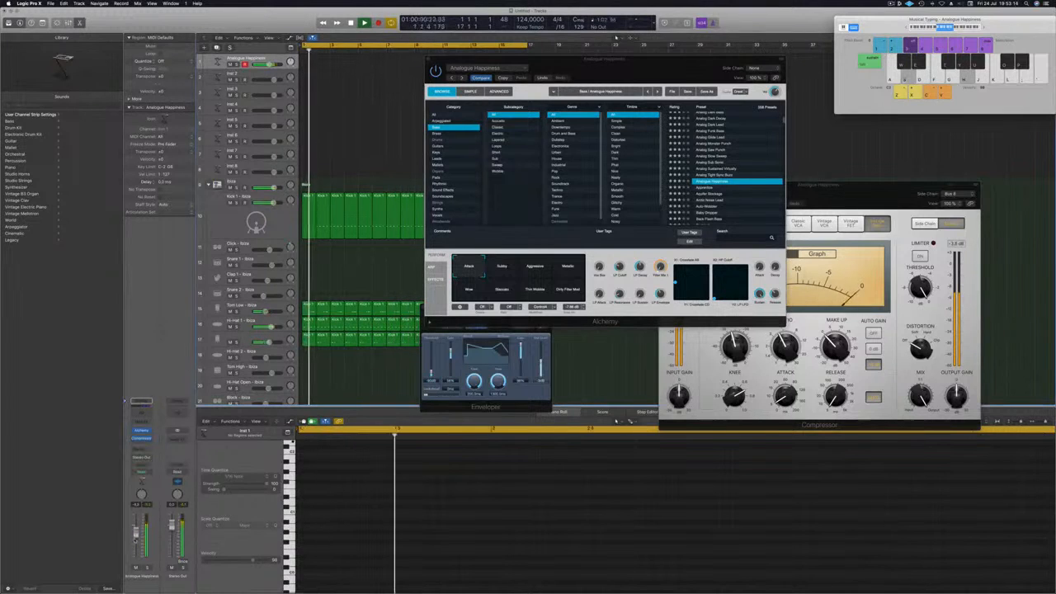
pyautogui.press('f')
pyautogui.click(705, 187)
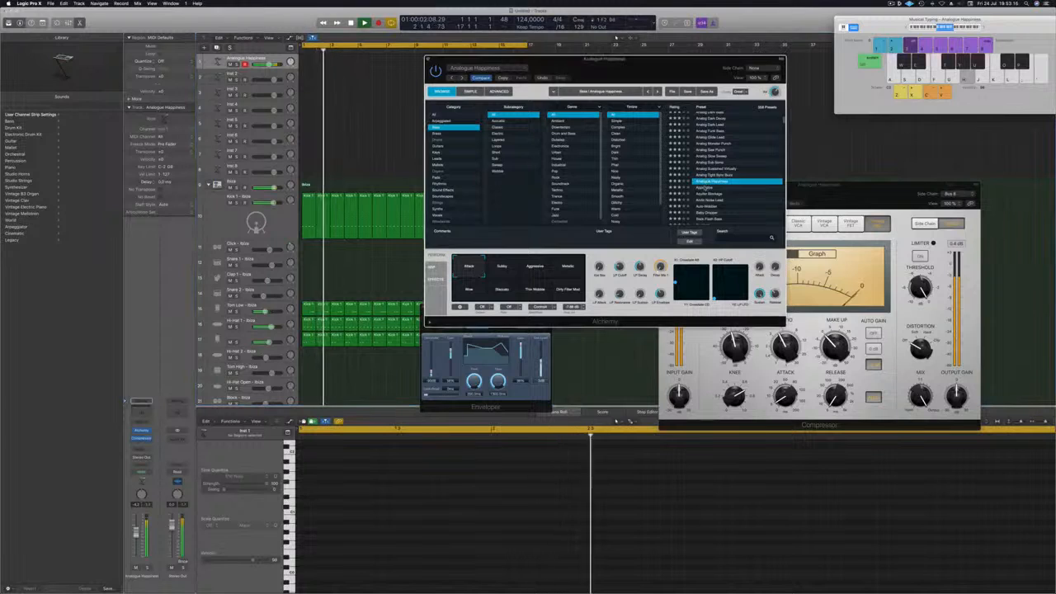
pyautogui.click(705, 188)
pyautogui.press('f')
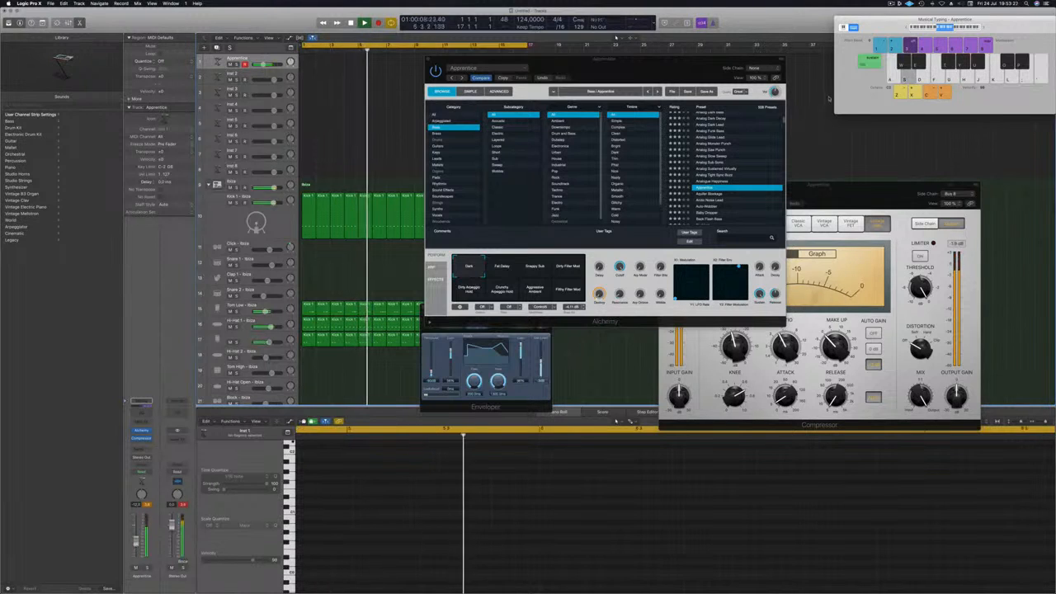
# Step: Audition the Arctic Noise Lead, Auto-Wobbler and Baby Dropper bass presets in turn
pyautogui.scroll(-3, 731, 186)
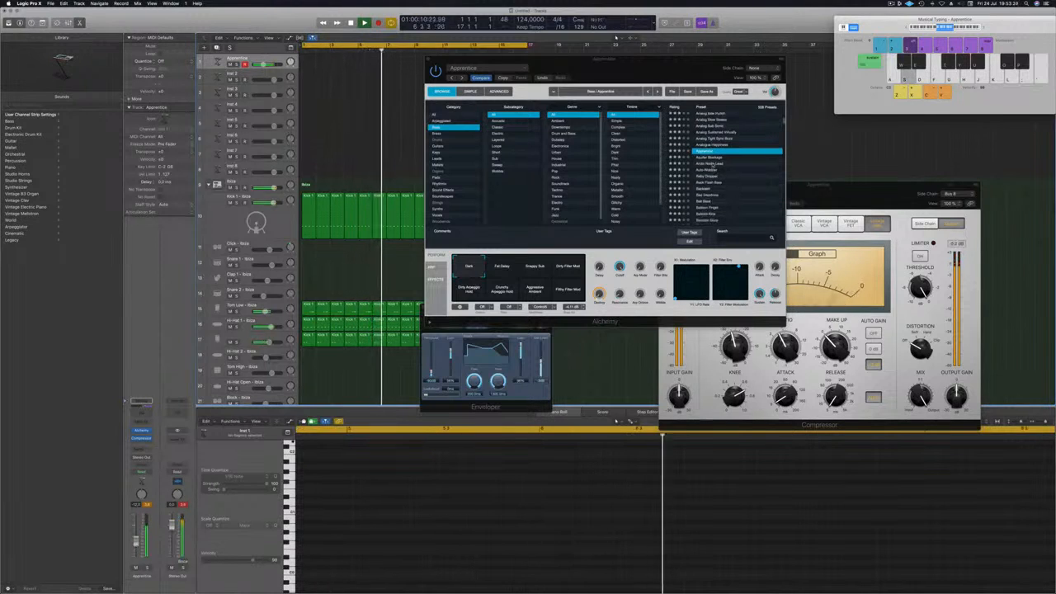
pyautogui.click(710, 165)
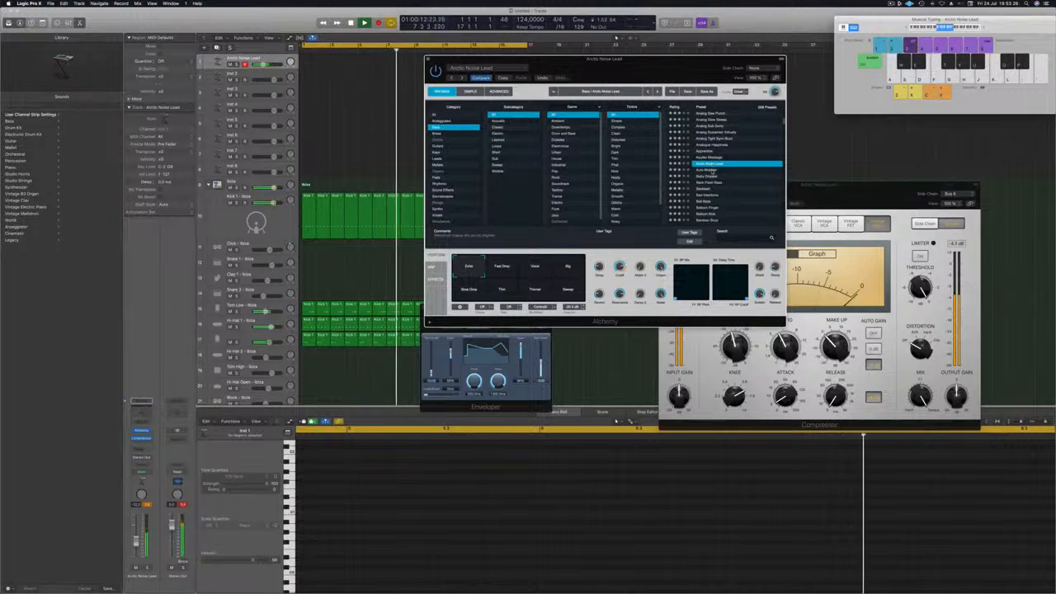
pyautogui.click(707, 170)
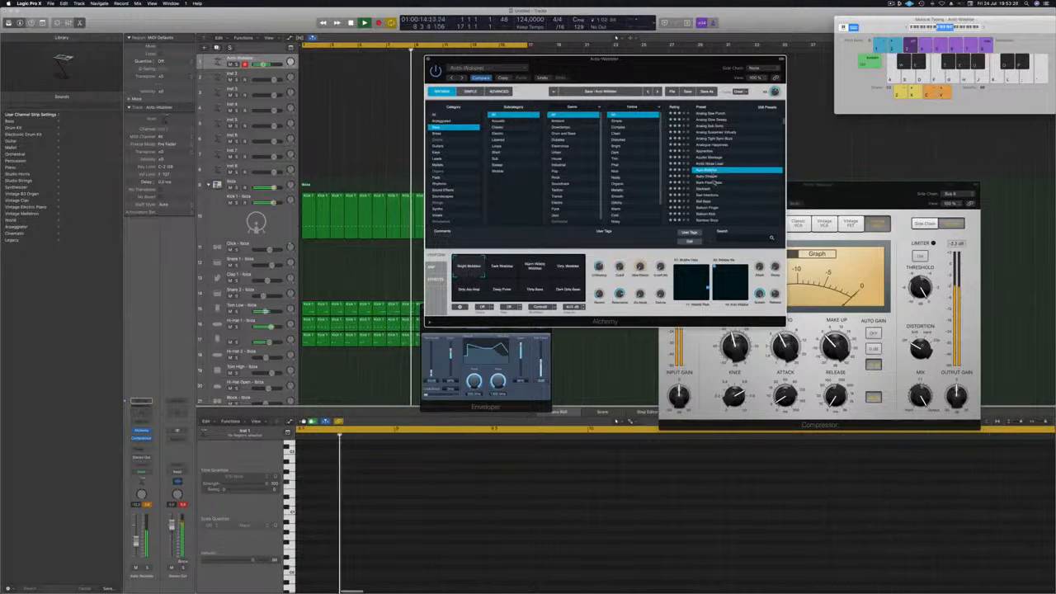
pyautogui.click(712, 177)
# Step: Browse the rest of the bass presets and load Super Saw Festival Synth
pyautogui.scroll(-10, 764, 161)
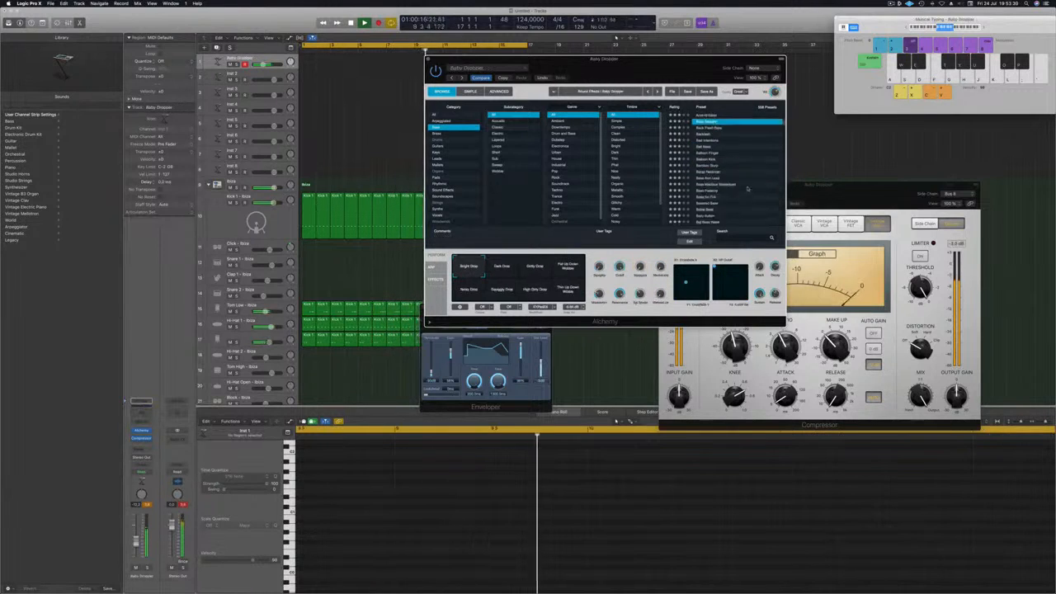
pyautogui.scroll(-10, 741, 188)
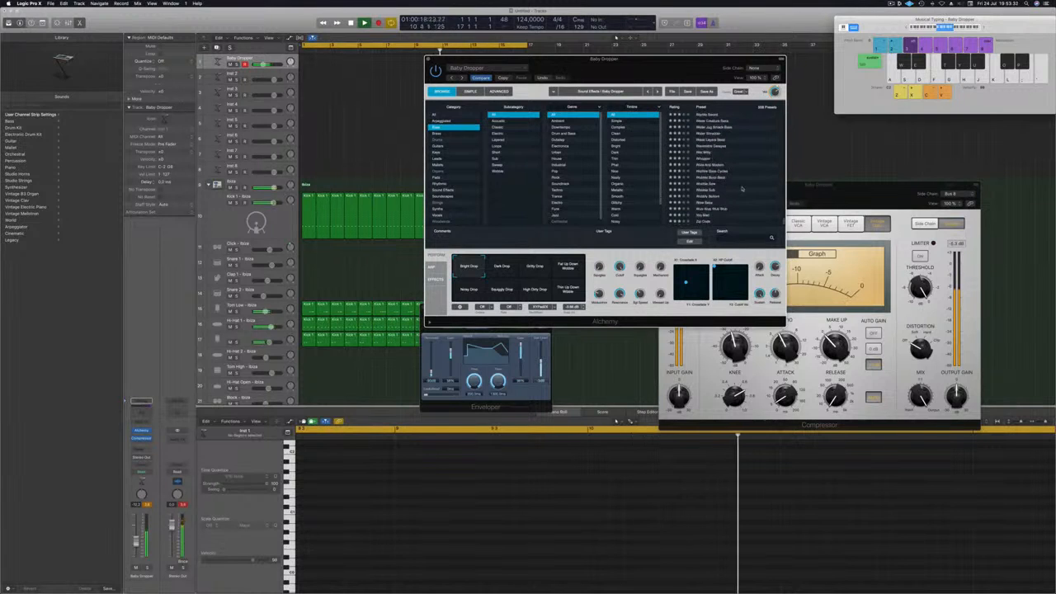
pyautogui.scroll(-10, 743, 190)
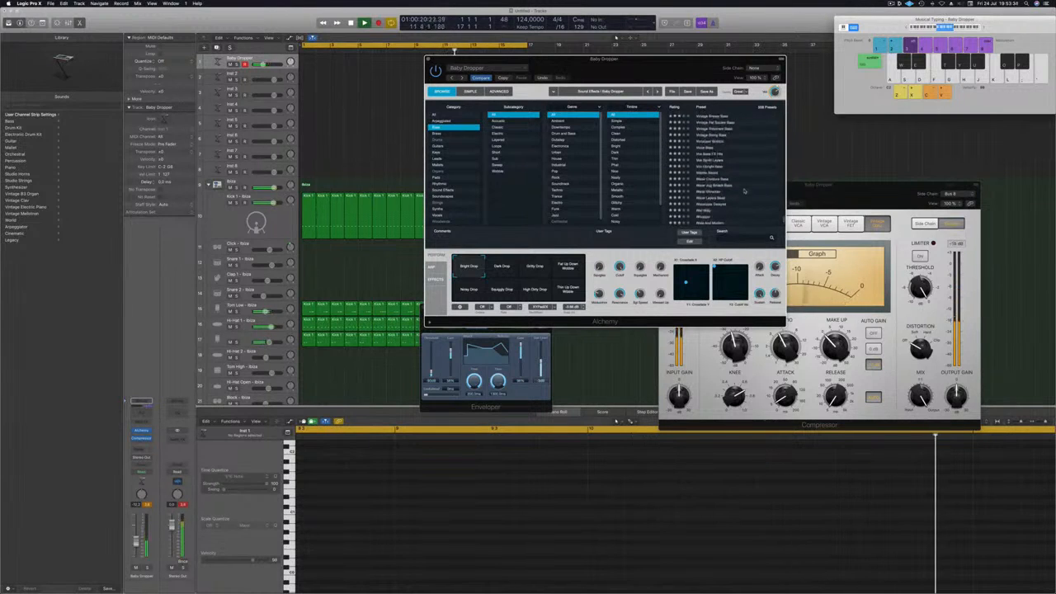
pyautogui.scroll(5, 743, 190)
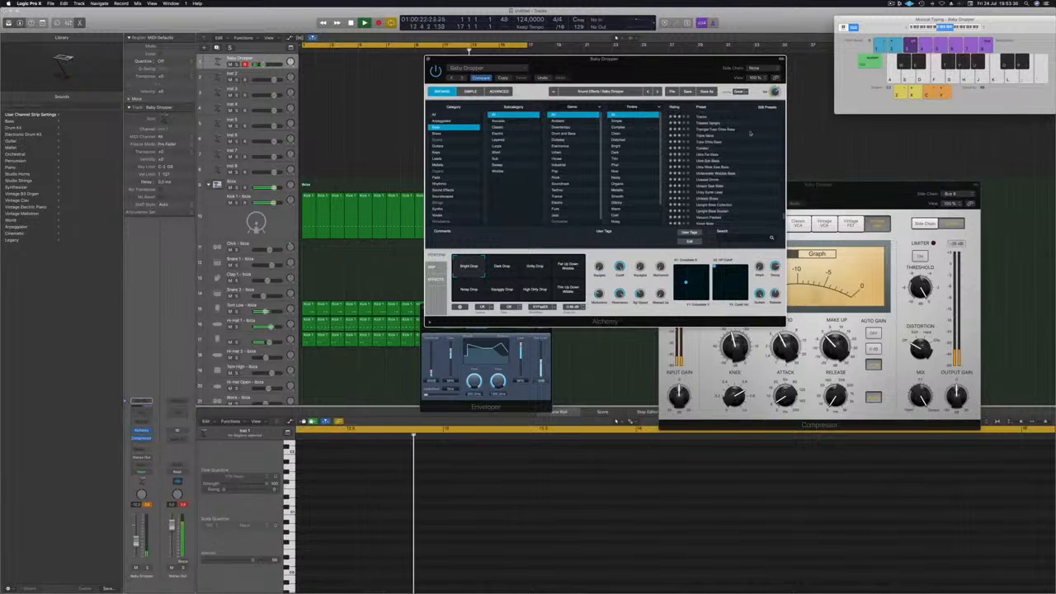
pyautogui.scroll(8, 747, 166)
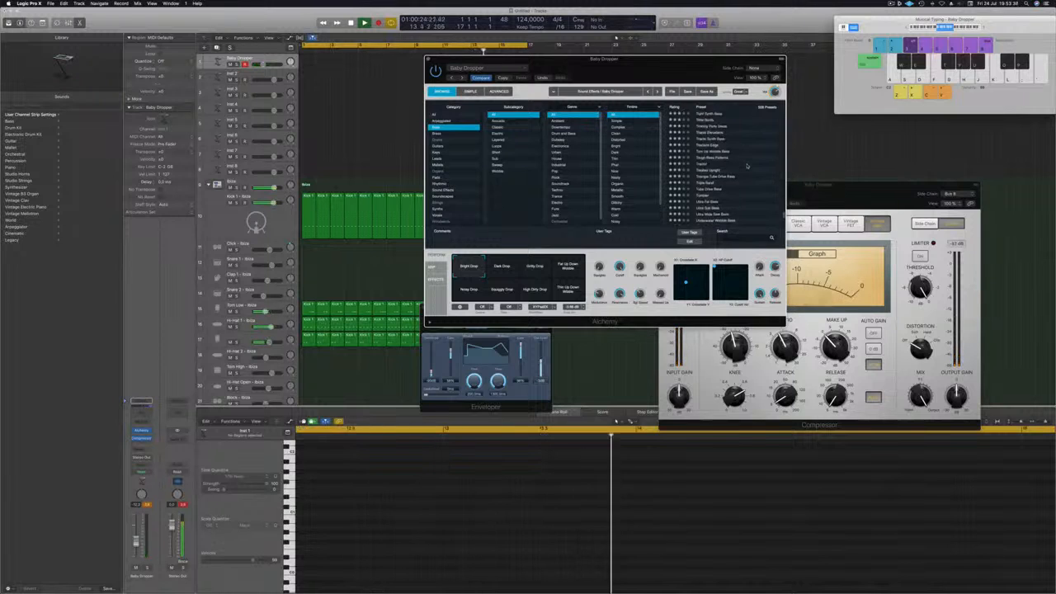
pyautogui.scroll(4, 747, 166)
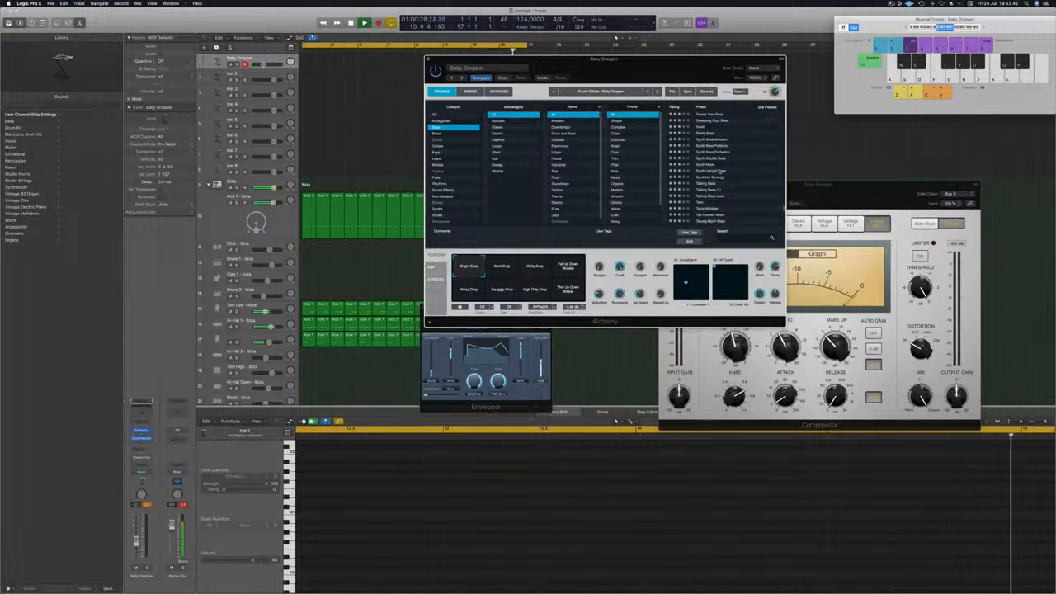
pyautogui.scroll(4, 720, 171)
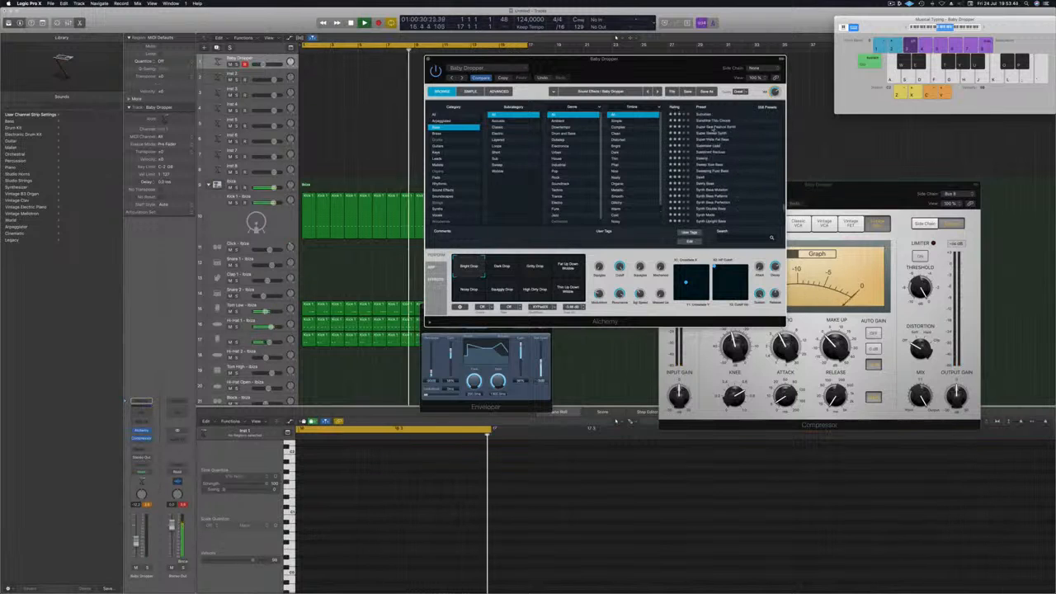
pyautogui.click(712, 128)
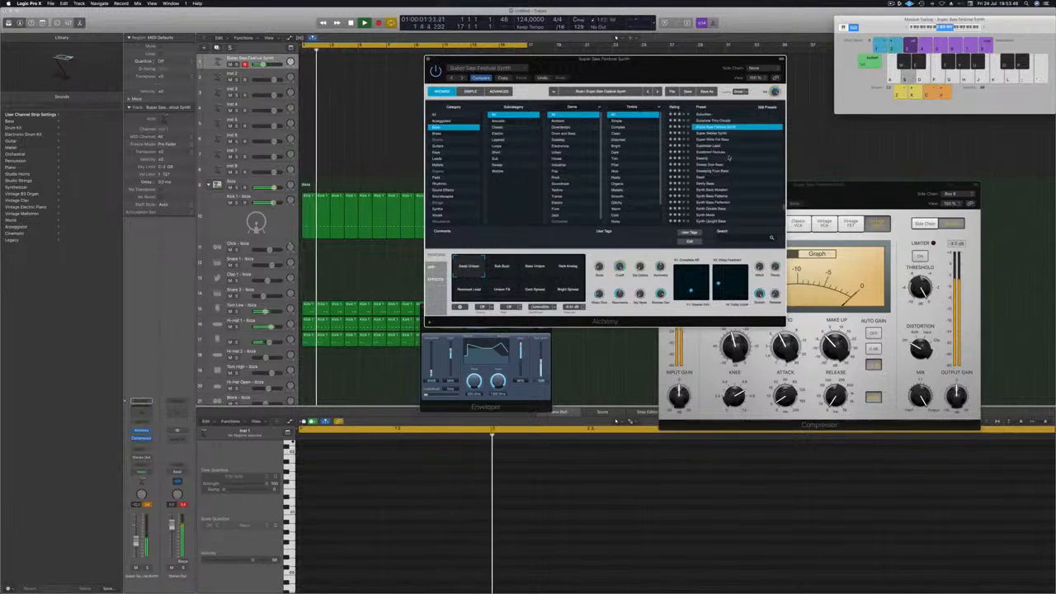
# Step: Audition the Sub-Bass Wobble and Sub Trigger presets, switching Sub Trigger to its Digital Wave variation
pyautogui.scroll(2, 726, 144)
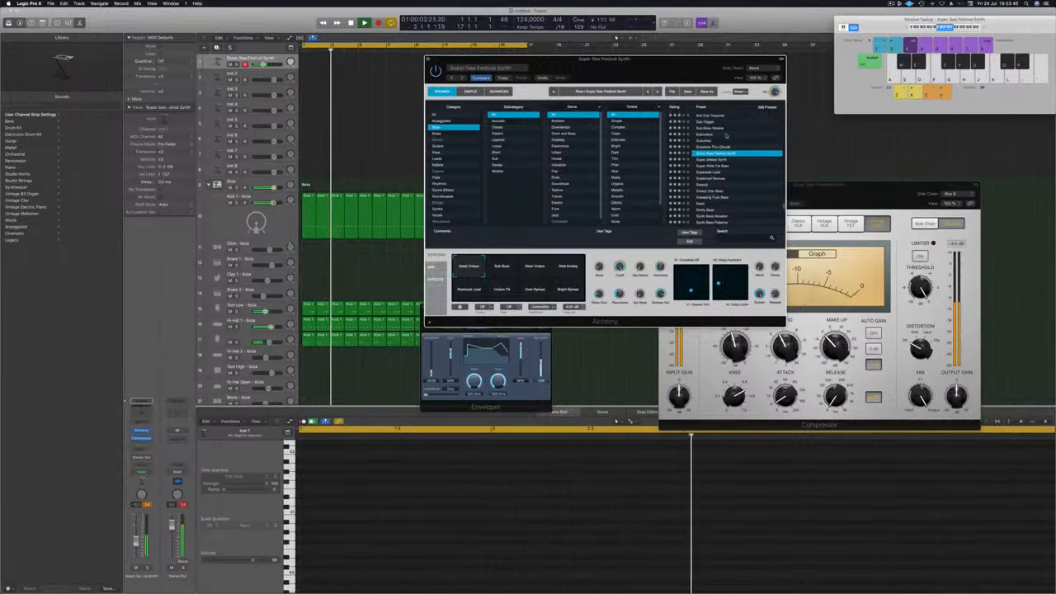
pyautogui.click(725, 129)
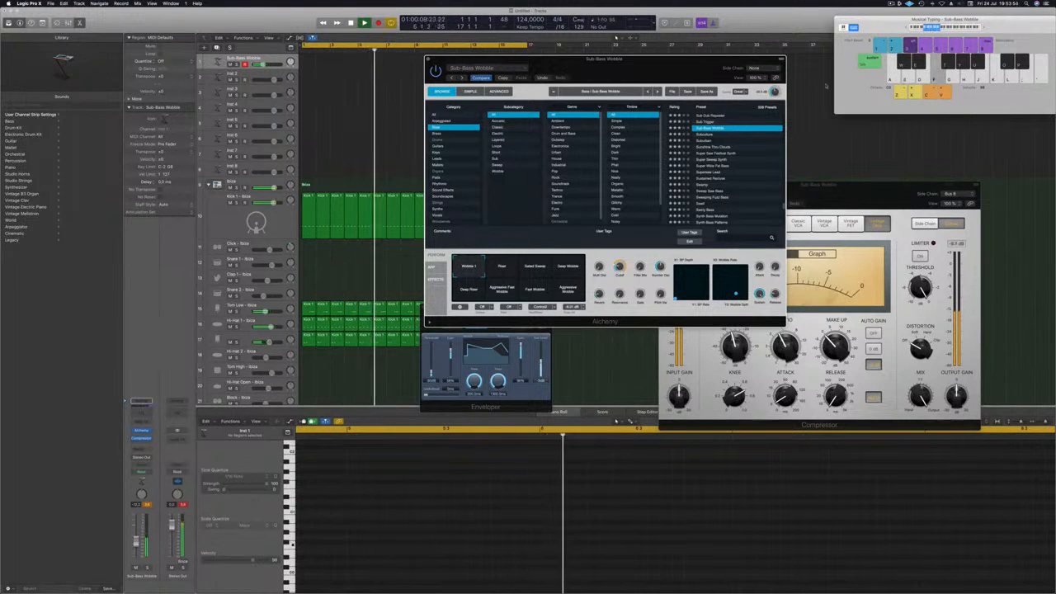
pyautogui.click(708, 122)
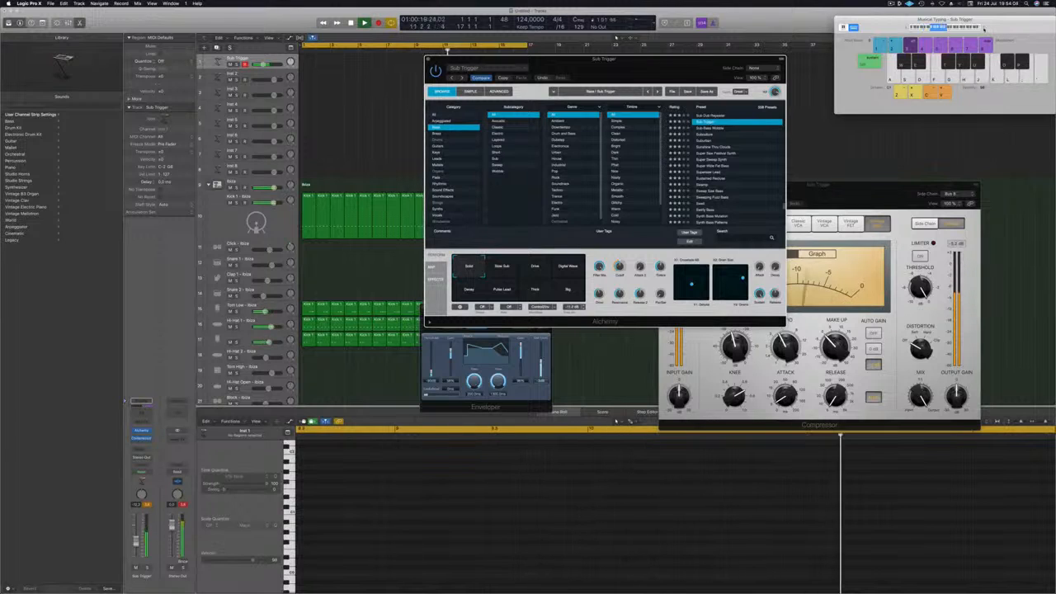
pyautogui.click(534, 269)
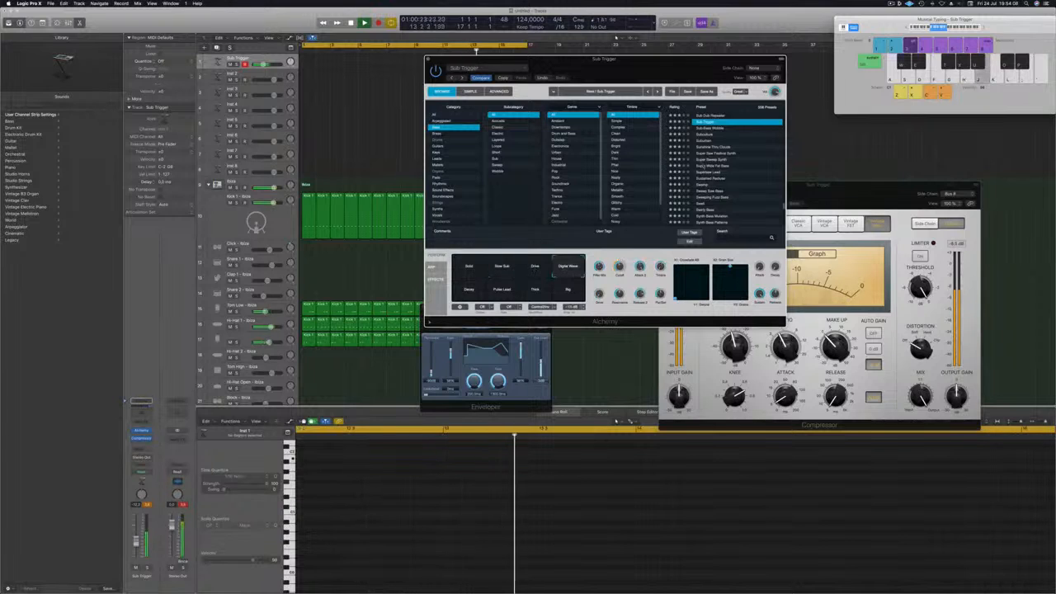
# Step: Try the Sub Dub Repeator preset, settle on Sub Dropper instead, and choose its Octave Width variation over Heavy Dirt
pyautogui.scroll(3, 702, 168)
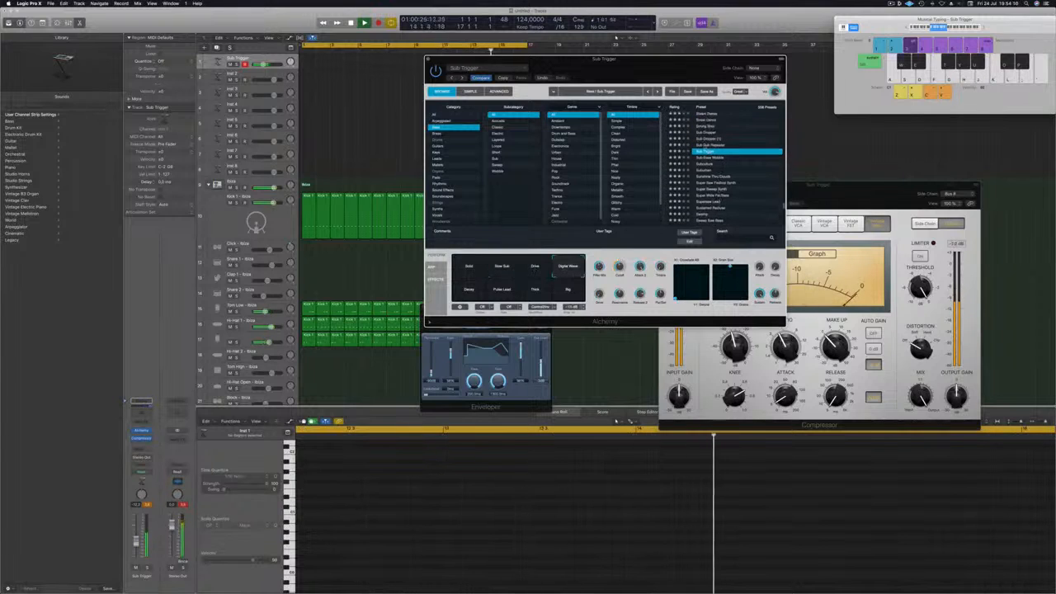
pyautogui.click(708, 145)
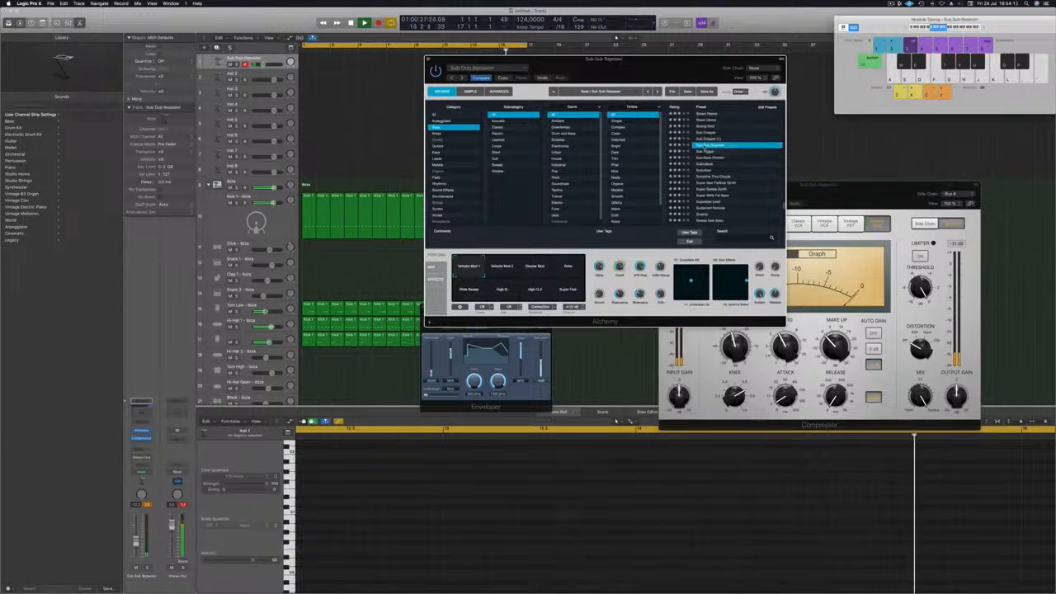
pyautogui.click(706, 133)
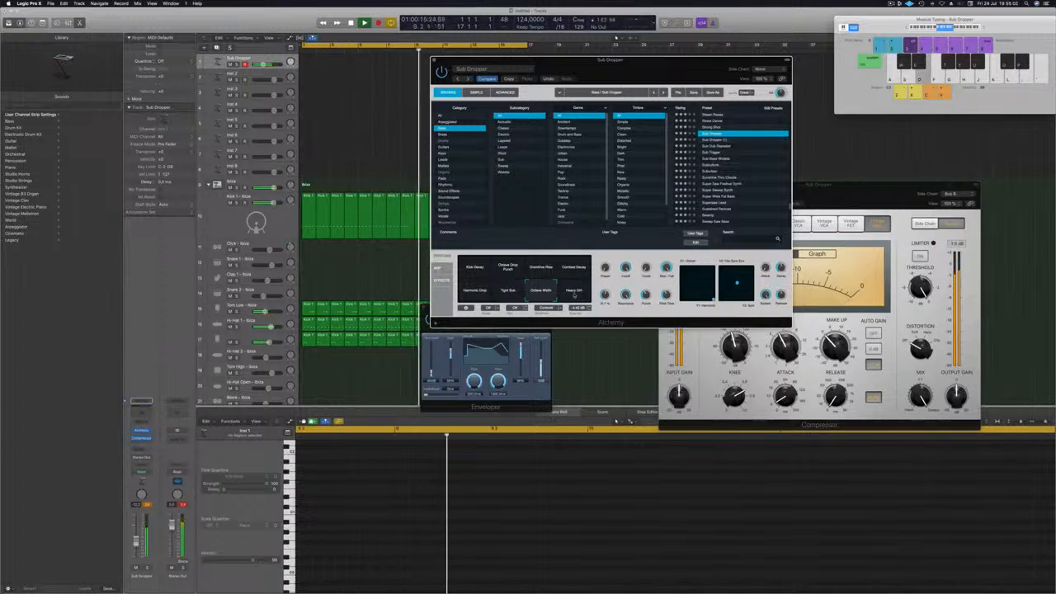
pyautogui.click(574, 295)
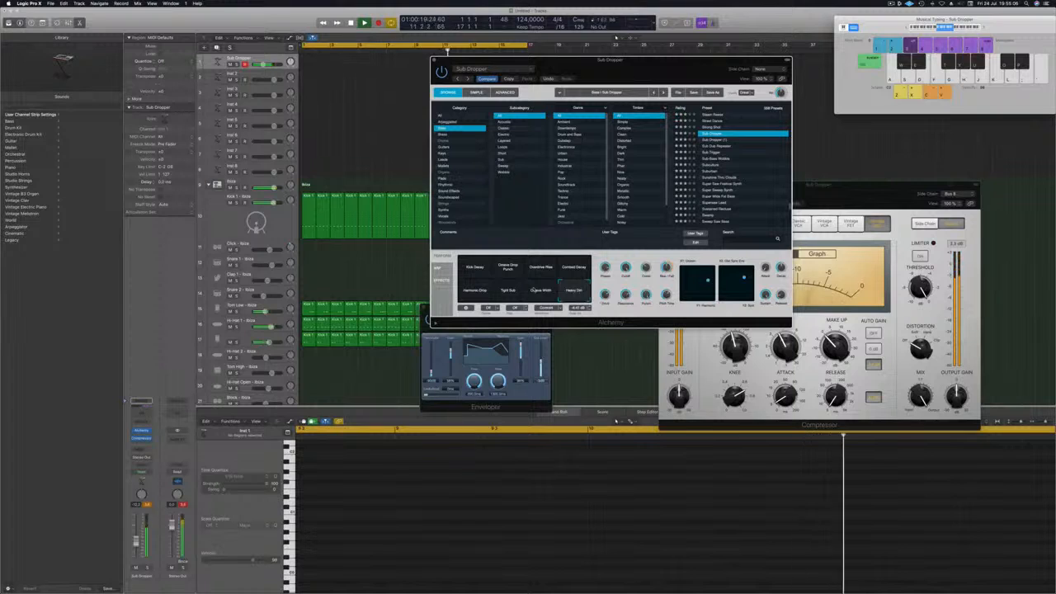
pyautogui.click(534, 289)
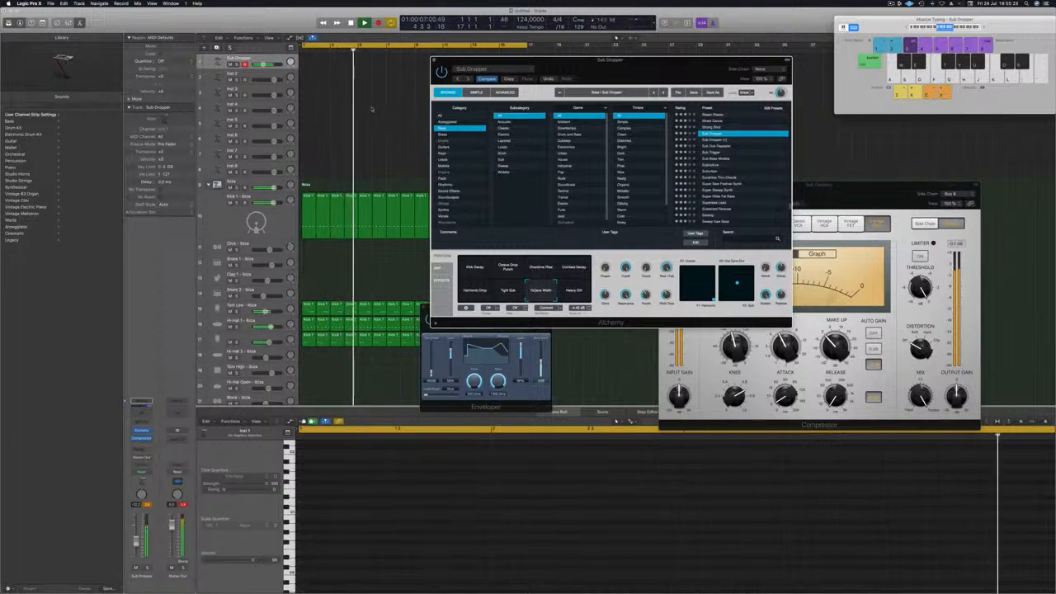
# Step: Record a short region with two long bass notes on the Sub Dropper track and move it to start at bar 1
pyautogui.press('r')
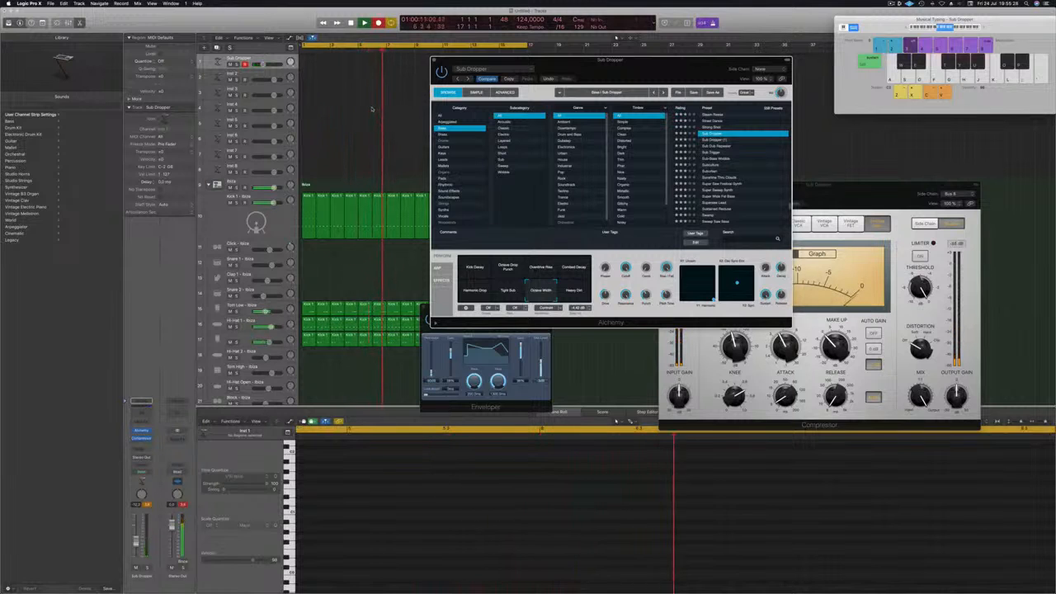
pyautogui.press('d')
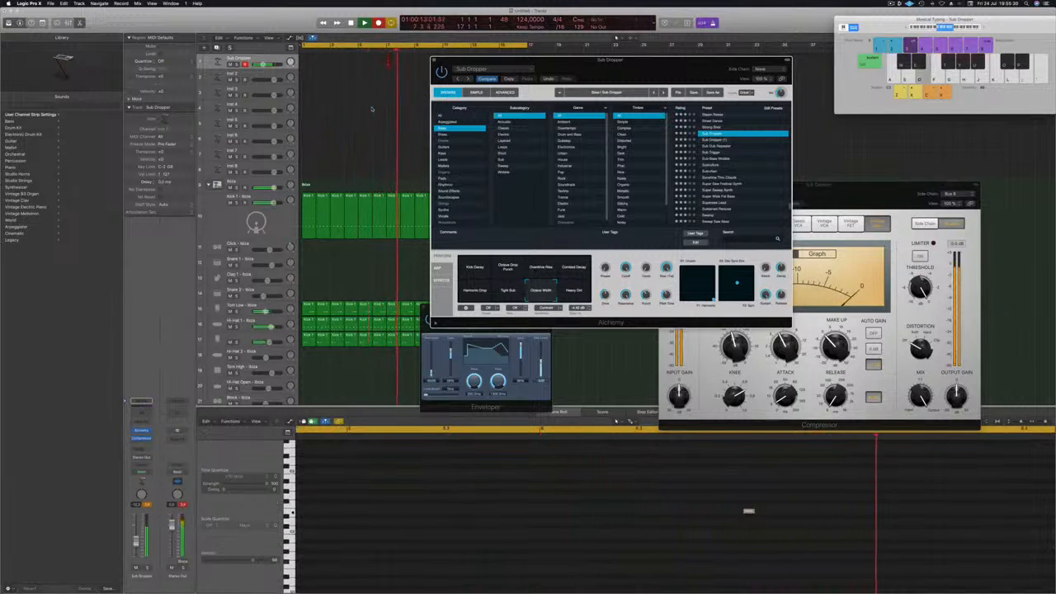
pyautogui.press('d')
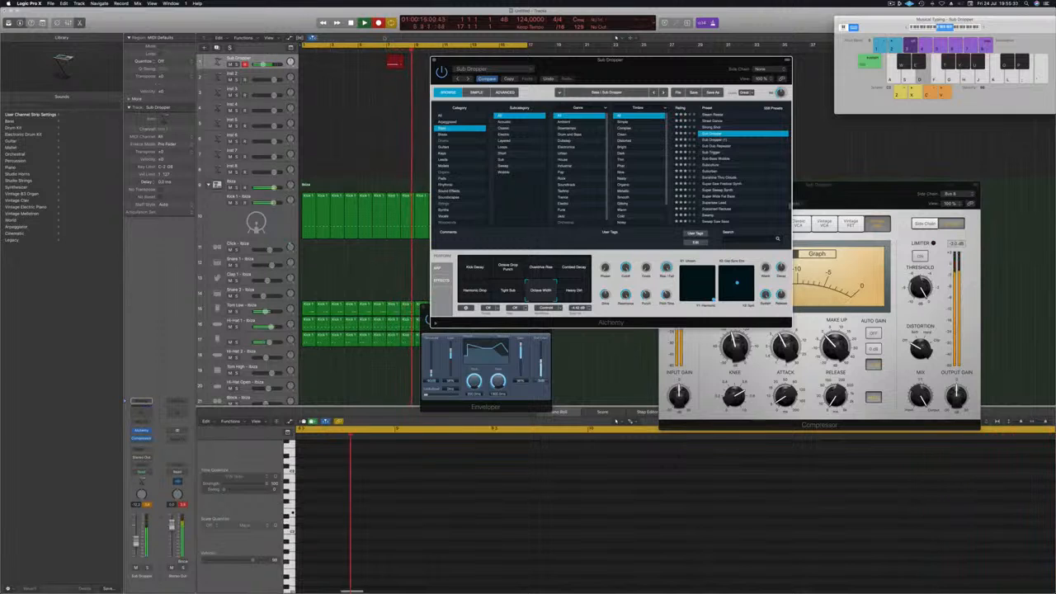
pyautogui.press('space')
pyautogui.moveTo(401, 58); pyautogui.dragTo(313, 60)
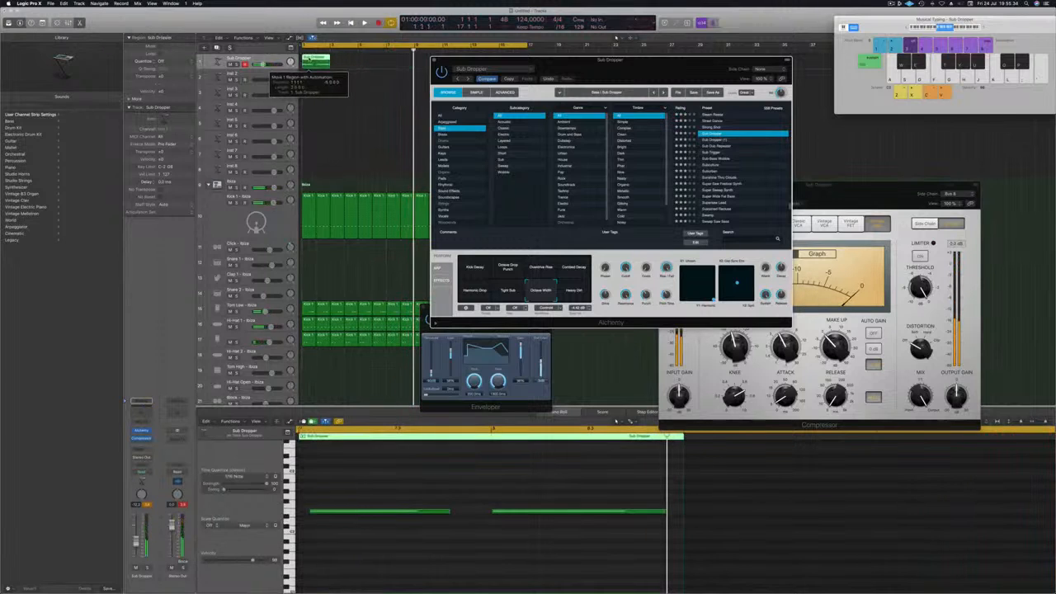
# Step: Move the first bass note to the start of the region, shorten the second note to match its length, and play it back
pyautogui.press('space')
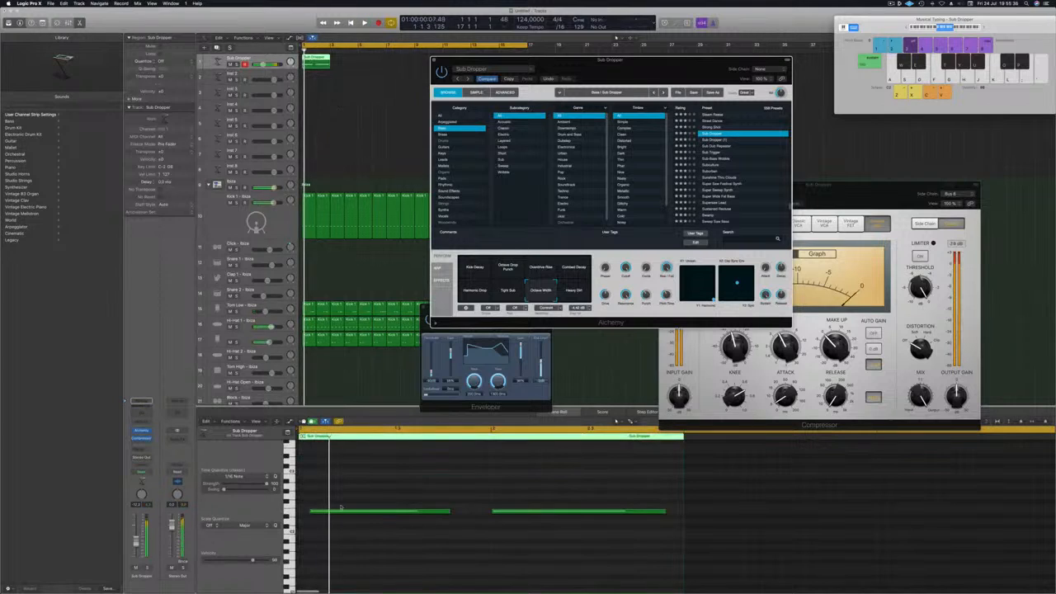
pyautogui.moveTo(307, 495); pyautogui.dragTo(575, 529)
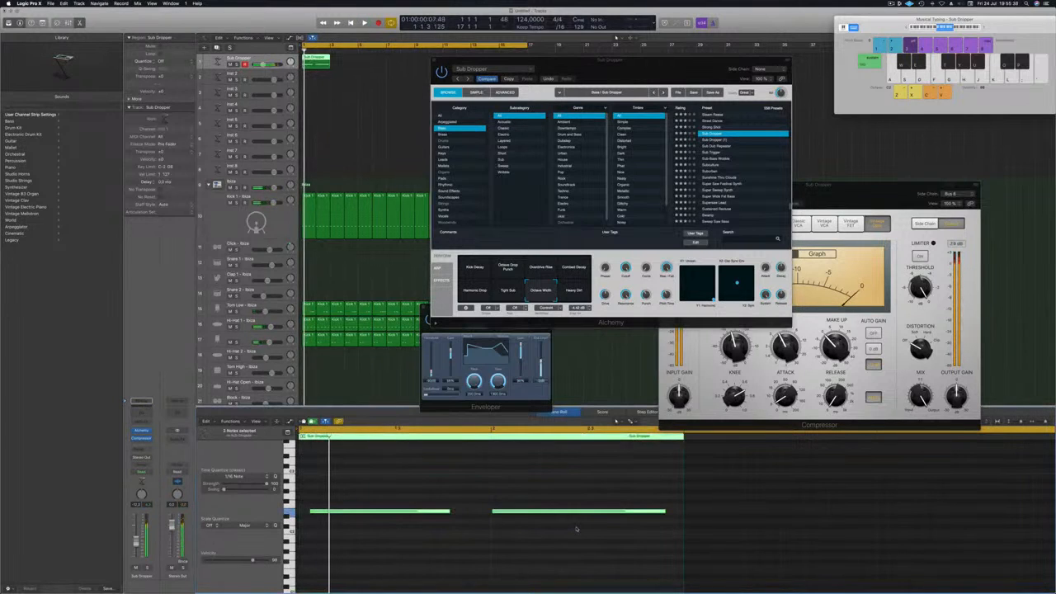
pyautogui.moveTo(476, 487); pyautogui.dragTo(432, 537)
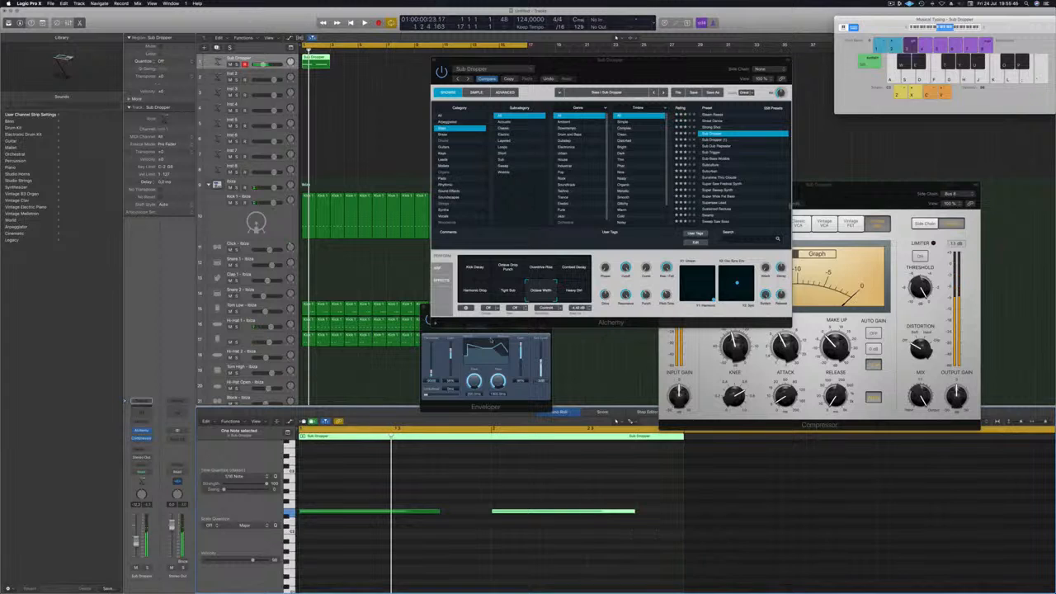
pyautogui.press('space')
pyautogui.moveTo(631, 61); pyautogui.dragTo(903, 81)
pyautogui.press('space')
pyautogui.press('space')
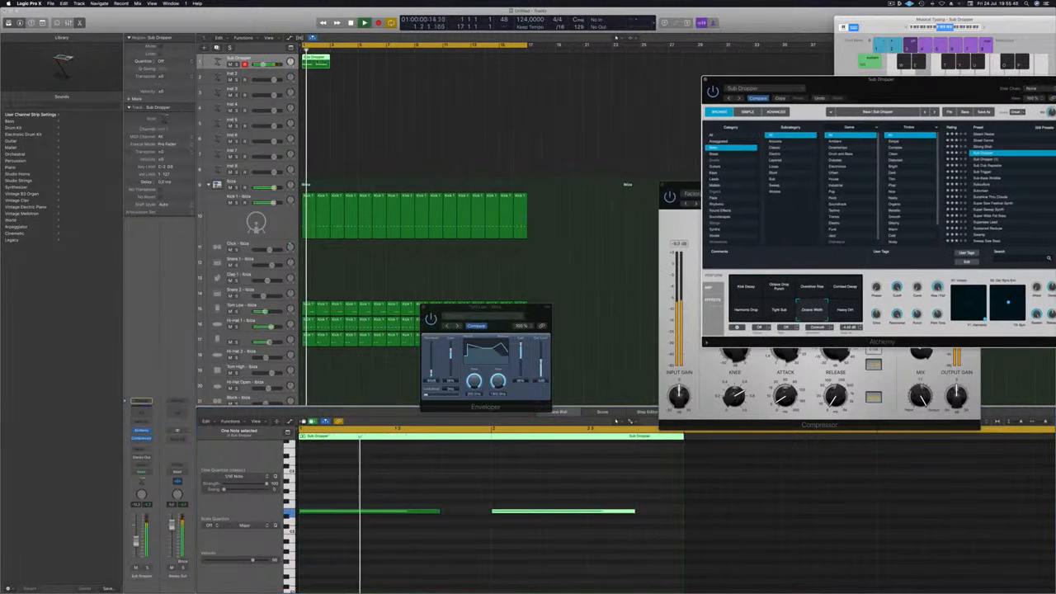
# Step: Repeat the Sub Dropper region until it fills all 16 bars of the cycle
pyautogui.press('super+r')
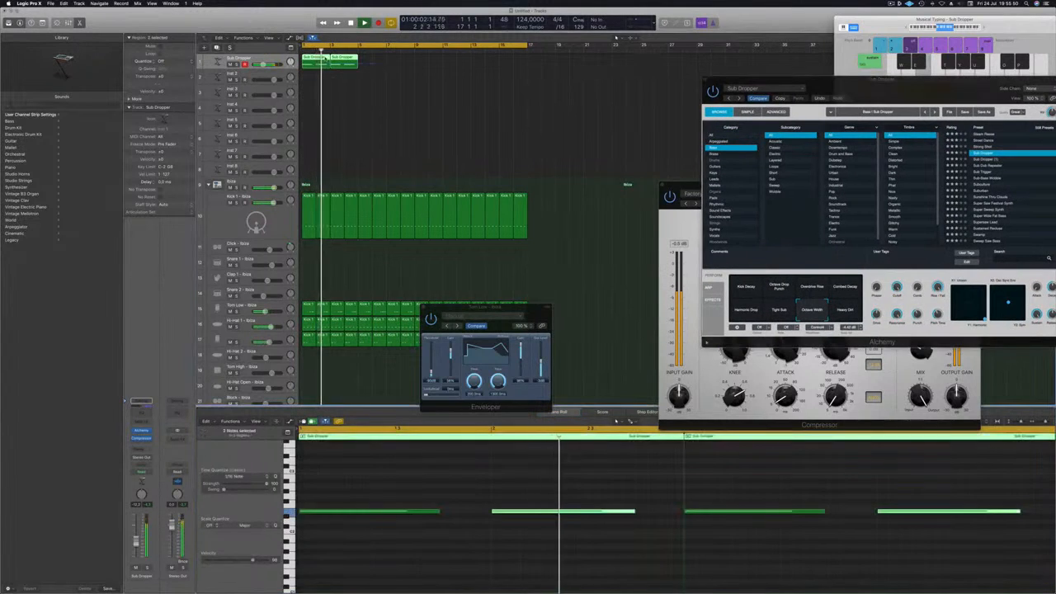
pyautogui.press('super+r')
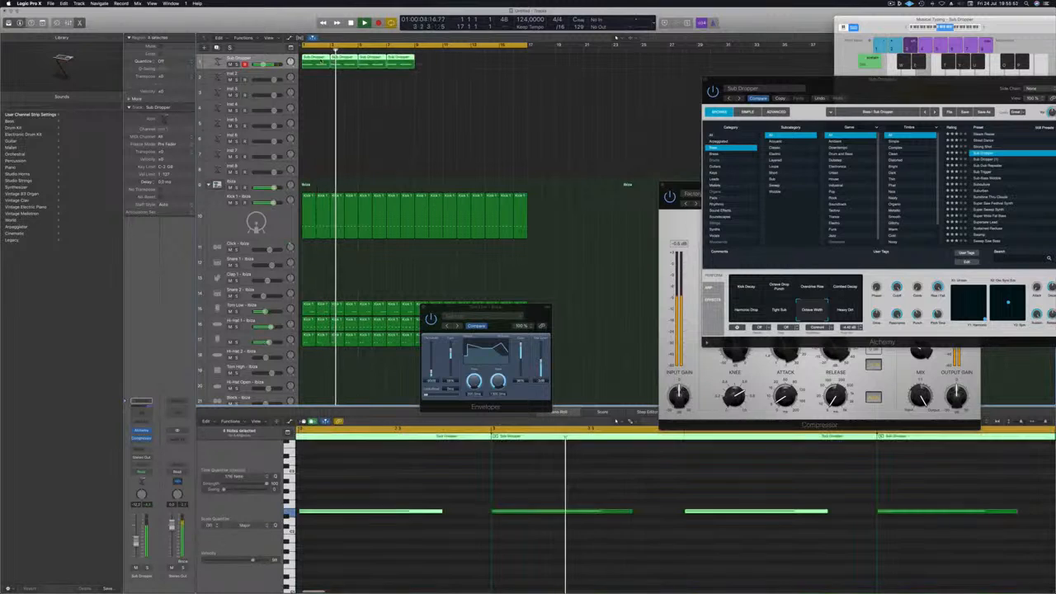
pyautogui.press('super+r')
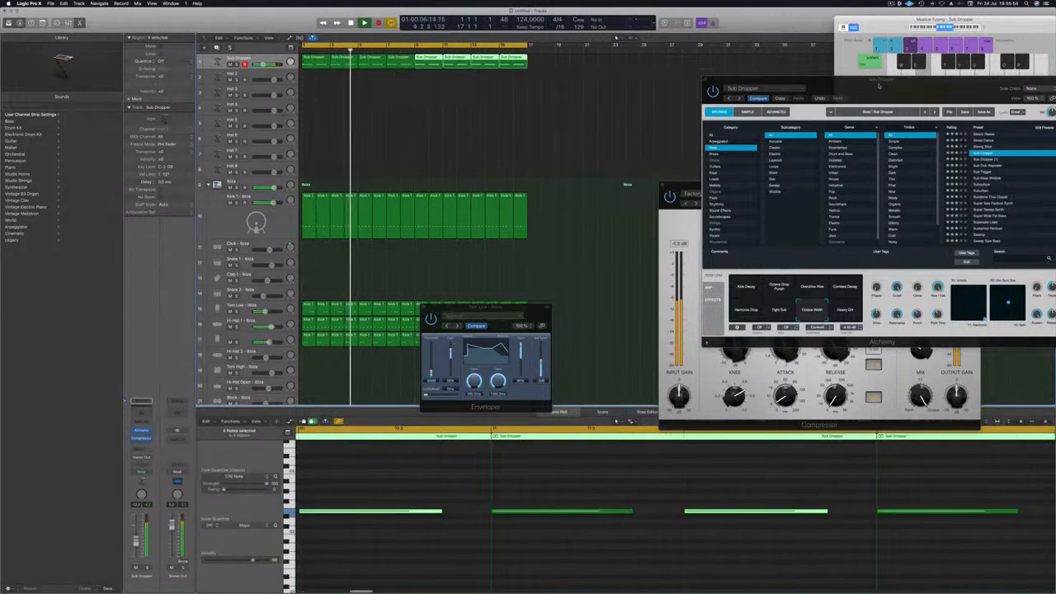
pyautogui.moveTo(878, 85); pyautogui.dragTo(530, 113)
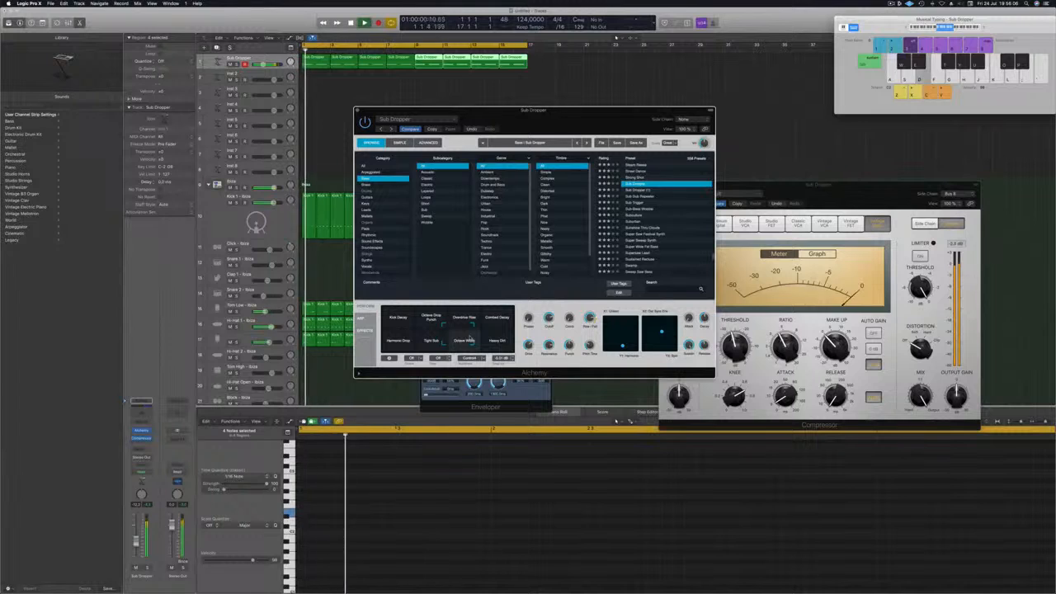
# Step: Compare the Harmonic Drop, Kick Decay and Octave Drop Punch variations of Sub Dropper, choose Overdrive Rise, and close the instrument
pyautogui.press('space')
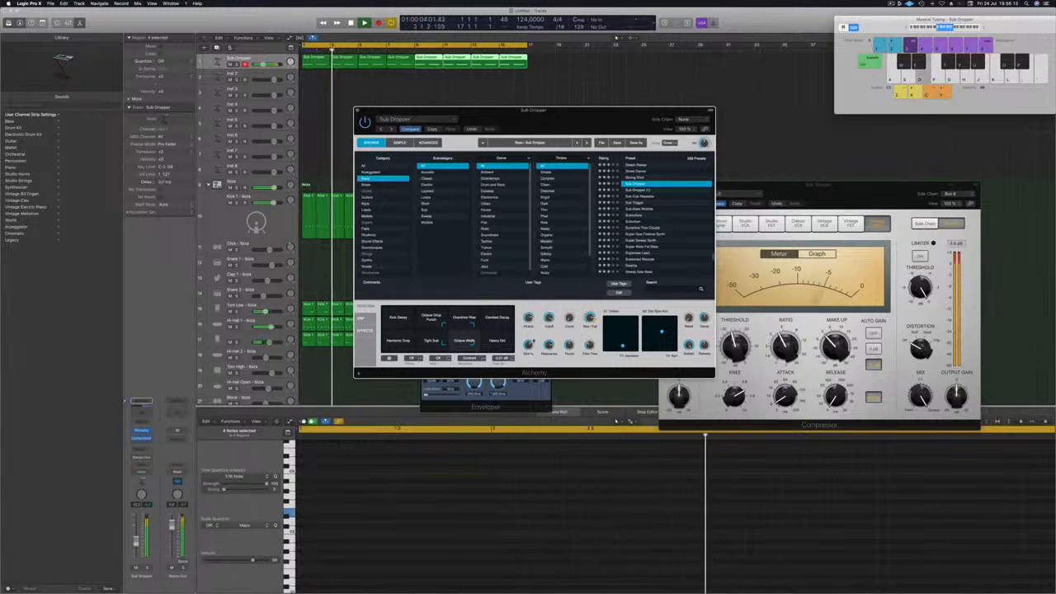
pyautogui.press('Return')
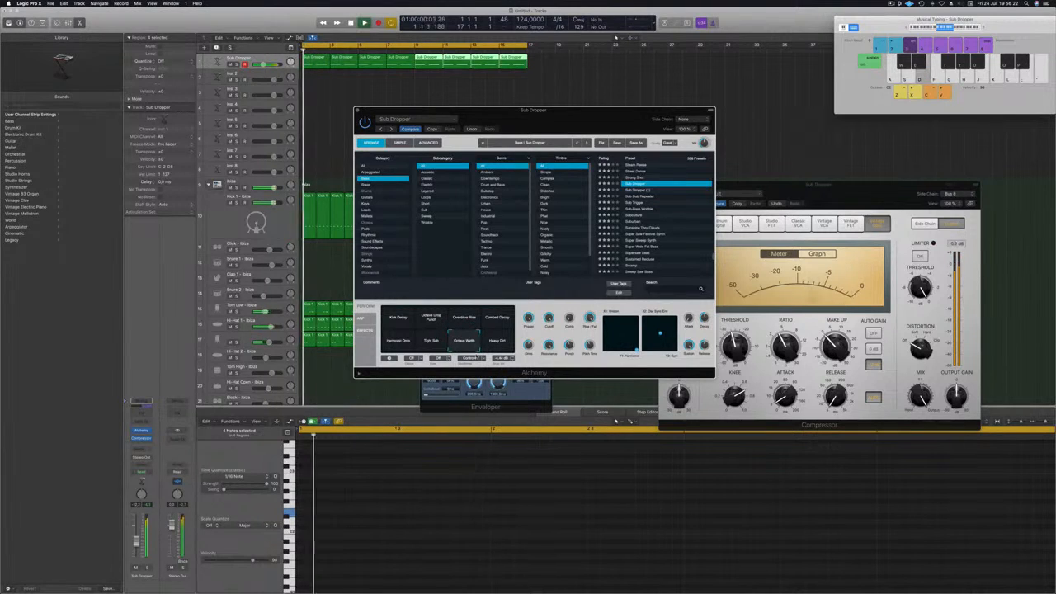
pyautogui.click(390, 345)
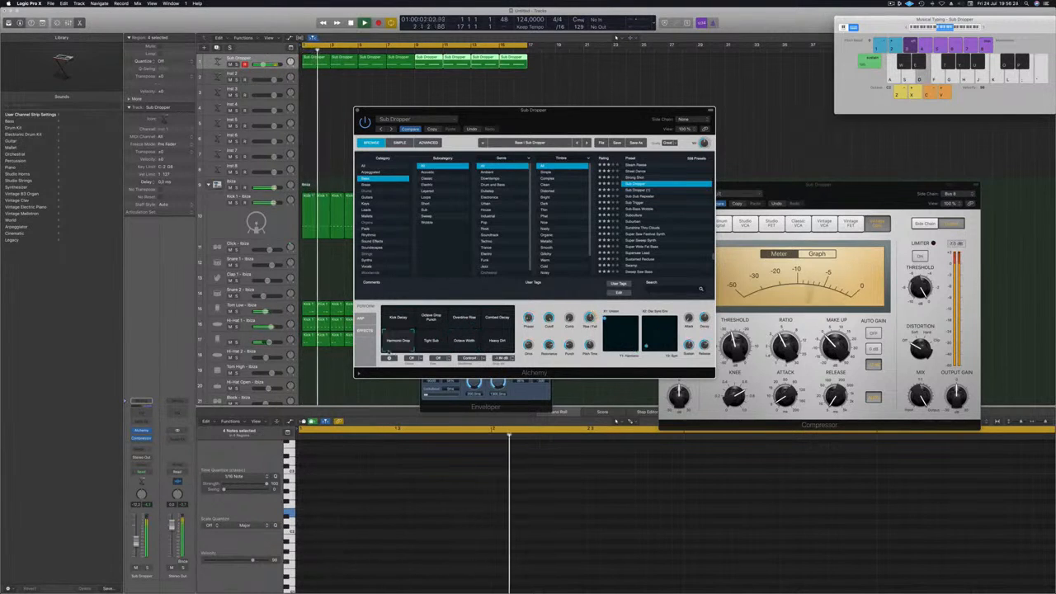
pyautogui.click(397, 322)
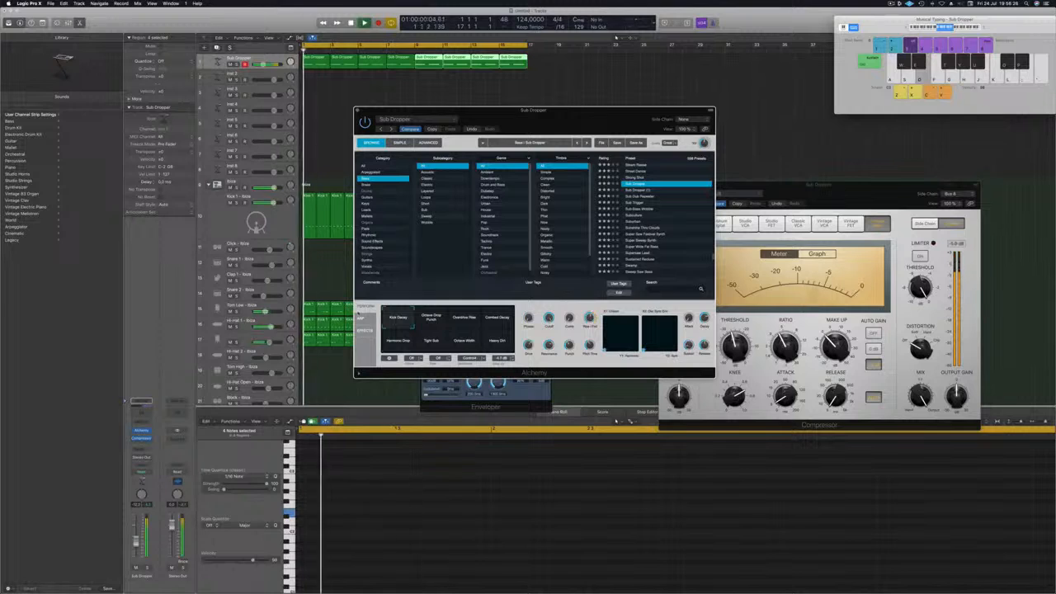
pyautogui.click(430, 320)
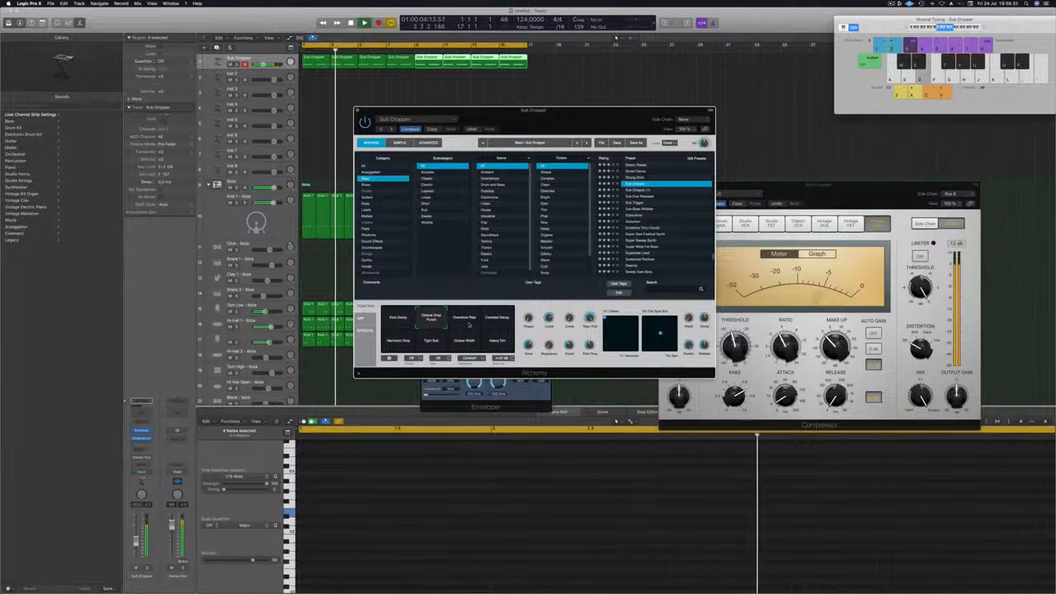
pyautogui.click(464, 322)
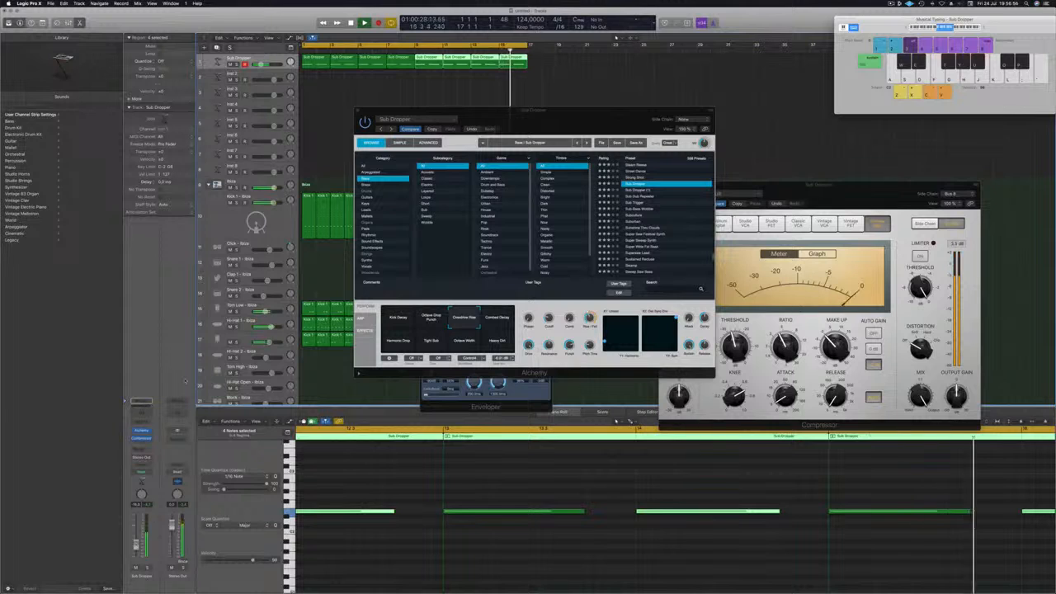
pyautogui.moveTo(521, 127); pyautogui.dragTo(580, 175)
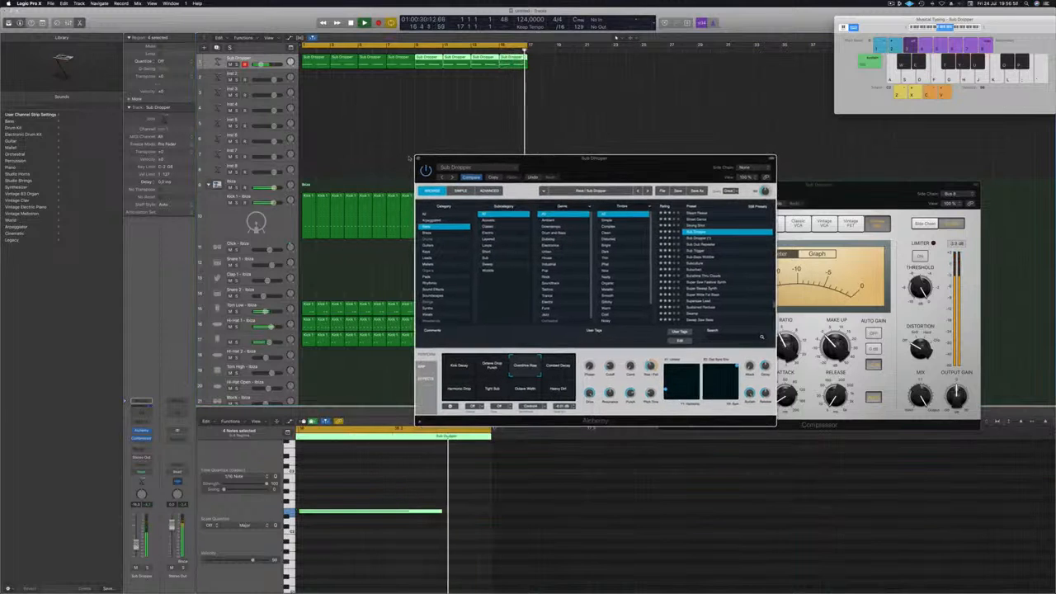
pyautogui.click(420, 158)
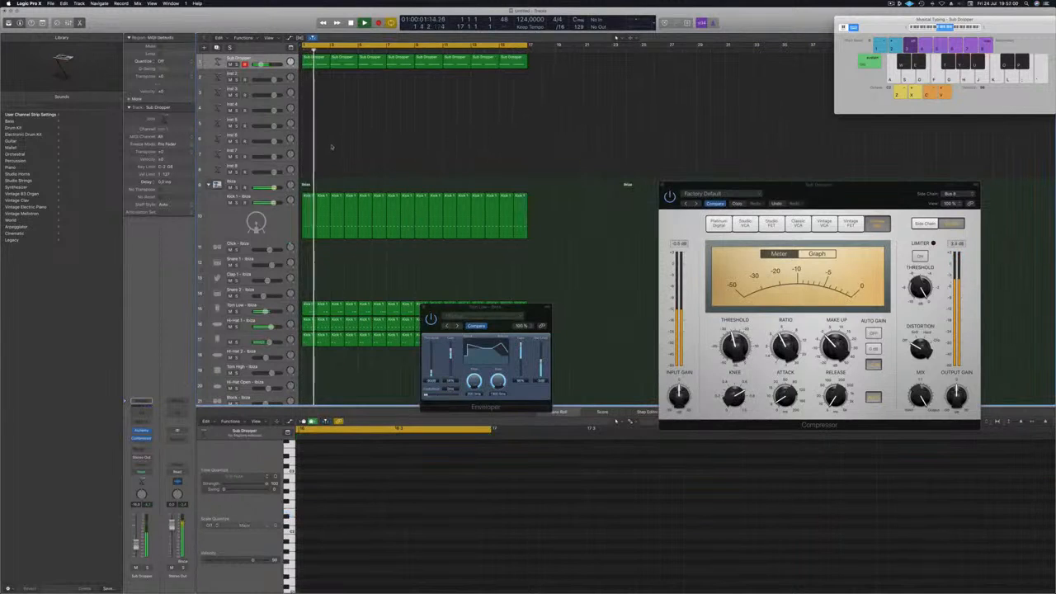
# Step: Copy the first bass region to the Inst 2 track and turn its long notes into a pair of short notes around beat 2 of each bar
pyautogui.click(323, 65)
pyautogui.moveTo(322, 65); pyautogui.dragTo(321, 77)
pyautogui.hscroll(-5, 368, 484)
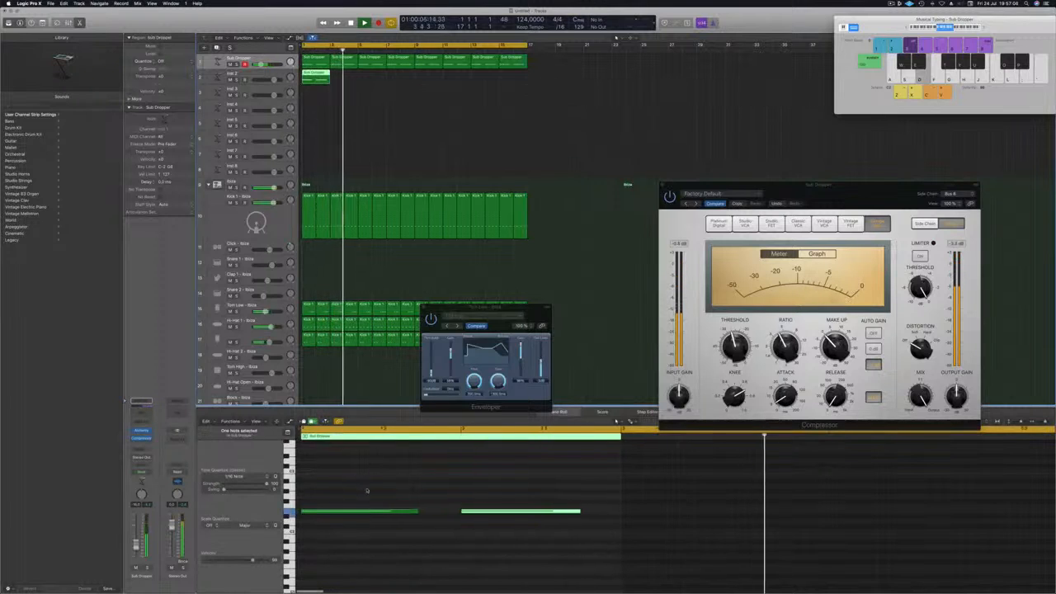
pyautogui.moveTo(366, 489); pyautogui.dragTo(510, 538)
pyautogui.moveTo(414, 513); pyautogui.dragTo(367, 512)
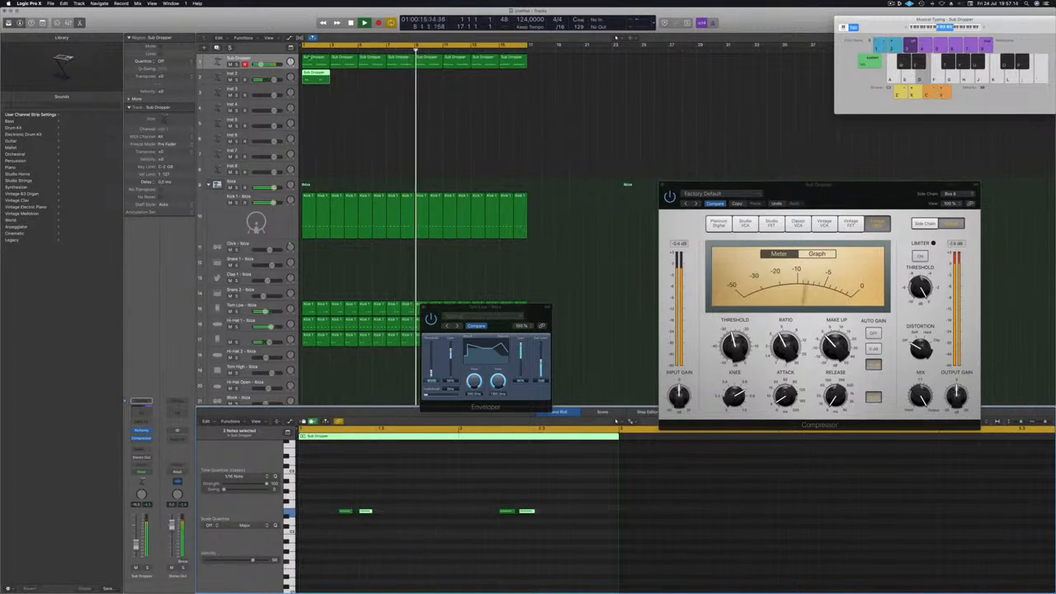
# Step: Load the rhythmic After Image Echoes preset on Inst 2 and repeat its short-note region across the 16 bars
pyautogui.press('Down')
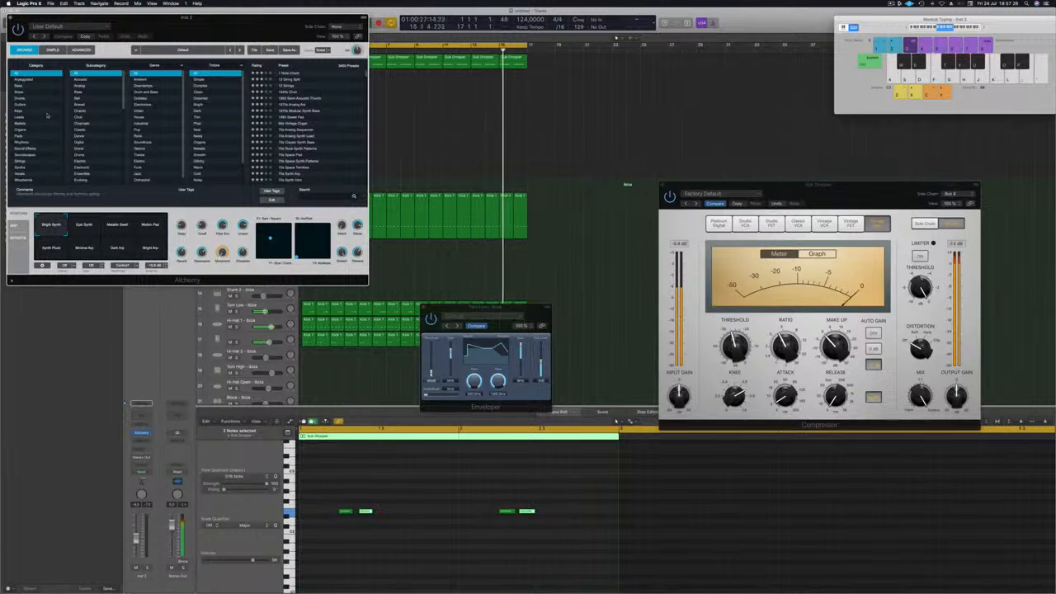
pyautogui.click(25, 143)
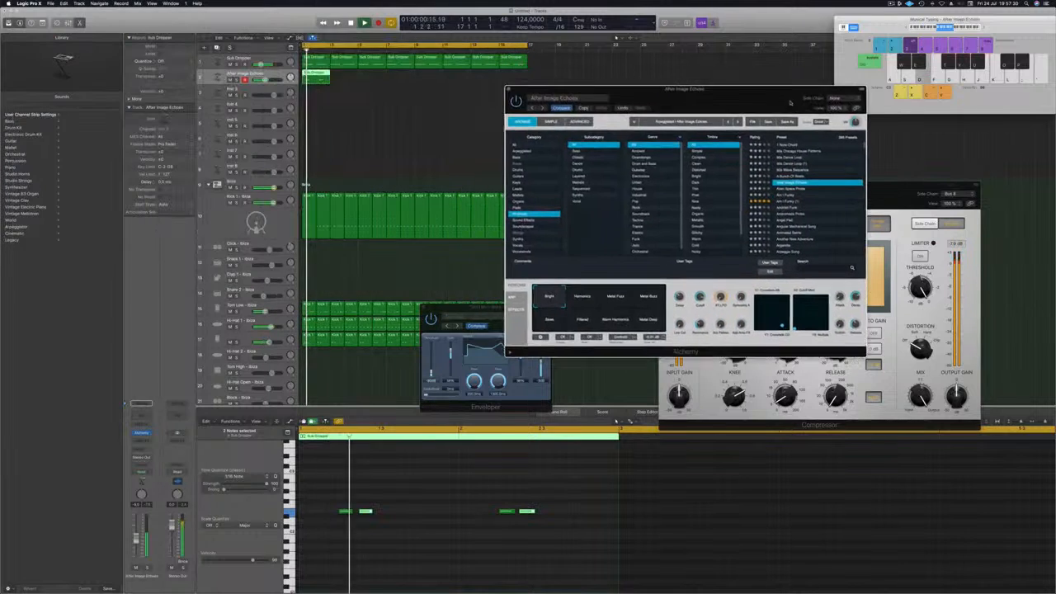
pyautogui.moveTo(317, 76); pyautogui.dragTo(500, 83)
pyautogui.moveTo(647, 99); pyautogui.dragTo(515, 123)
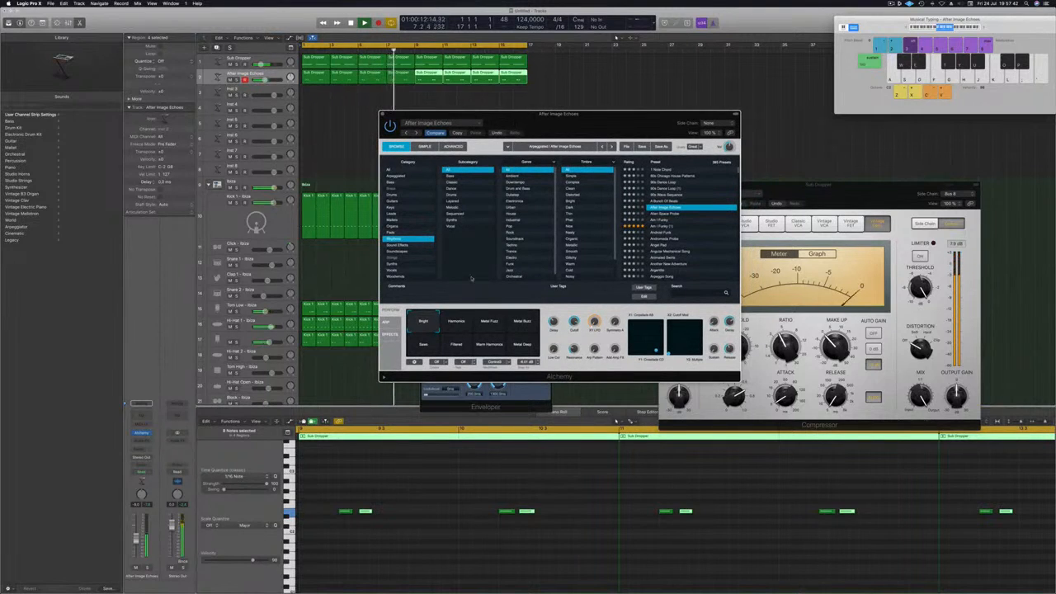
# Step: Audition the seven other After Image Echoes variations after Bright, ending on Metal Deep
pyautogui.click(457, 323)
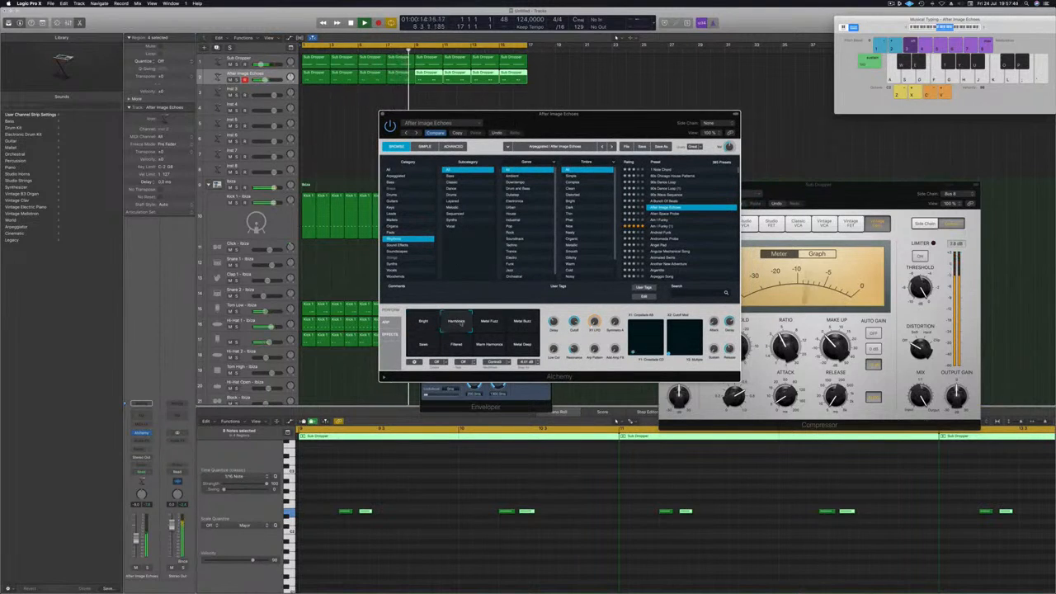
pyautogui.click(492, 325)
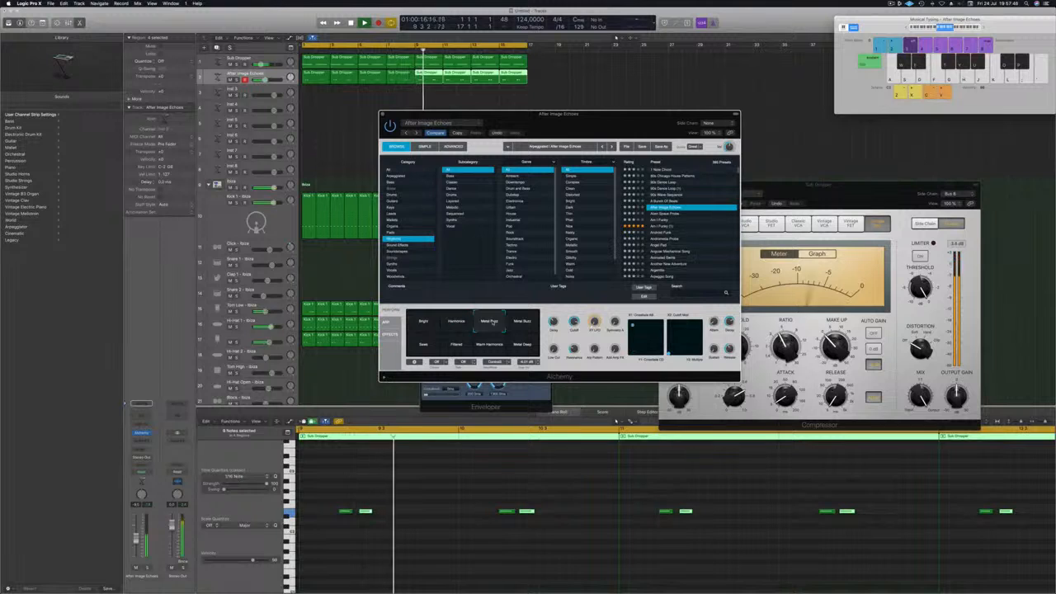
pyautogui.click(517, 324)
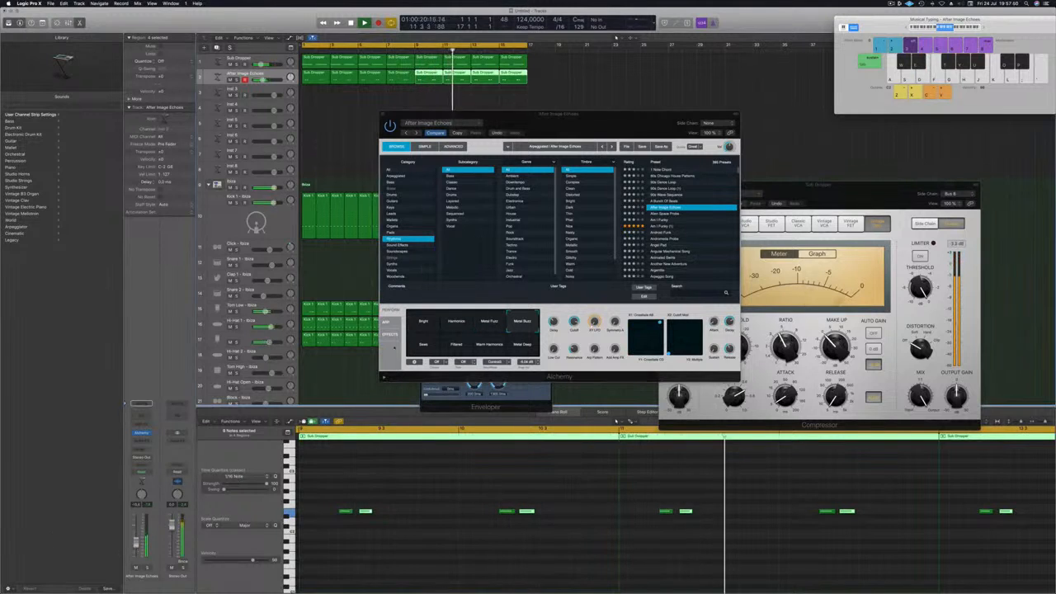
pyautogui.click(422, 345)
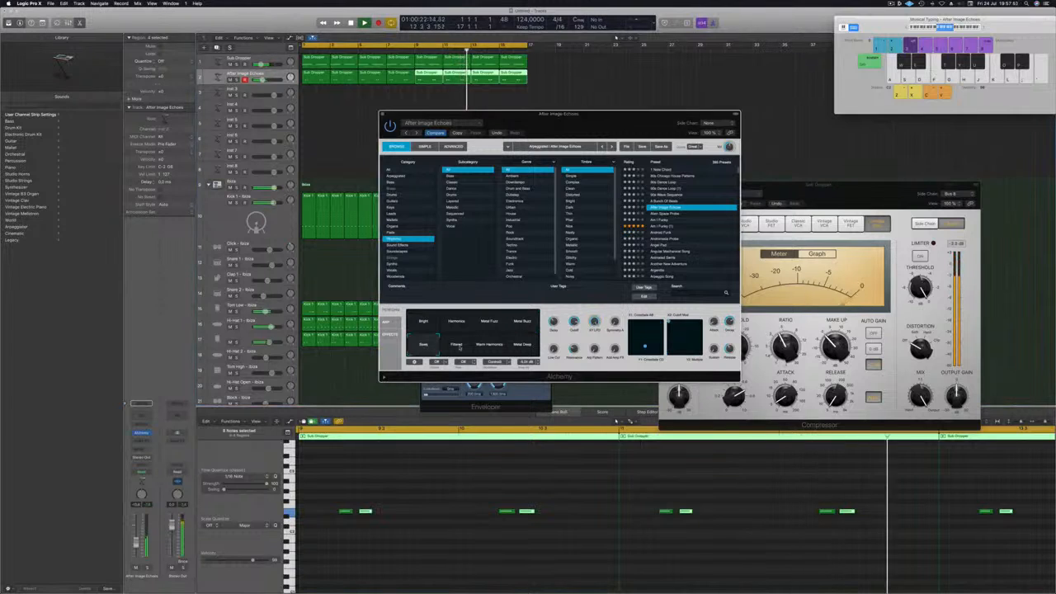
pyautogui.click(459, 345)
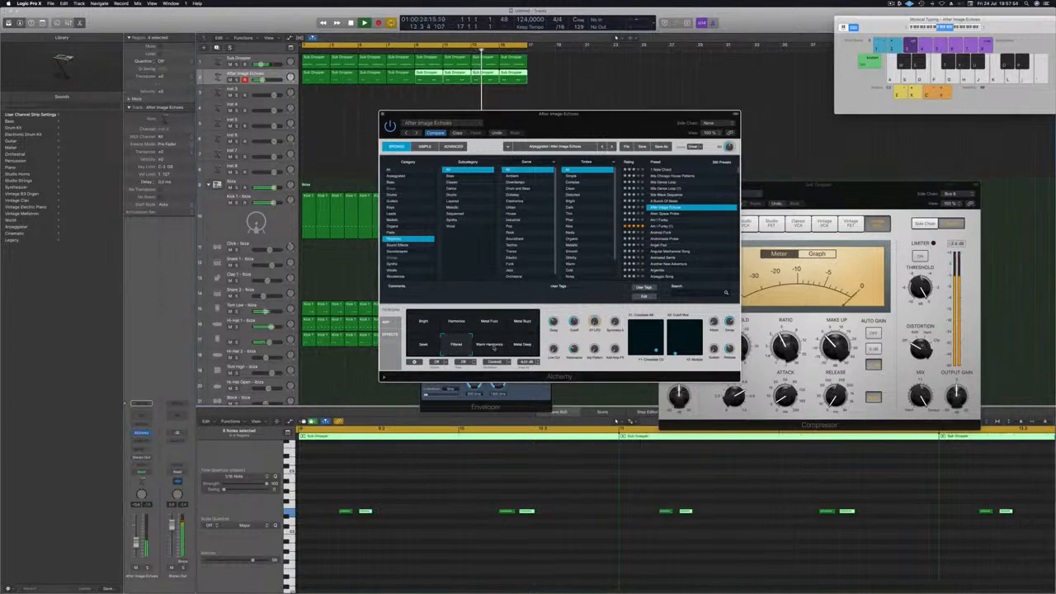
pyautogui.click(490, 345)
pyautogui.click(522, 344)
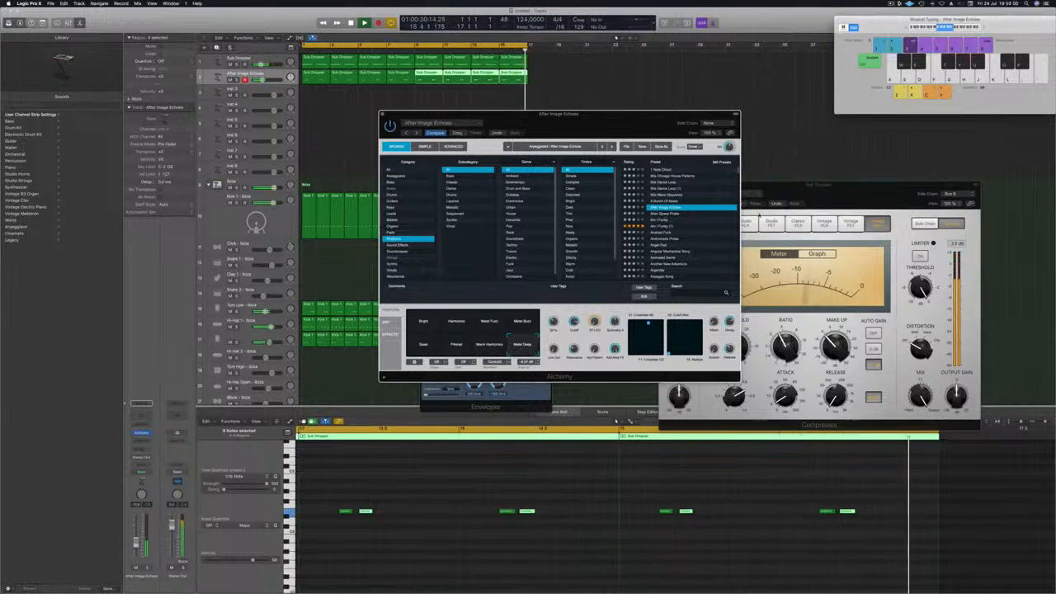
# Step: Load the Alien Space Probe preset on the second track and audition several of its variations, including Harsh Tone and Robot
pyautogui.click(664, 214)
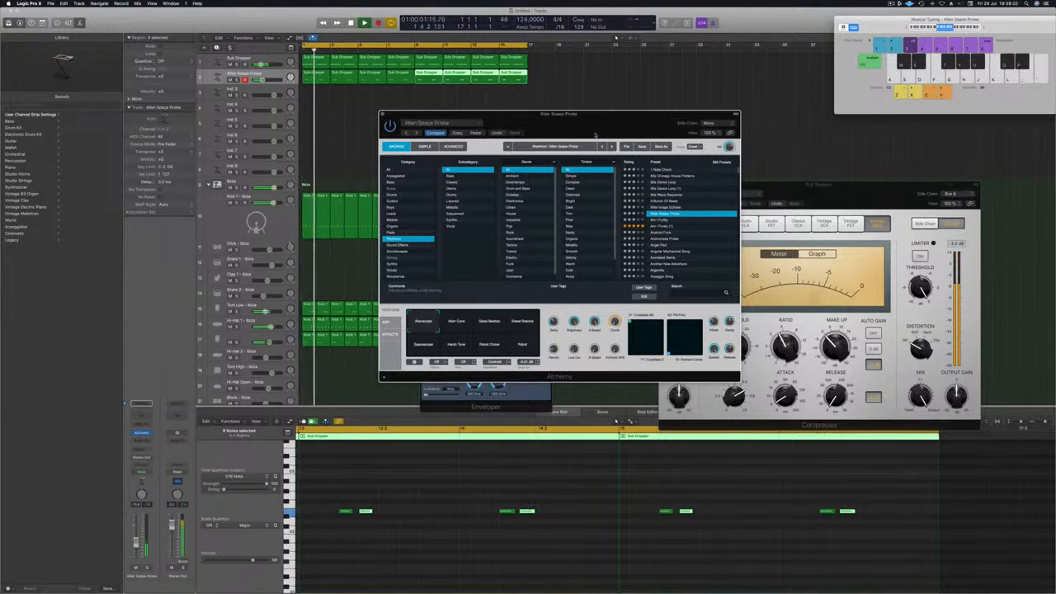
pyautogui.moveTo(595, 134); pyautogui.dragTo(661, 108)
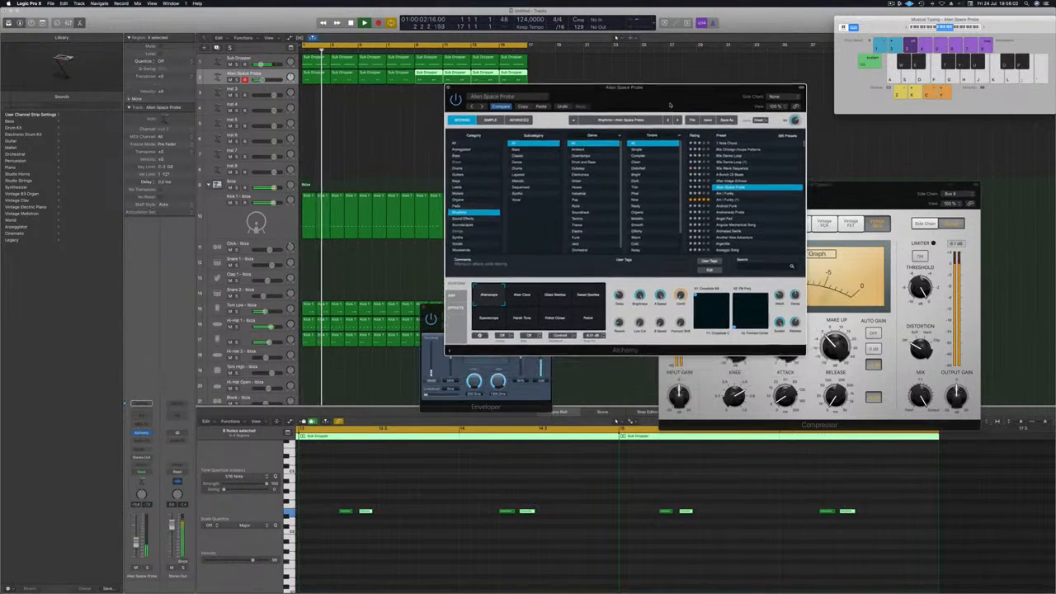
pyautogui.click(560, 299)
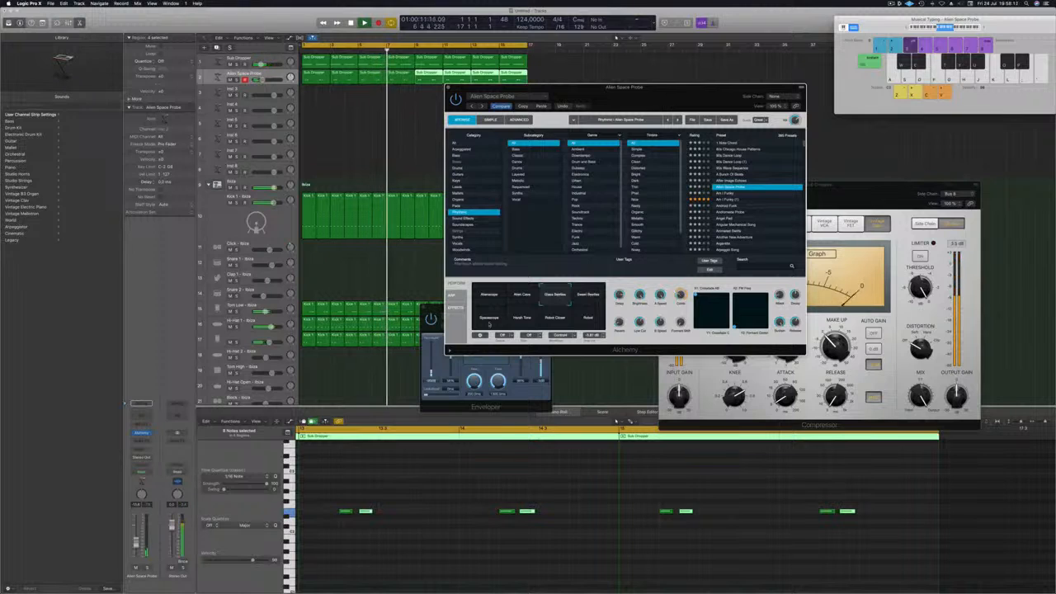
pyautogui.click(531, 326)
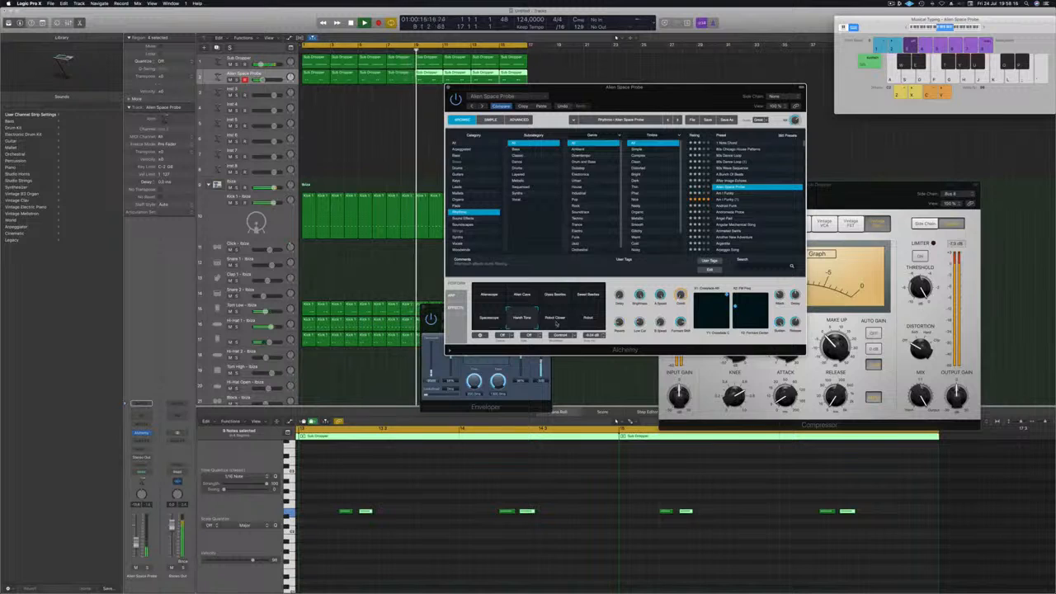
pyautogui.click(557, 320)
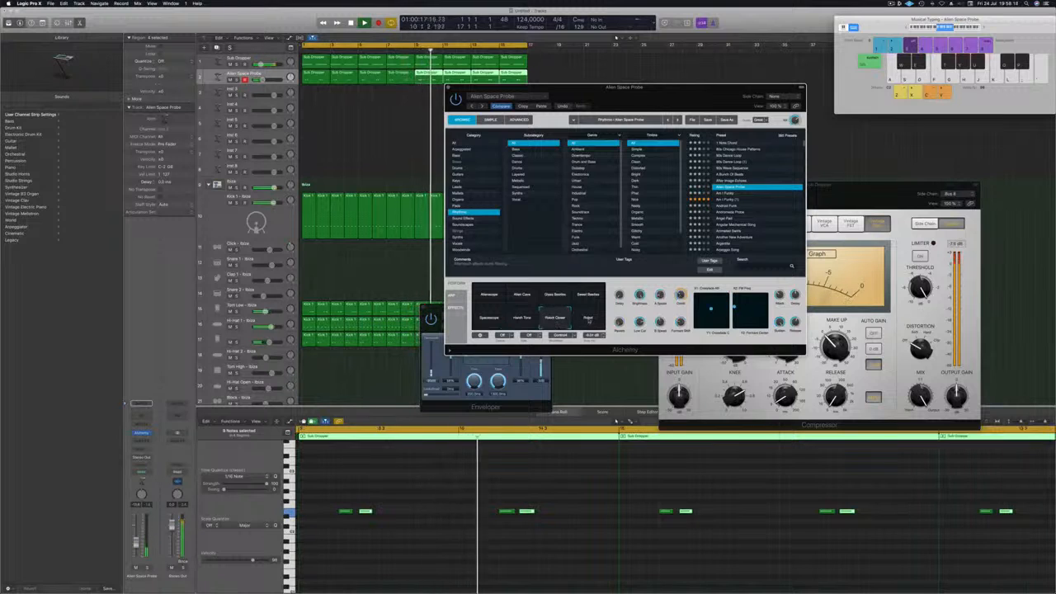
pyautogui.click(602, 310)
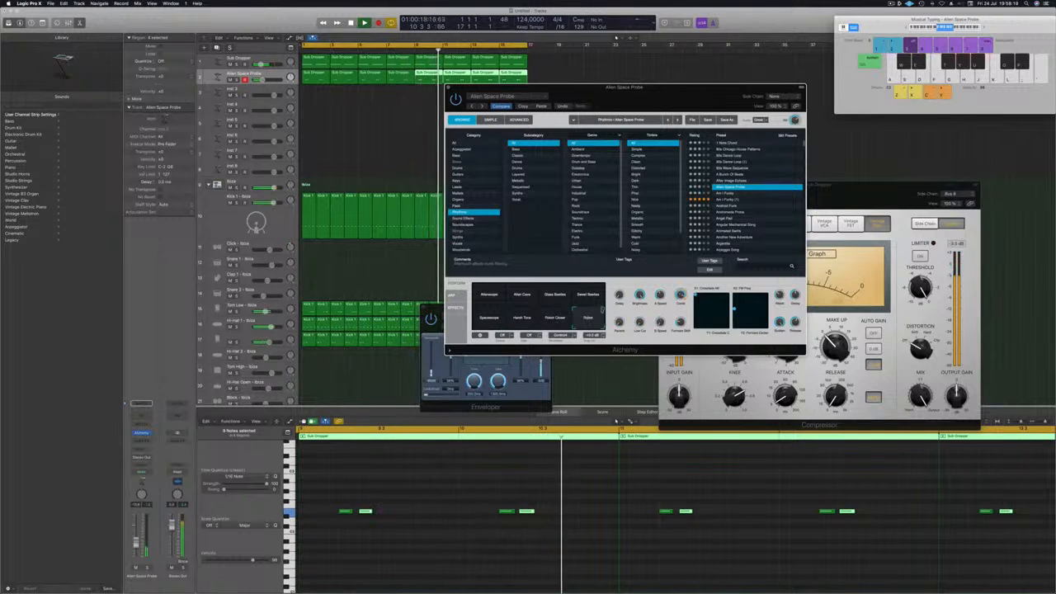
# Step: Load the Am I Funky preset on the second track and audition its Thin Whistle and High Scream variations
pyautogui.click(723, 195)
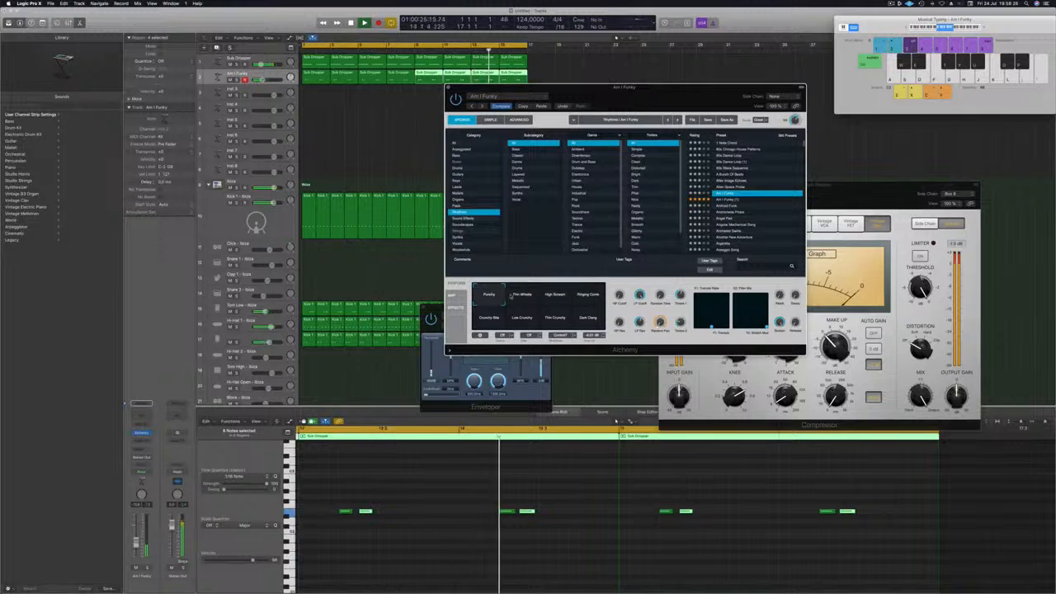
pyautogui.click(513, 296)
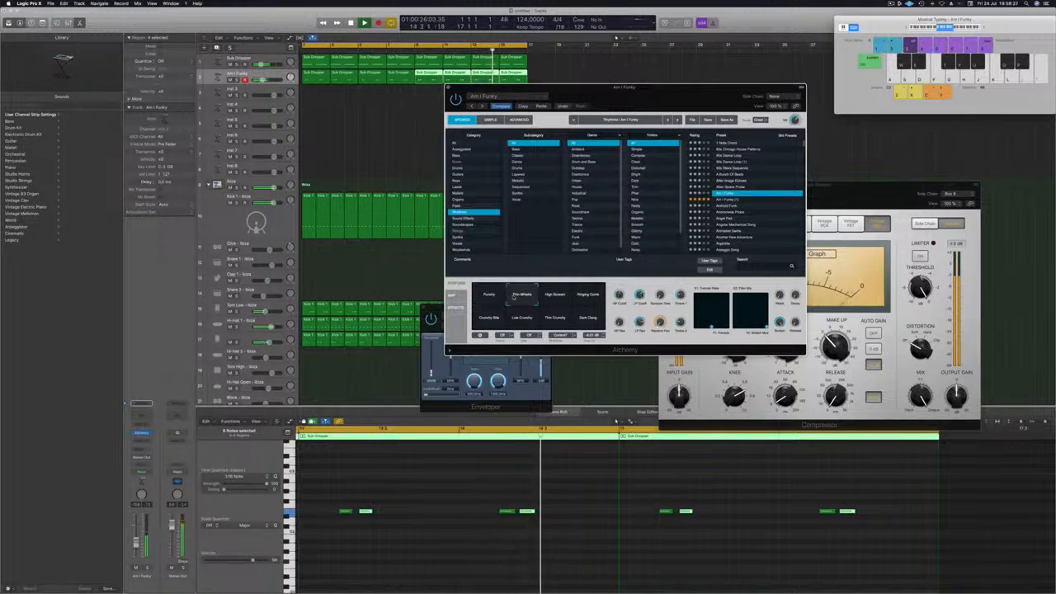
pyautogui.click(556, 296)
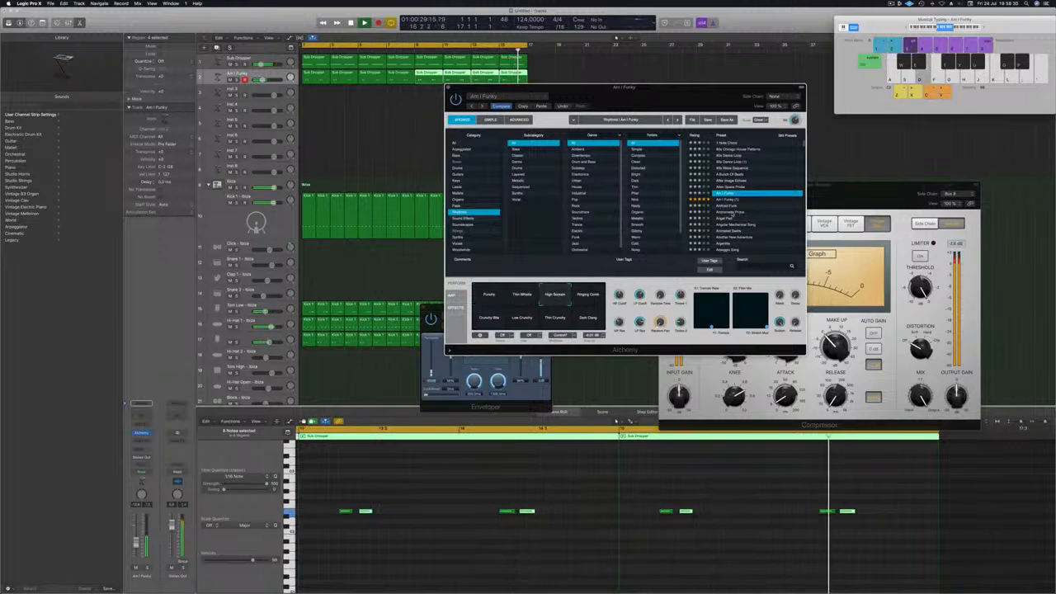
# Step: Load the rhythmic Andromeda Probe preset on the second track and raise the track's volume slightly
pyautogui.click(730, 211)
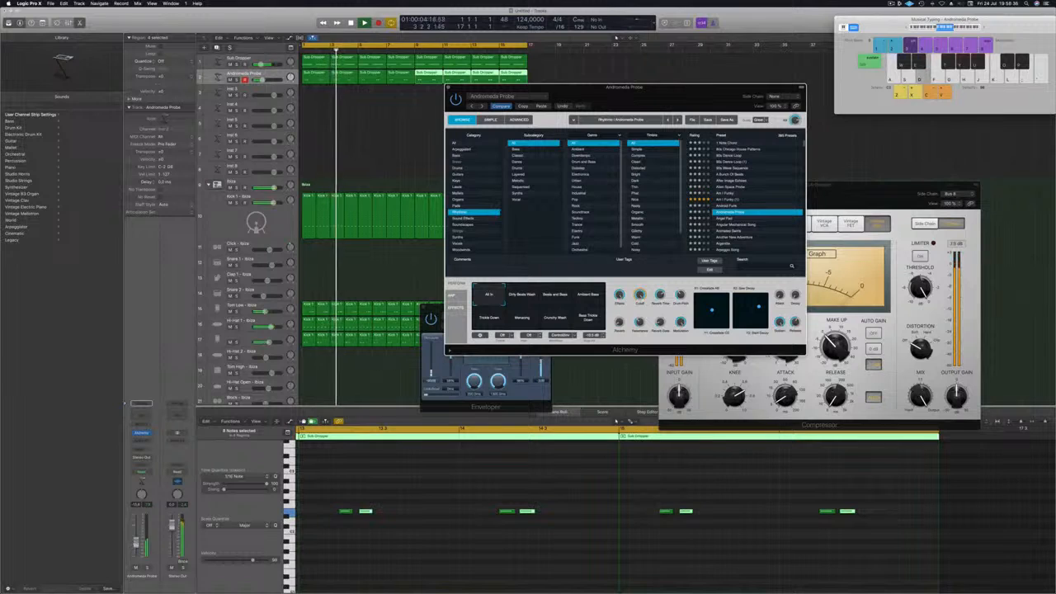
pyautogui.moveTo(136, 545); pyautogui.dragTo(136, 541)
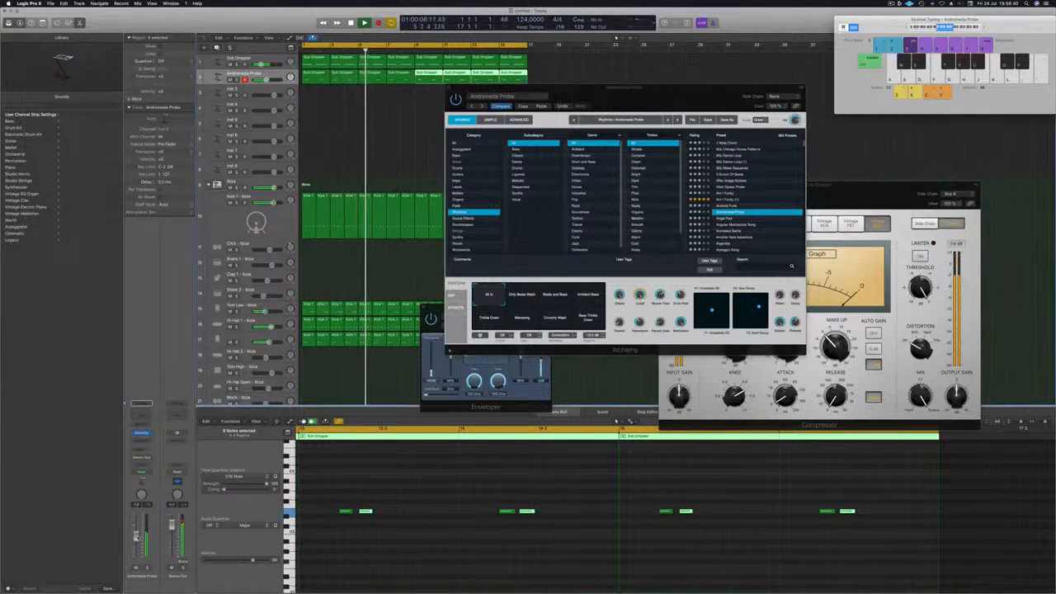
# Step: Audition the other Andromeda Probe variations, from Dirty Beats Wash to Bass Trickle Down, return to All In, and close the synth
pyautogui.click(529, 296)
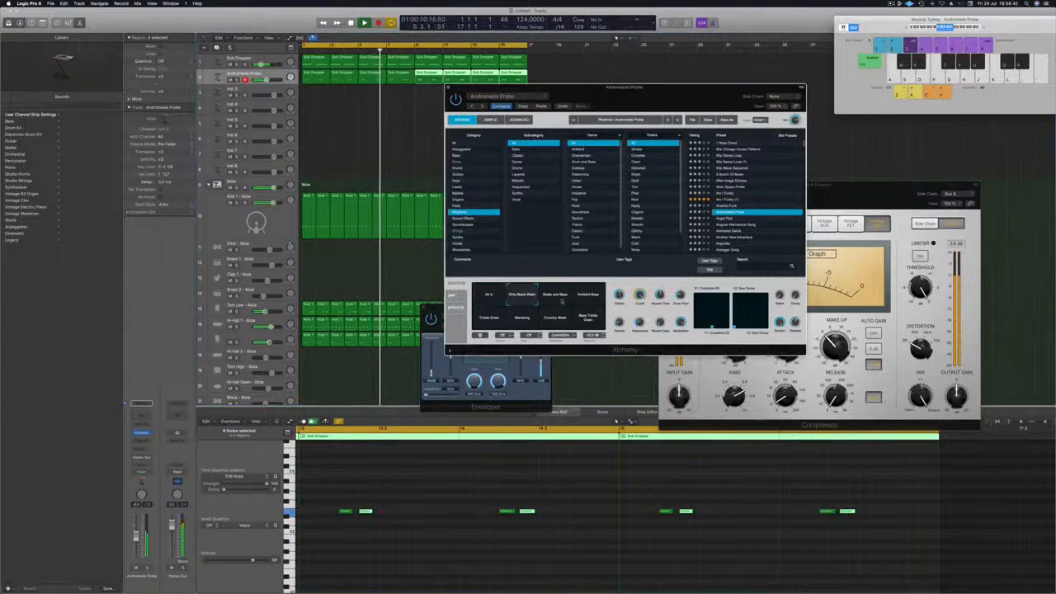
pyautogui.click(555, 297)
pyautogui.click(587, 298)
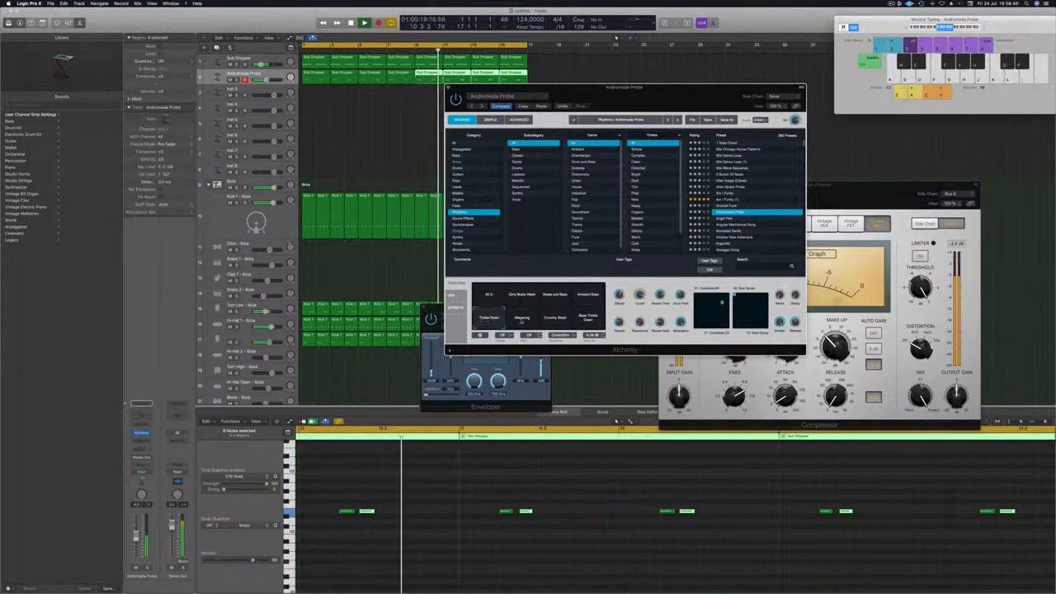
pyautogui.click(521, 320)
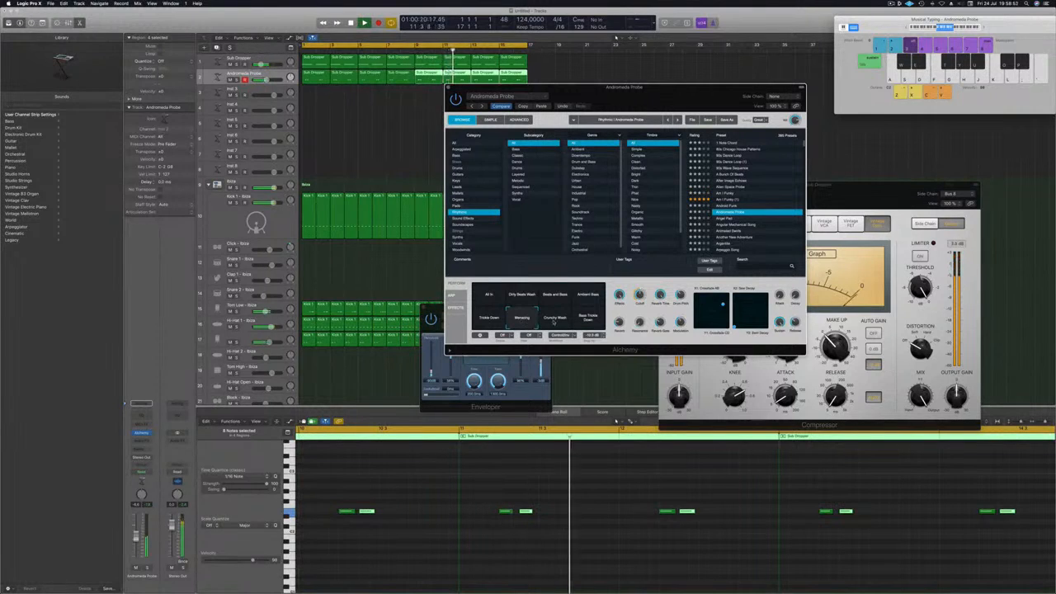
pyautogui.click(562, 322)
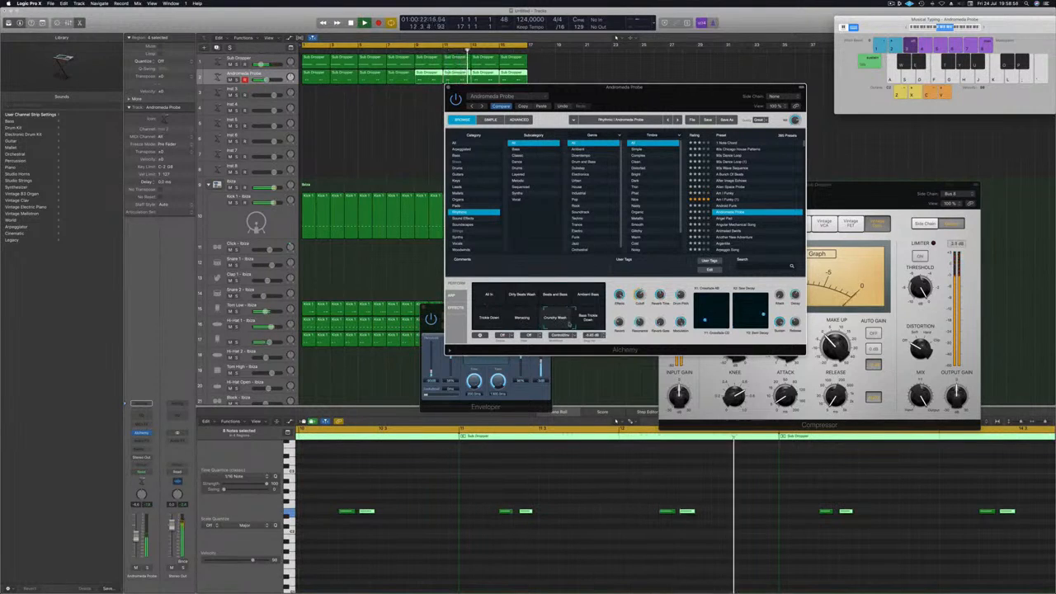
pyautogui.click(588, 322)
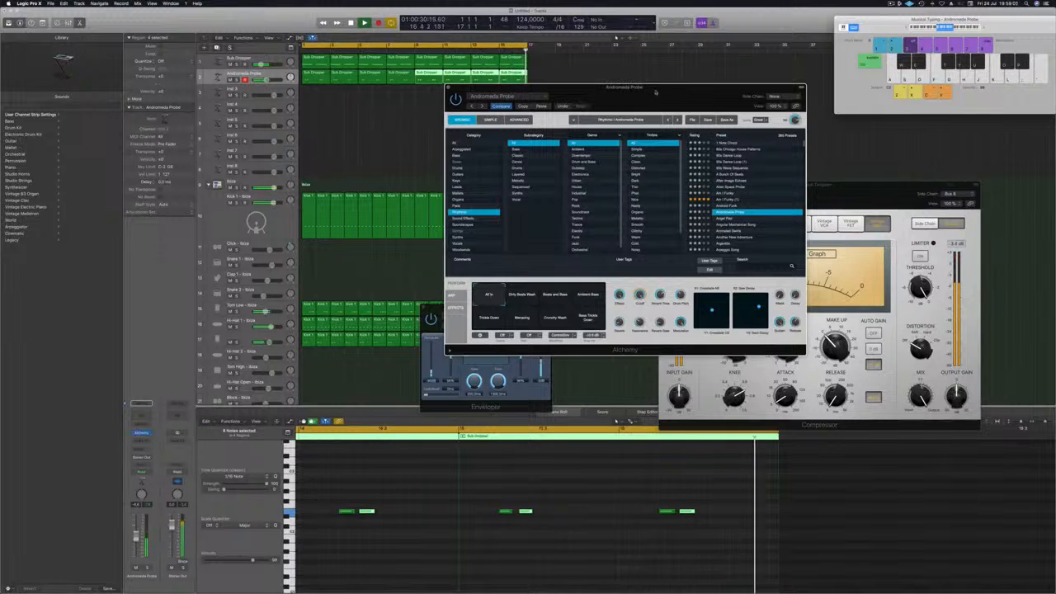
pyautogui.moveTo(655, 92); pyautogui.dragTo(618, 120)
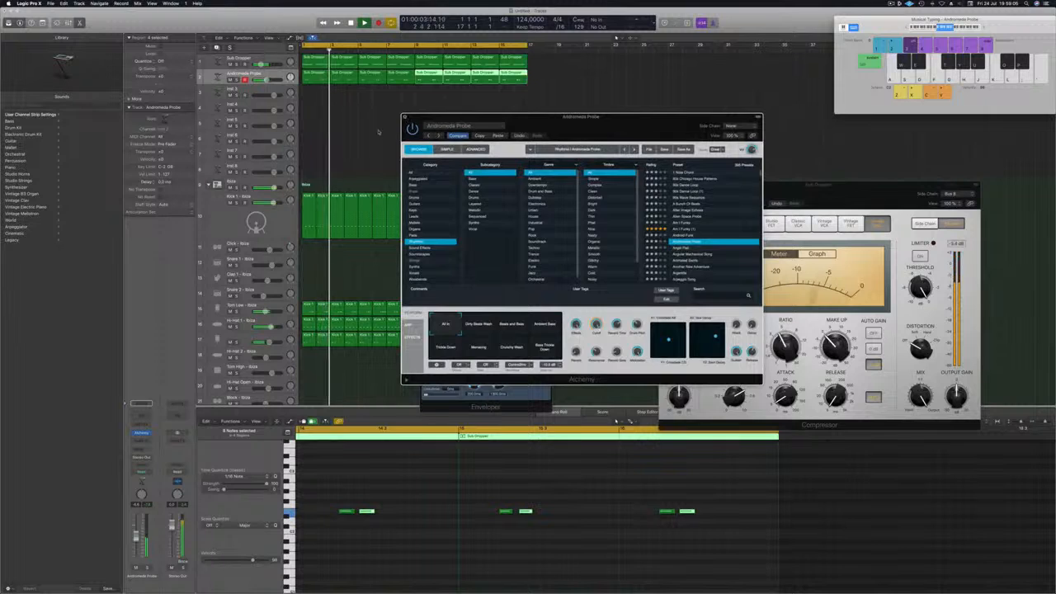
pyautogui.click(404, 117)
# Step: Copy the first Tom Low region to the start of the Clap 1 track and transpose its four notes up to the clap's pitch
pyautogui.scroll(-5, 412, 223)
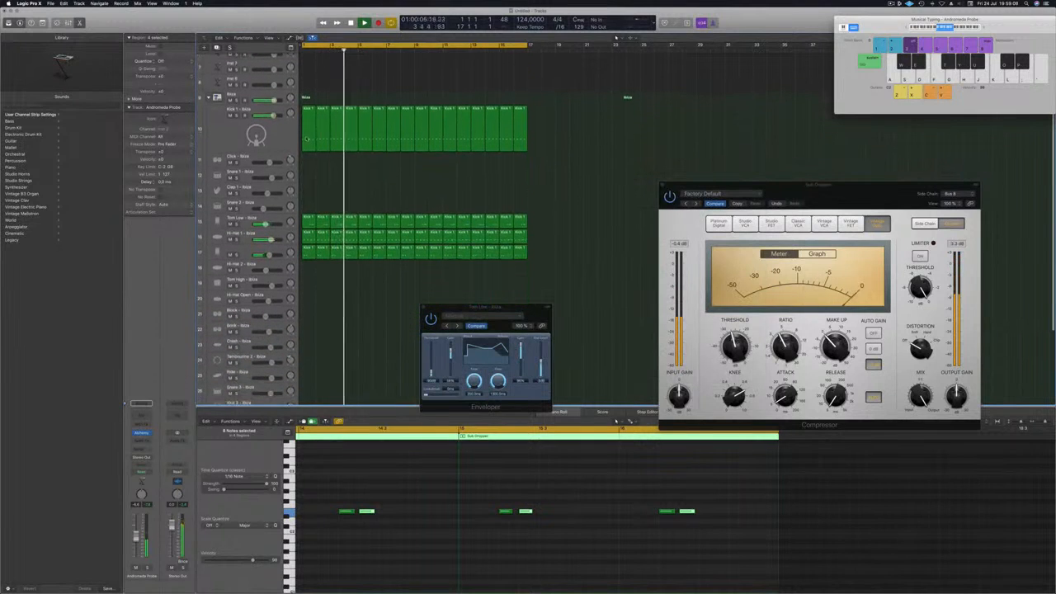
pyautogui.moveTo(308, 221); pyautogui.dragTo(307, 190)
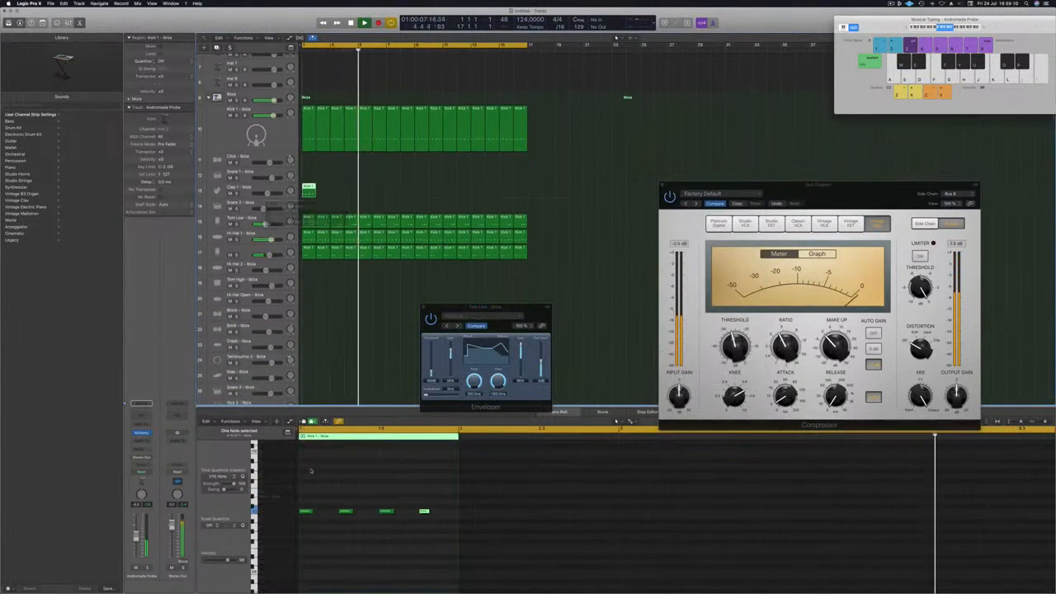
pyautogui.moveTo(300, 498); pyautogui.dragTo(482, 541)
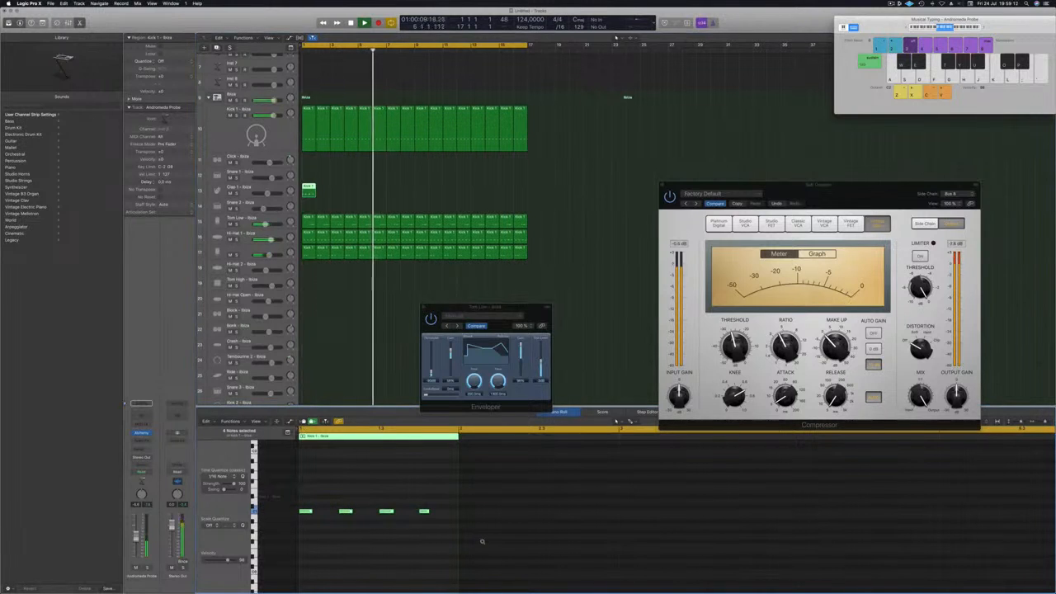
pyautogui.hotkey('alt', 'Up')
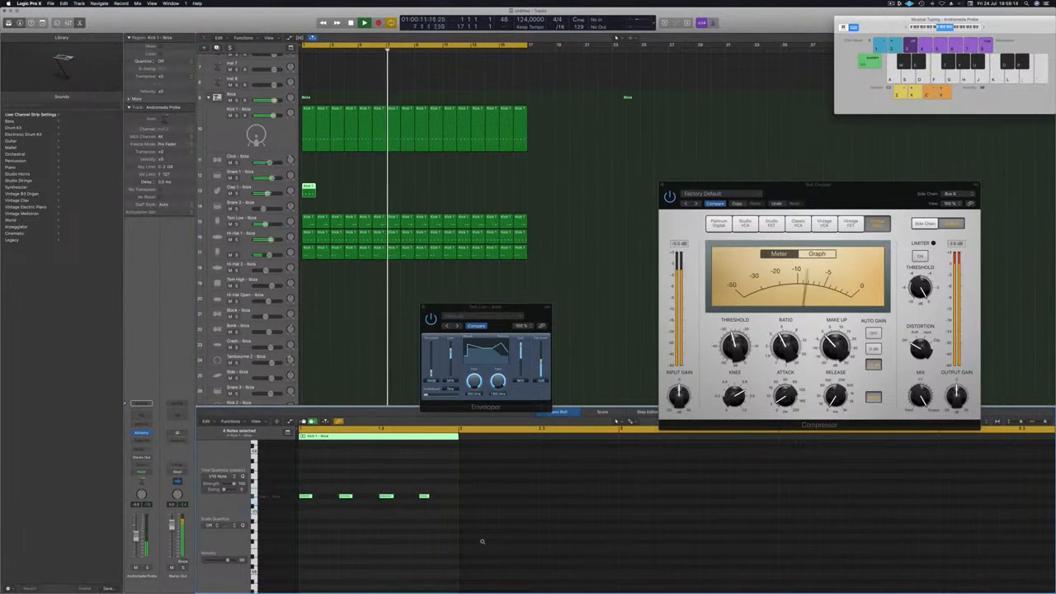
# Step: Delete all but the first note of the clap region and copy that note to position 1 1 4 1
pyautogui.moveTo(335, 476); pyautogui.dragTo(298, 515)
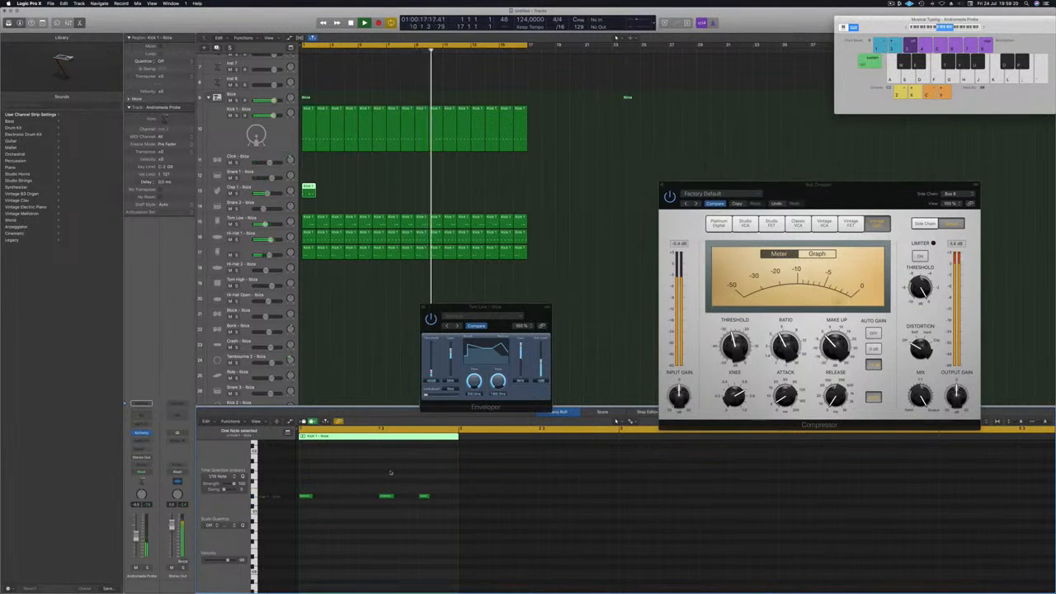
pyautogui.moveTo(391, 472); pyautogui.dragTo(454, 524)
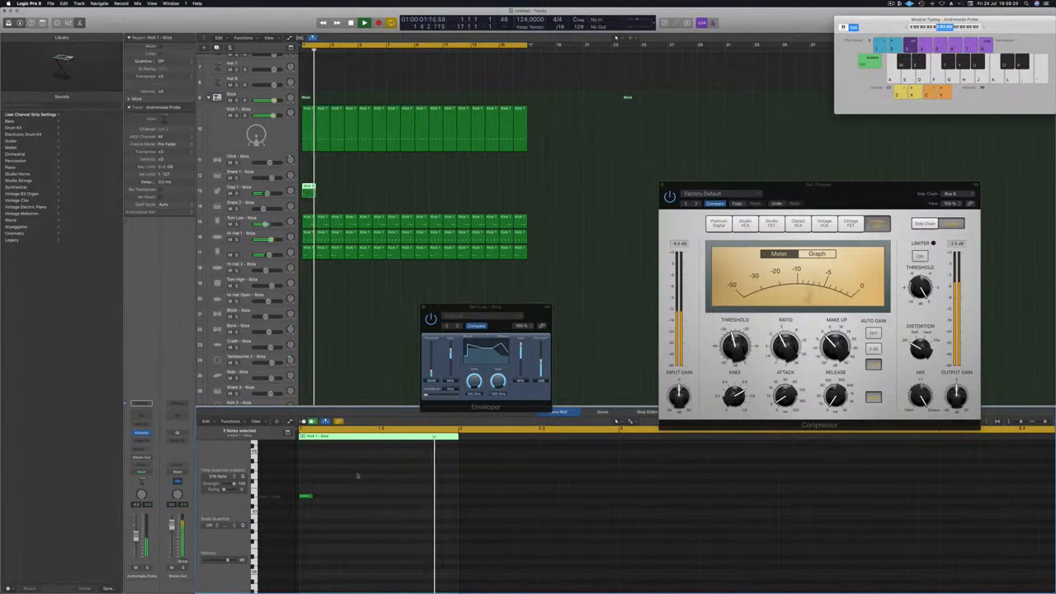
pyautogui.click(300, 498)
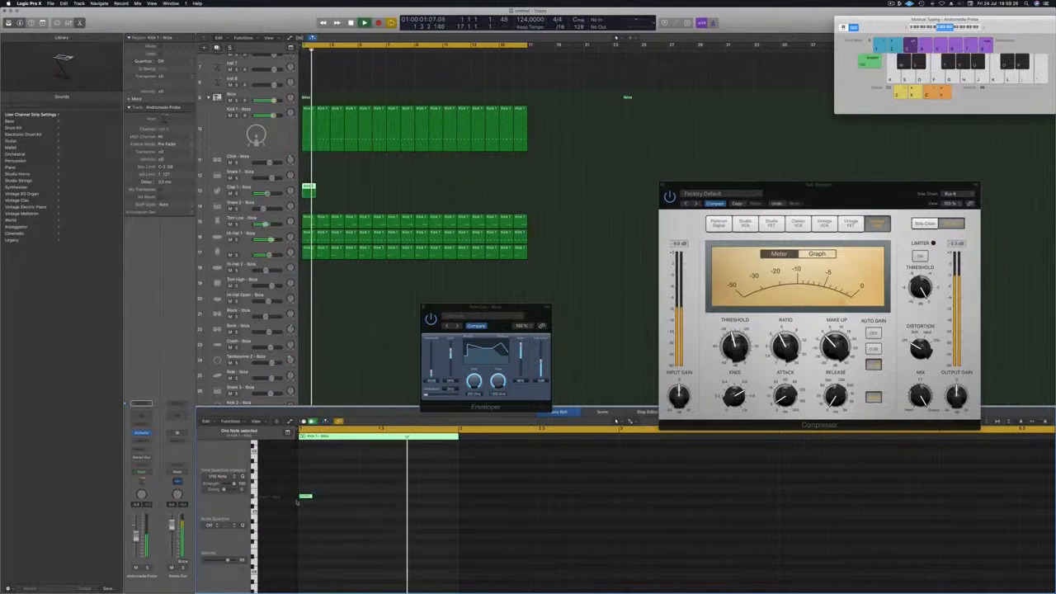
pyautogui.press('Return')
pyautogui.moveTo(305, 499); pyautogui.dragTo(336, 497)
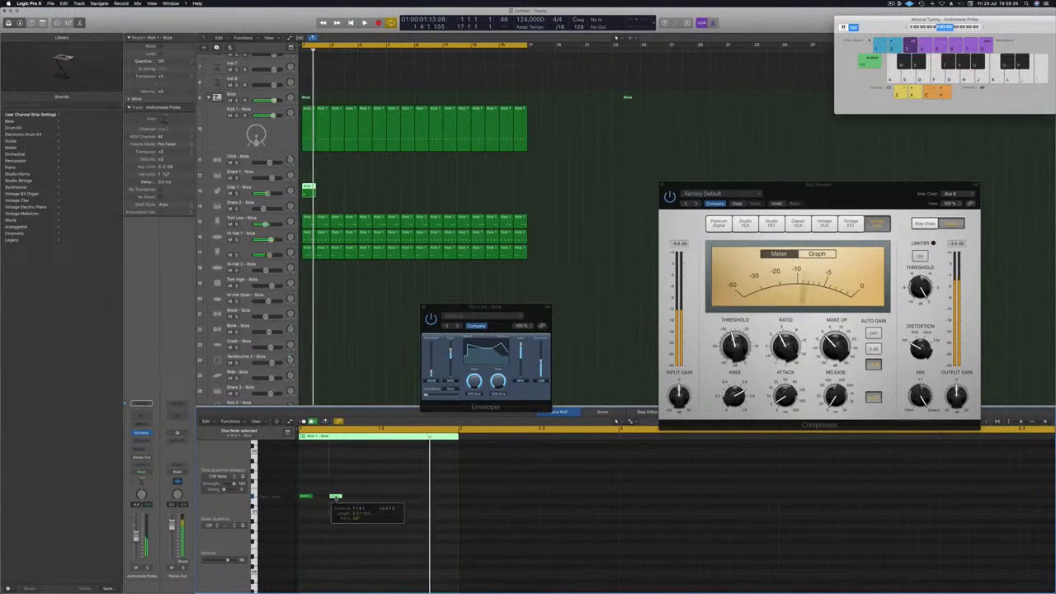
# Step: Repeat the one-bar clap region across all 16 bars and play the groove from the start
pyautogui.click(326, 193)
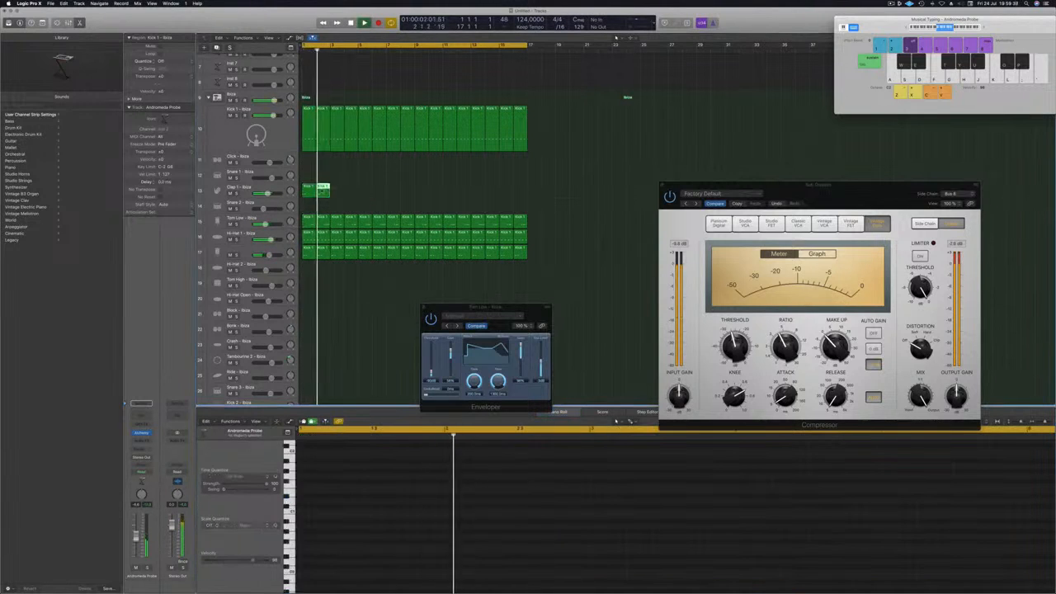
pyautogui.keyDown('shift'); pyautogui.click(328, 193); pyautogui.keyUp('shift')
pyautogui.moveTo(334, 195); pyautogui.dragTo(423, 196)
pyautogui.press('Return')
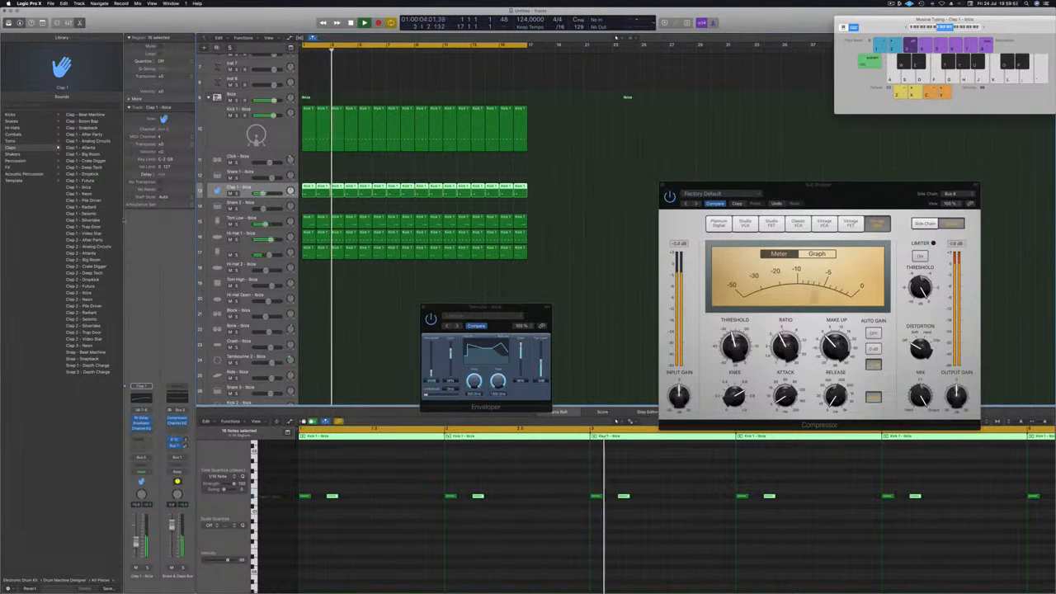
# Step: Change the clap track's sound to Clap 2 - Deep Tech and open its Stereo Delay beside the arrangement
pyautogui.click(85, 273)
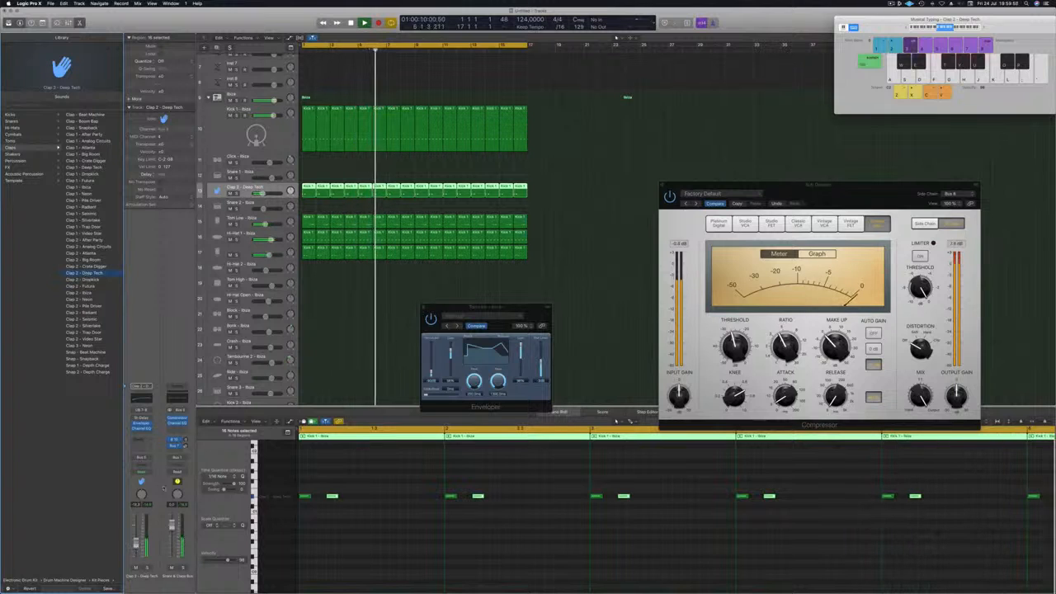
pyautogui.click(141, 417)
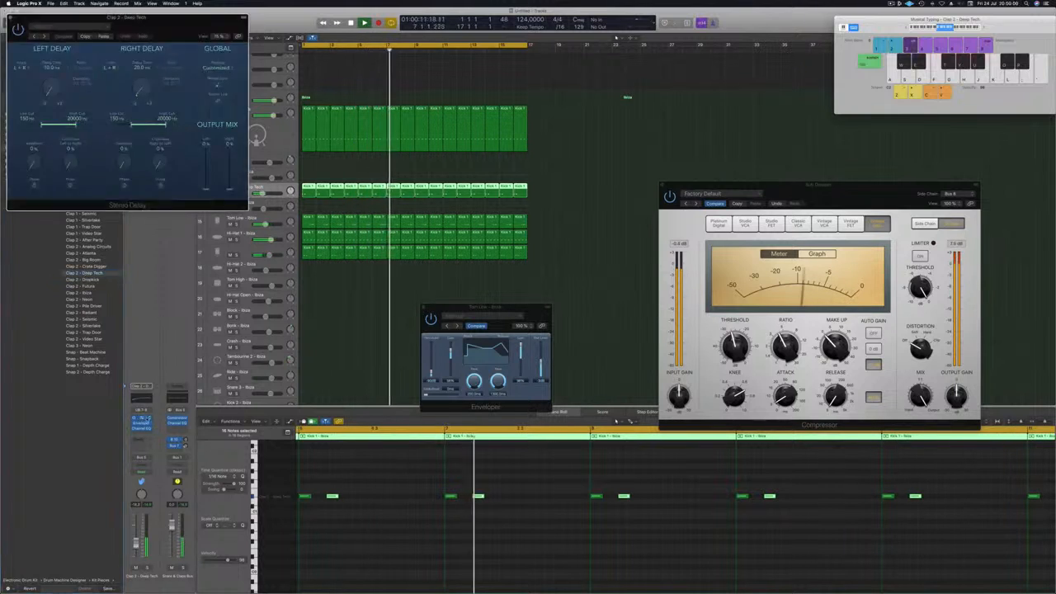
pyautogui.click(141, 417)
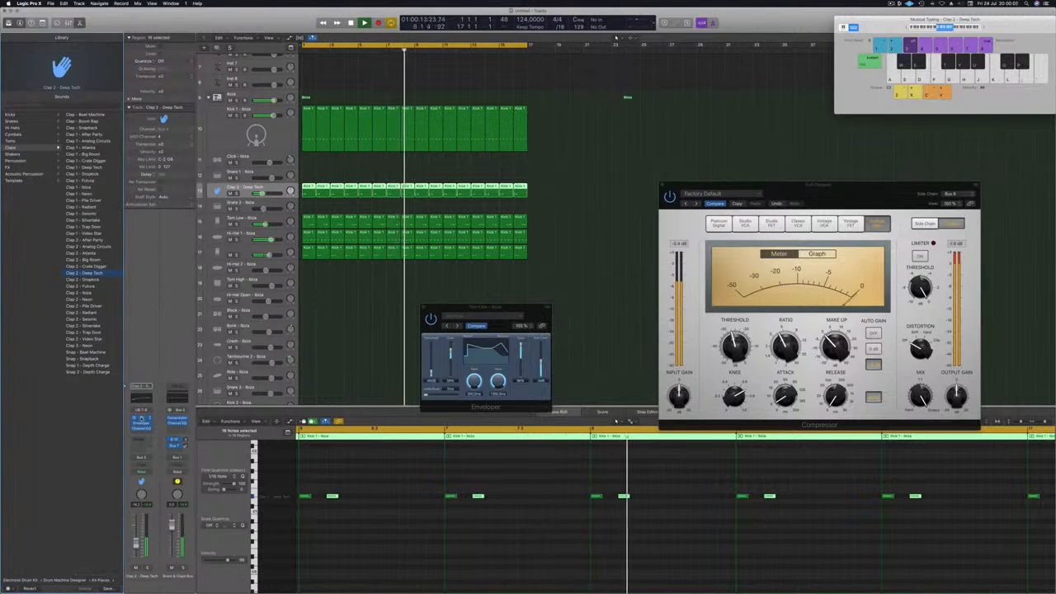
pyautogui.click(141, 418)
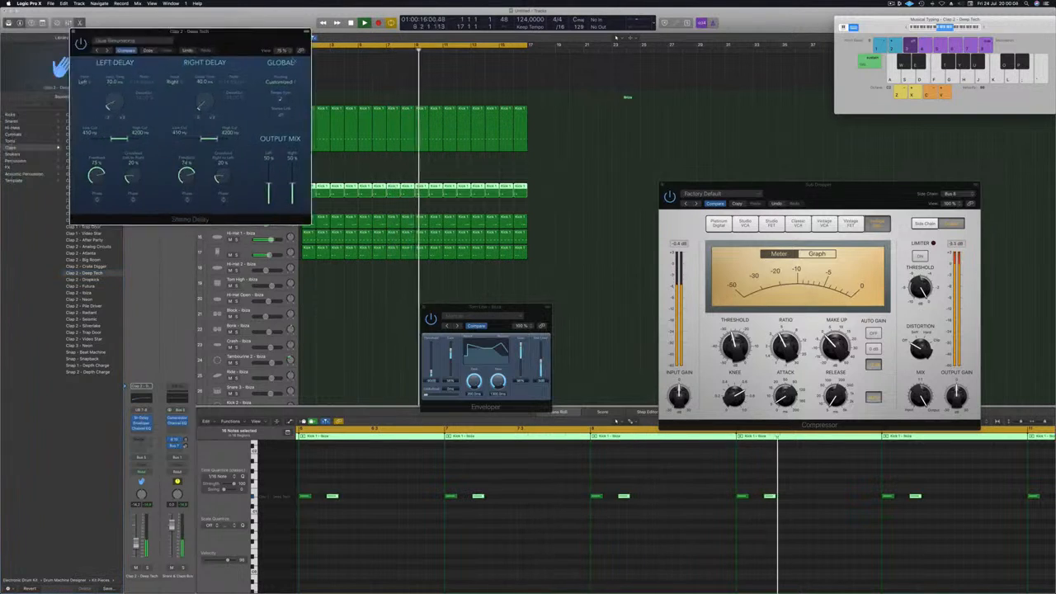
pyautogui.moveTo(203, 35); pyautogui.dragTo(703, 85)
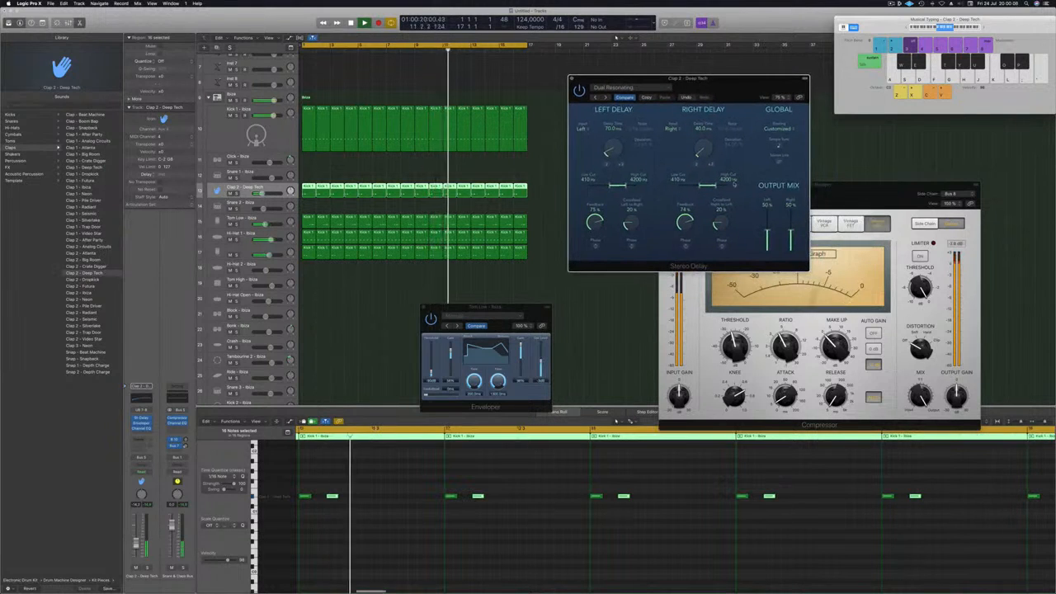
# Step: Raise the clap delay's high cut to 20000 Hz on both sides, reduce both feedback amounts, and replay the groove from the start
pyautogui.moveTo(639, 185); pyautogui.dragTo(686, 190)
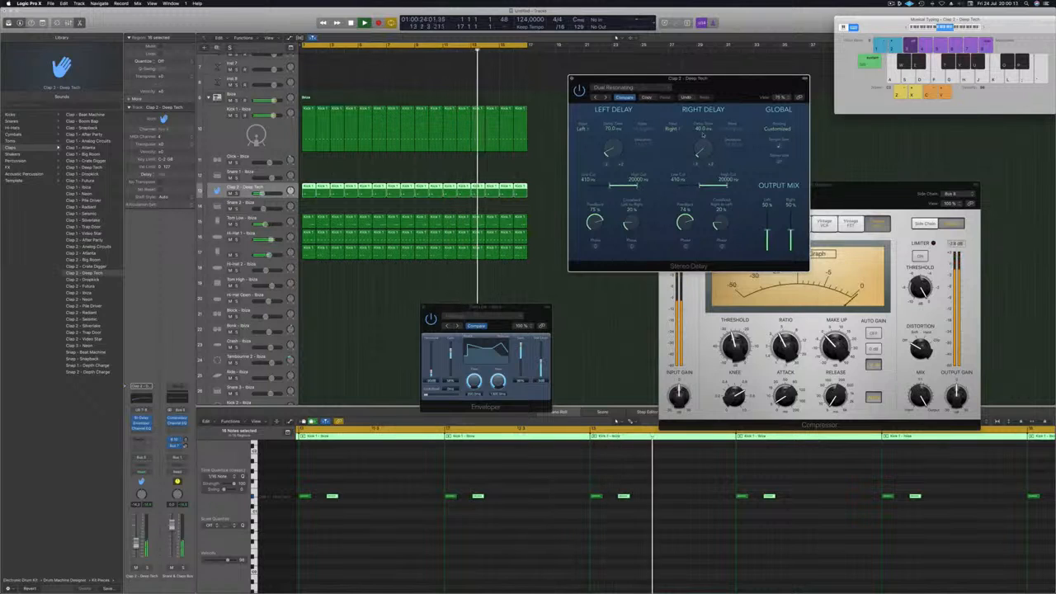
pyautogui.moveTo(683, 223); pyautogui.dragTo(684, 259)
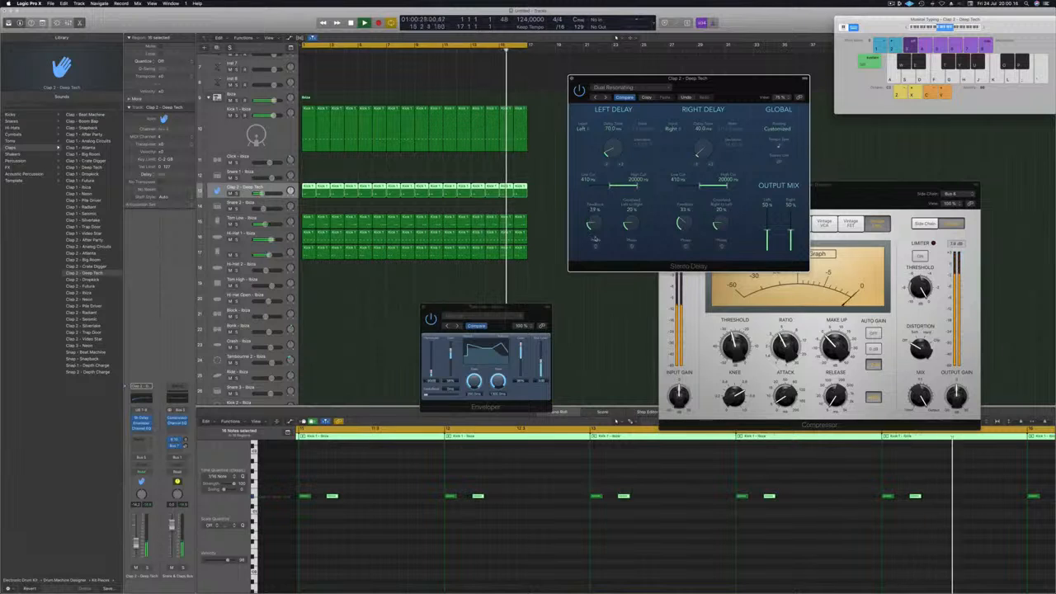
pyautogui.moveTo(684, 224); pyautogui.dragTo(682, 228)
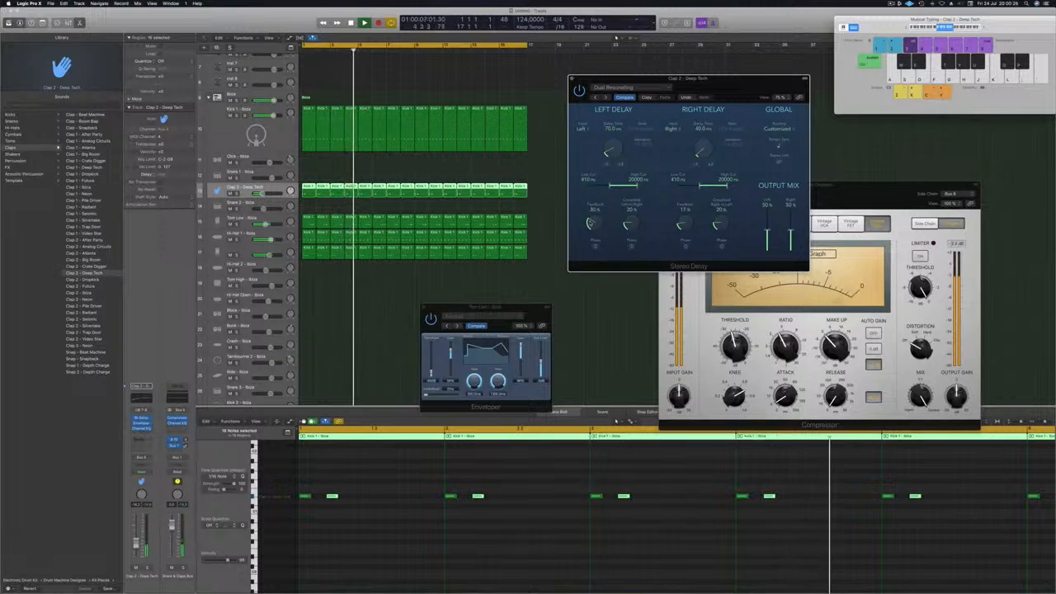
pyautogui.press('super+w')
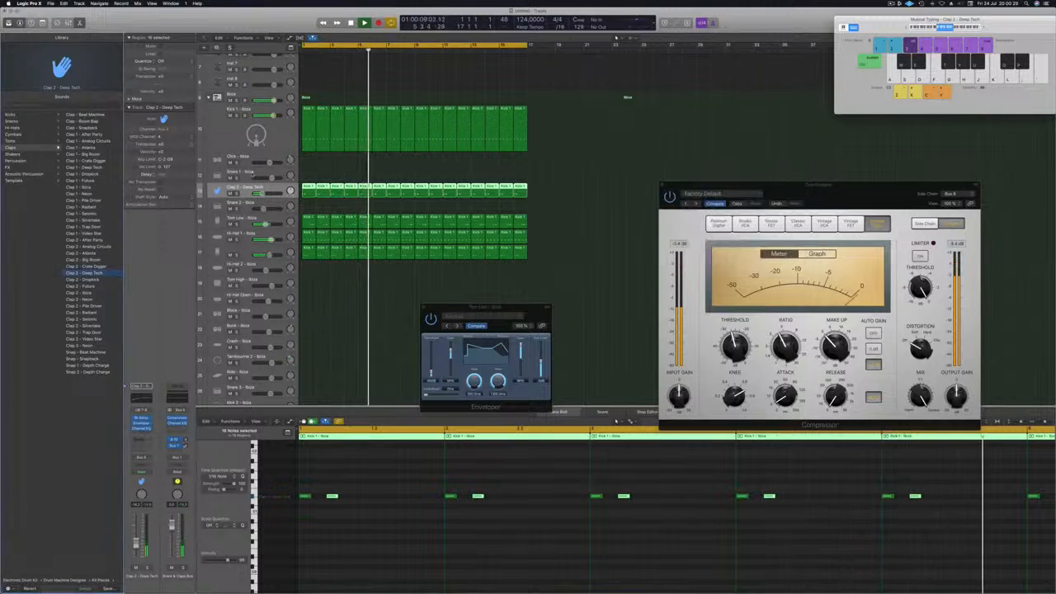
pyautogui.press('Return')
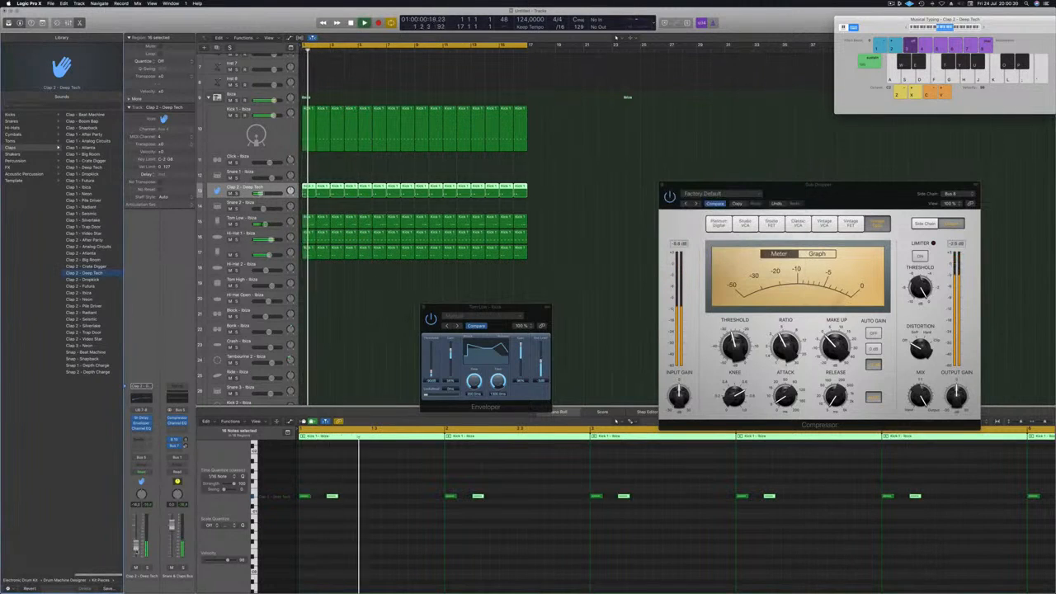
# Step: Copy the first Hi-Hat 1 region to the start of the Ride track
pyautogui.click(338, 313)
pyautogui.scroll(-3, 338, 312)
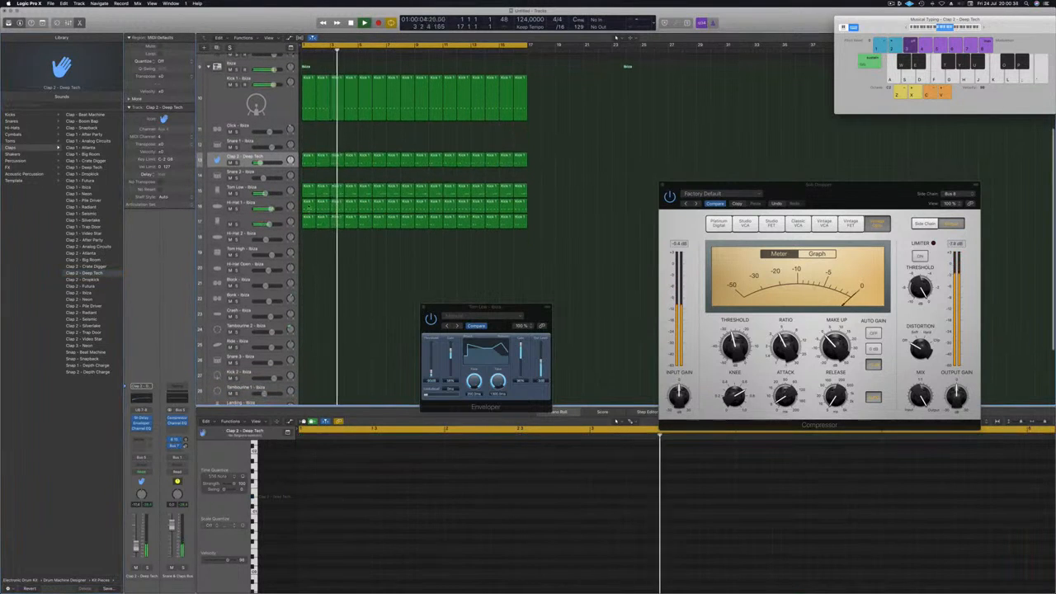
pyautogui.click(310, 203)
pyautogui.moveTo(311, 202); pyautogui.dragTo(304, 339)
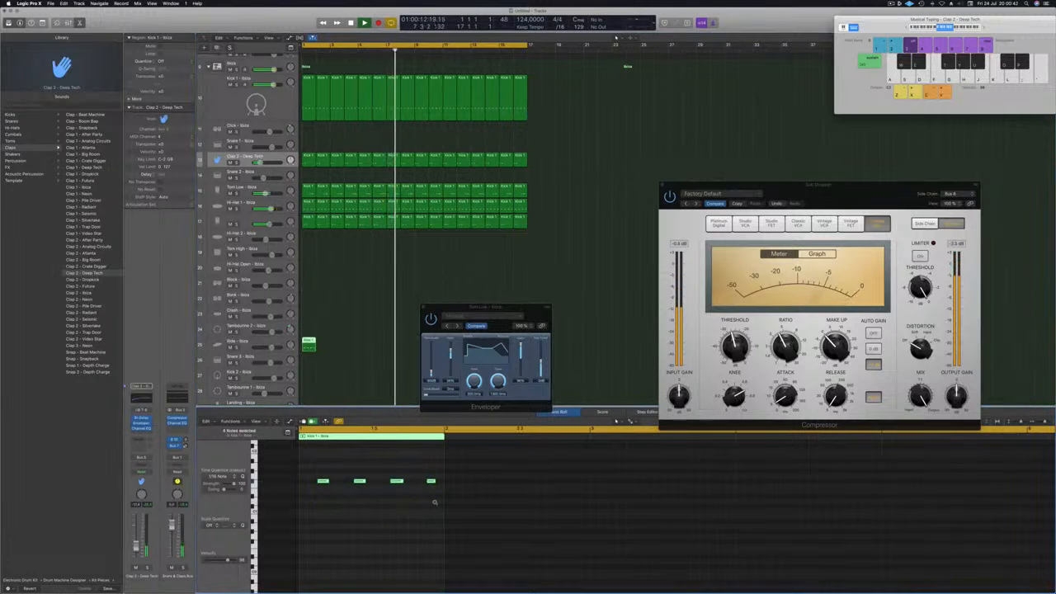
# Step: Transpose the four notes of the copied Ride region upward in semitone steps to reach the ride's pitch, and replay the groove
pyautogui.hotkey('alt', 'Up')
pyautogui.hotkey('alt', 'Up')
pyautogui.hotkey('alt', 'Up')
pyautogui.hotkey('alt', 'Up')
pyautogui.hotkey('alt', 'Up')
pyautogui.hotkey('alt', 'Up')
pyautogui.hotkey('alt', 'Up')
pyautogui.hotkey('alt', 'Up')
pyautogui.hotkey('alt', 'Up')
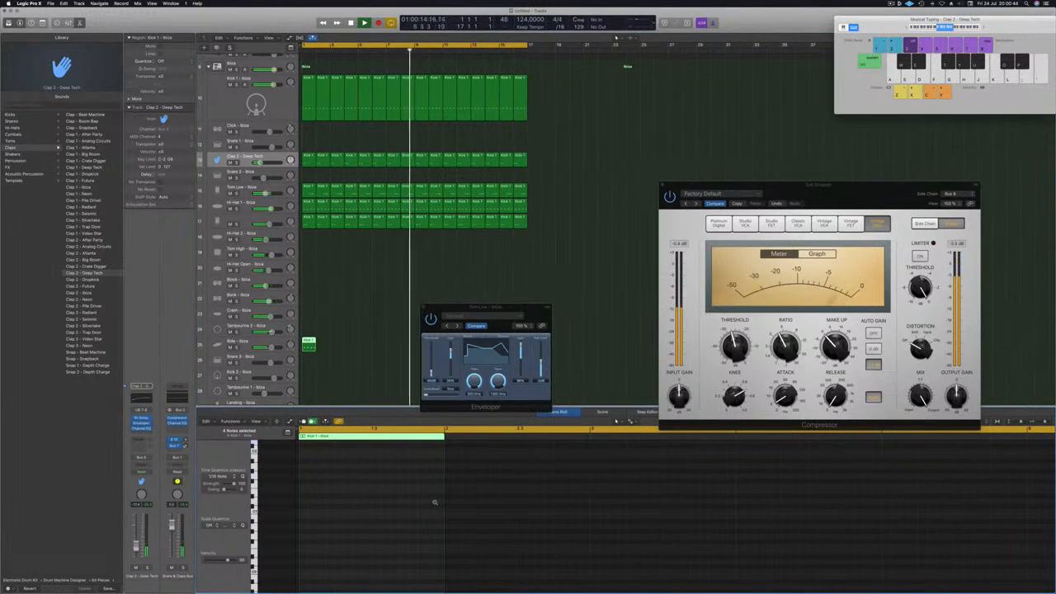
pyautogui.press('space')
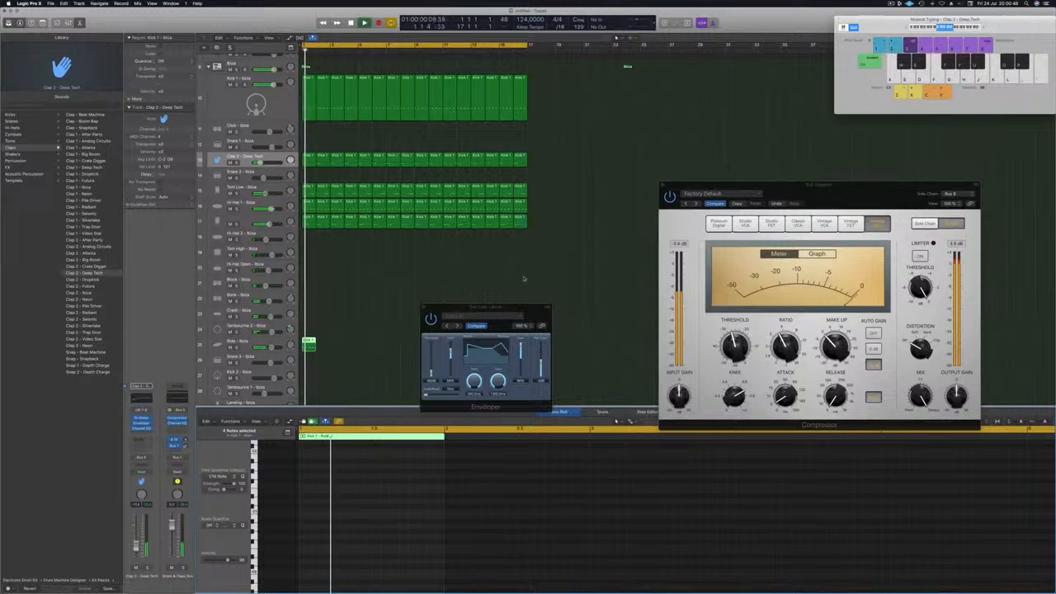
# Step: Copy the Ride region along its track until it fills all 16 bars, keeping the Enveloper window off the region area
pyautogui.moveTo(497, 307); pyautogui.dragTo(823, 244)
pyautogui.click(319, 348)
pyautogui.click(310, 344)
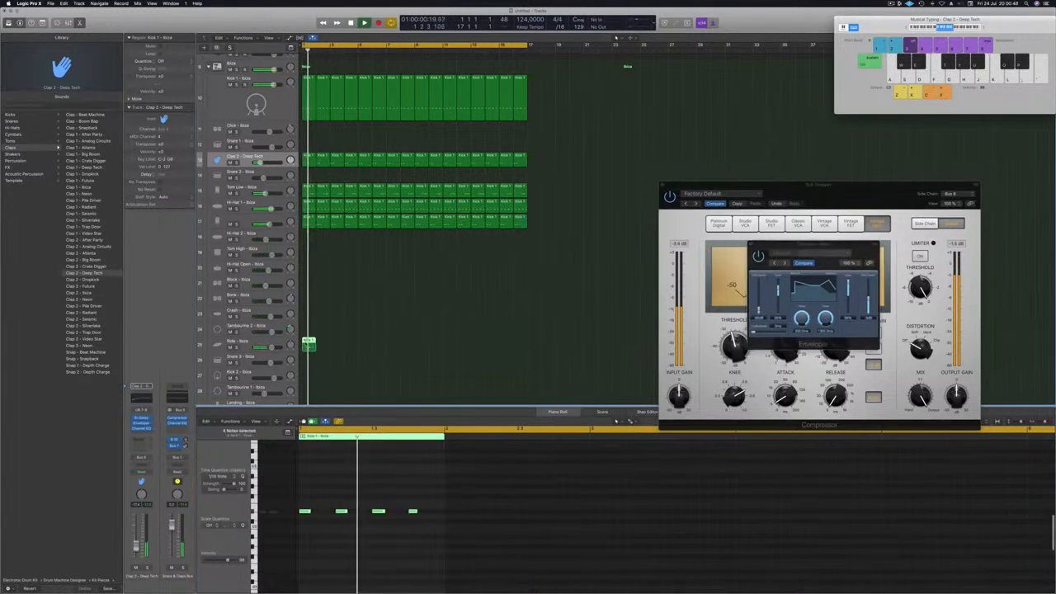
pyautogui.moveTo(323, 348); pyautogui.dragTo(322, 341)
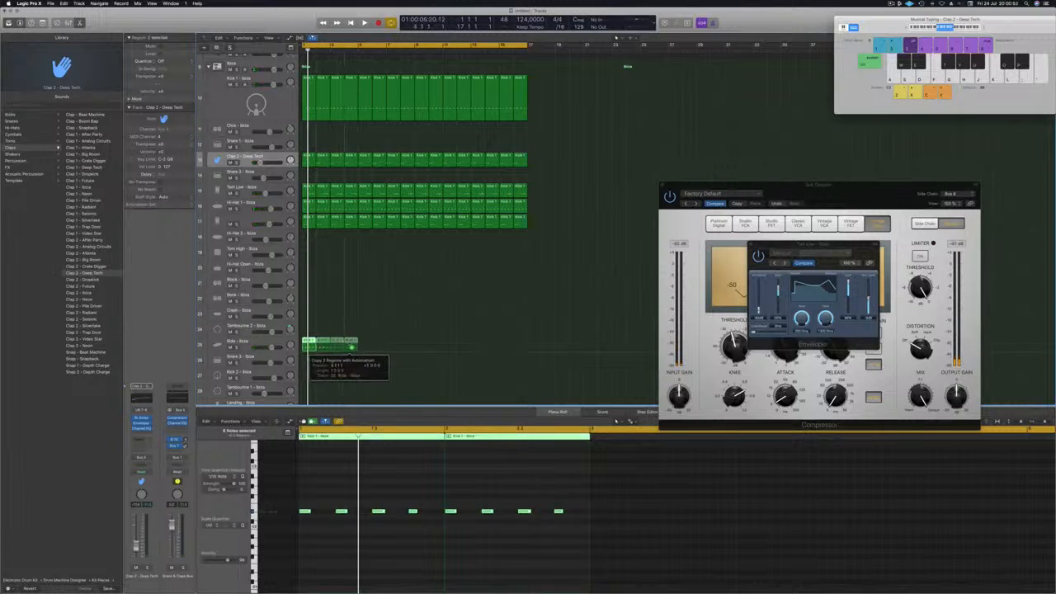
pyautogui.moveTo(344, 341); pyautogui.dragTo(409, 346)
pyautogui.moveTo(311, 347); pyautogui.dragTo(450, 349)
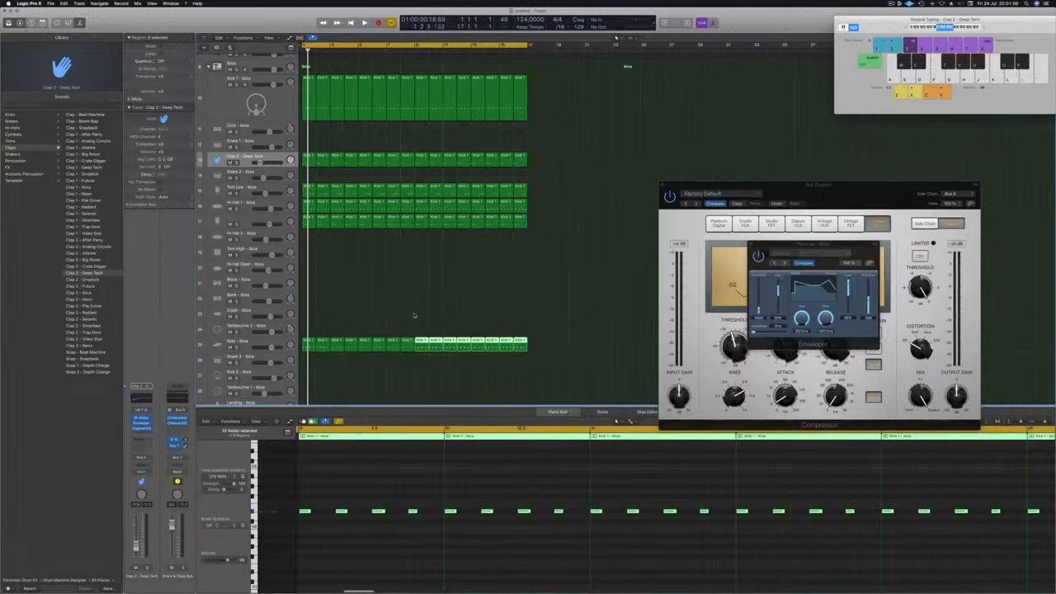
# Step: Play the groove, audition Ride - After Party and Ride - Analog Circuits, and set the Ride track's sound to Ride - Atlanta
pyautogui.press('space')
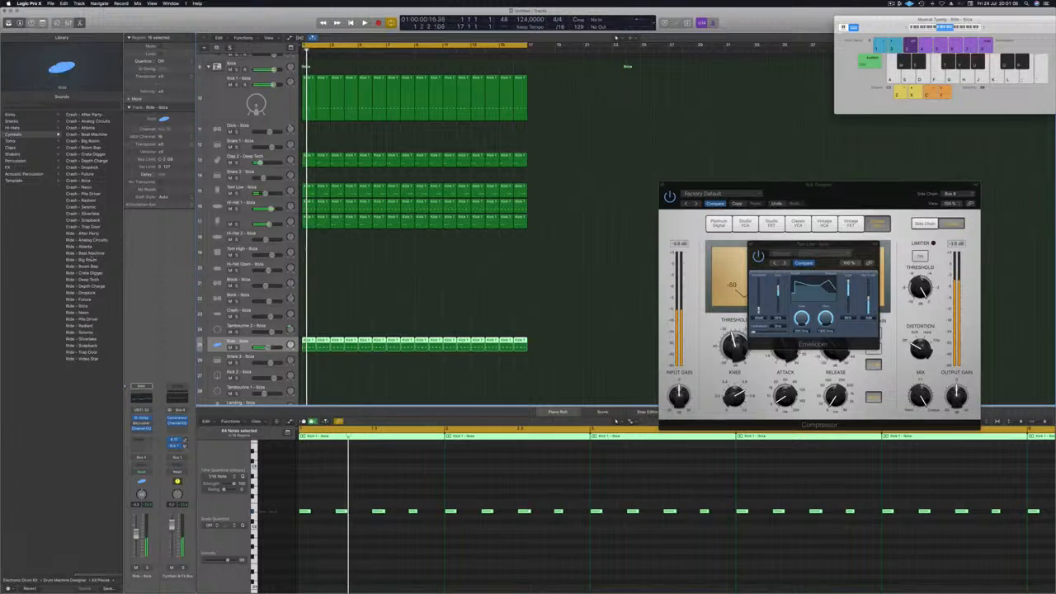
pyautogui.click(82, 235)
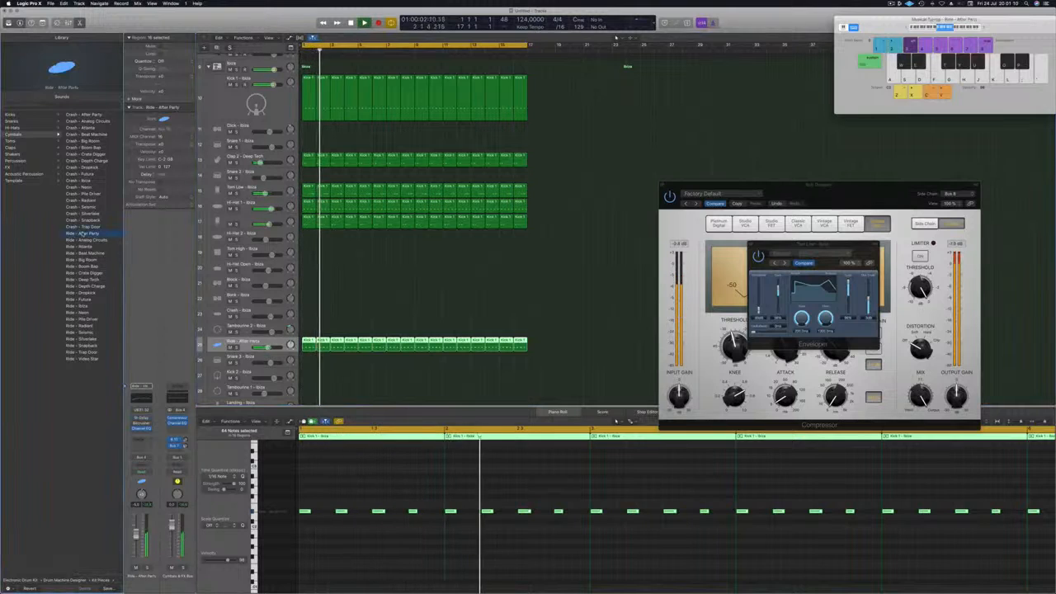
pyautogui.press('Down')
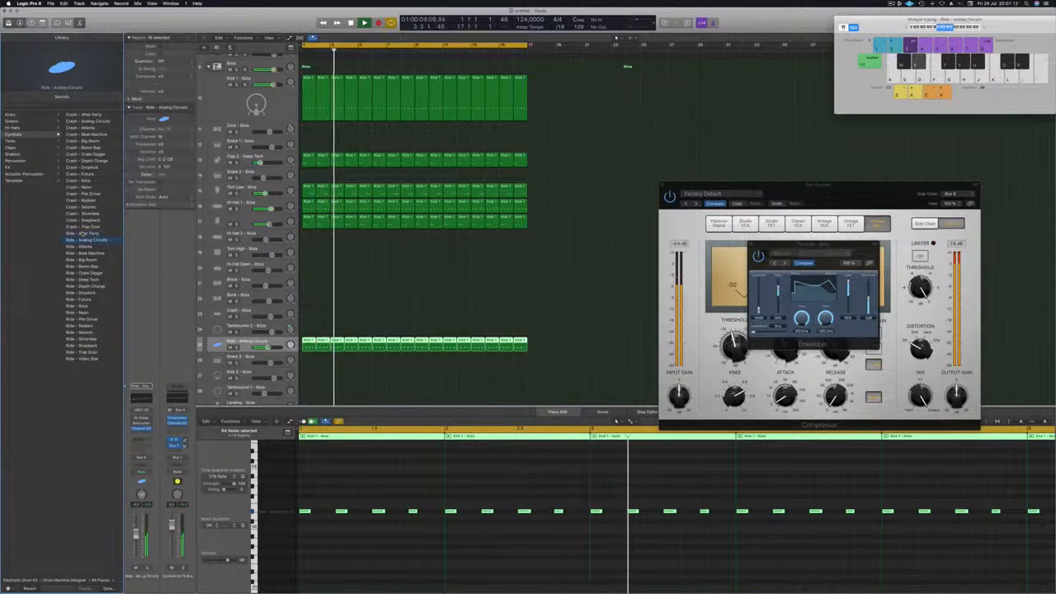
pyautogui.press('Down')
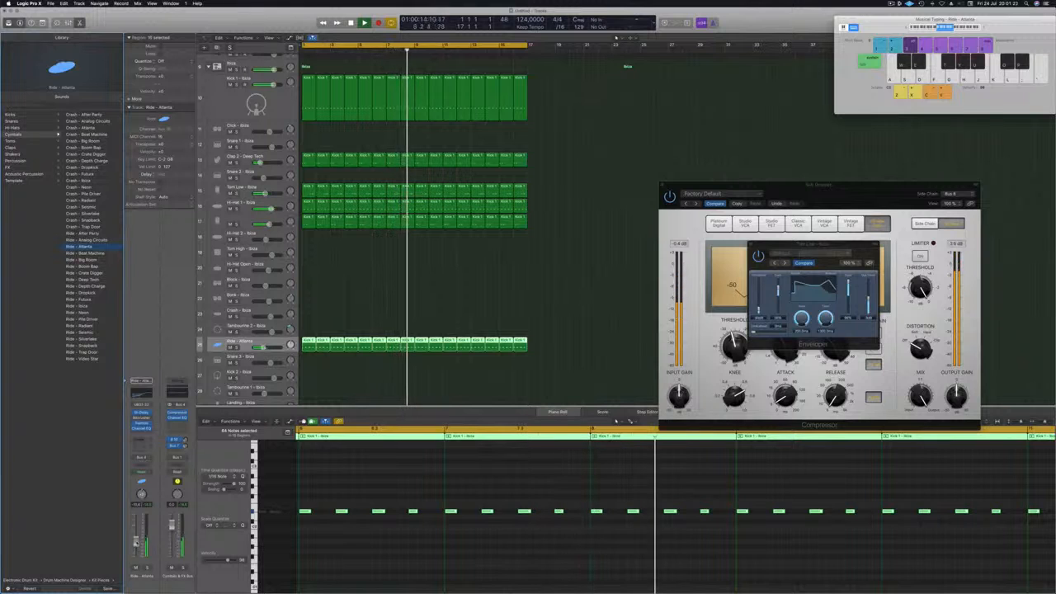
pyautogui.click(442, 308)
# Step: Copy the first Andromeda Probe region to the Inst 3 track and rework it to one note on beat 4 of each bar
pyautogui.scroll(5, 442, 308)
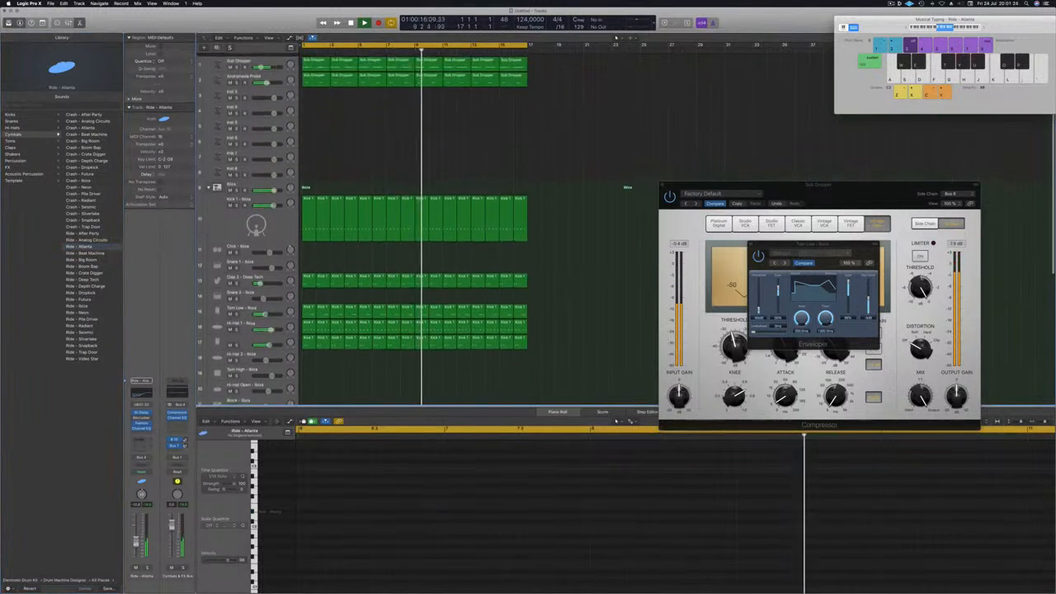
pyautogui.click(398, 73)
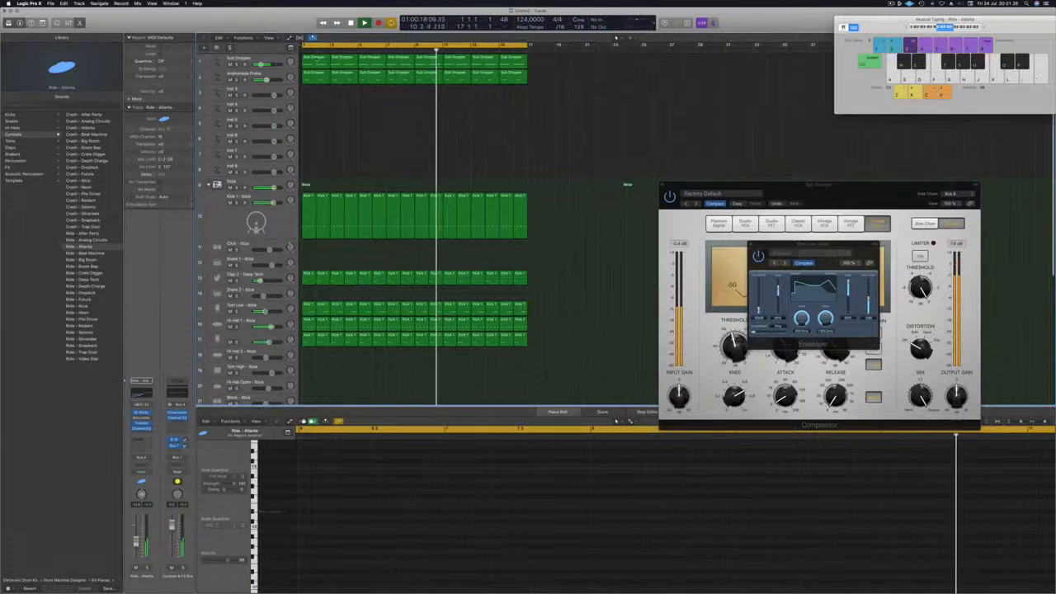
pyautogui.click(314, 76)
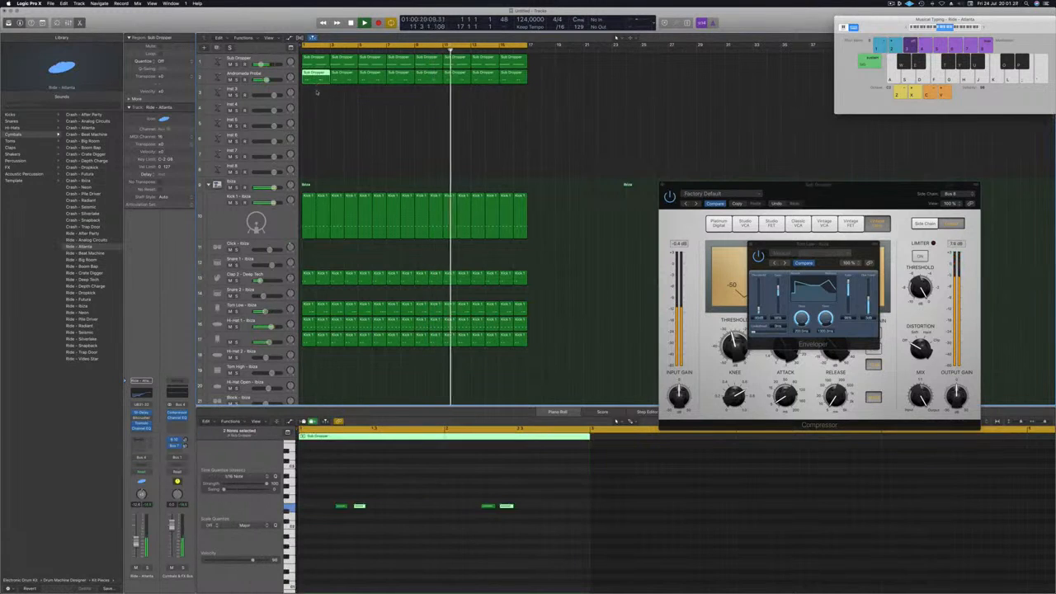
pyautogui.moveTo(315, 75); pyautogui.dragTo(314, 90)
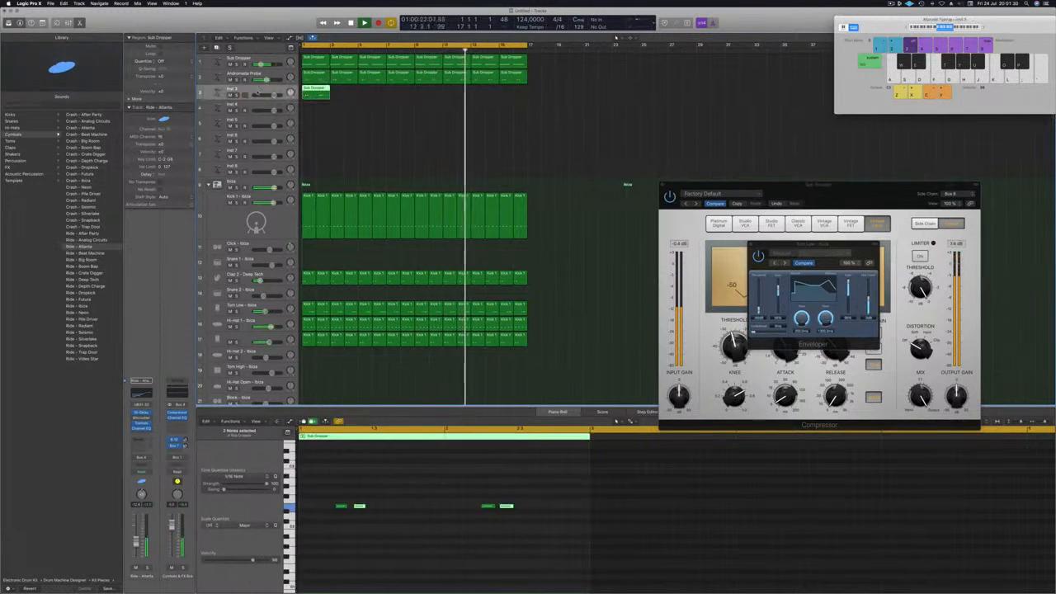
pyautogui.moveTo(322, 487); pyautogui.dragTo(597, 539)
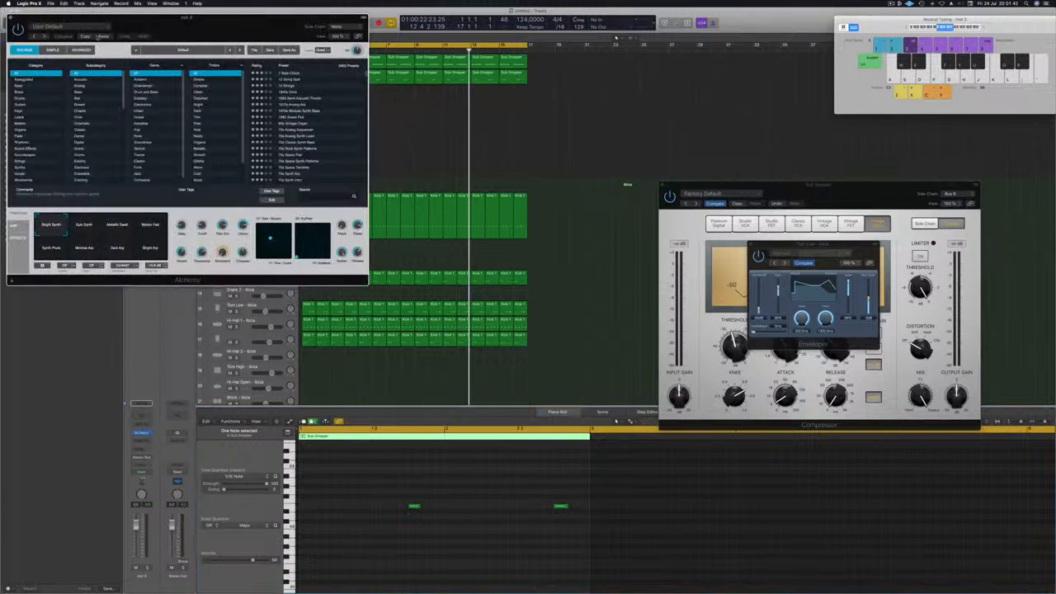
# Step: Lower the Inst 3 volume while the groove plays and repeat its region across the 16 bars
pyautogui.moveTo(135, 19); pyautogui.dragTo(623, 60)
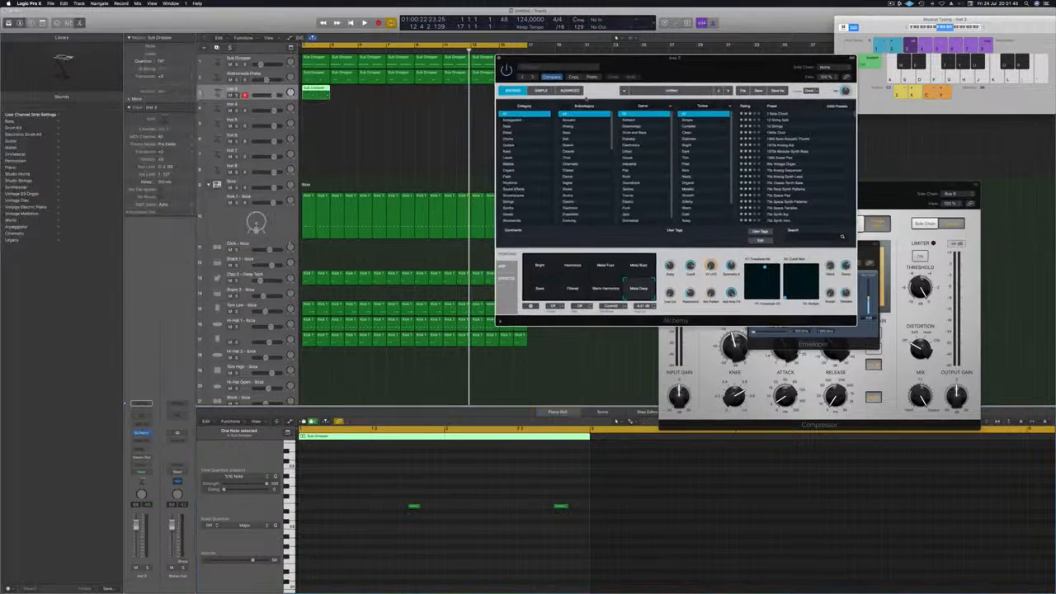
pyautogui.press('space')
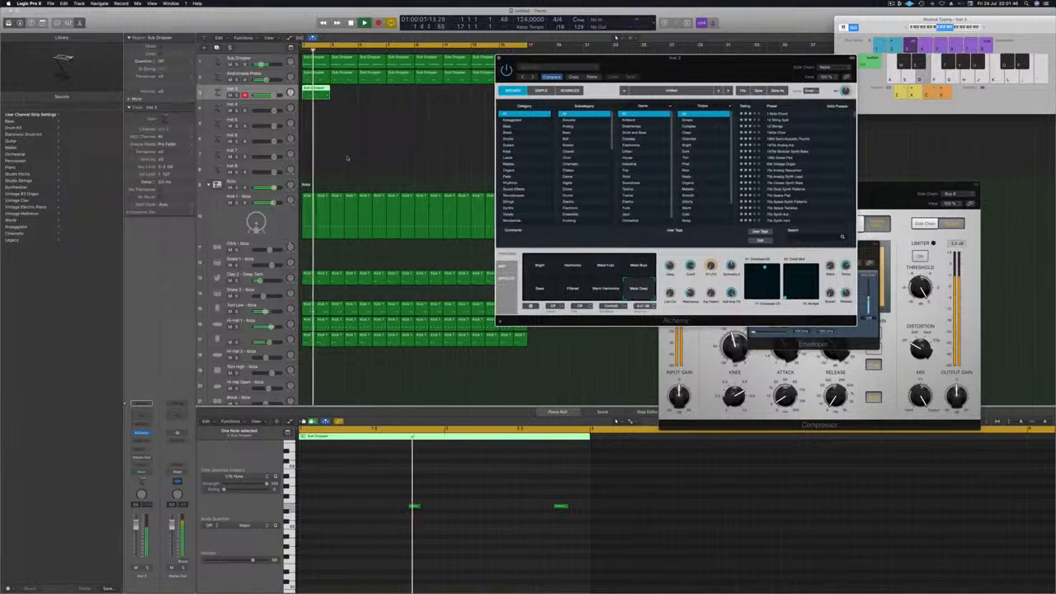
pyautogui.moveTo(700, 71); pyautogui.dragTo(724, 114)
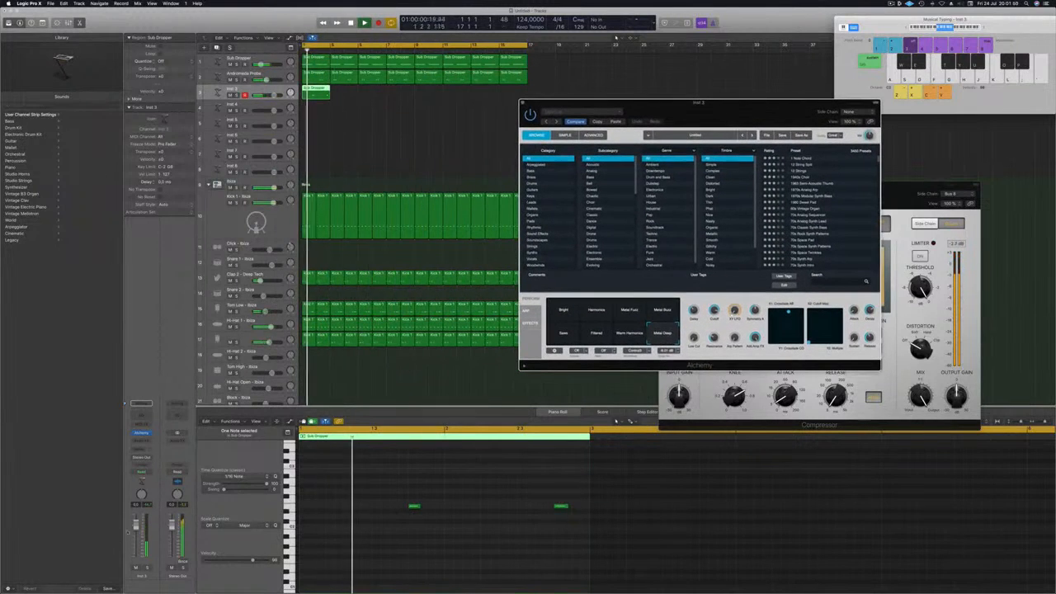
pyautogui.moveTo(137, 530); pyautogui.dragTo(137, 541)
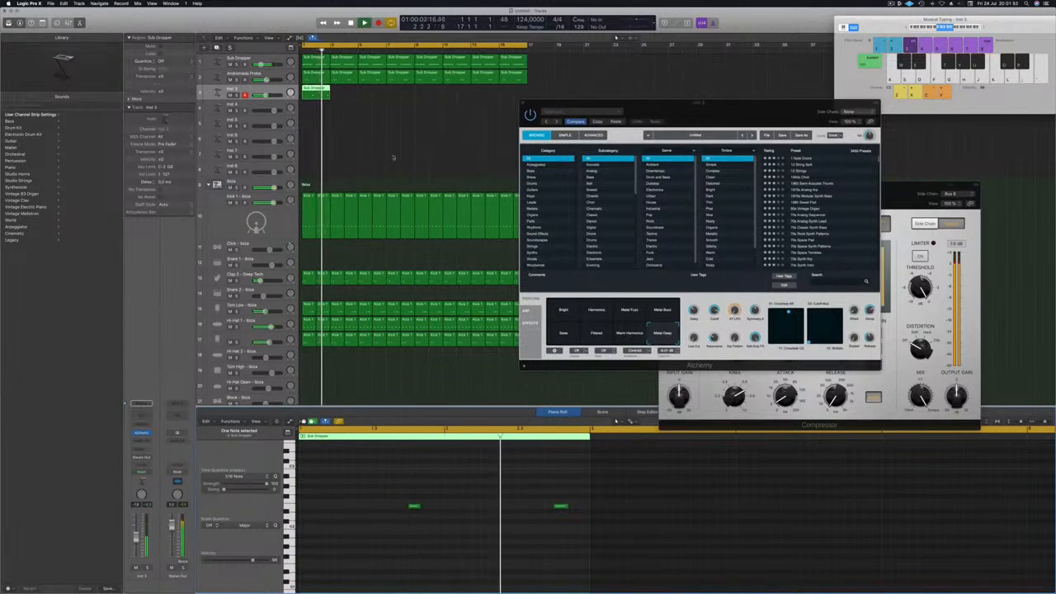
pyautogui.moveTo(316, 93); pyautogui.dragTo(427, 96)
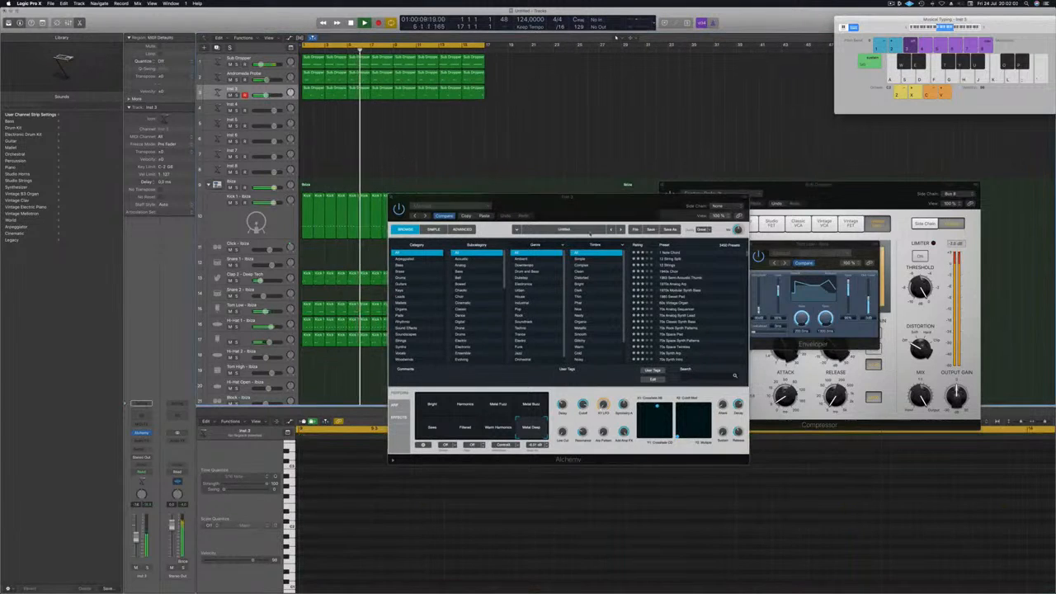
# Step: Repeat all regions of the 16-bar groove so that the arrangement extends to bar 65
pyautogui.moveTo(601, 196); pyautogui.dragTo(787, 63)
pyautogui.press('super+Left')
pyautogui.press('super+Left')
pyautogui.press('super+Left')
pyautogui.press('super+Left')
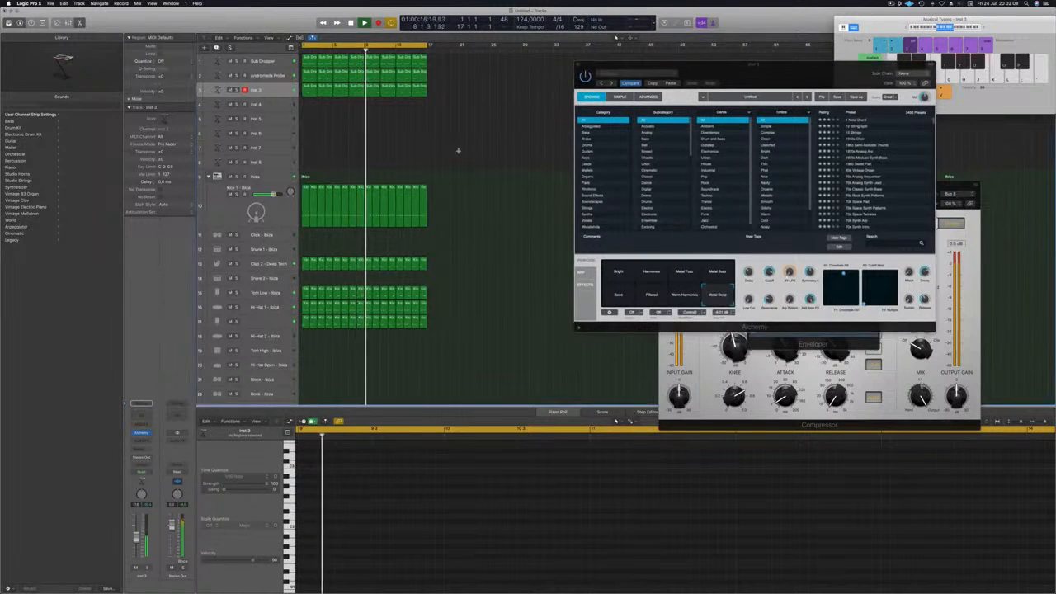
pyautogui.press('super+r')
pyautogui.press('super+r')
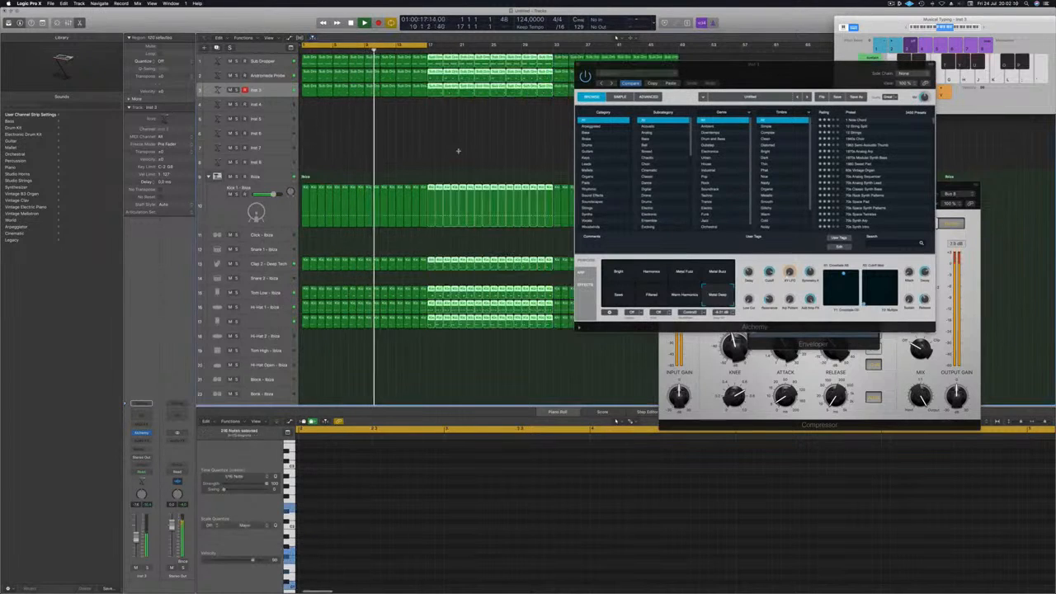
# Step: Close the Alchemy and Compressor windows and move the Musical Typing keyboard clear of the control bar
pyautogui.click(580, 65)
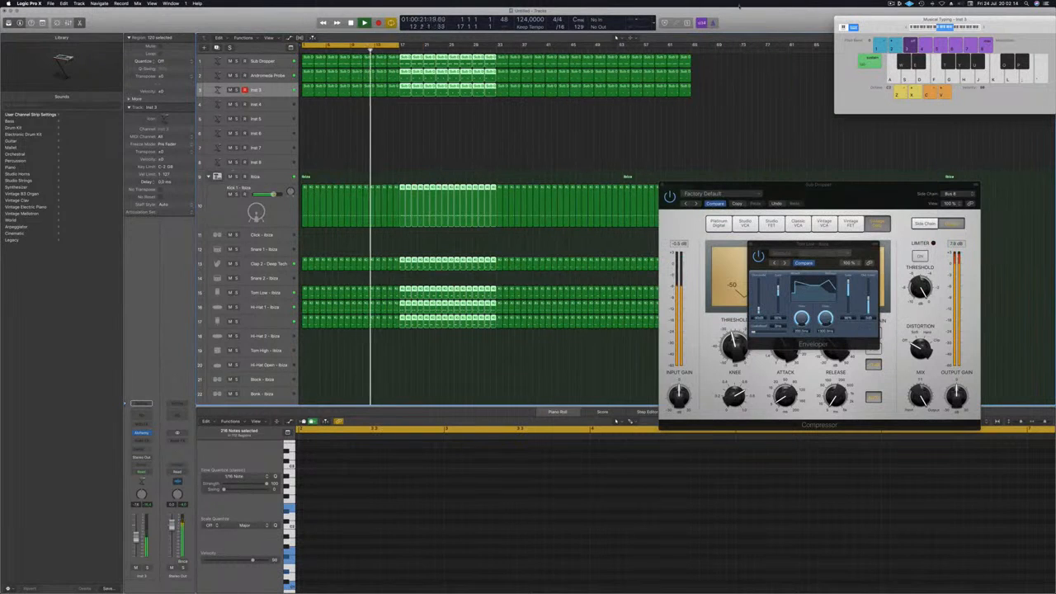
pyautogui.moveTo(864, 31); pyautogui.dragTo(829, 94)
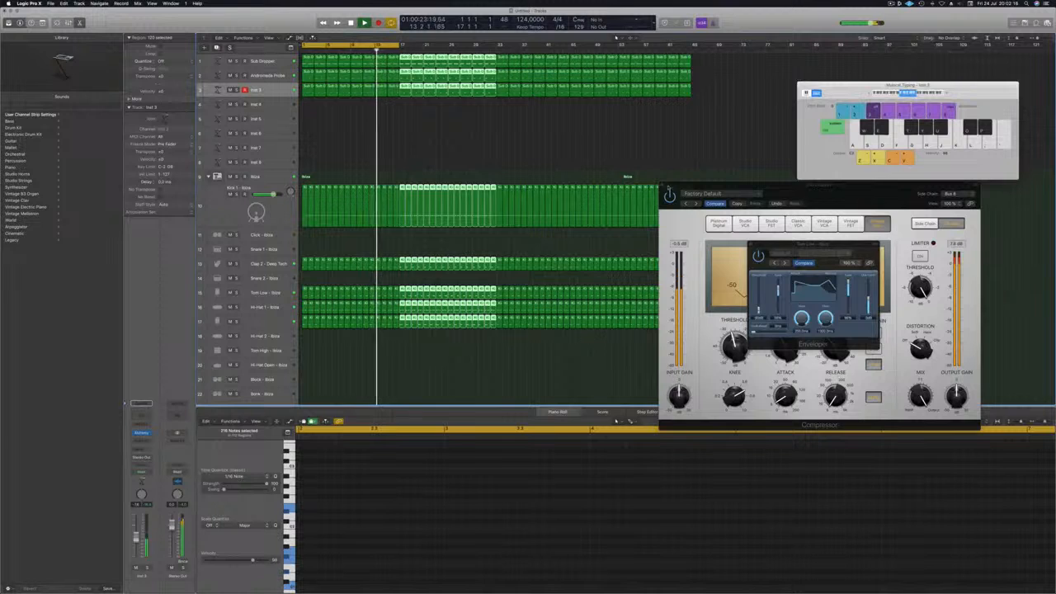
pyautogui.click(664, 187)
# Step: Show the secondary ruler and bring the project end marker back to just after the last regions
pyautogui.click(271, 38)
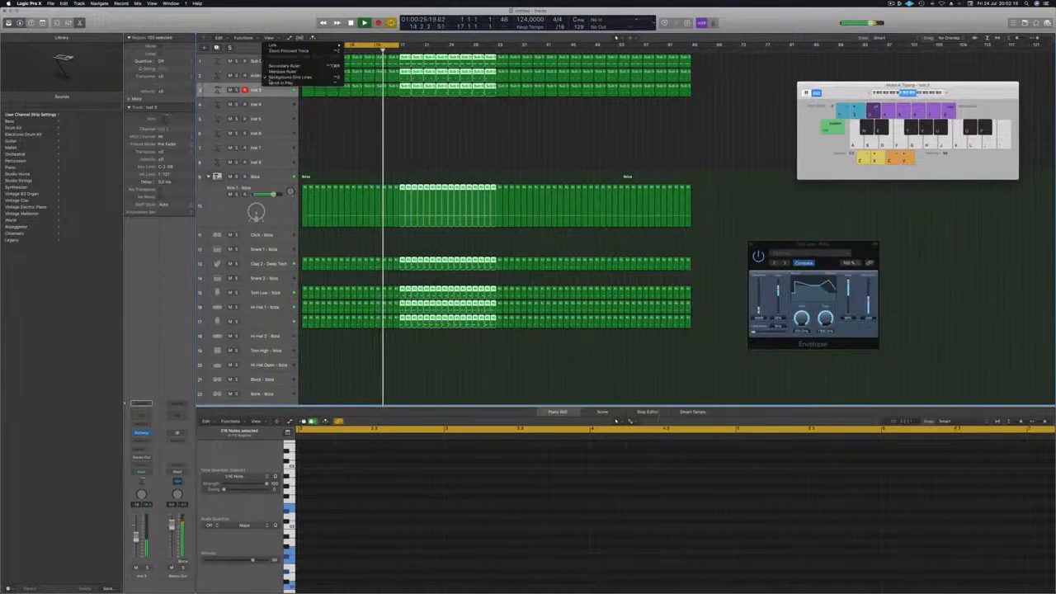
pyautogui.click(285, 65)
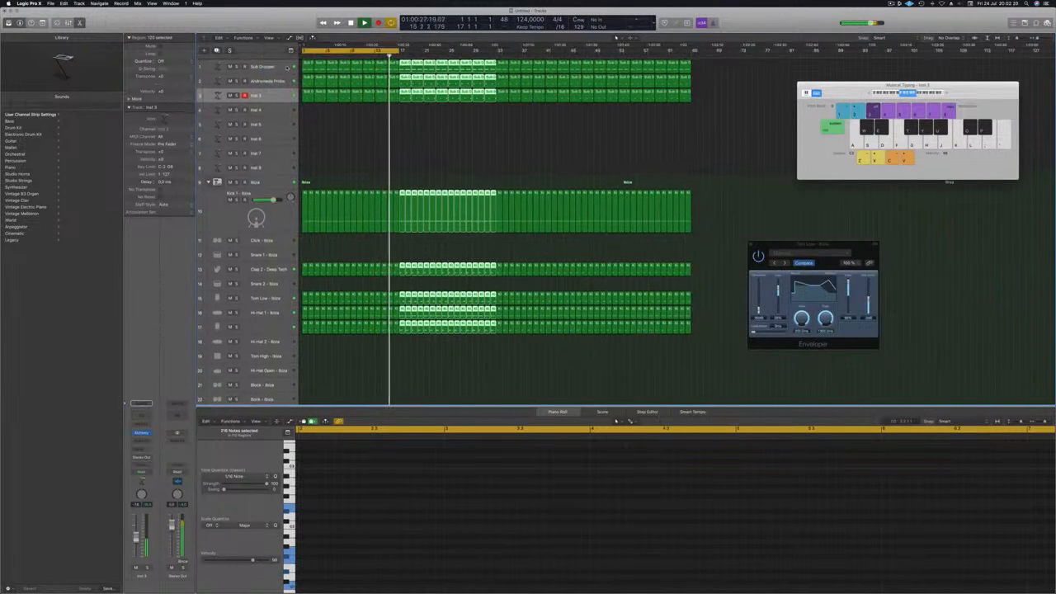
pyautogui.hscroll(3, 1047, 63)
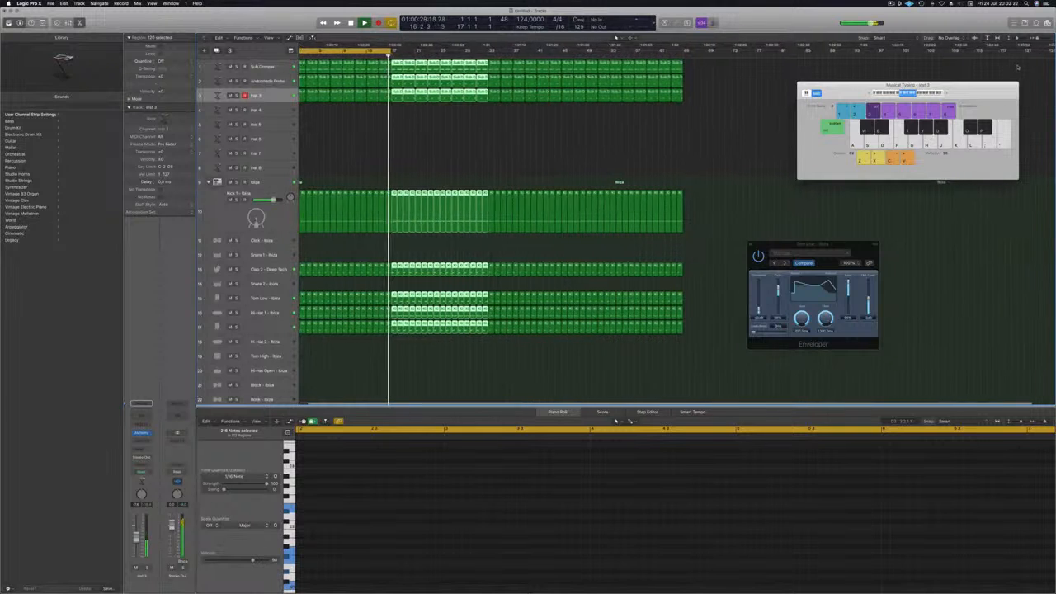
pyautogui.click(1053, 63)
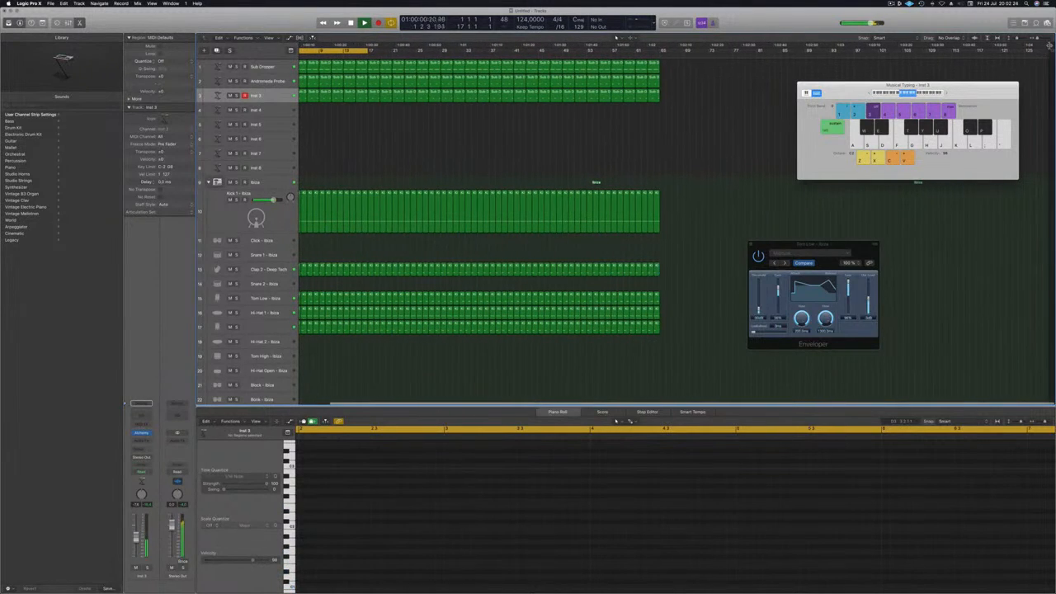
pyautogui.moveTo(685, 82); pyautogui.dragTo(672, 88)
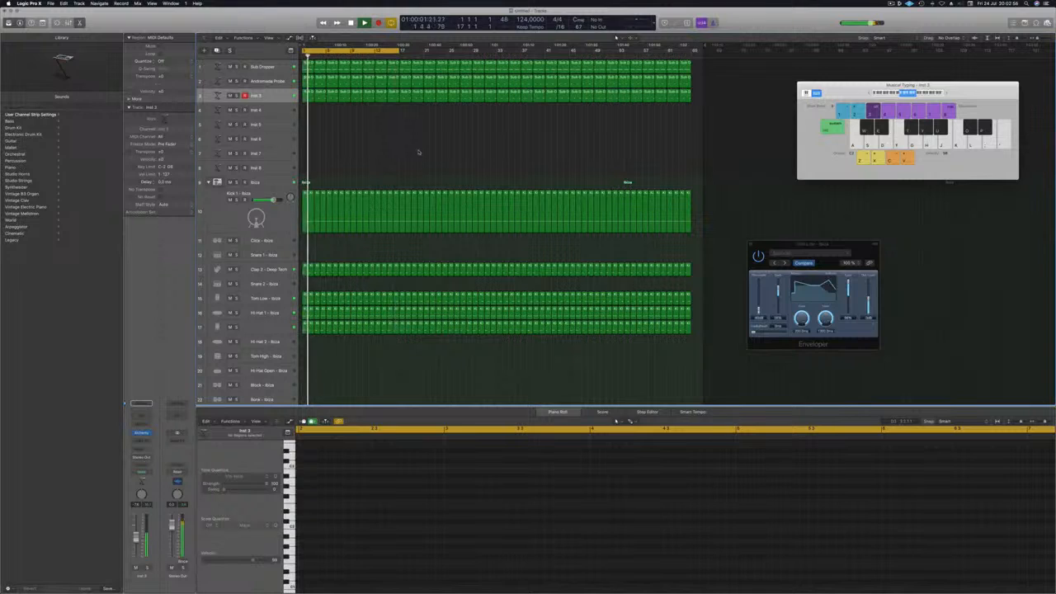
# Step: Open Alchemy on Inst 3, audition snapshots such as Harmonics, Warm Harmonics and Metal Buzz, return to Metal Deep, and close it
pyautogui.click(268, 95)
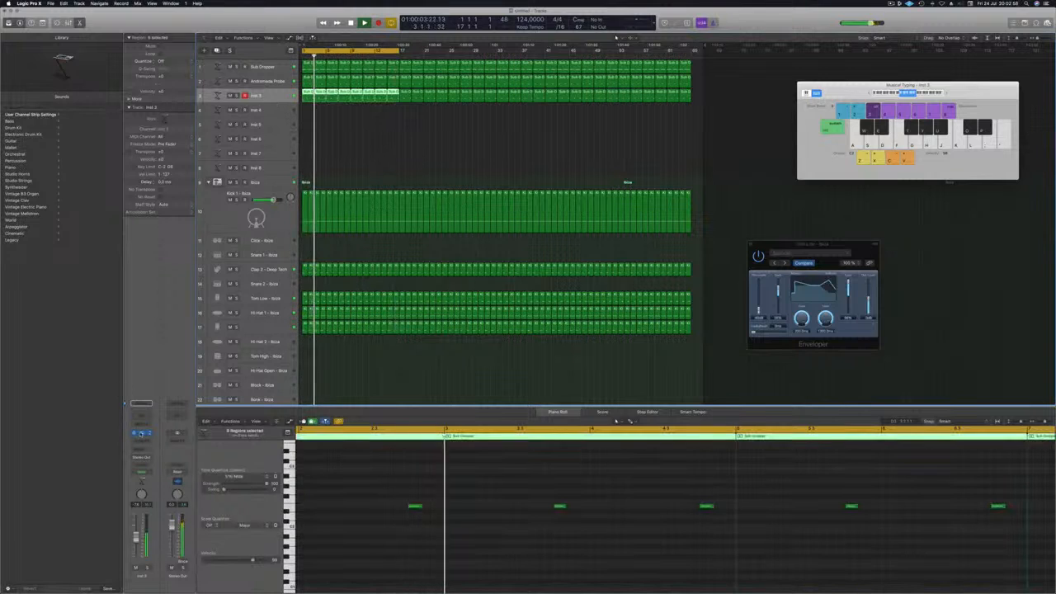
pyautogui.click(141, 432)
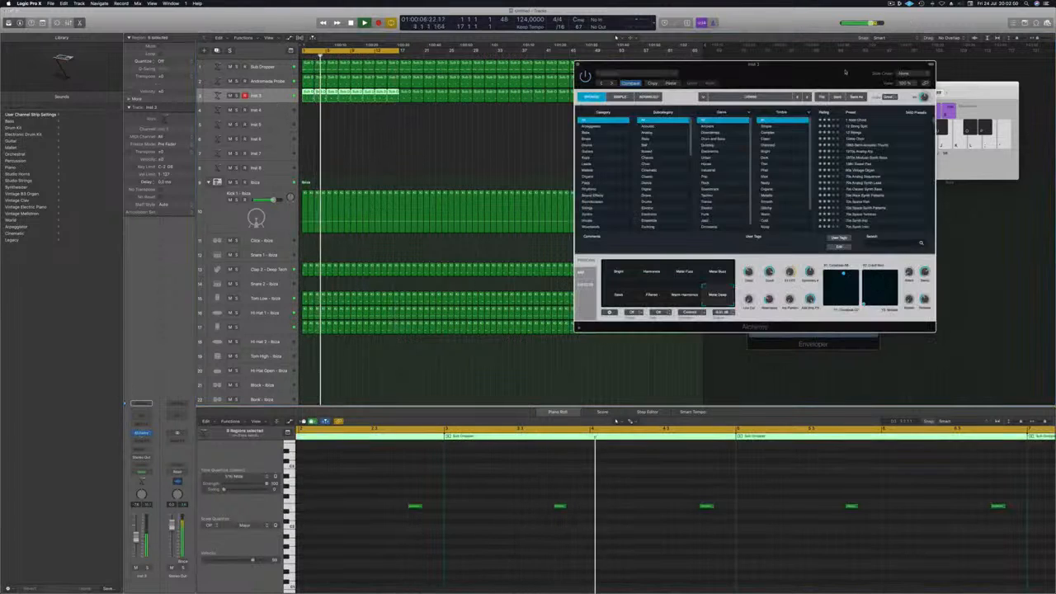
pyautogui.moveTo(846, 72); pyautogui.dragTo(741, 102)
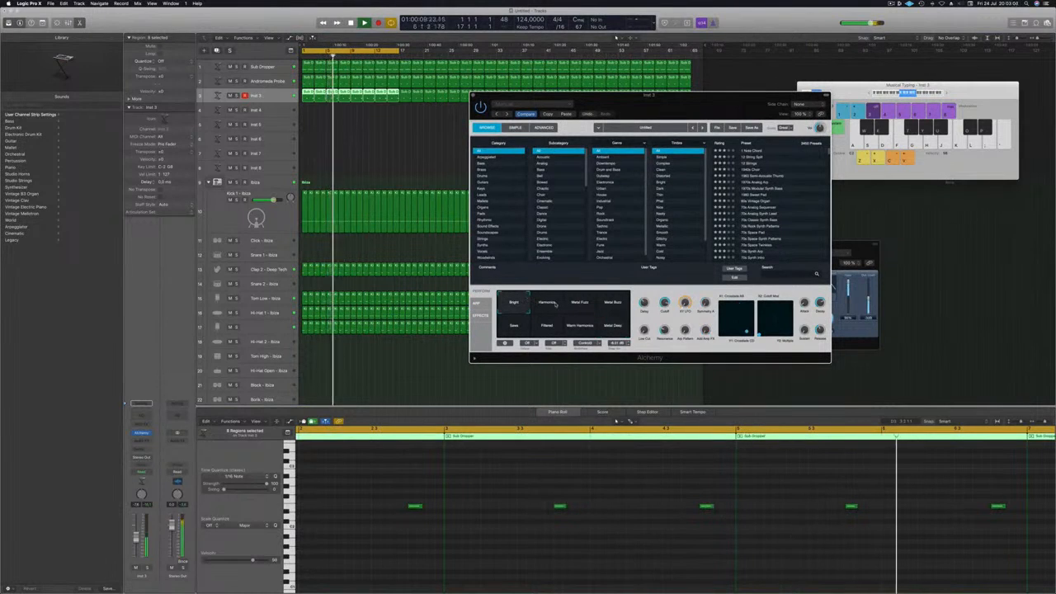
pyautogui.click(556, 303)
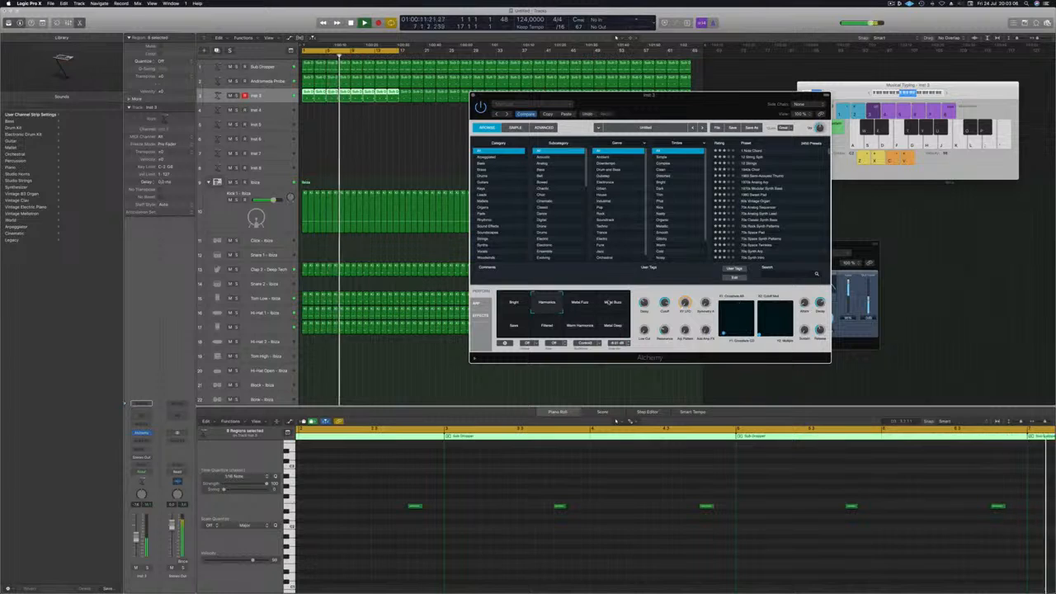
pyautogui.click(568, 330)
pyautogui.click(568, 330)
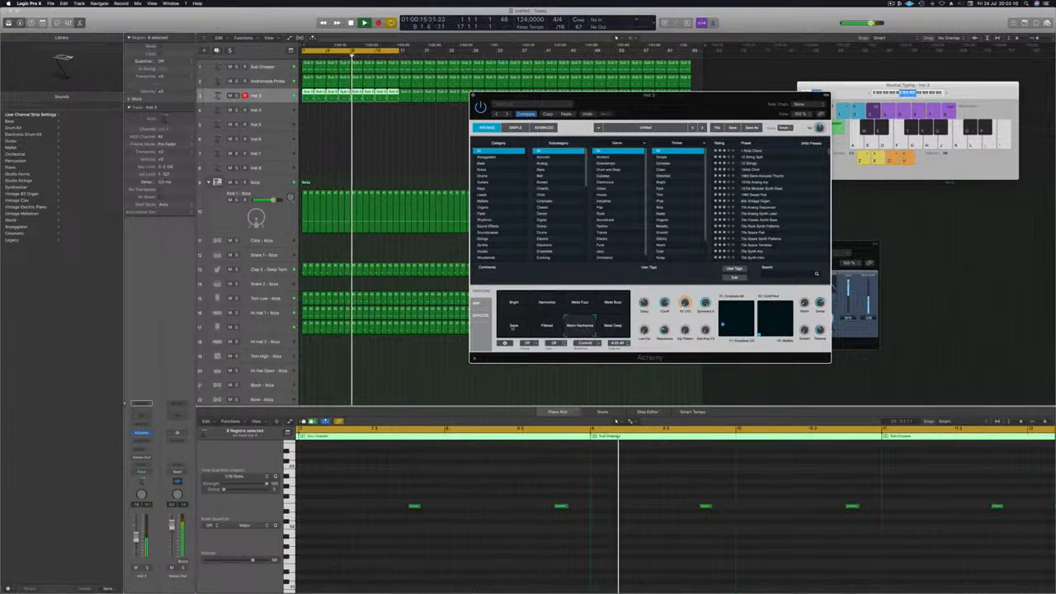
pyautogui.click(515, 327)
pyautogui.click(610, 303)
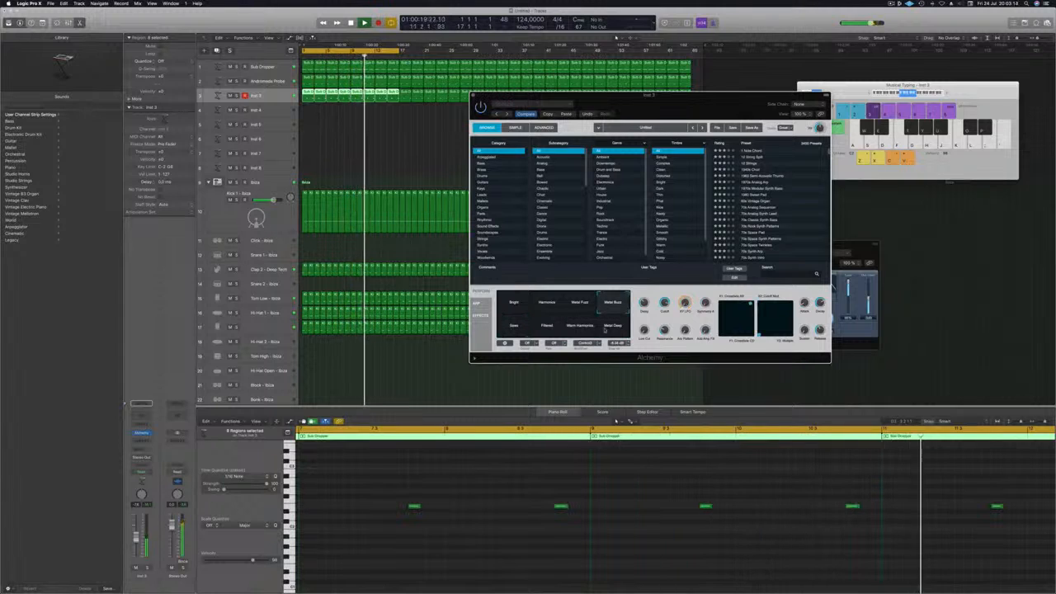
pyautogui.click(612, 326)
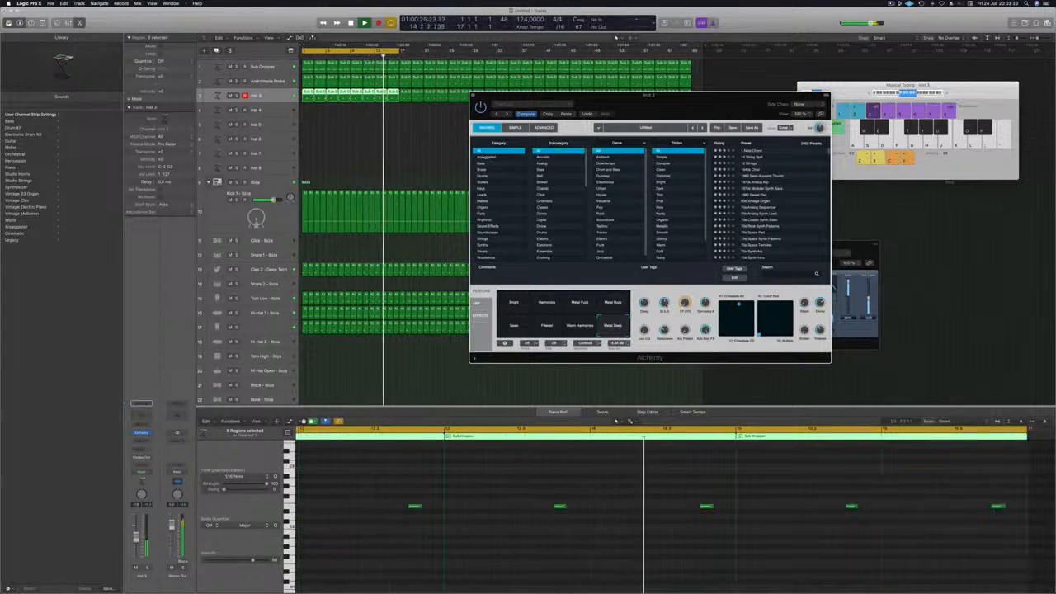
pyautogui.moveTo(703, 120); pyautogui.dragTo(521, 145)
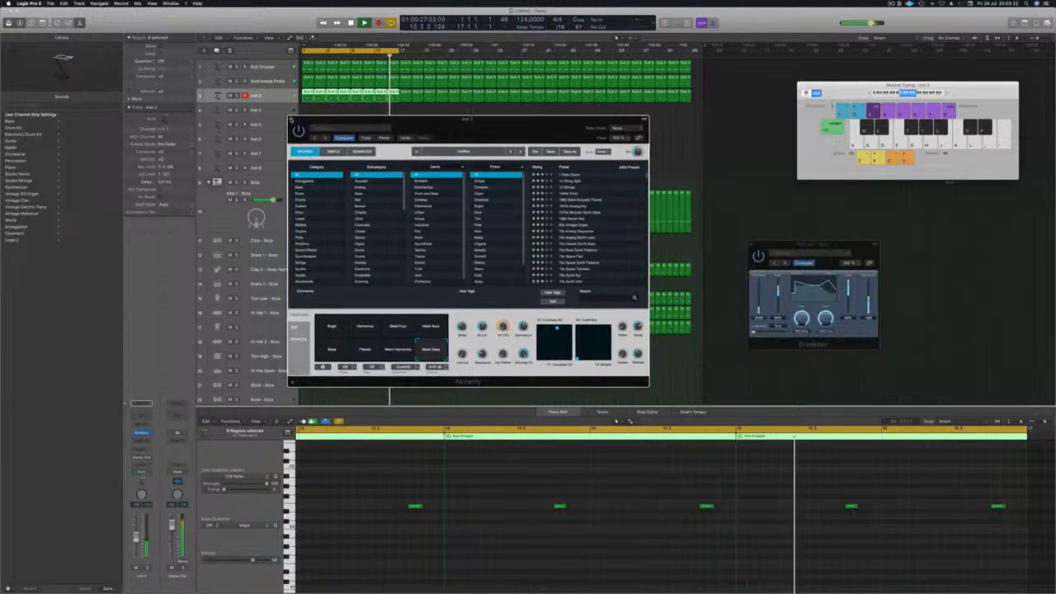
pyautogui.click(290, 121)
pyautogui.click(424, 146)
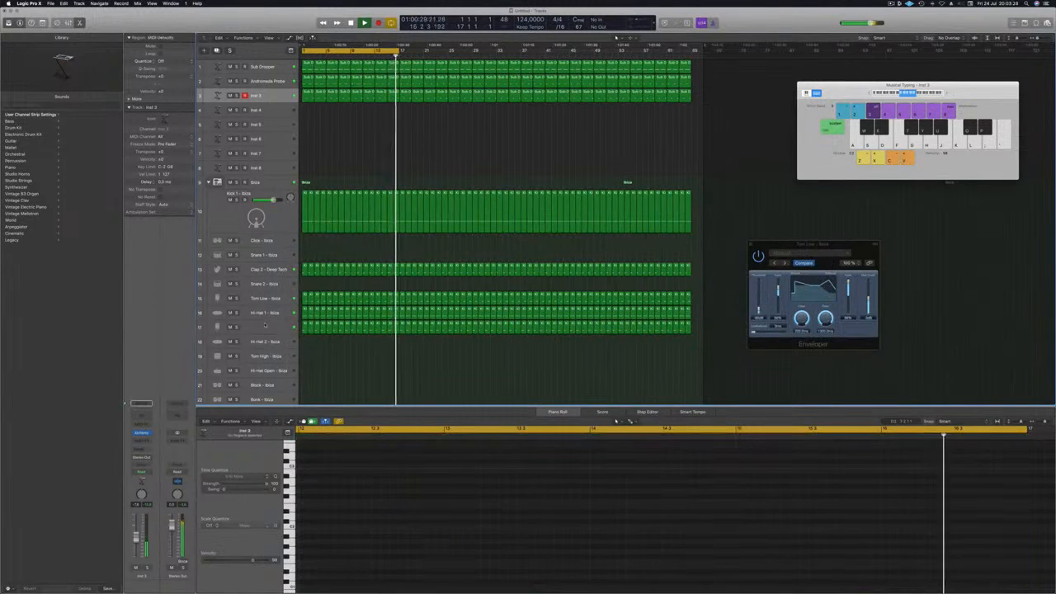
# Step: Select the Tom Low - Ibiza track and solo it briefly to hear it on its own
pyautogui.click(249, 297)
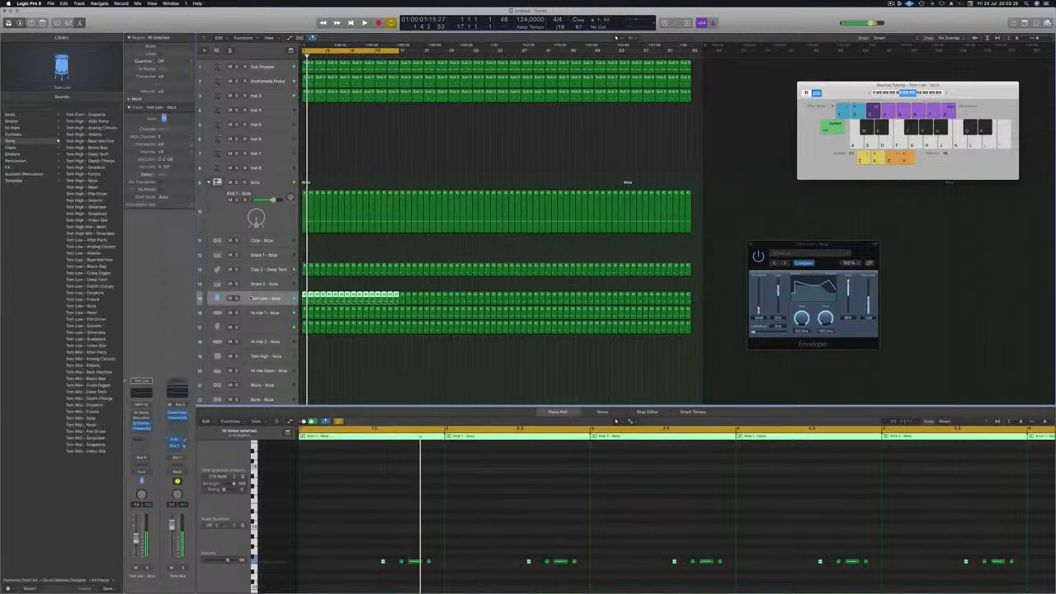
pyautogui.click(236, 298)
pyautogui.click(235, 298)
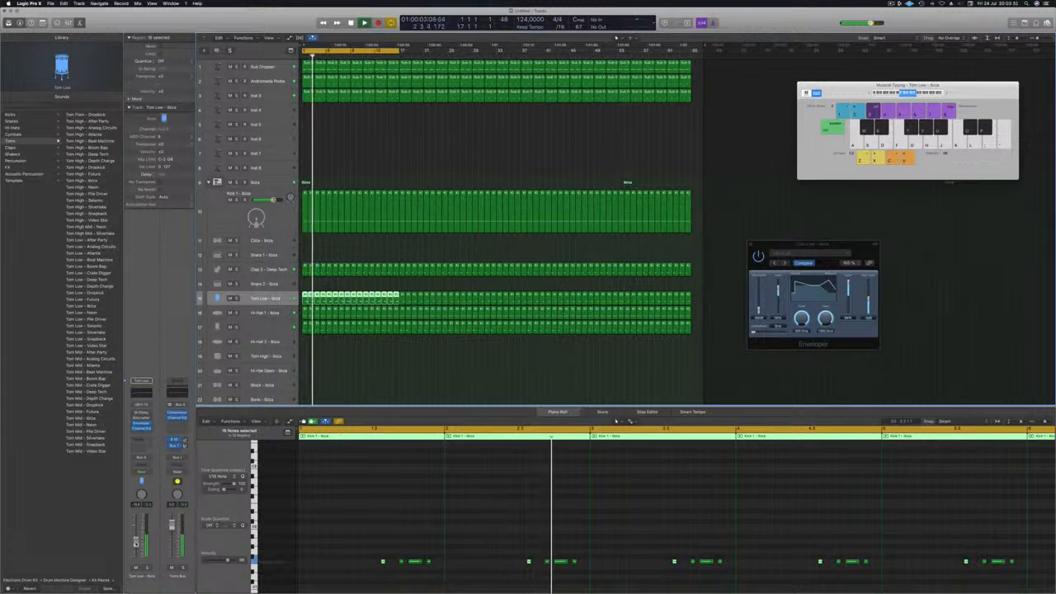
# Step: In the Tom Mid track's Channel EQ, set the high shelf to 540 Hz at -24 dB and the high cut to 184 Hz at 24 dB/Oct
pyautogui.click(275, 325)
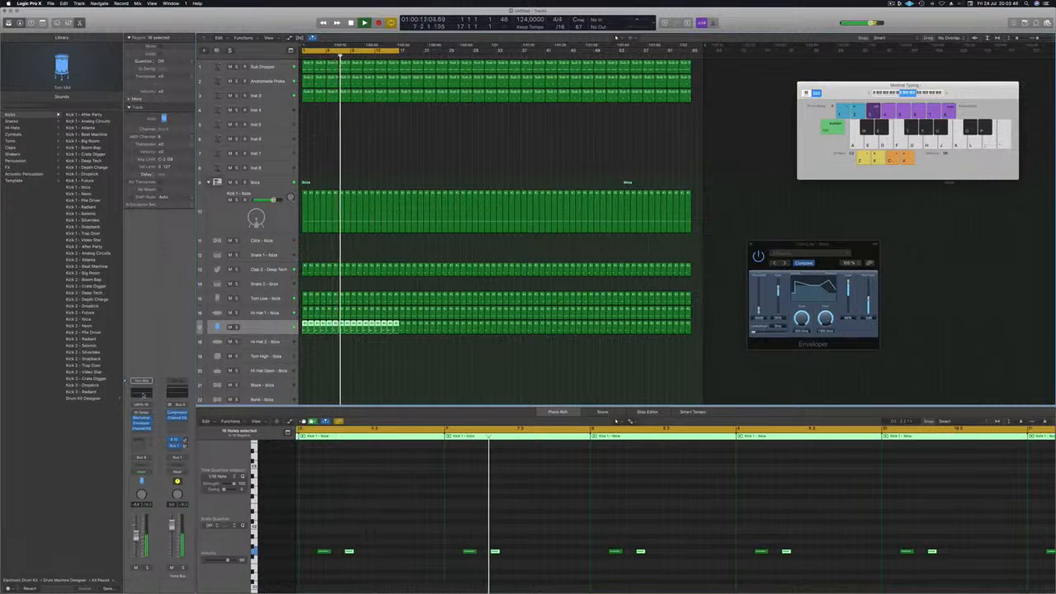
pyautogui.click(175, 417)
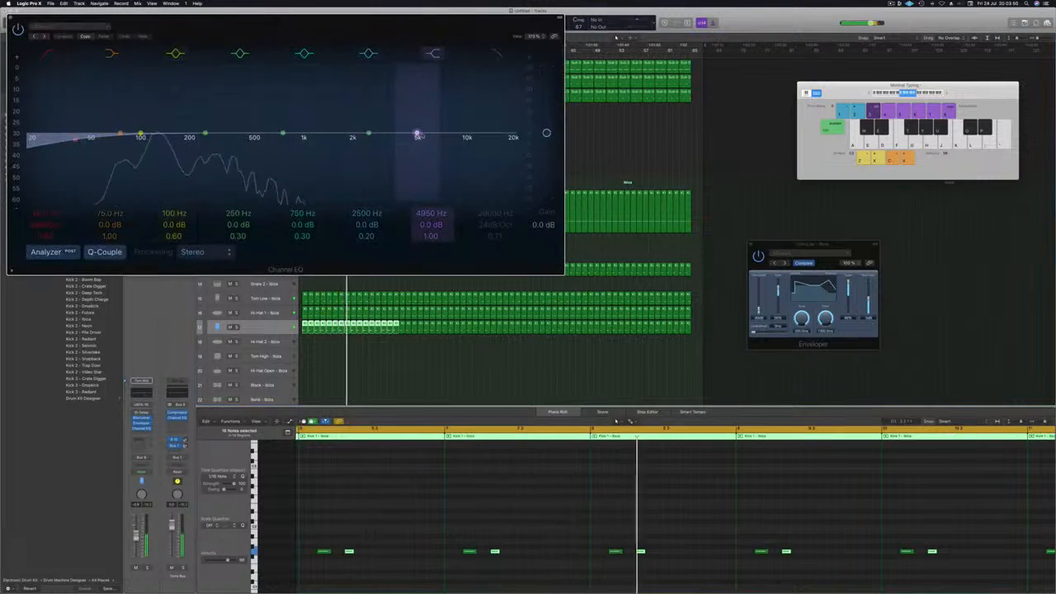
pyautogui.moveTo(416, 134); pyautogui.dragTo(258, 159)
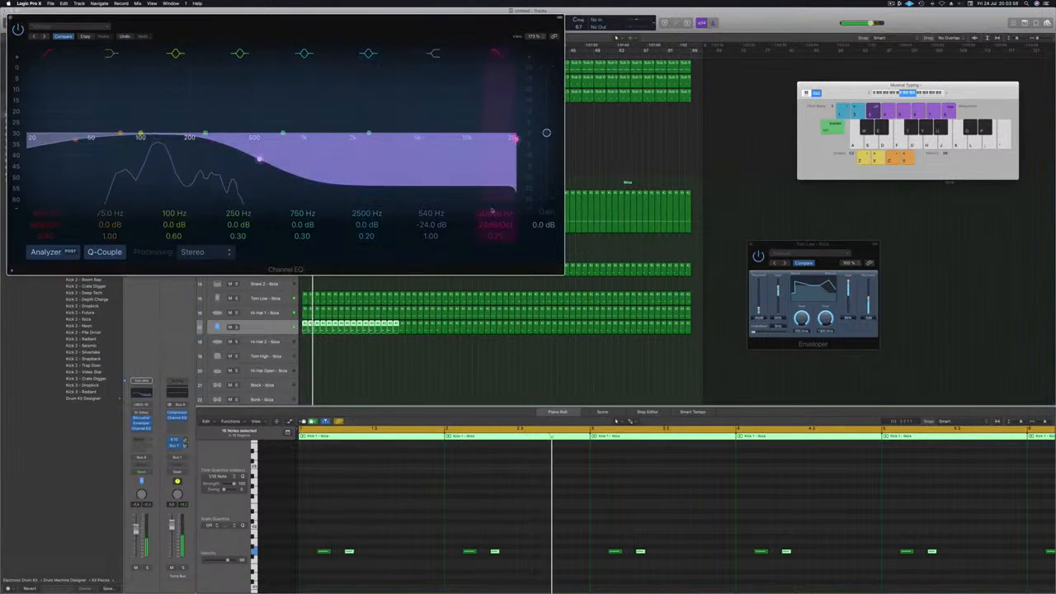
pyautogui.moveTo(492, 212); pyautogui.dragTo(491, 291)
pyautogui.moveTo(363, 32); pyautogui.dragTo(796, 50)
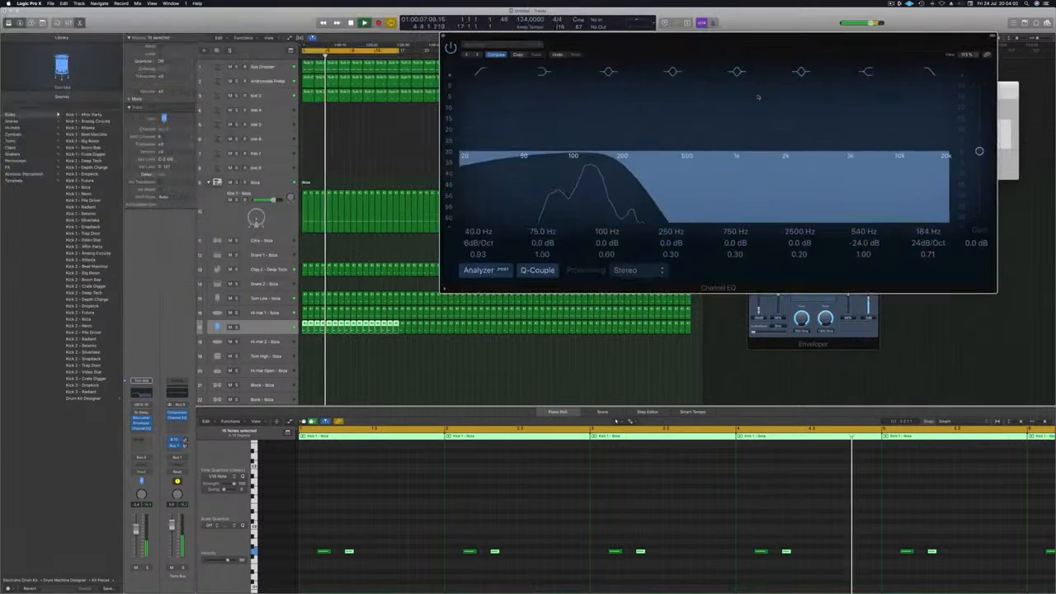
# Step: Raise the Tom Mid track's volume slightly and insert a Compressor after its Channel EQ
pyautogui.moveTo(136, 529); pyautogui.dragTo(136, 526)
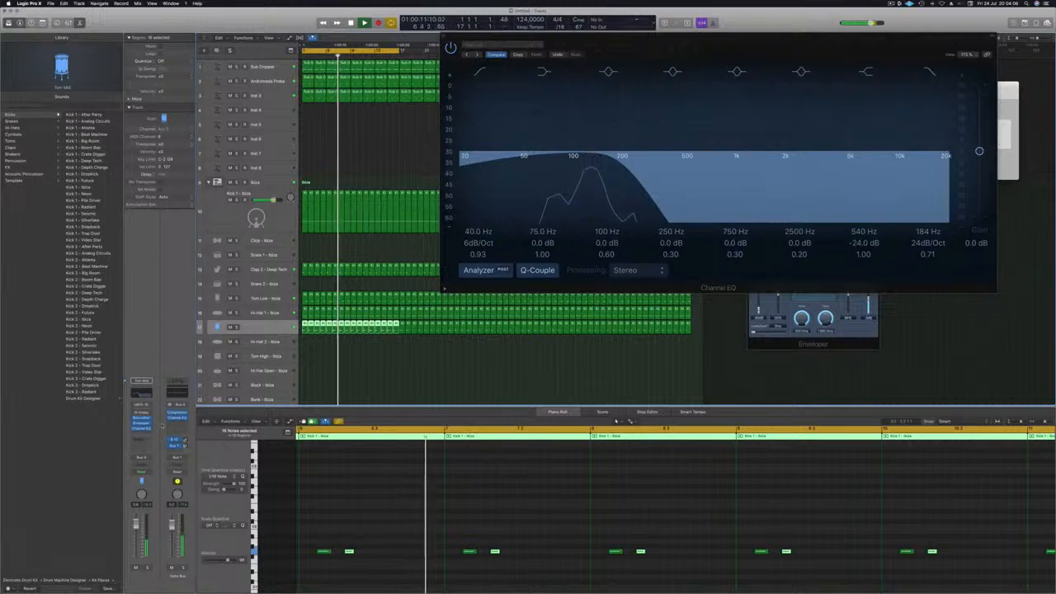
pyautogui.click(146, 431)
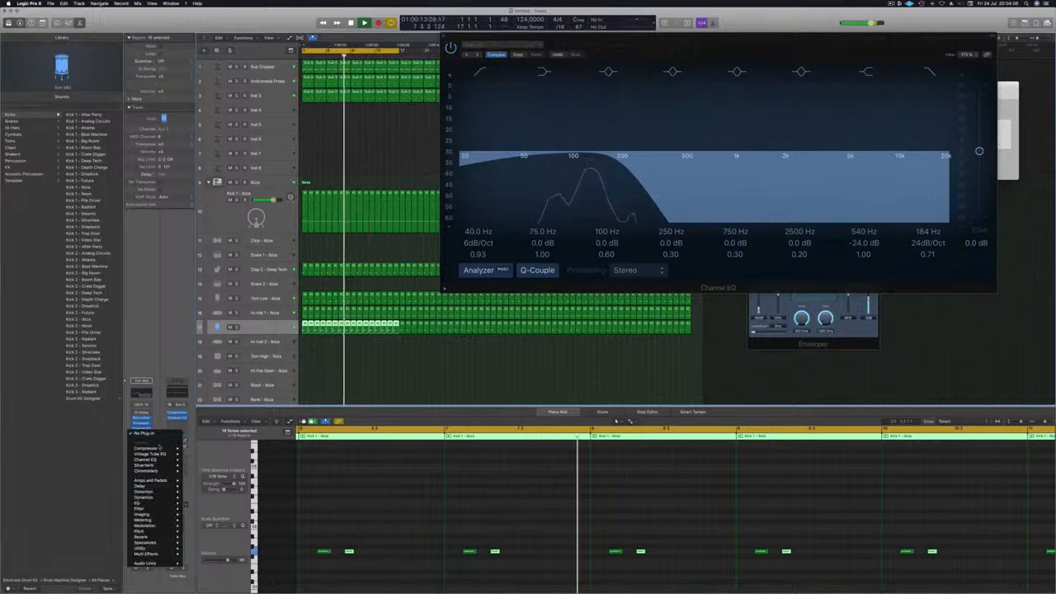
pyautogui.moveTo(161, 448)
pyautogui.click(196, 449)
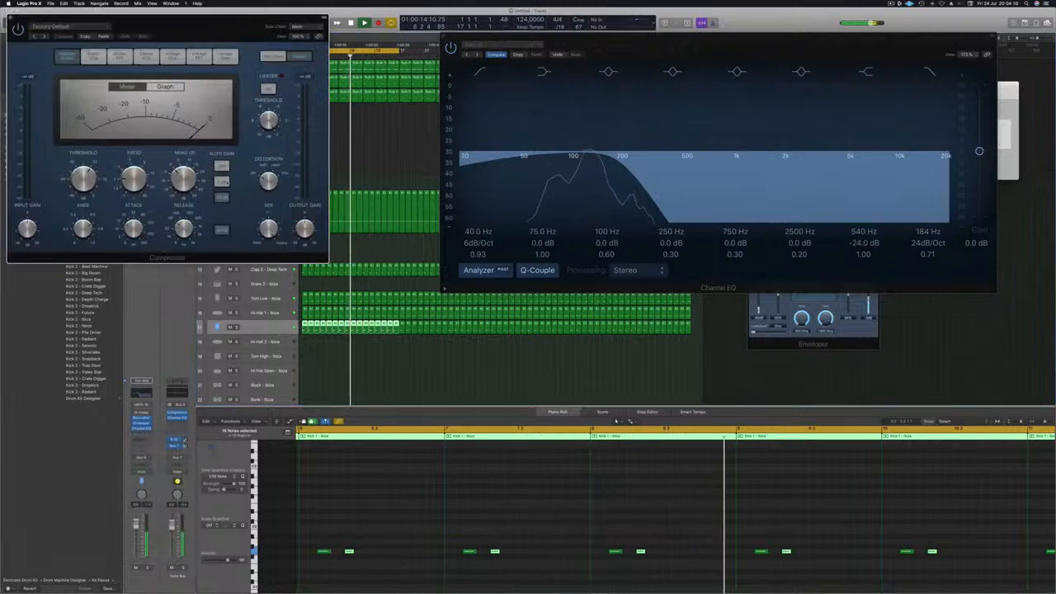
pyautogui.moveTo(210, 33); pyautogui.dragTo(376, 100)
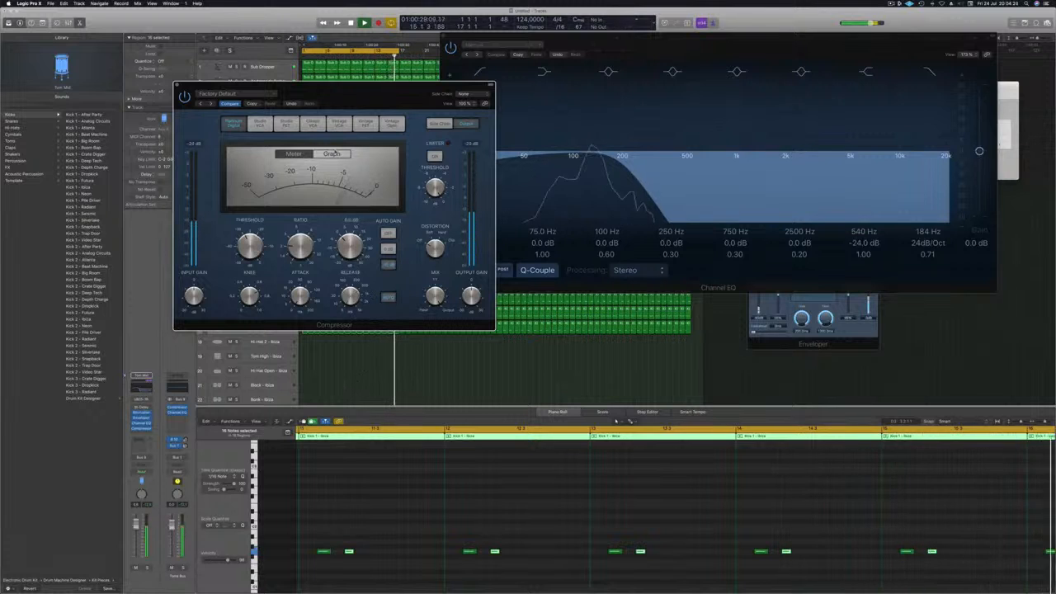
pyautogui.moveTo(330, 90); pyautogui.dragTo(428, 106)
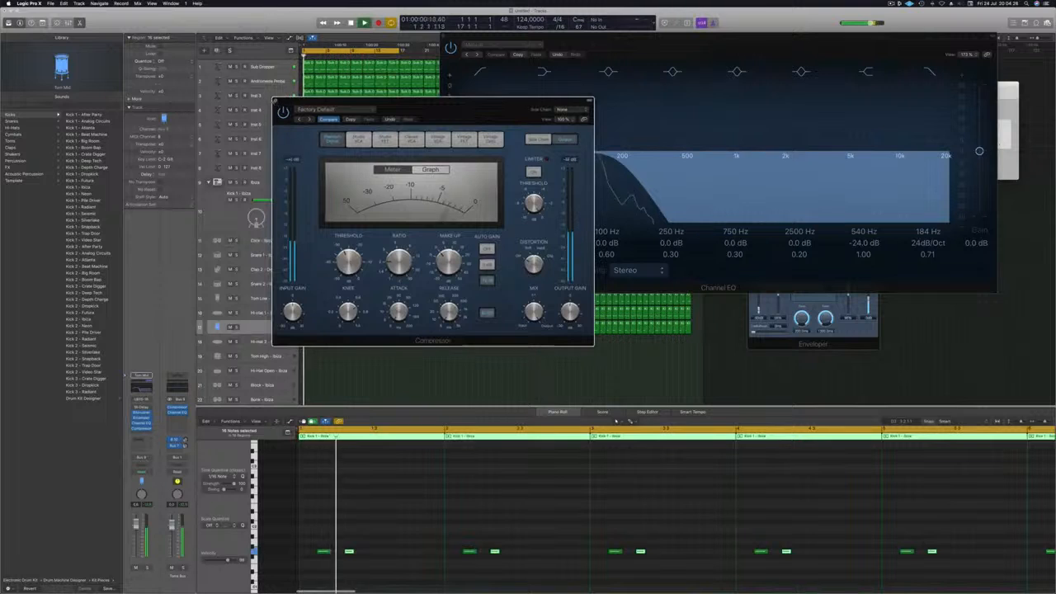
# Step: Close the Compressor and Channel EQ windows and deselect the Tom Mid regions
pyautogui.press('super+w')
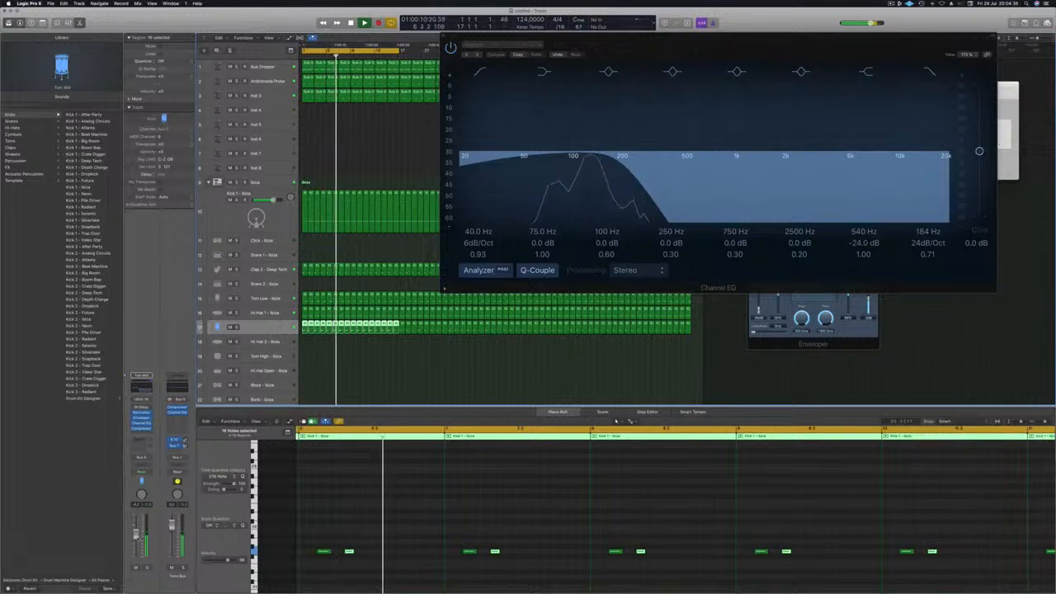
pyautogui.moveTo(489, 37); pyautogui.dragTo(421, 100)
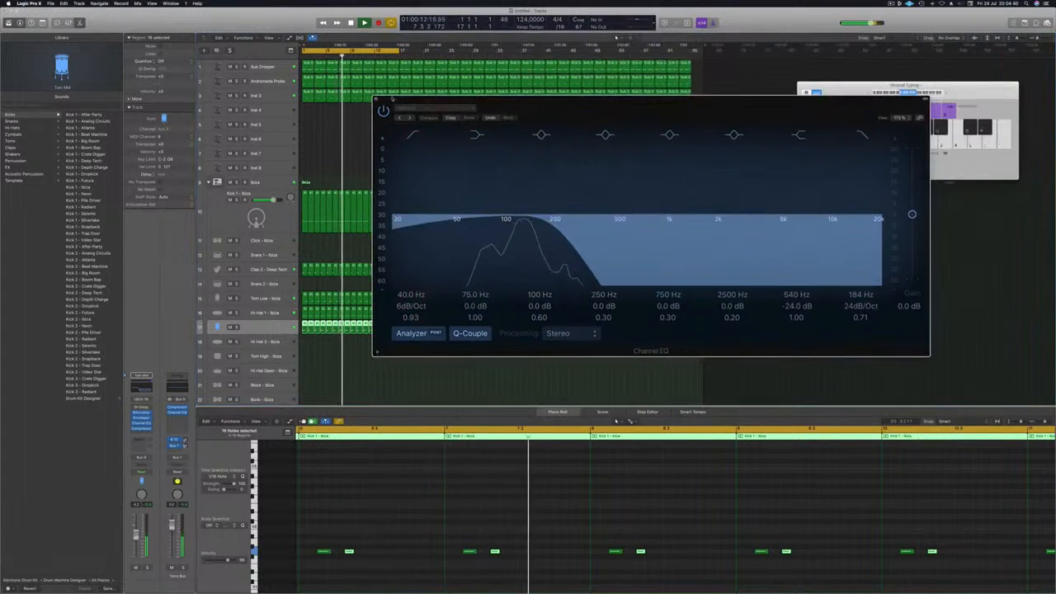
pyautogui.click(376, 99)
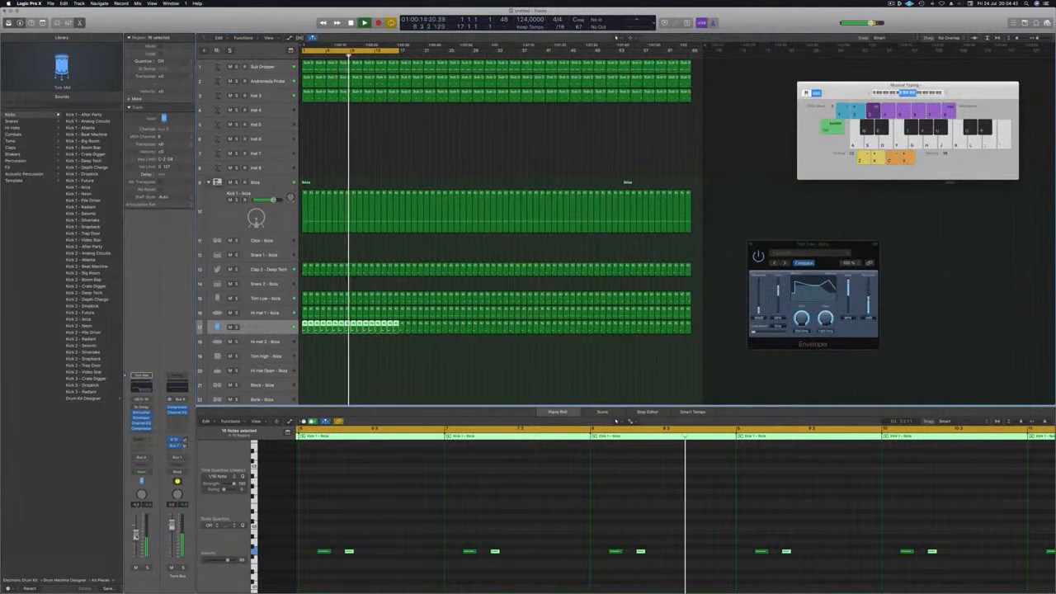
pyautogui.click(445, 369)
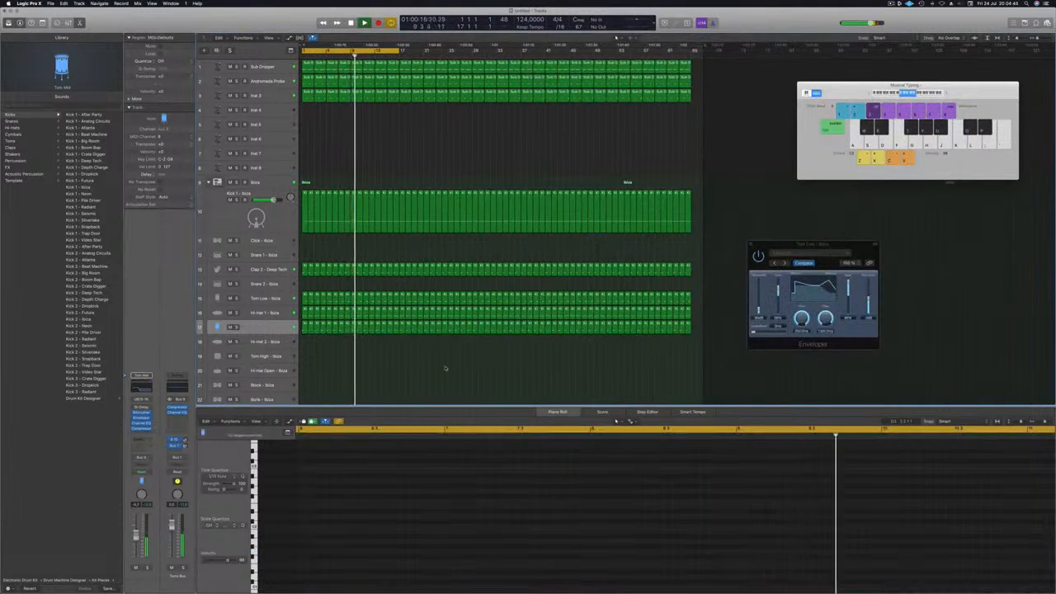
# Step: Save the project in the Logic folder as Episode 121 guys and resume playback
pyautogui.press('super+s')
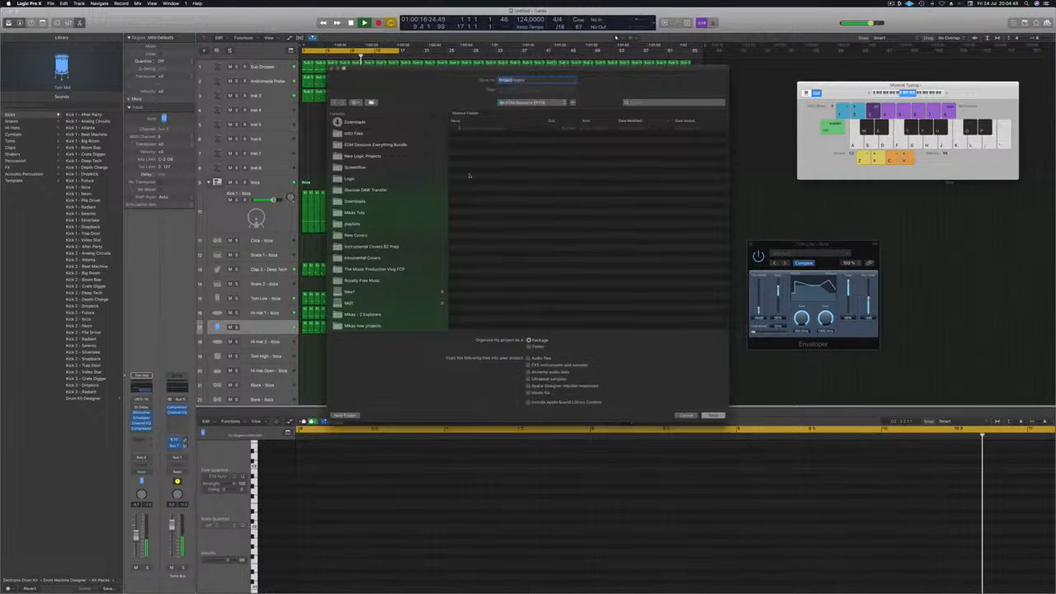
pyautogui.click(350, 180)
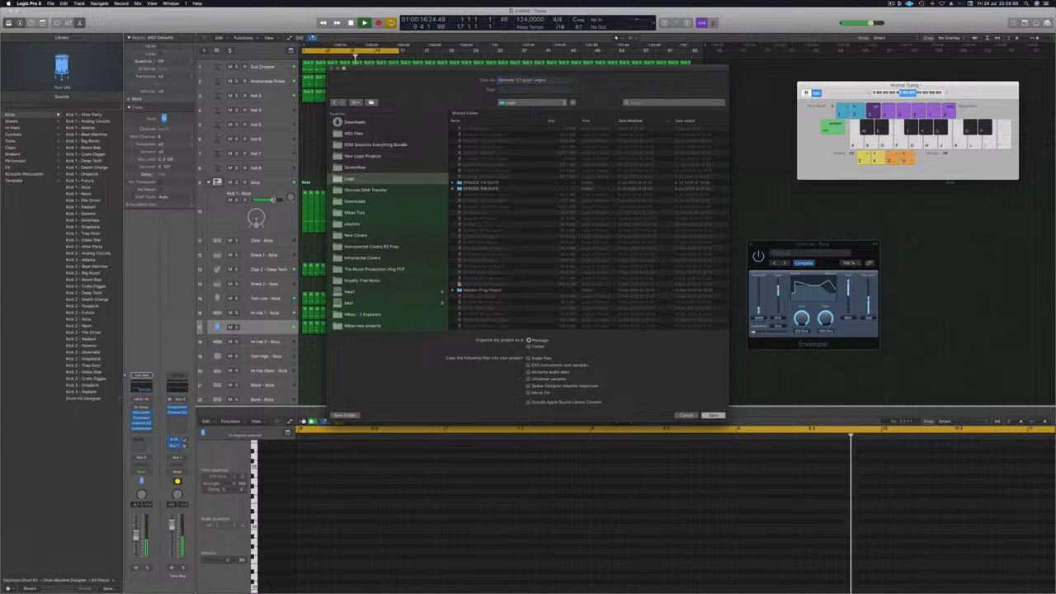
pyautogui.press('Return')
pyautogui.press('space')
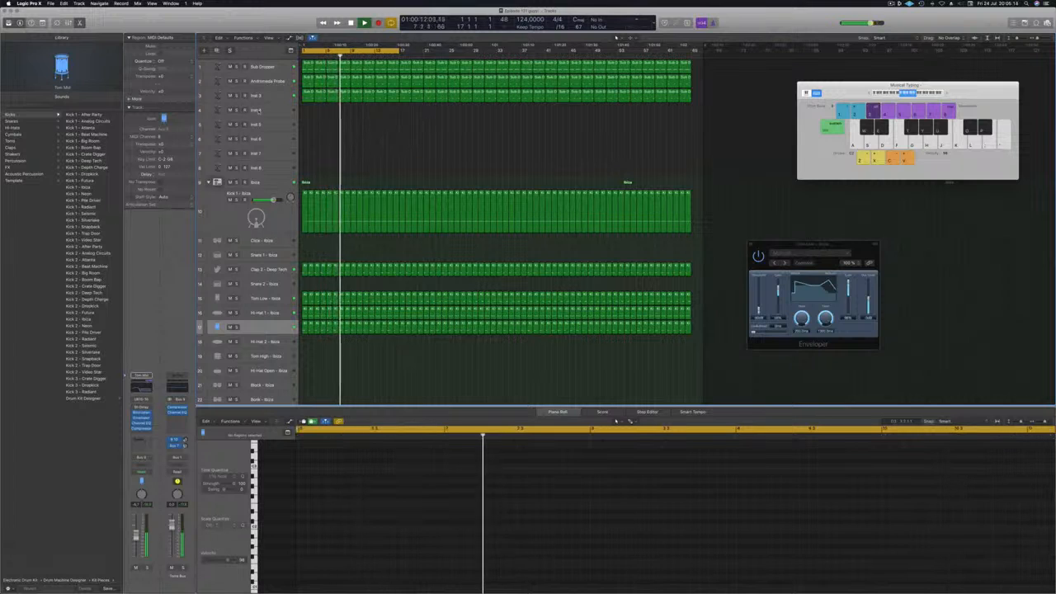
# Step: Open Alchemy on the Inst 4 track and add a bus send that feeds a new aux channel
pyautogui.click(269, 110)
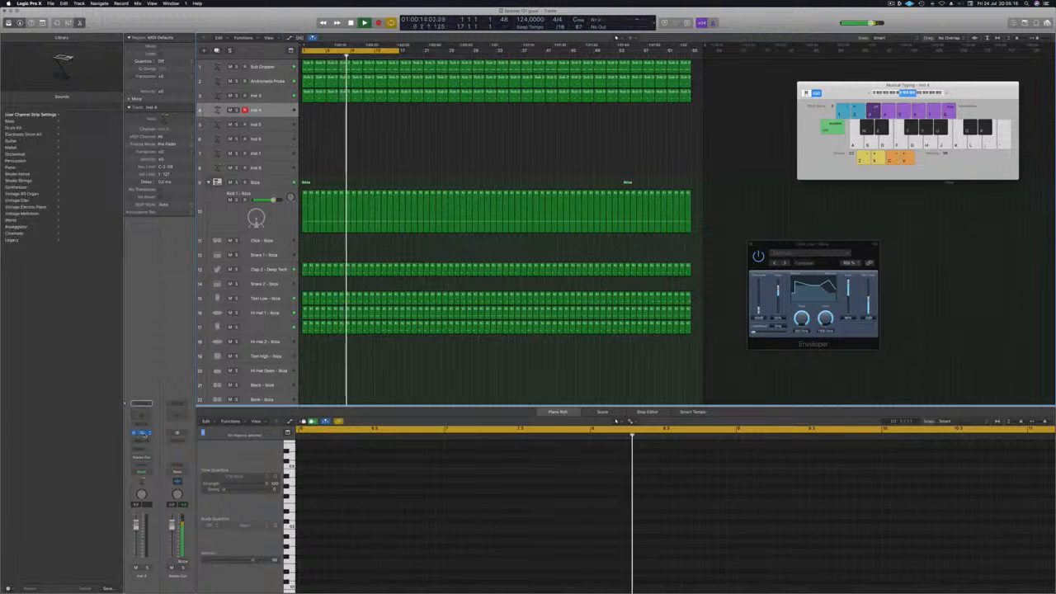
pyautogui.click(142, 432)
pyautogui.moveTo(157, 17); pyautogui.dragTo(635, 84)
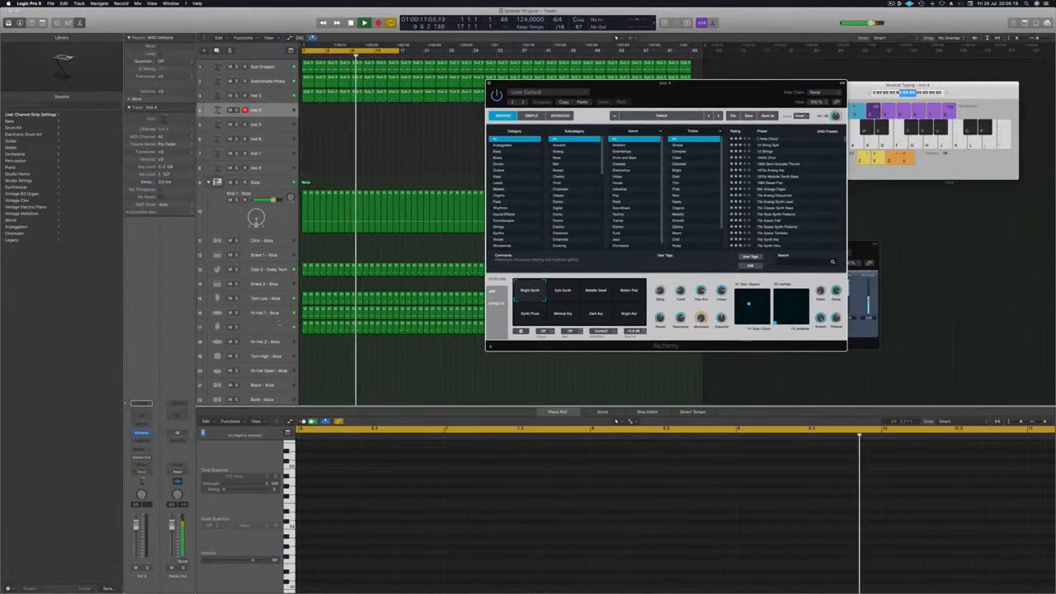
pyautogui.click(140, 452)
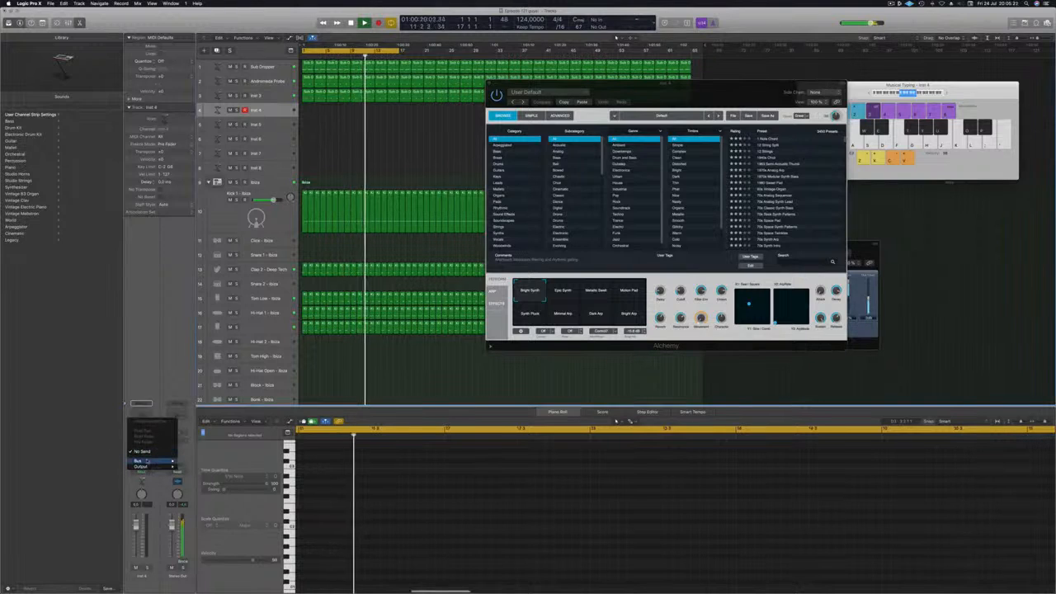
pyautogui.moveTo(145, 460)
pyautogui.click(190, 420)
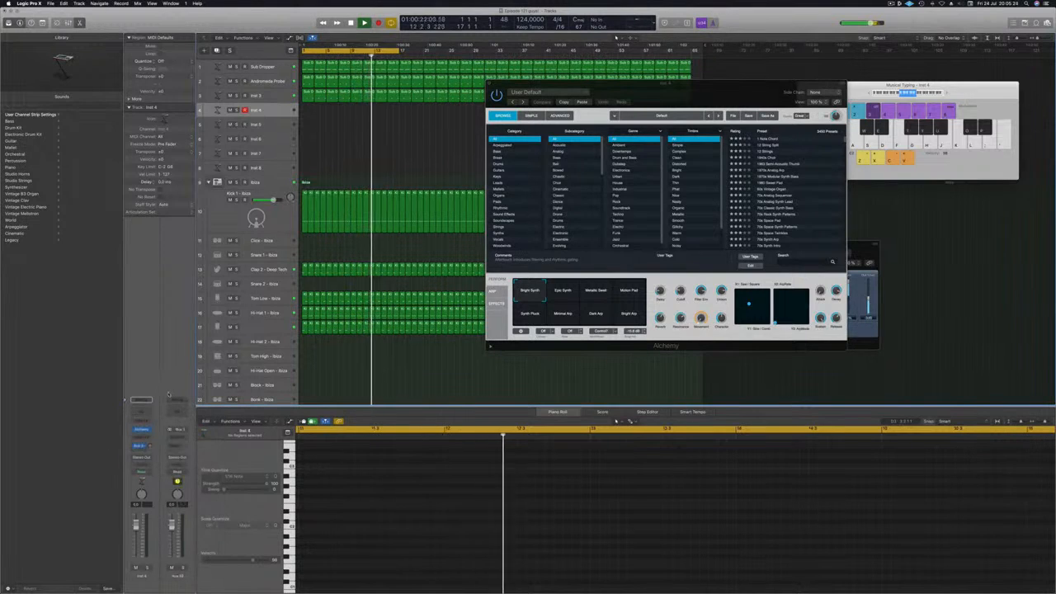
# Step: Insert a stereo SilverVerb on the new aux, load the saved user preset listed above Factory, and set Wet to 100%
pyautogui.click(179, 437)
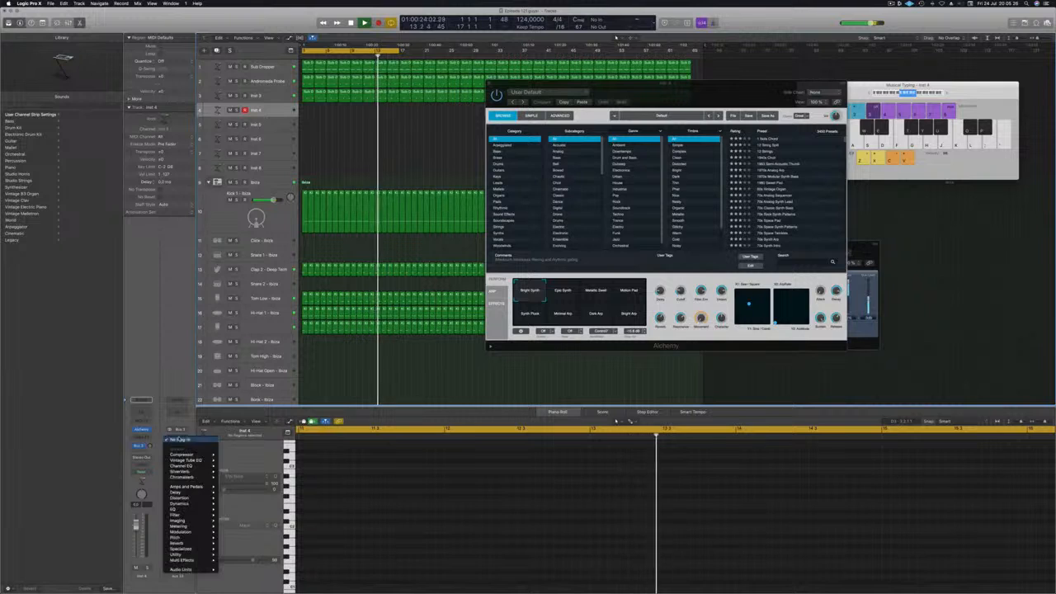
pyautogui.moveTo(195, 476)
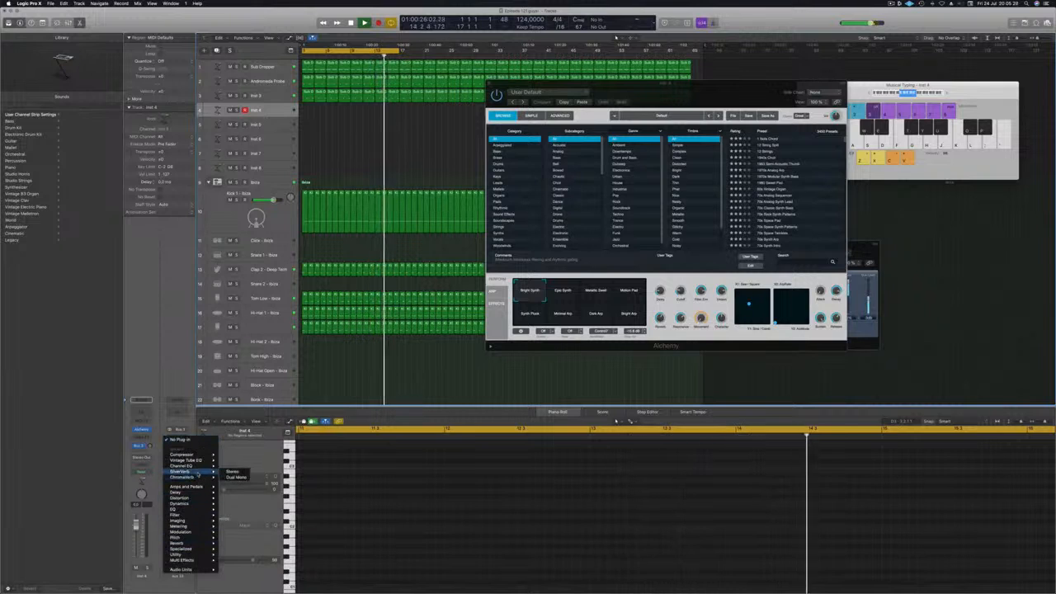
pyautogui.click(233, 471)
pyautogui.click(47, 26)
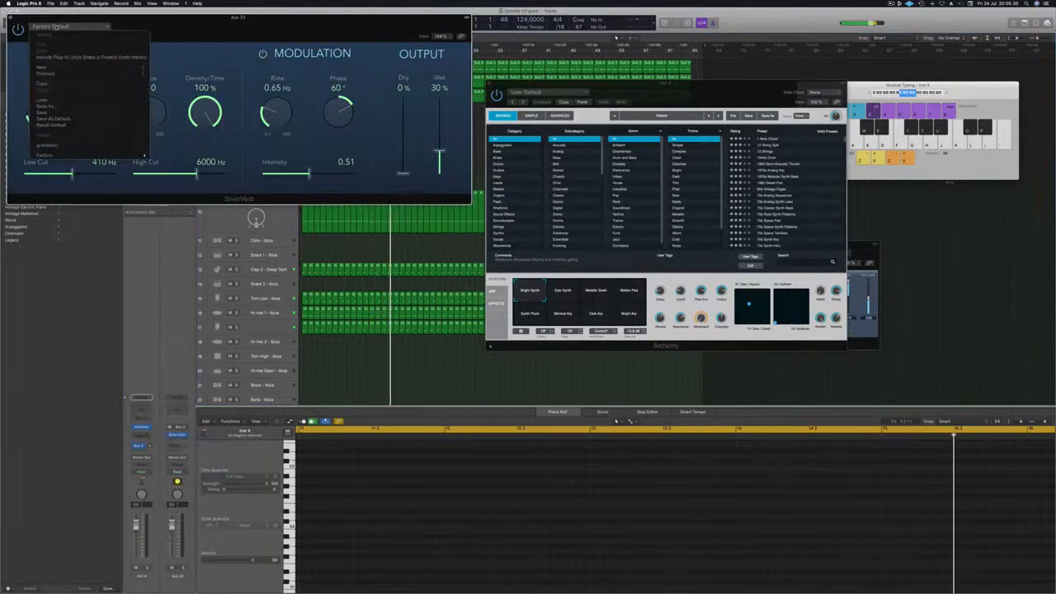
pyautogui.click(47, 145)
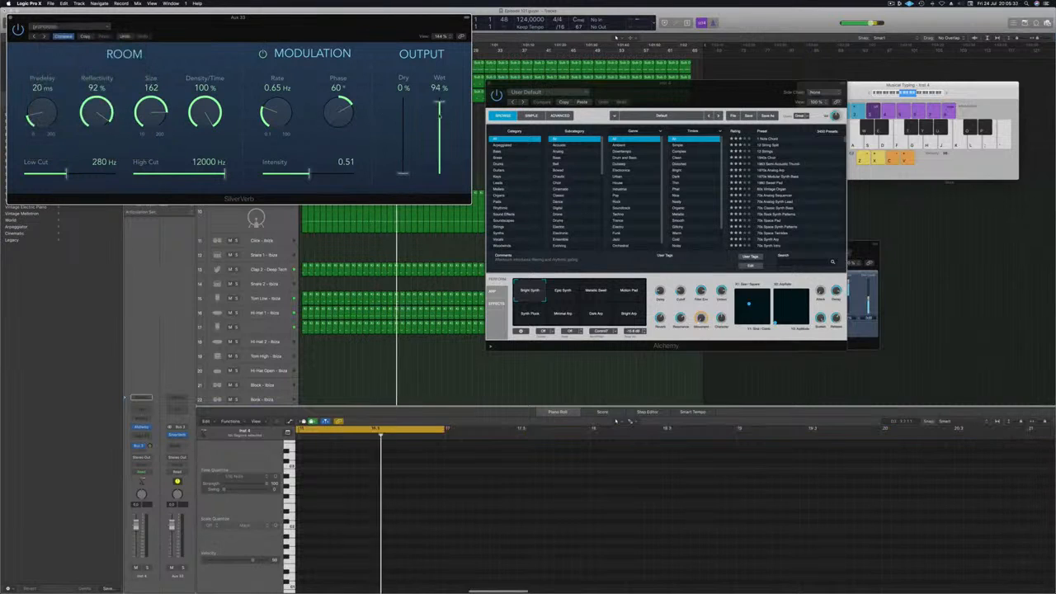
pyautogui.moveTo(439, 103); pyautogui.dragTo(440, 97)
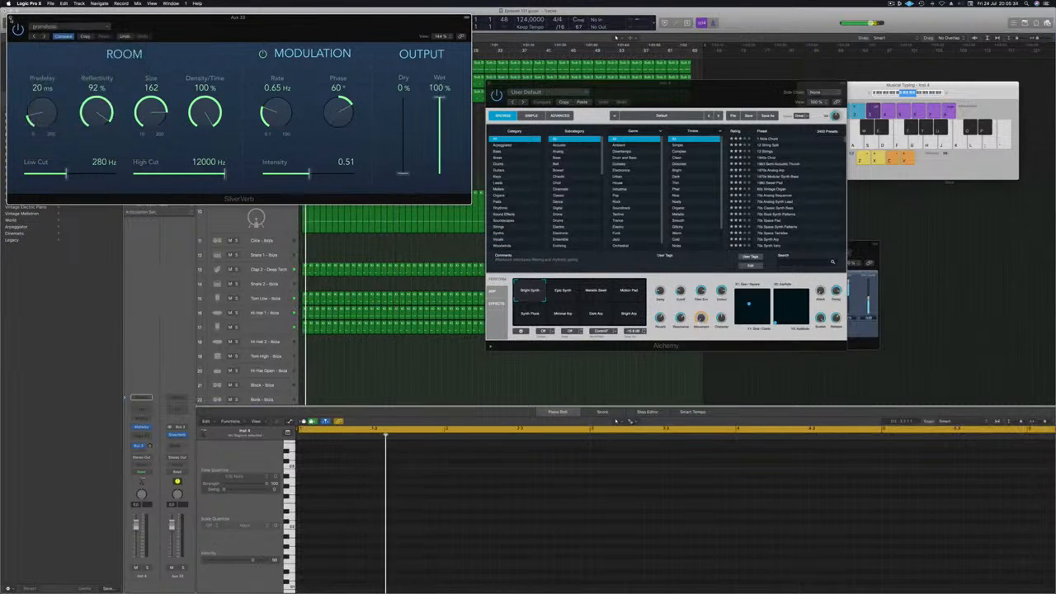
pyautogui.press('super+w')
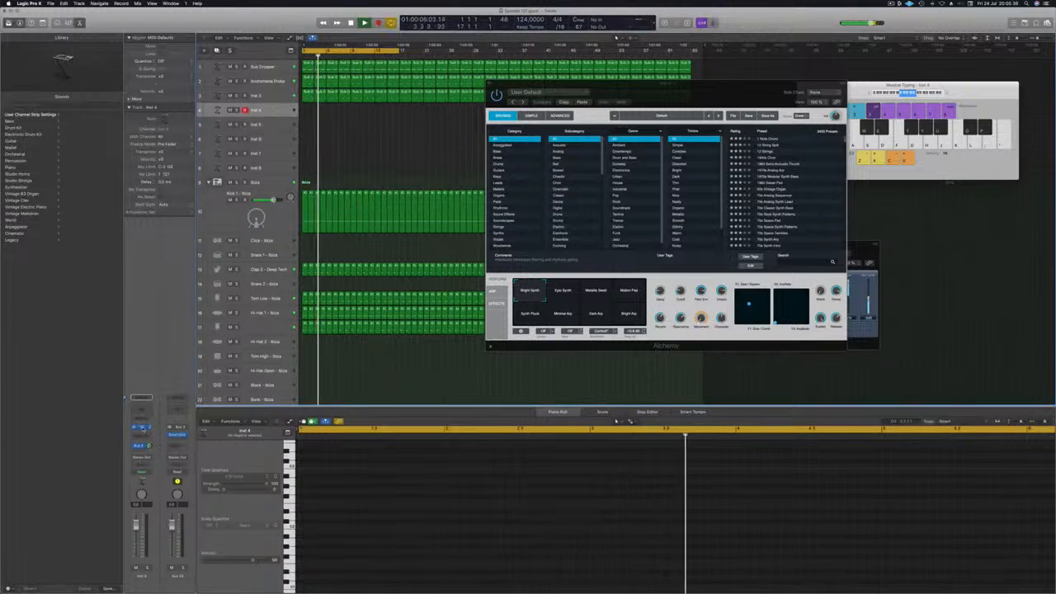
# Step: Load the Brass Response preset from Alchemy's Brass category on the Inst 4 track
pyautogui.click(143, 428)
pyautogui.click(142, 428)
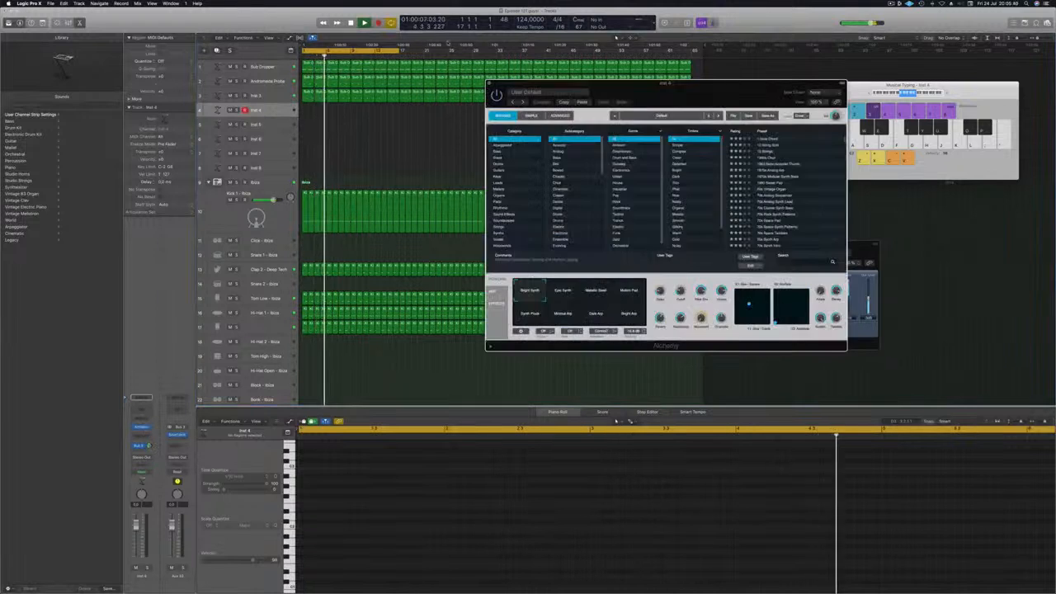
pyautogui.moveTo(644, 132); pyautogui.dragTo(380, 173)
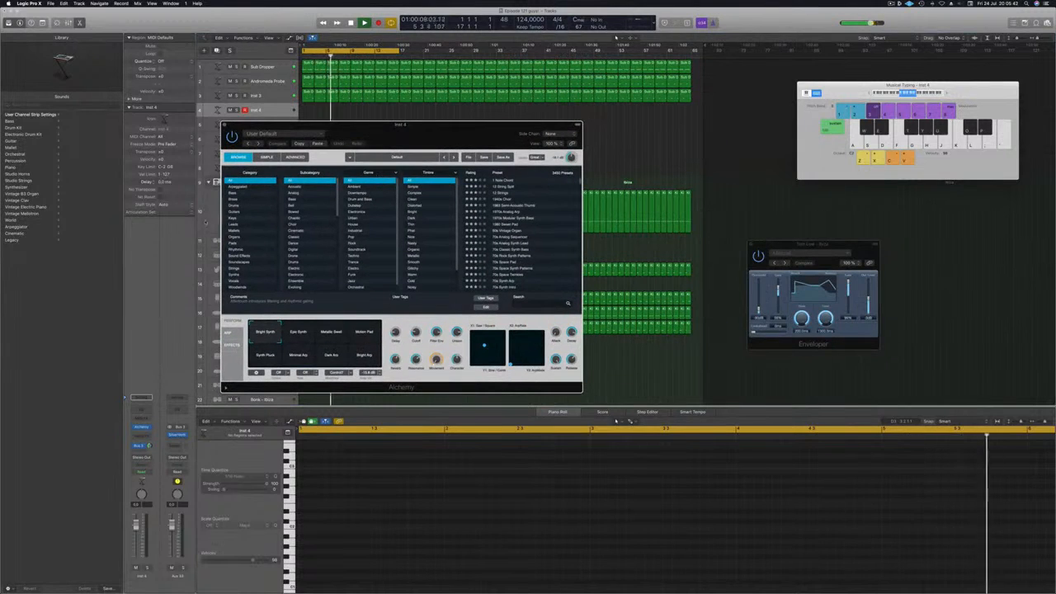
pyautogui.click(234, 200)
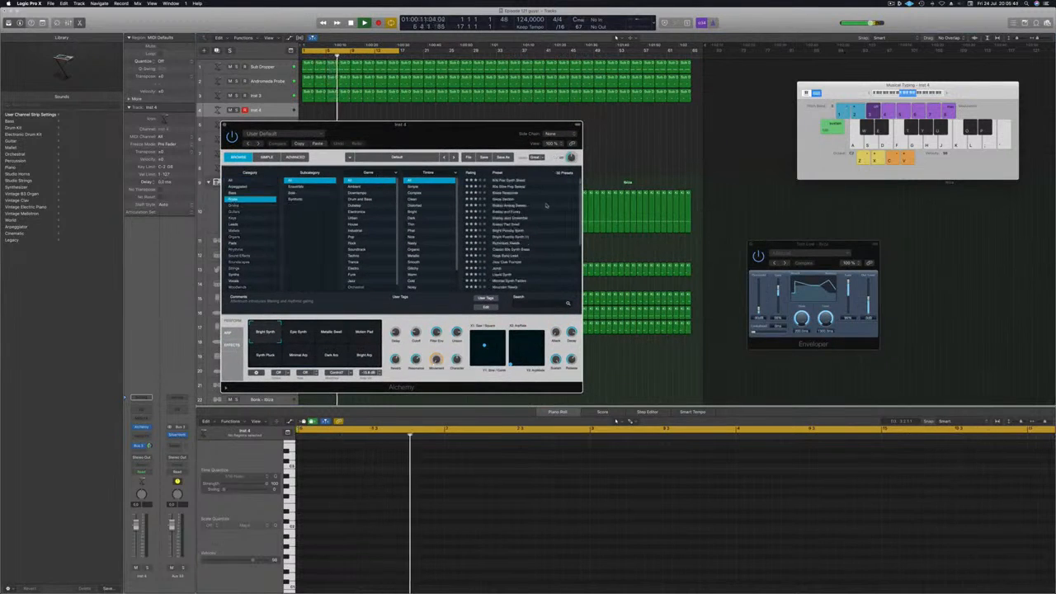
pyautogui.moveTo(484, 144); pyautogui.dragTo(496, 139)
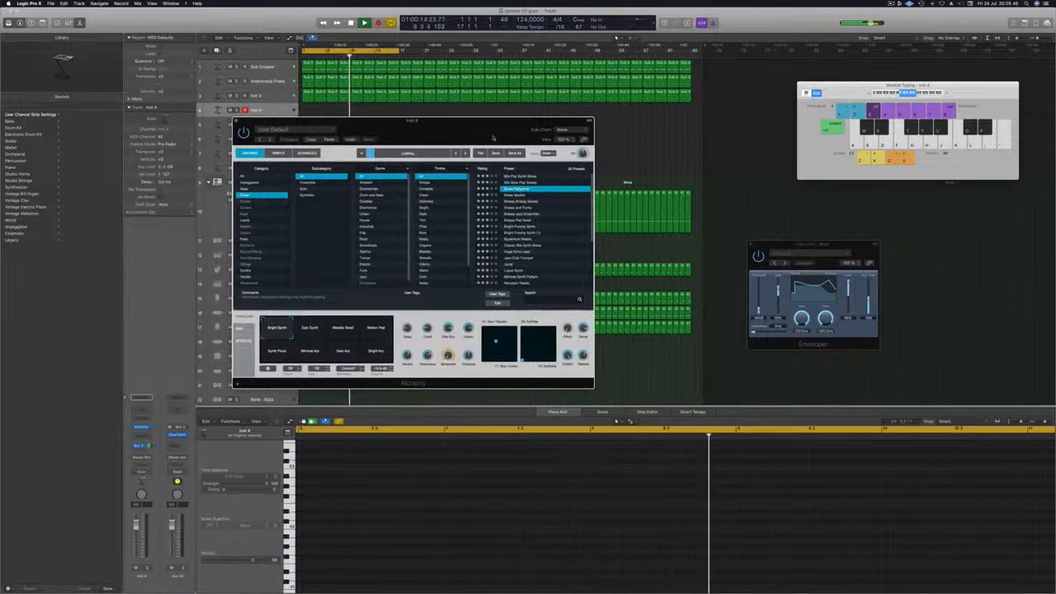
pyautogui.moveTo(493, 139); pyautogui.dragTo(706, 129)
# Step: Audition the Brass Response sound with Musical Typing notes and position the Alchemy window clear of the keyboard
pyautogui.click(380, 444)
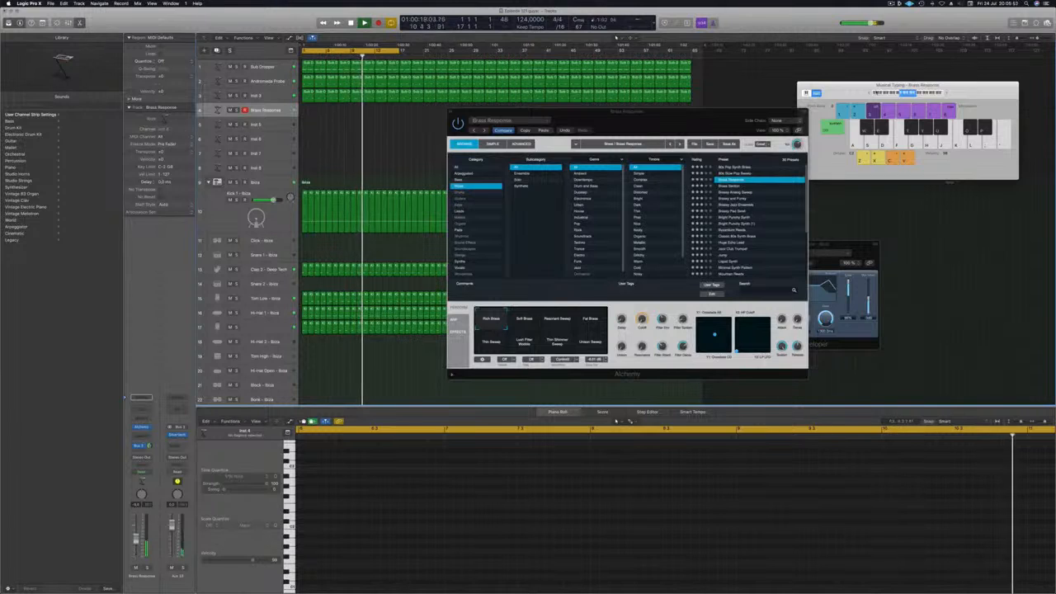
pyautogui.moveTo(787, 111); pyautogui.dragTo(729, 110)
pyautogui.press('g')
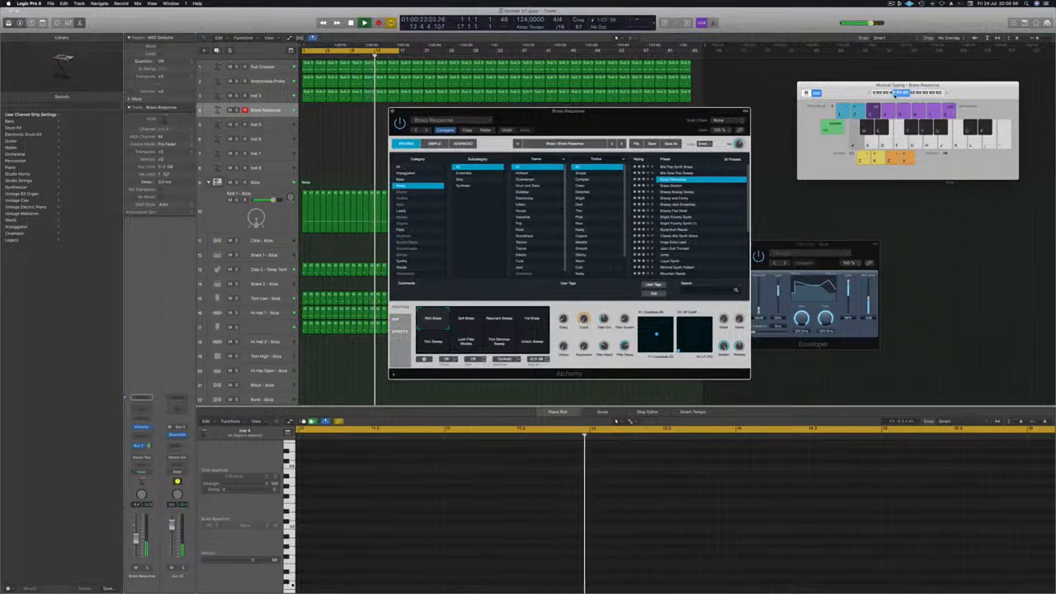
pyautogui.moveTo(611, 123); pyautogui.dragTo(659, 104)
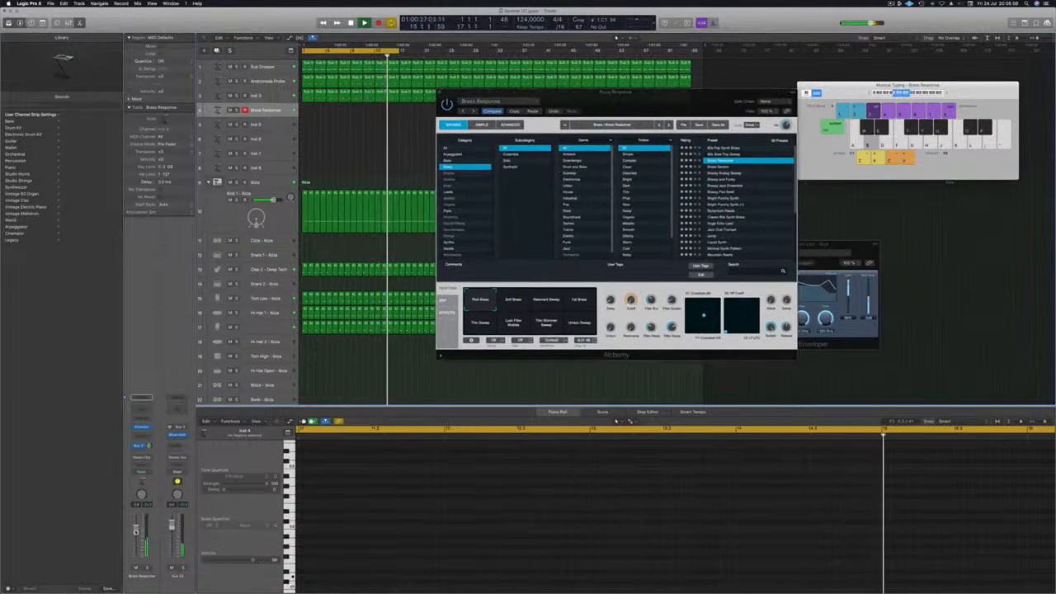
# Step: Audition Brass Response's performance variations, finishing on Unison Sweep, and raise the Brass Response channel's volume slightly
pyautogui.click(545, 300)
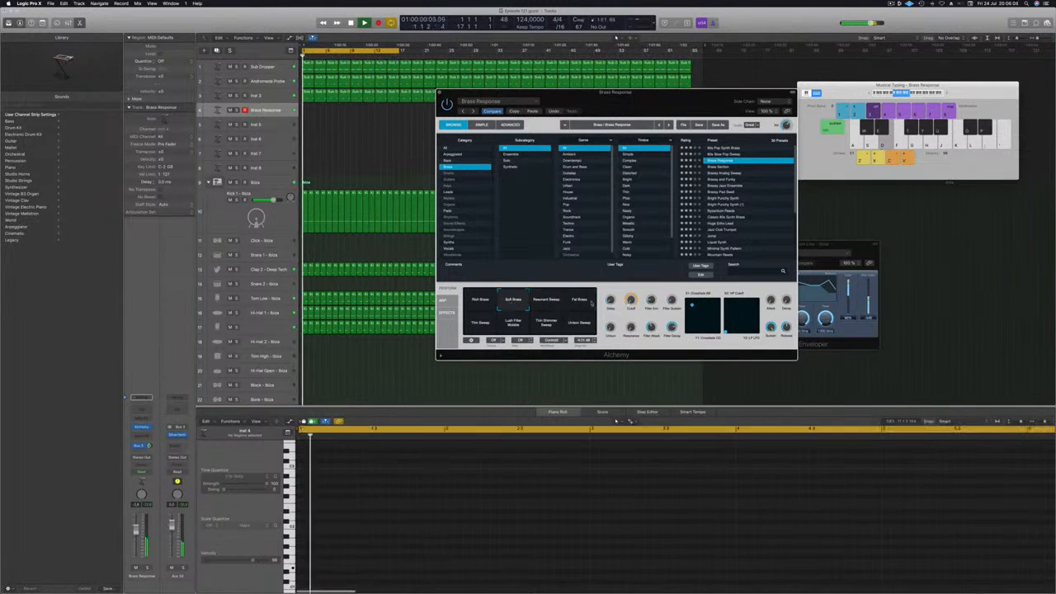
pyautogui.click(586, 301)
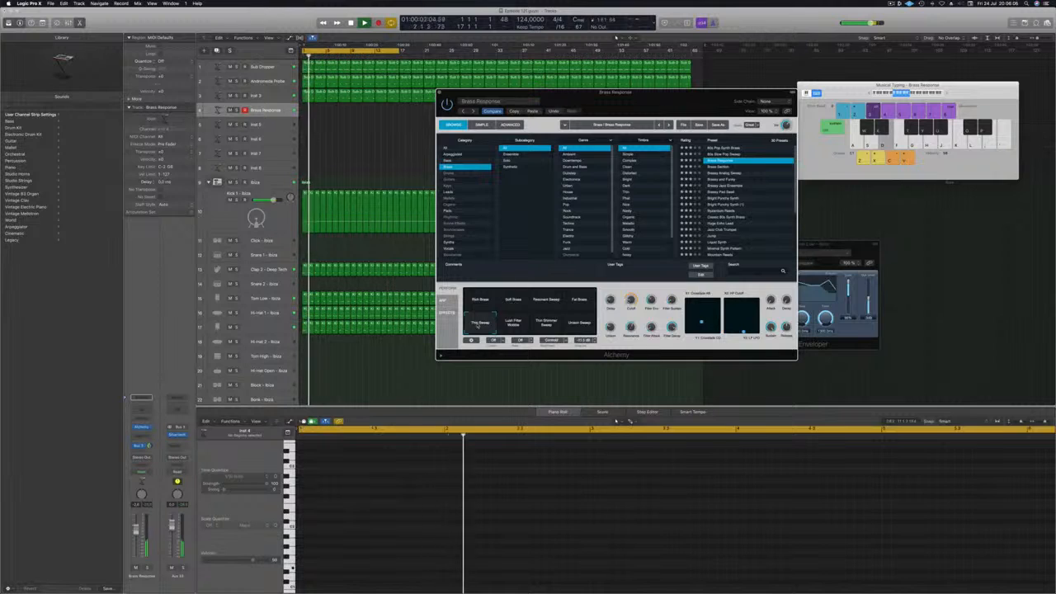
pyautogui.click(513, 323)
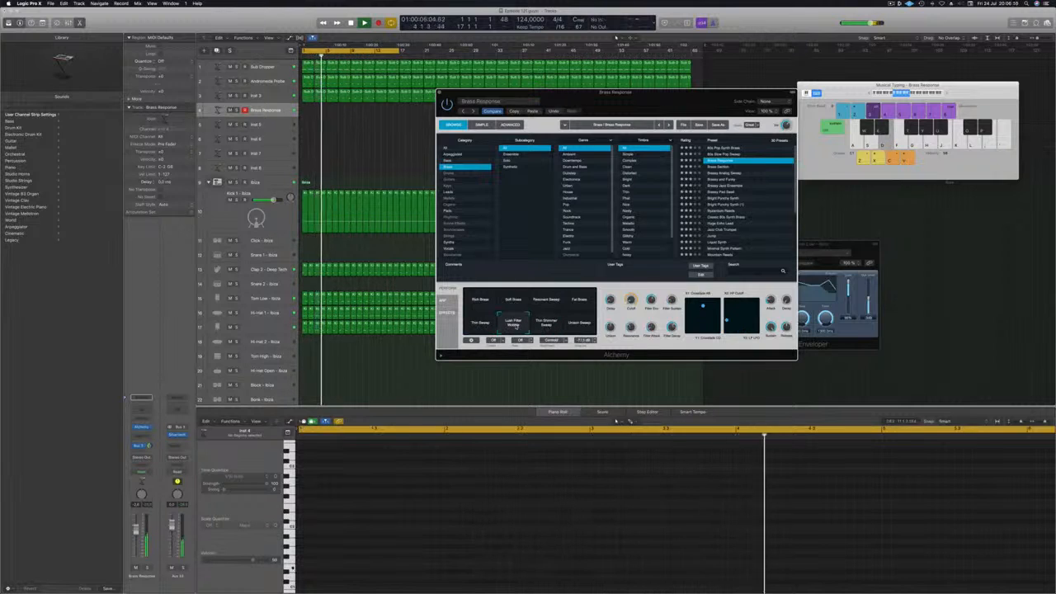
pyautogui.click(547, 325)
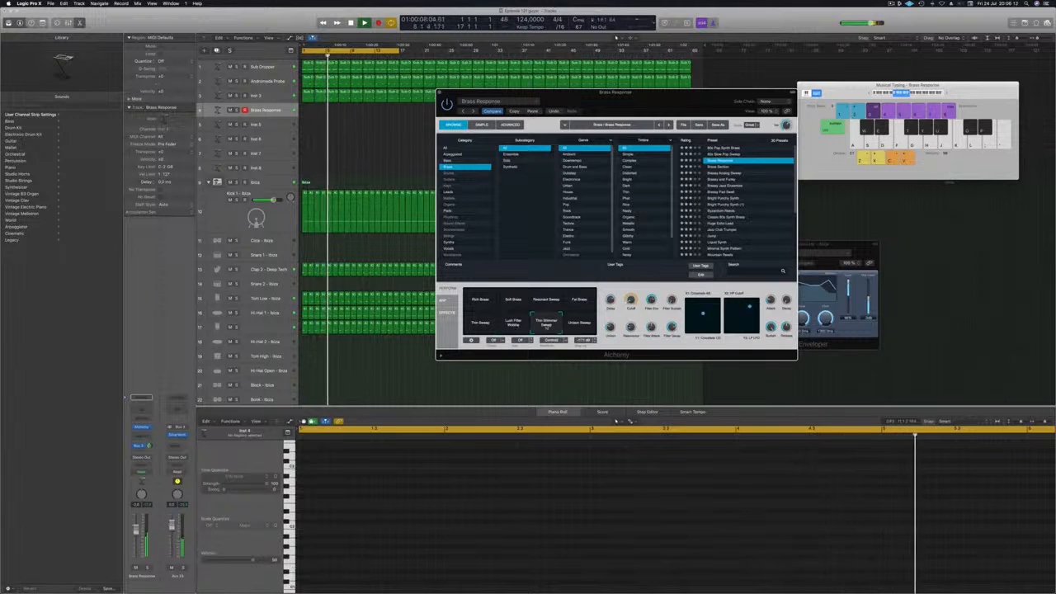
pyautogui.click(579, 323)
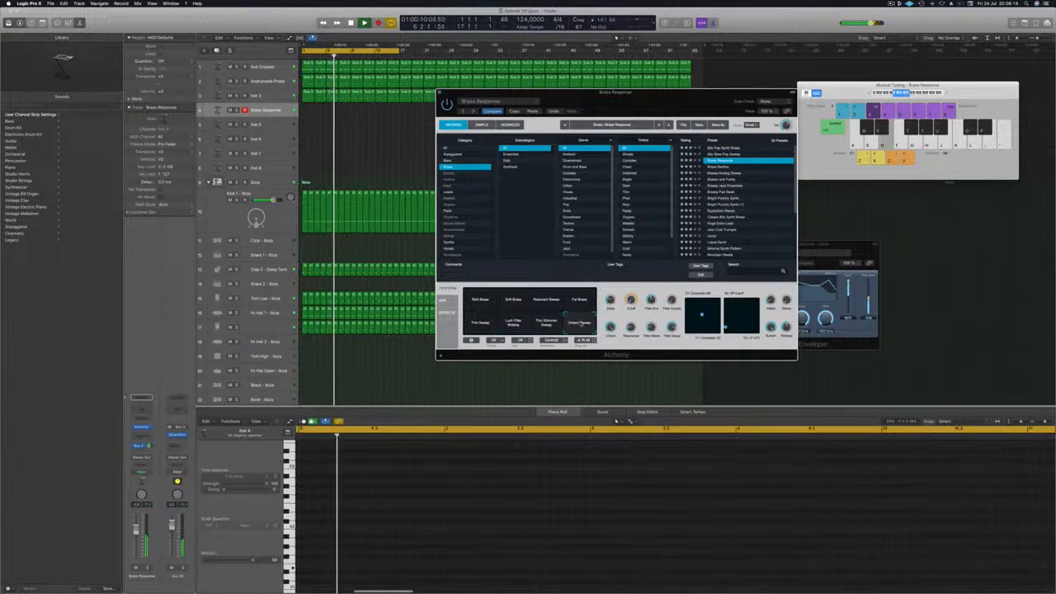
pyautogui.moveTo(136, 530); pyautogui.dragTo(137, 525)
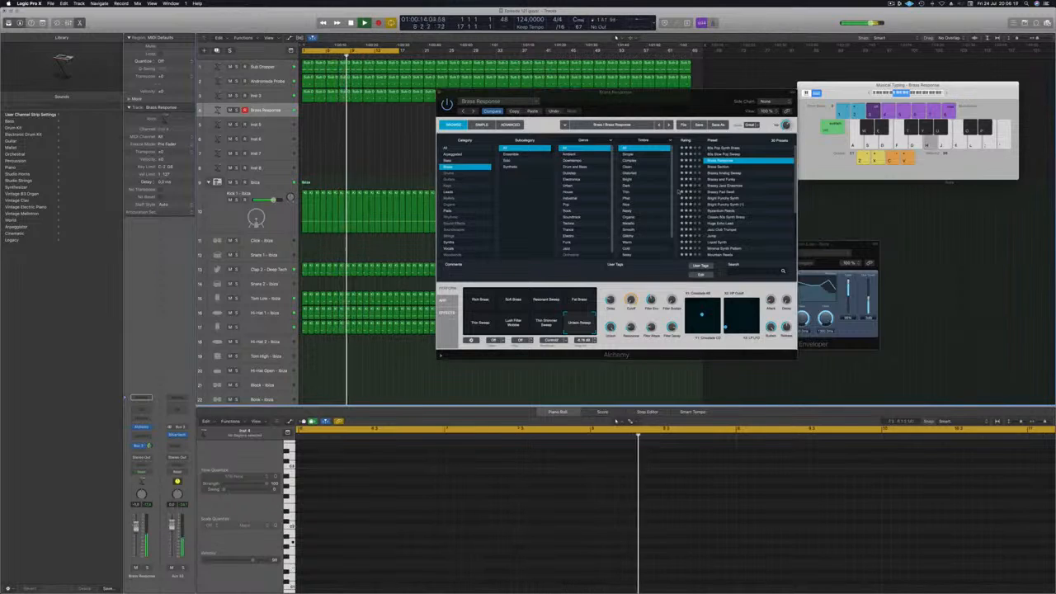
# Step: Try the Brass Section and Brassy Analog Sweep presets, auditioning performance variations of Brassy Analog Sweep
pyautogui.click(722, 170)
pyautogui.click(721, 168)
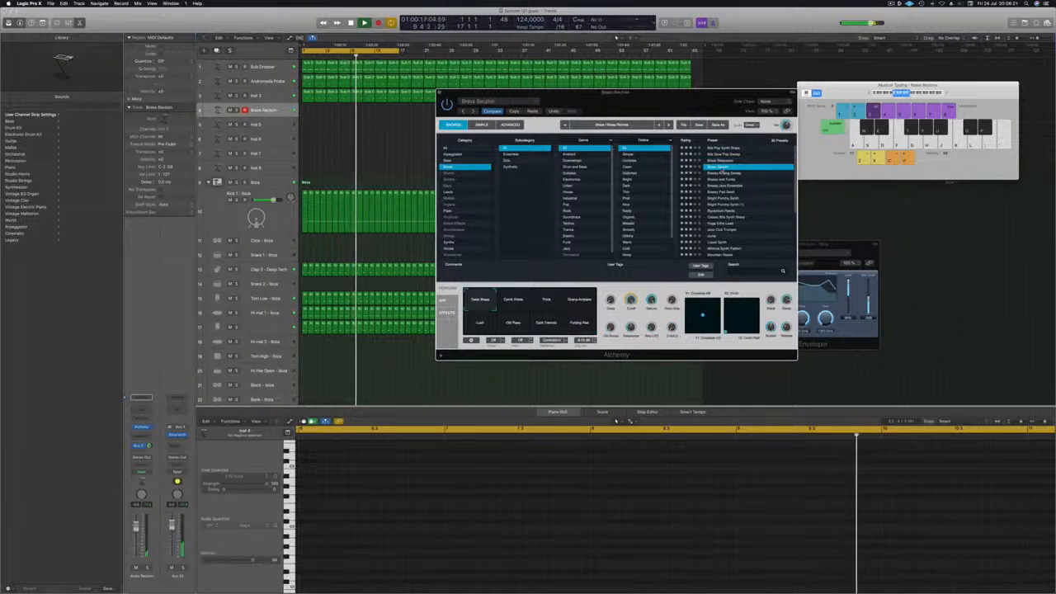
pyautogui.click(722, 174)
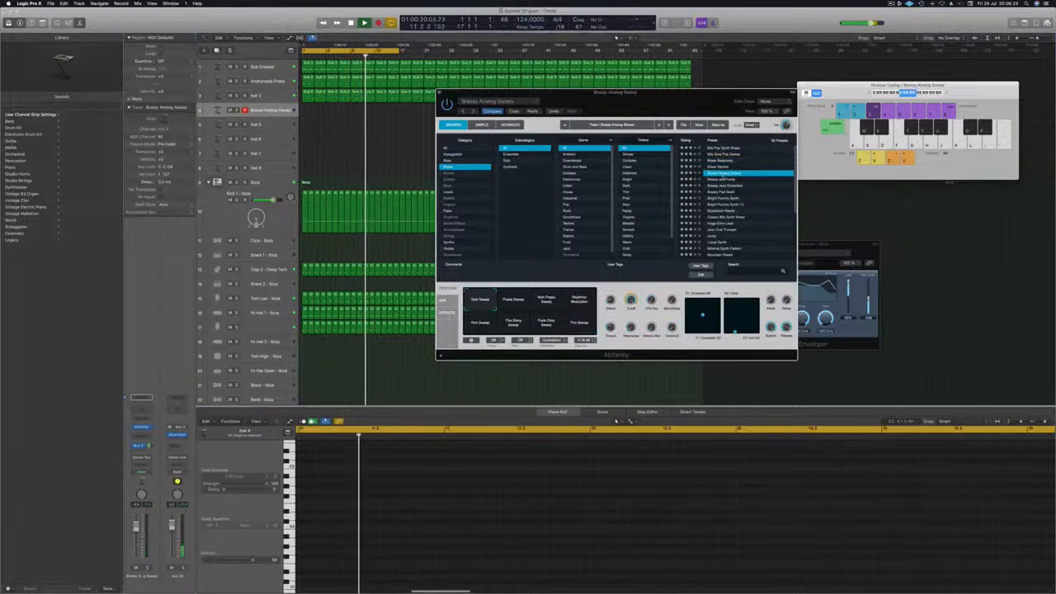
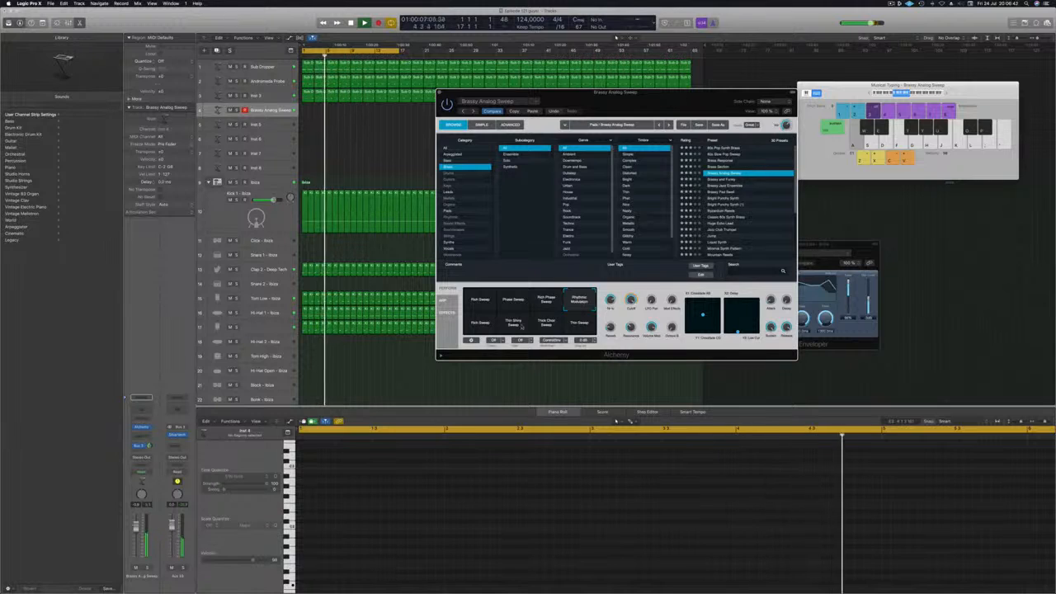
pyautogui.click(478, 323)
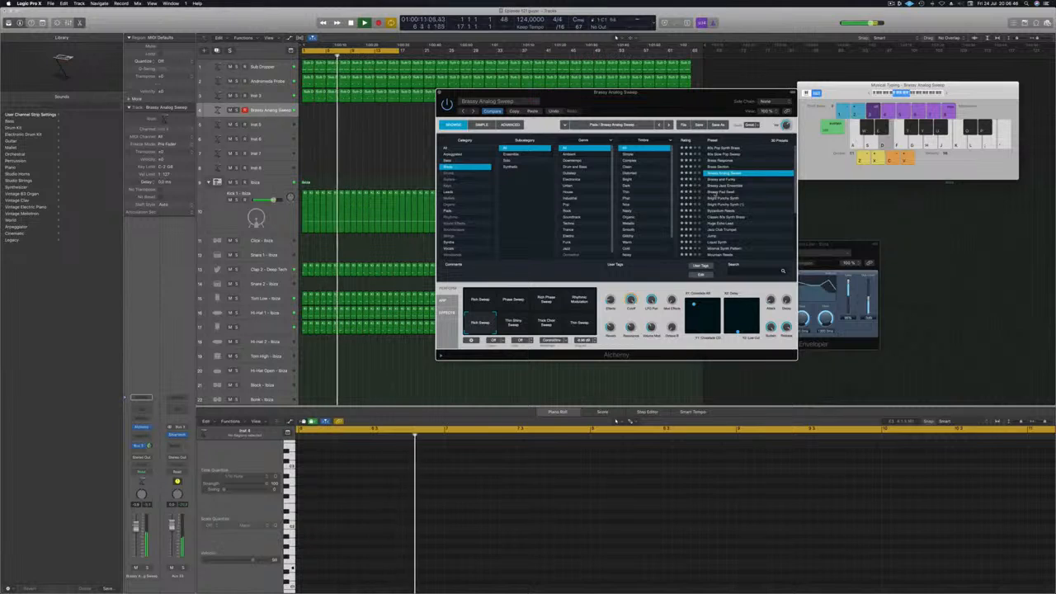
# Step: Load the Brassy and Funky preset, compare its performance variations, and select Dark
pyautogui.click(720, 179)
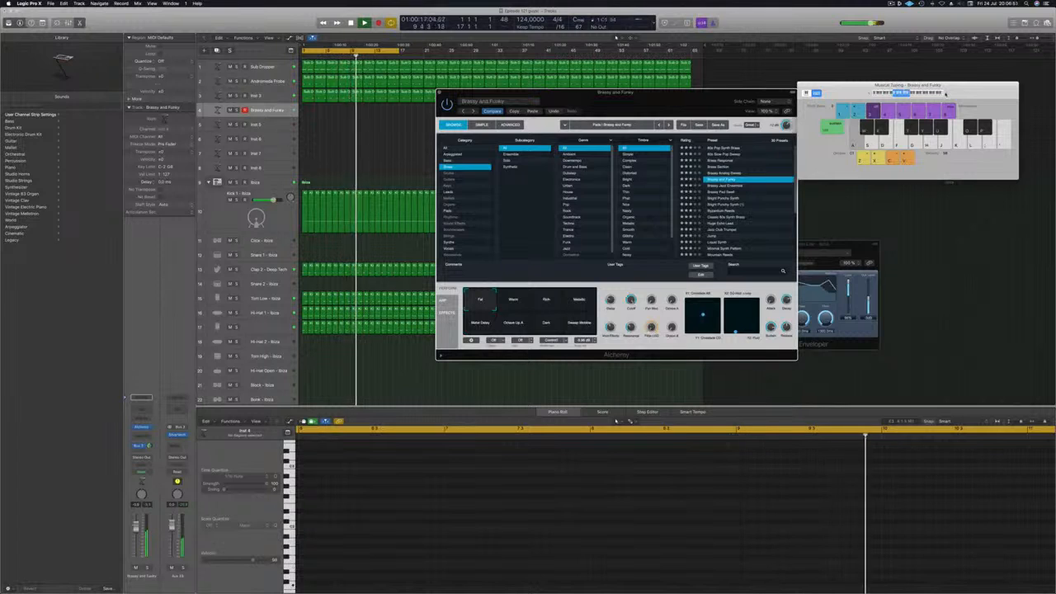
pyautogui.click(513, 302)
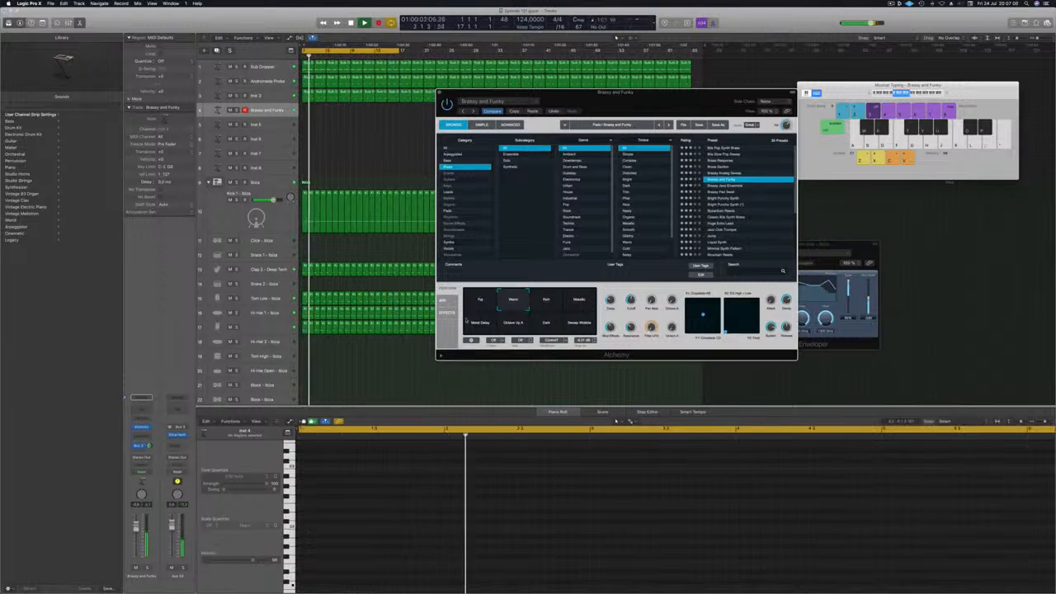
pyautogui.click(480, 325)
pyautogui.click(513, 325)
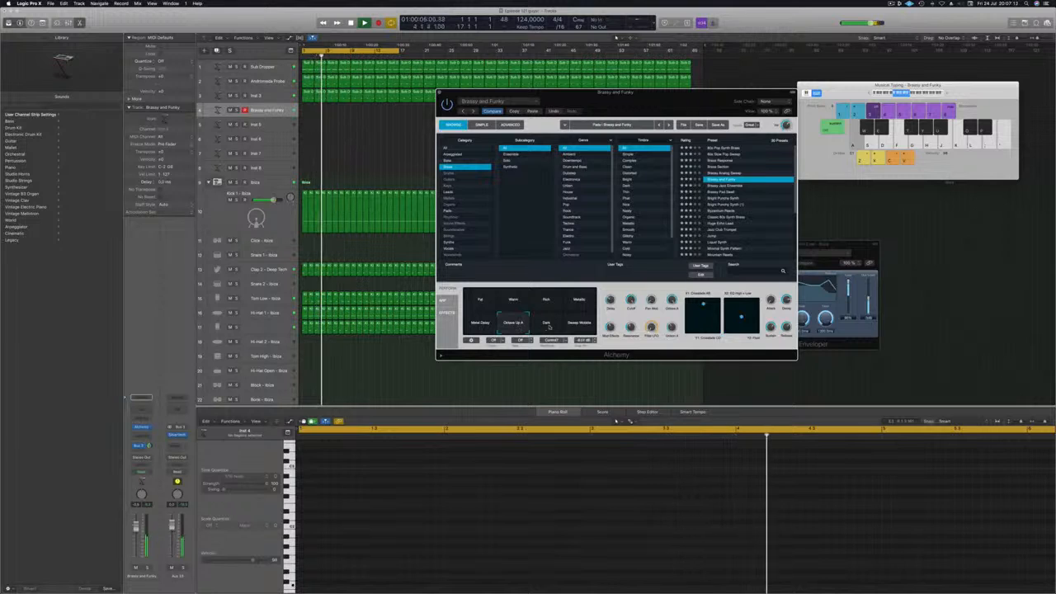
pyautogui.click(548, 327)
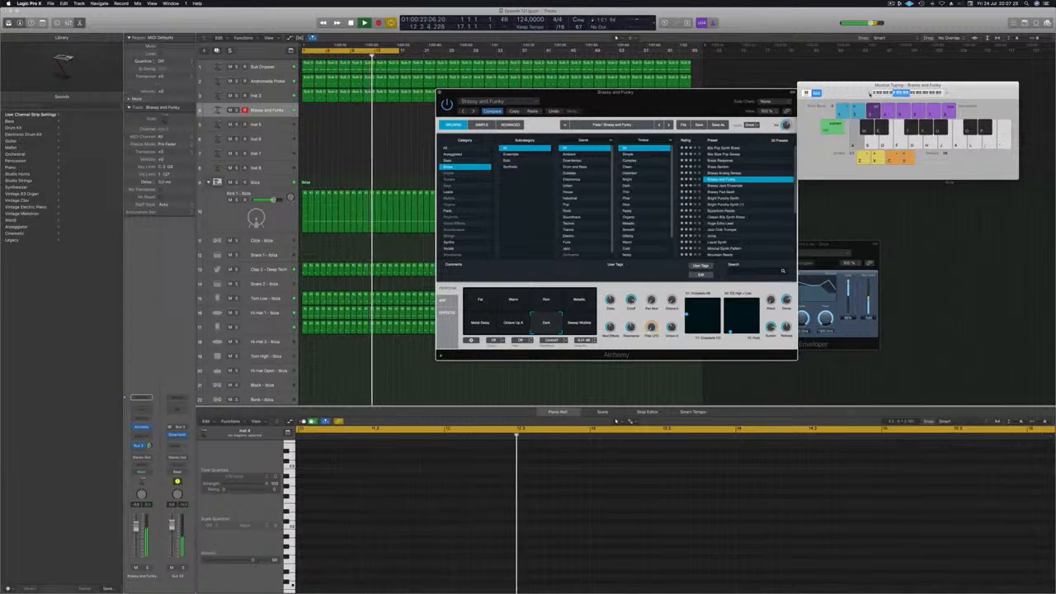
pyautogui.moveTo(739, 98); pyautogui.dragTo(737, 85)
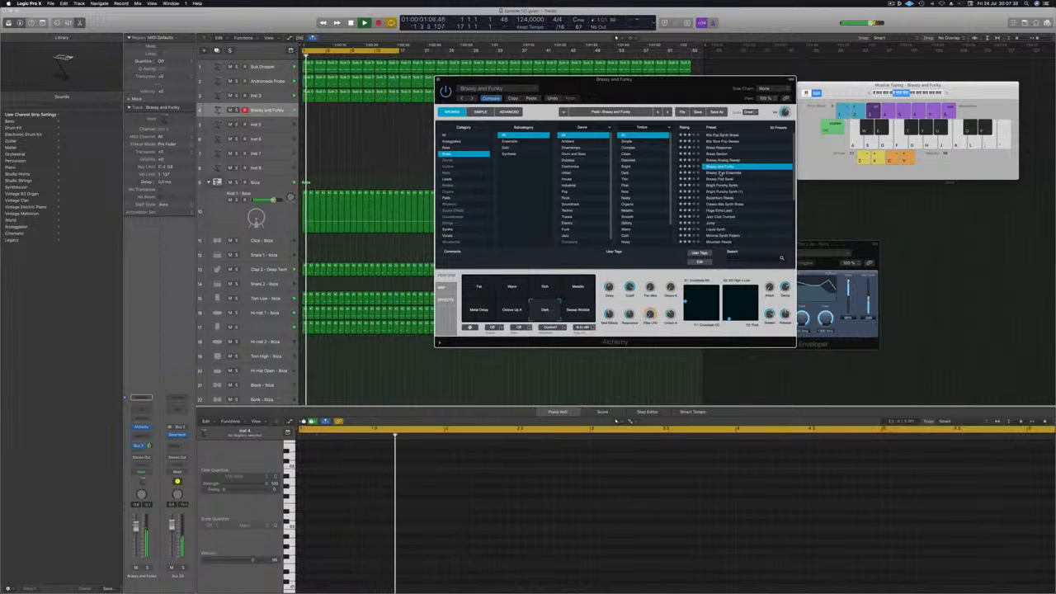
# Step: Audition the Brassy Jazz Ensemble preset on the fourth track, trying several of its performance snapshots, including Thin
pyautogui.click(720, 172)
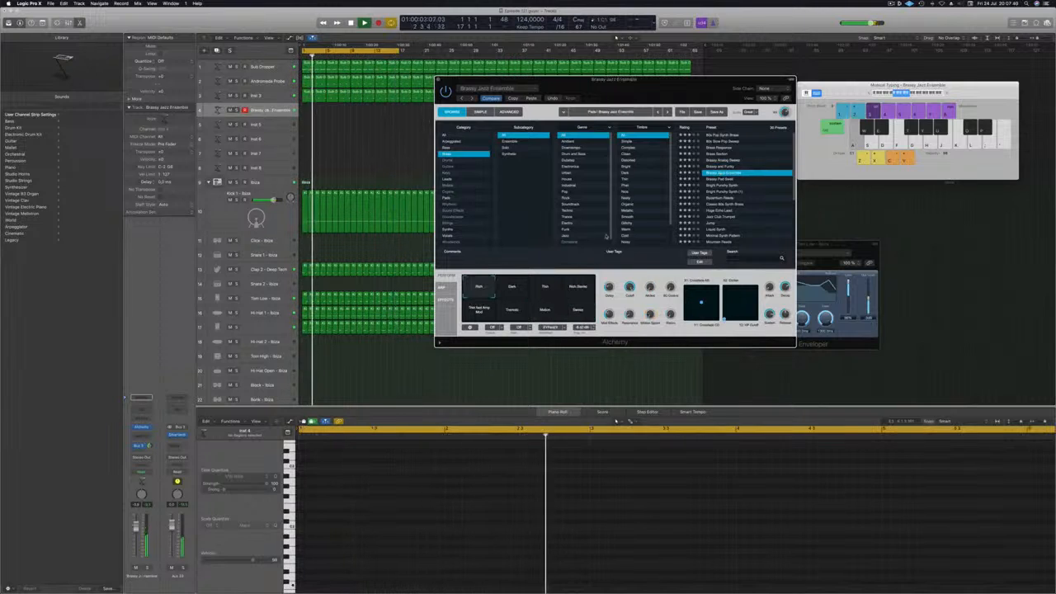
pyautogui.click(554, 290)
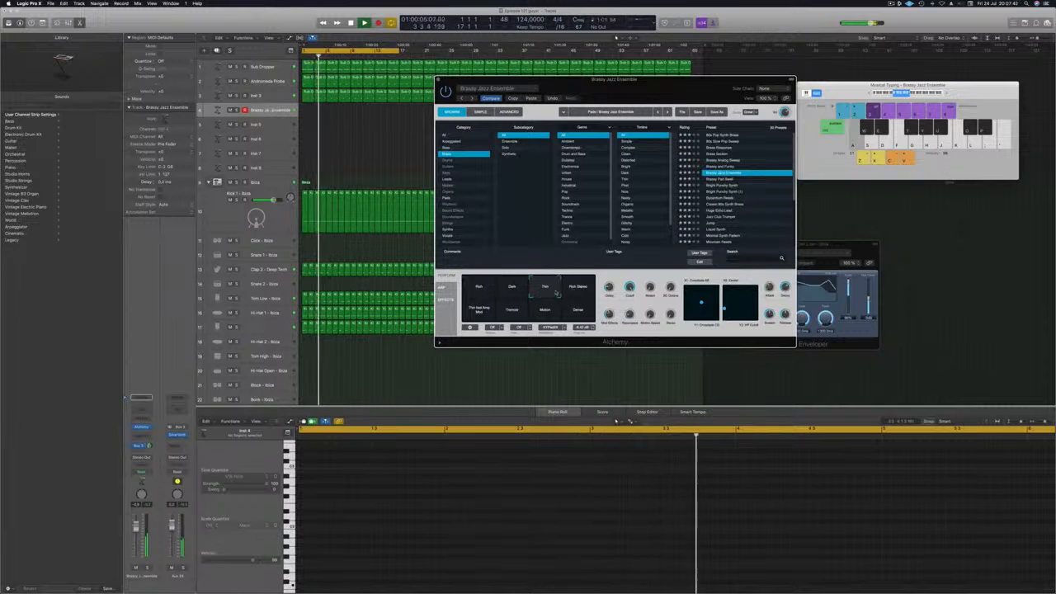
pyautogui.click(579, 292)
pyautogui.click(580, 310)
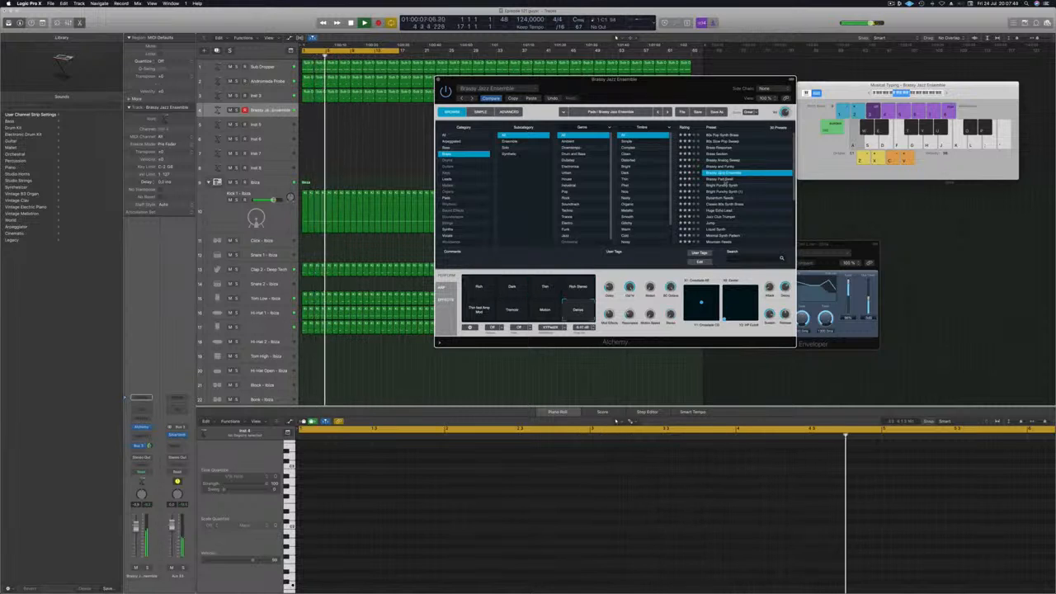
# Step: Audition the Bright Punchy Synth preset with its Big Brass, Small Brass and Soft Comp snapshots
pyautogui.click(722, 185)
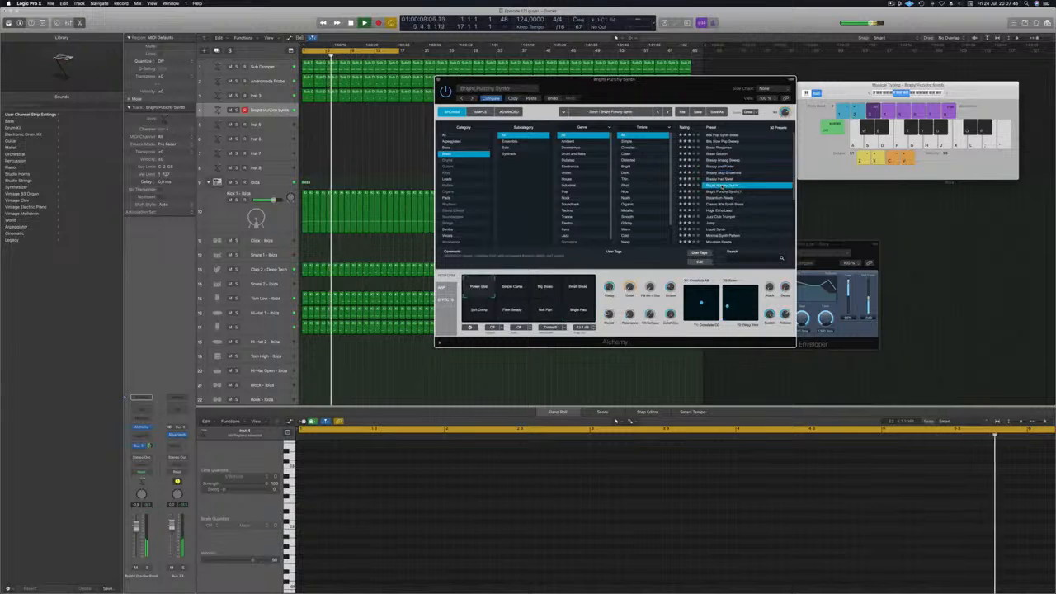
pyautogui.click(544, 289)
pyautogui.click(574, 291)
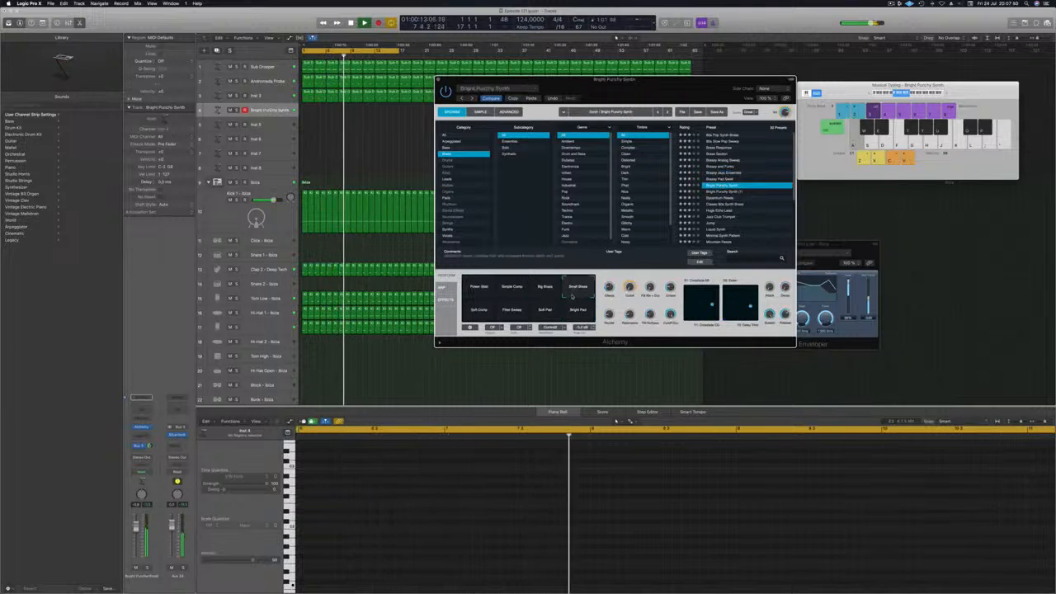
pyautogui.click(477, 315)
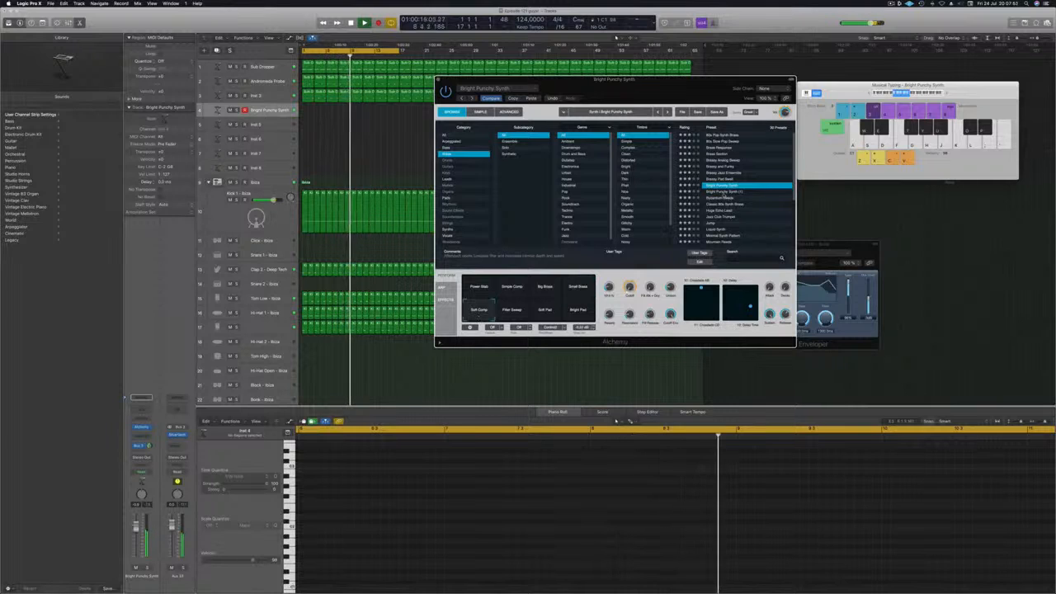
# Step: Load the Byzantium Reeds preset and try its Chopper and Bright Delay Lead snapshots
pyautogui.click(724, 193)
pyautogui.click(722, 199)
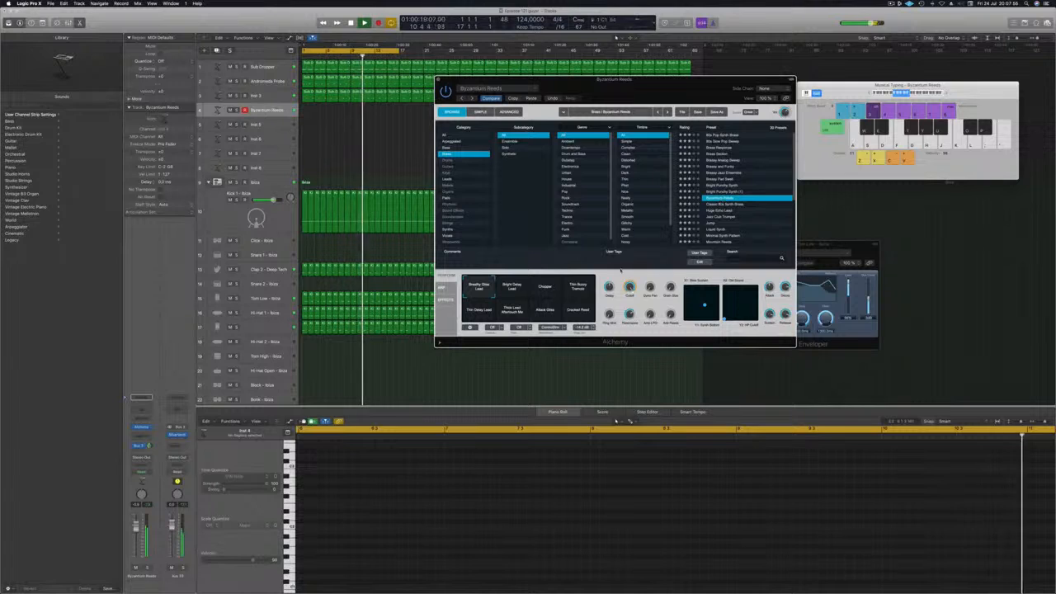
pyautogui.click(551, 293)
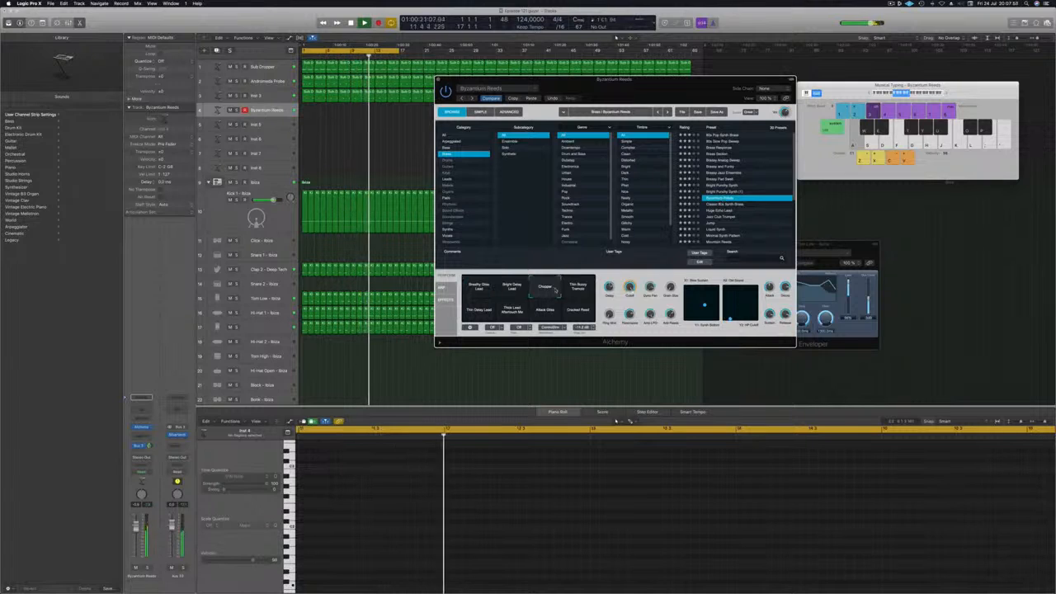
pyautogui.click(512, 292)
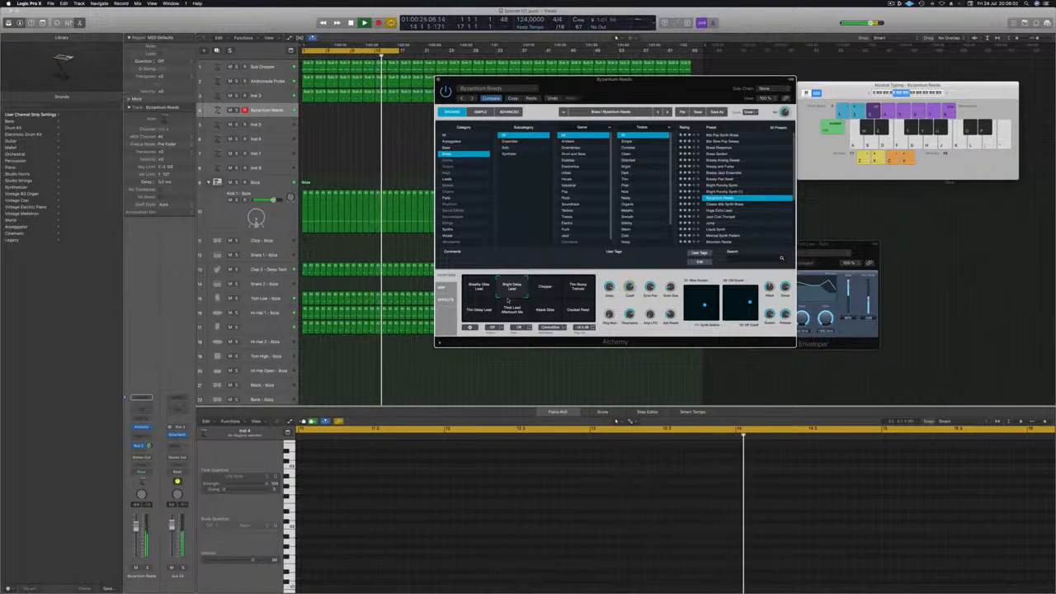
# Step: Move the Alchemy window aside, audition more Byzantium Reeds snapshots and settle on Attack Glide
pyautogui.moveTo(663, 90); pyautogui.dragTo(838, 61)
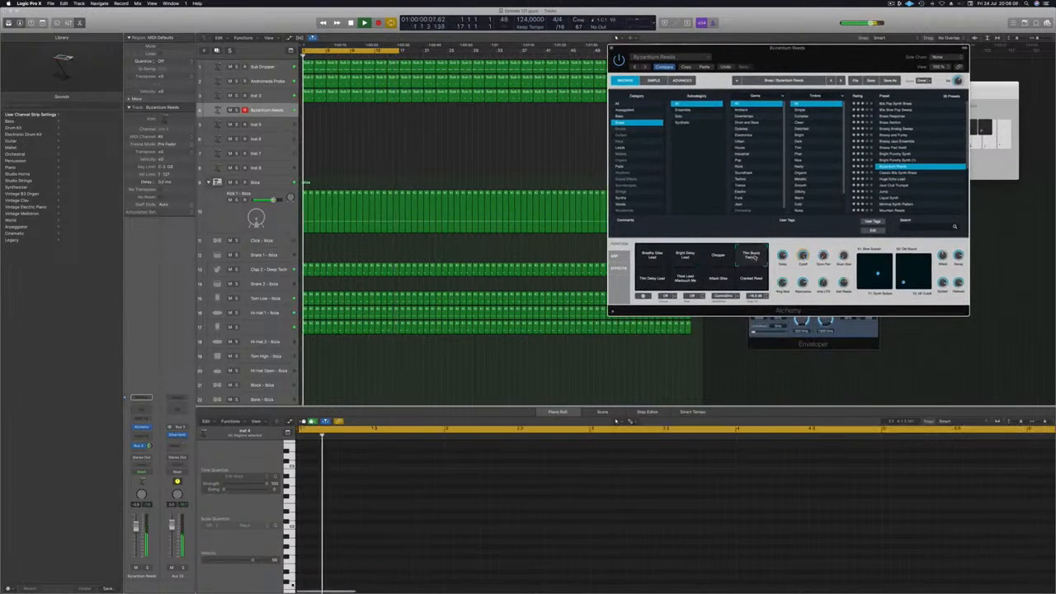
pyautogui.click(656, 282)
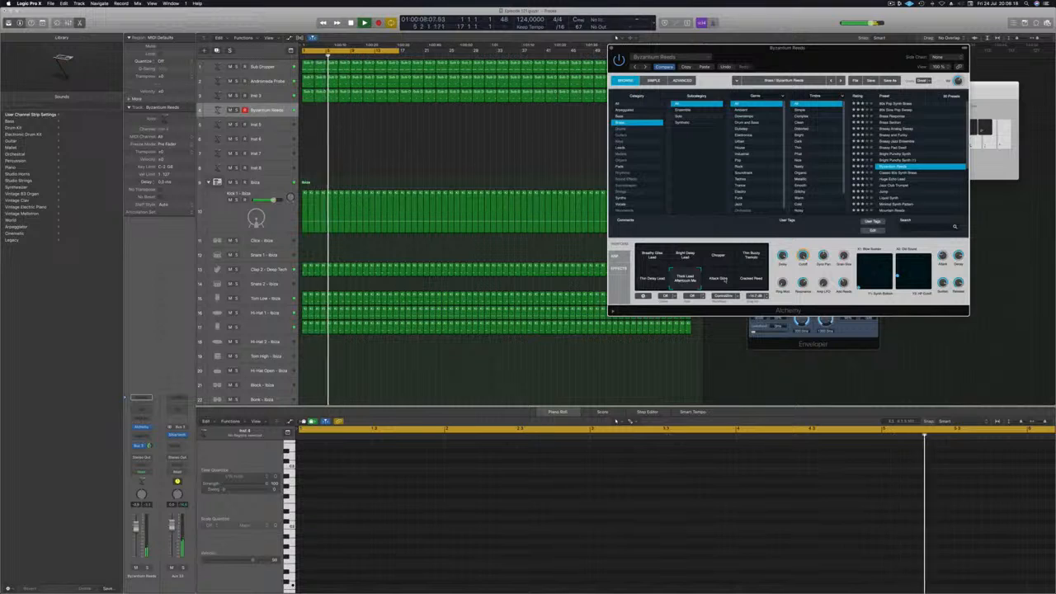
pyautogui.click(720, 280)
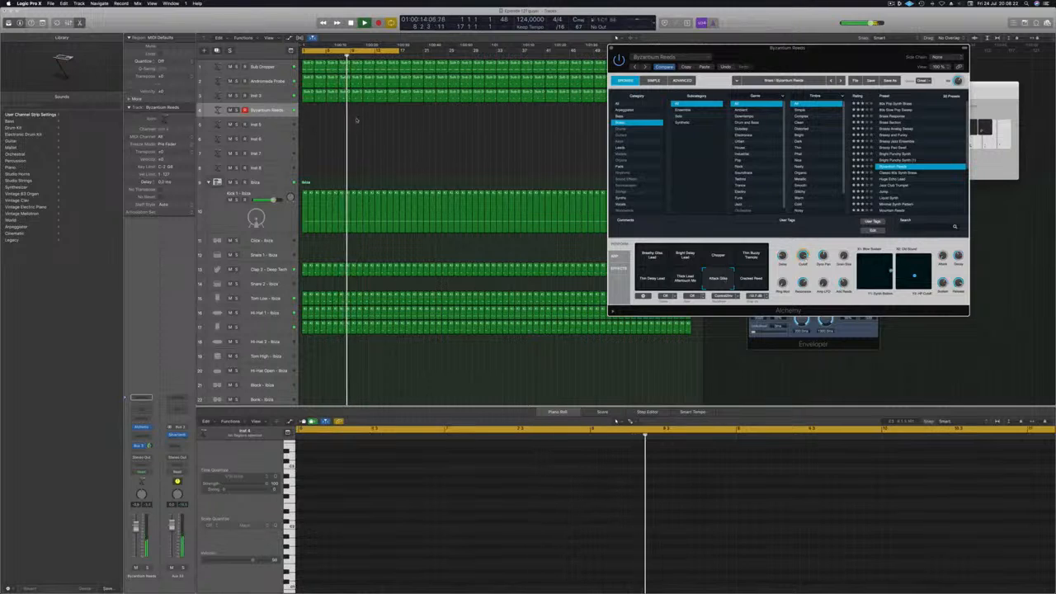
# Step: Record one sustained note of about four bars from bar 1 on the Byzantium Reeds track, play it back and copy the region to bar 9
pyautogui.press('r')
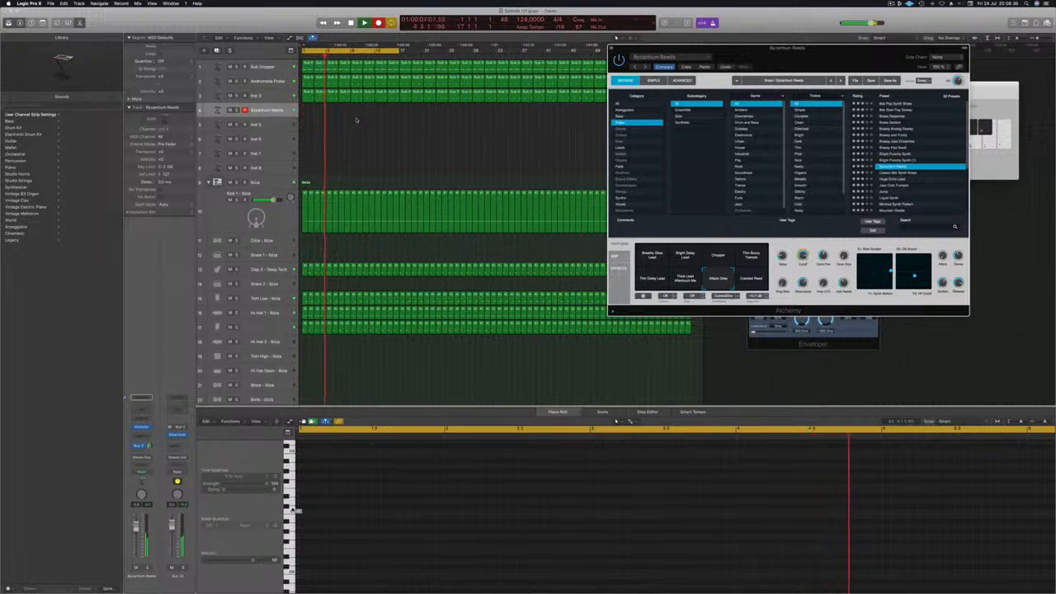
pyautogui.press('space')
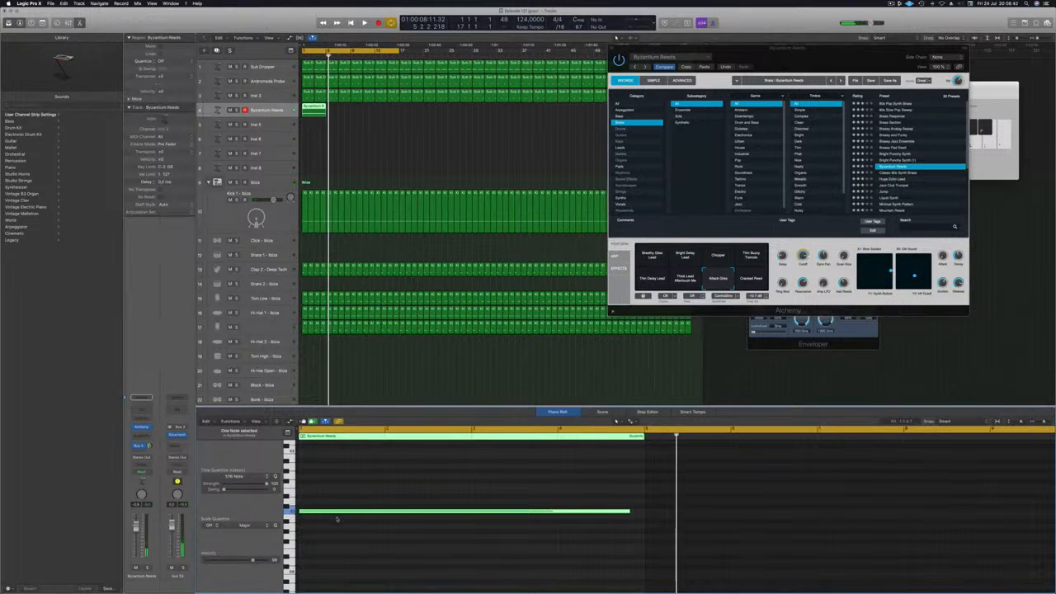
pyautogui.press('Return')
pyautogui.press('space')
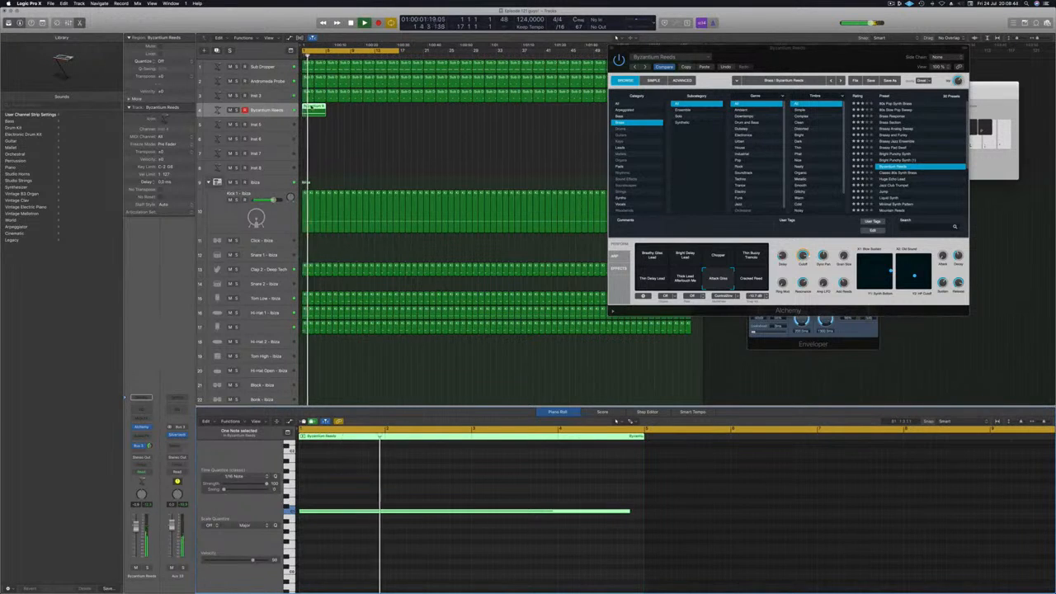
pyautogui.moveTo(317, 109); pyautogui.dragTo(361, 112)
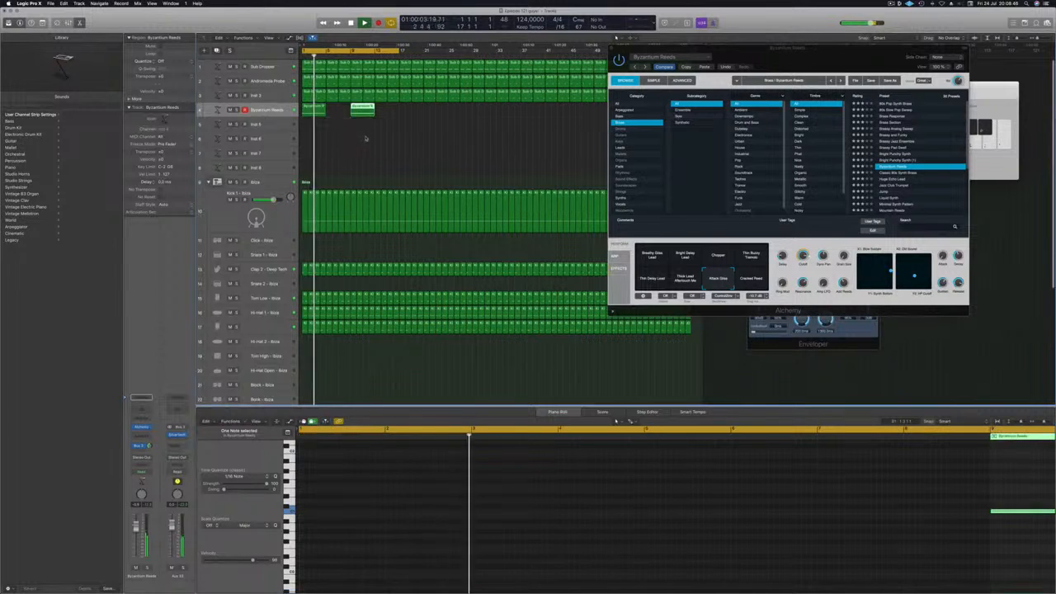
pyautogui.click(652, 259)
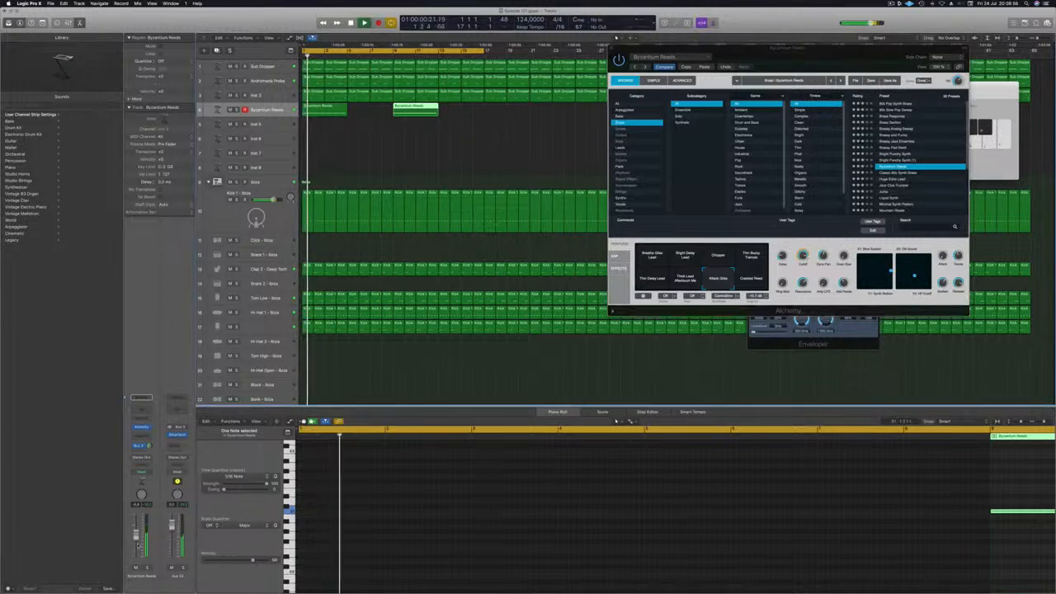
# Step: Add a Channel EQ to the Byzantium Reeds track with a low cut at about 200 Hz, and close the EQ and Alchemy windows
pyautogui.click(141, 399)
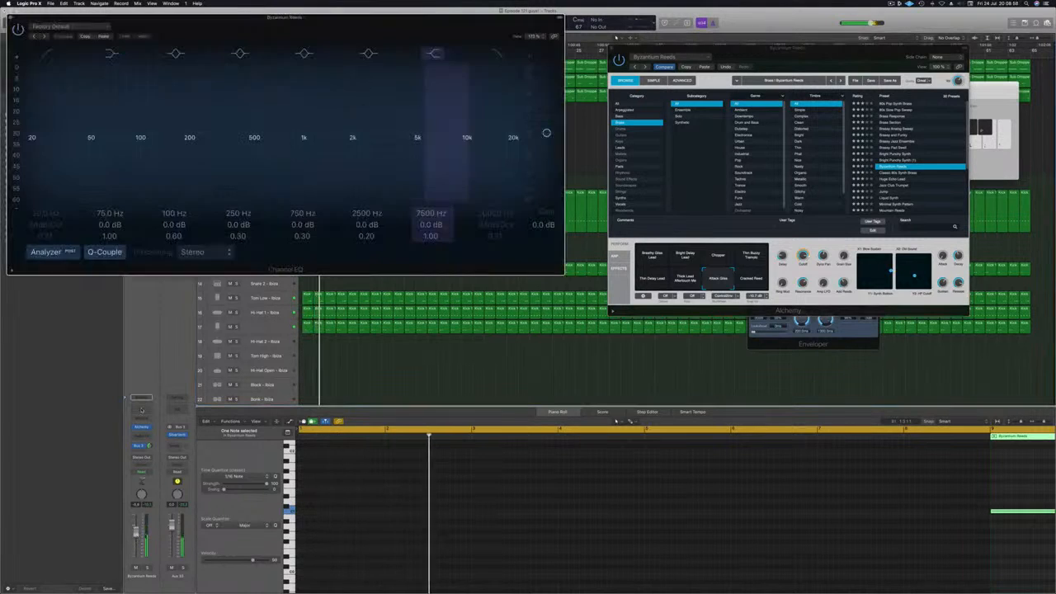
pyautogui.click(49, 53)
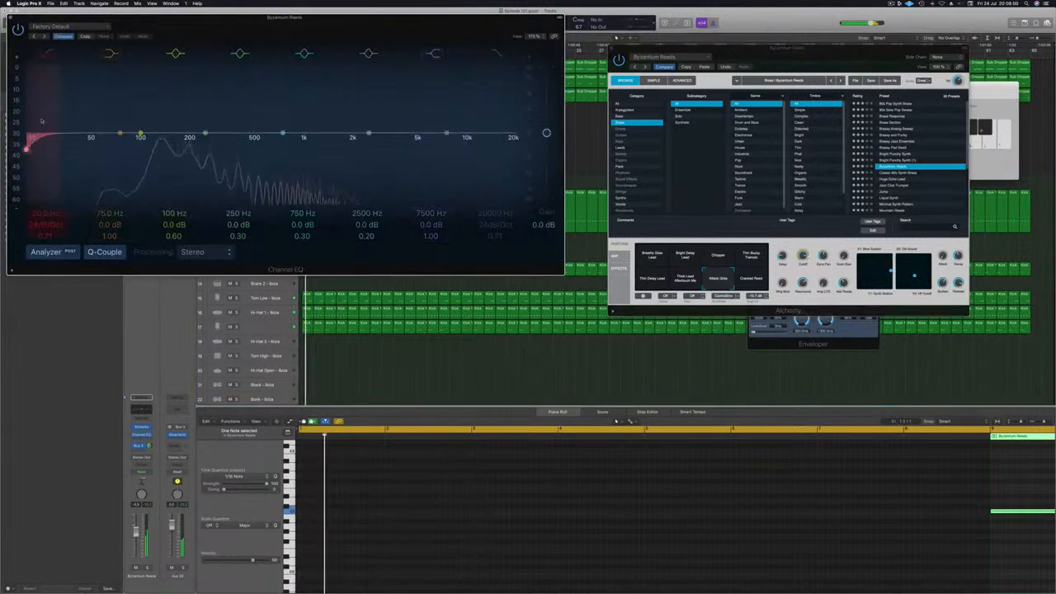
pyautogui.moveTo(33, 134); pyautogui.dragTo(216, 127)
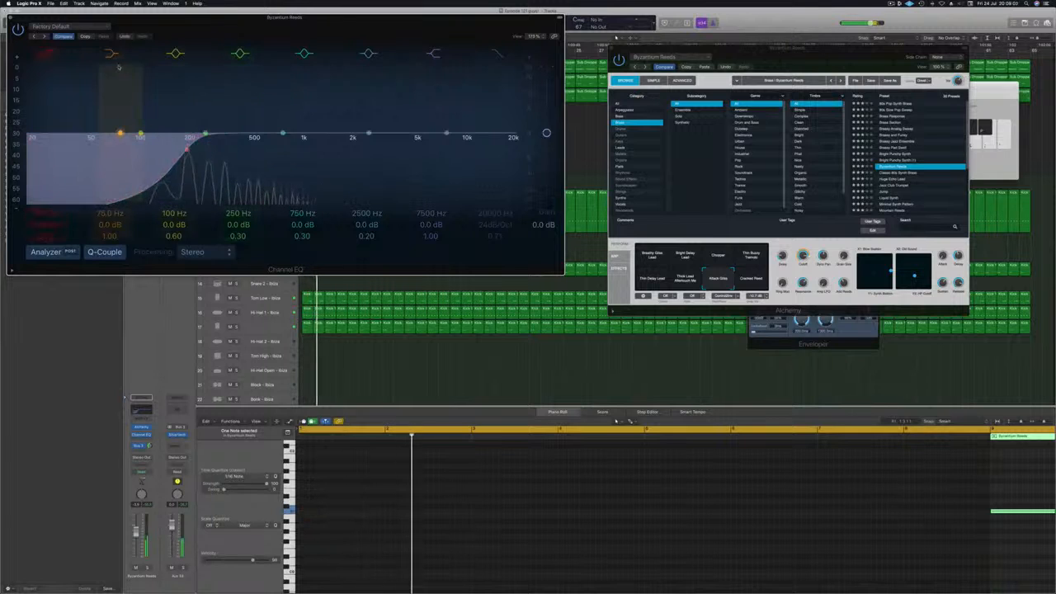
pyautogui.press('super+w')
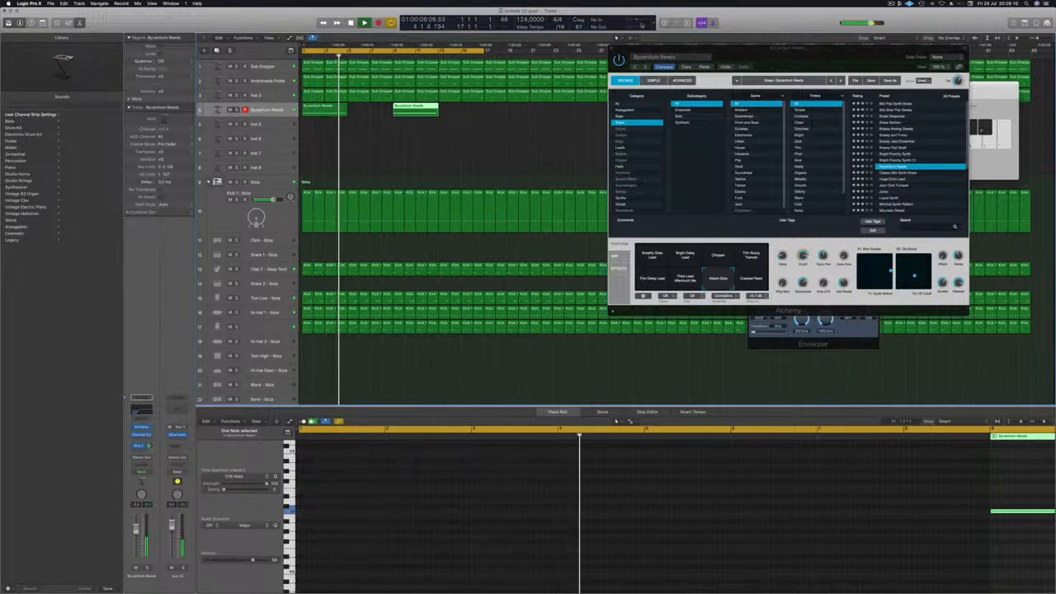
pyautogui.press('super+w')
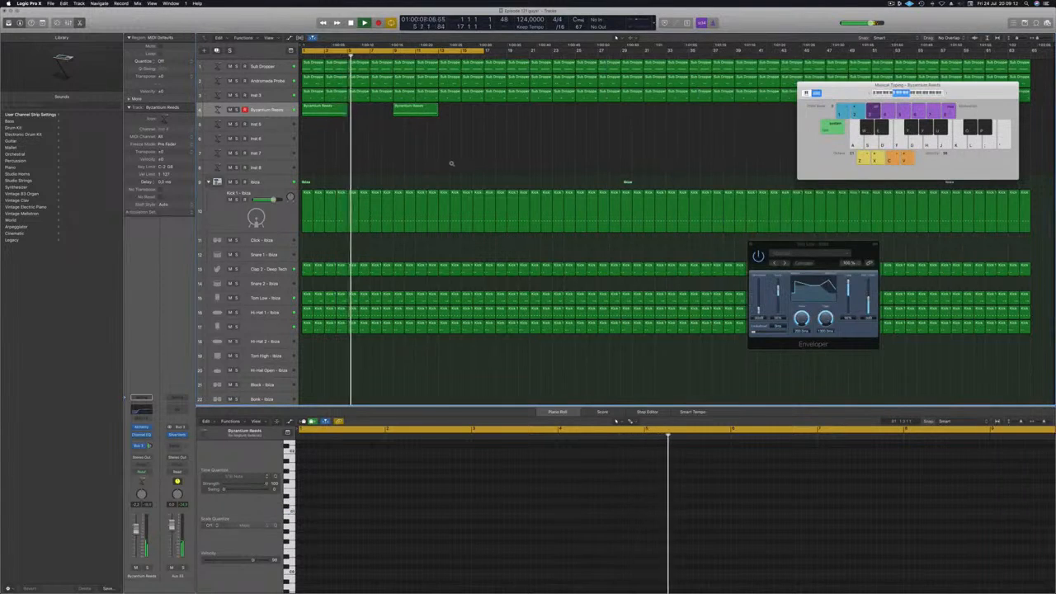
# Step: Copy the Byzantium Reeds regions along their track so that one starts every eight bars through bar 57
pyautogui.press('space')
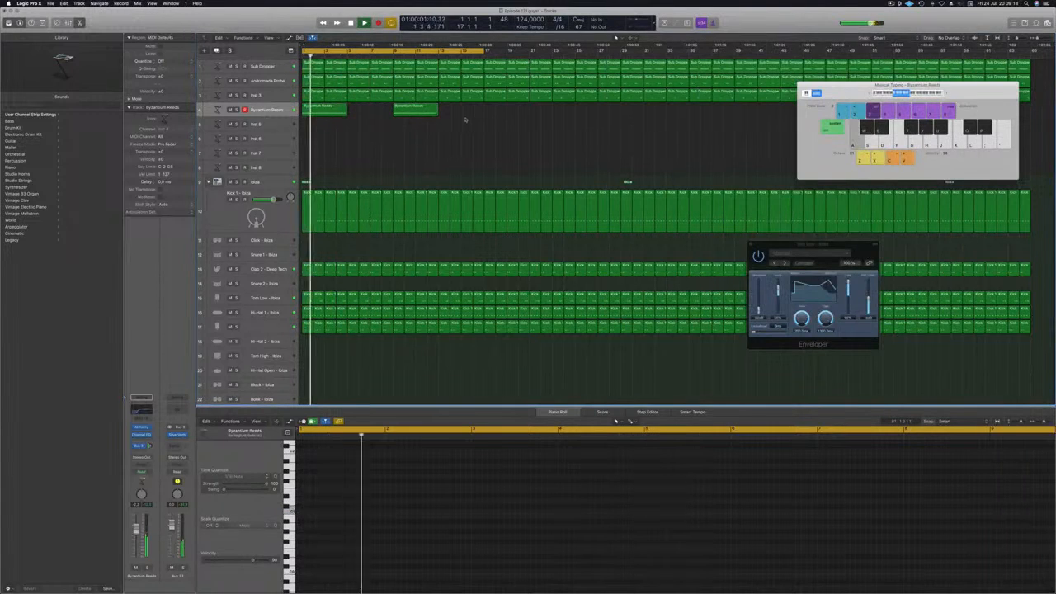
pyautogui.moveTo(469, 119); pyautogui.dragTo(512, 114)
pyautogui.keyDown('shift'); pyautogui.click(328, 114); pyautogui.keyUp('shift')
pyautogui.press('super+k')
pyautogui.press('super+k')
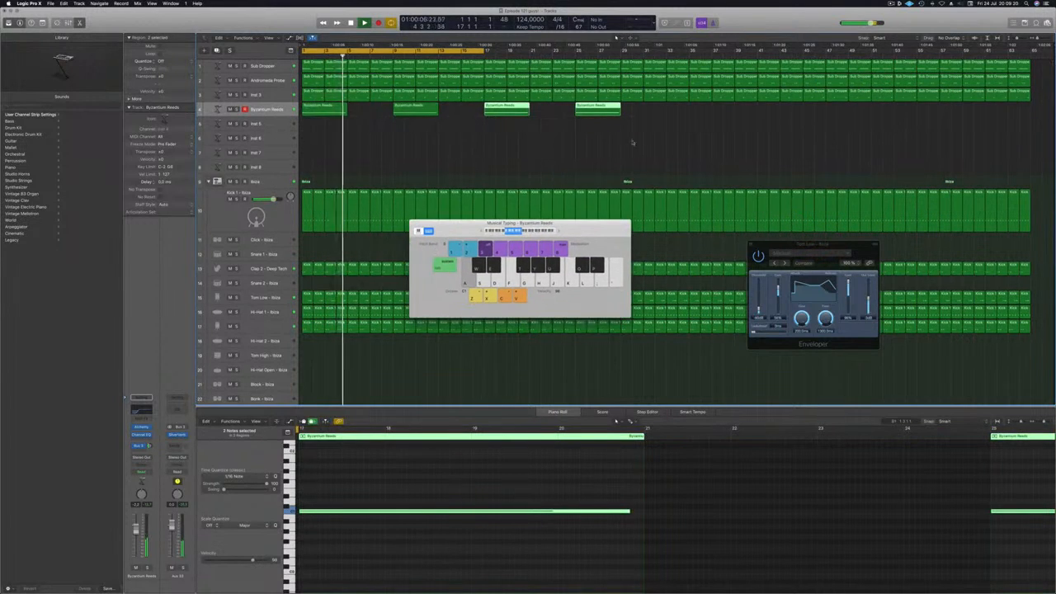
pyautogui.moveTo(642, 113); pyautogui.dragTo(687, 116)
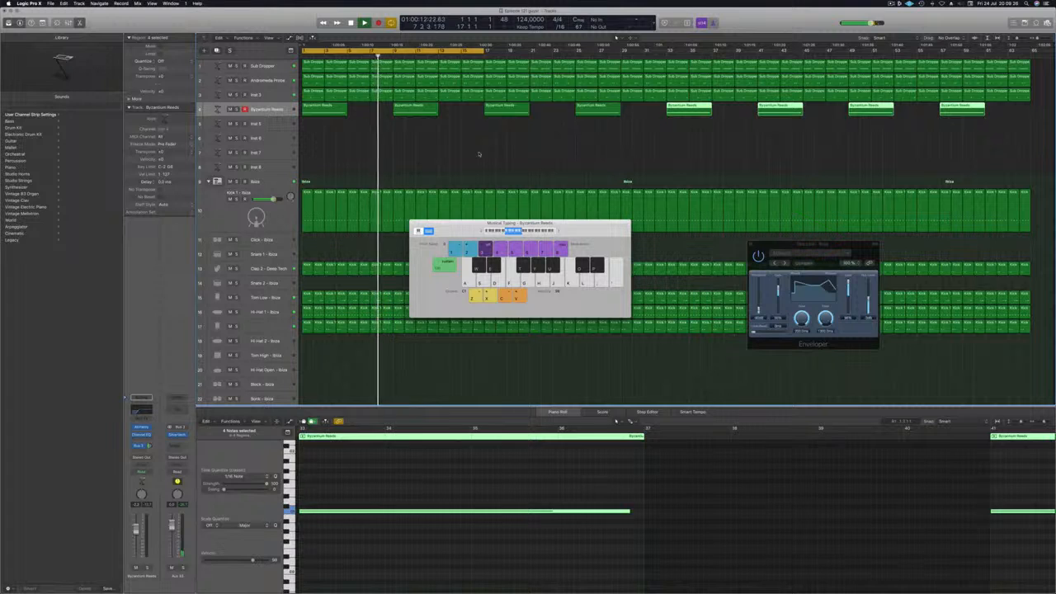
# Step: Solo the Sub Dropper track and the Andromeda Probe track in turn to hear each alone, leaving both unsoloed
pyautogui.click(237, 66)
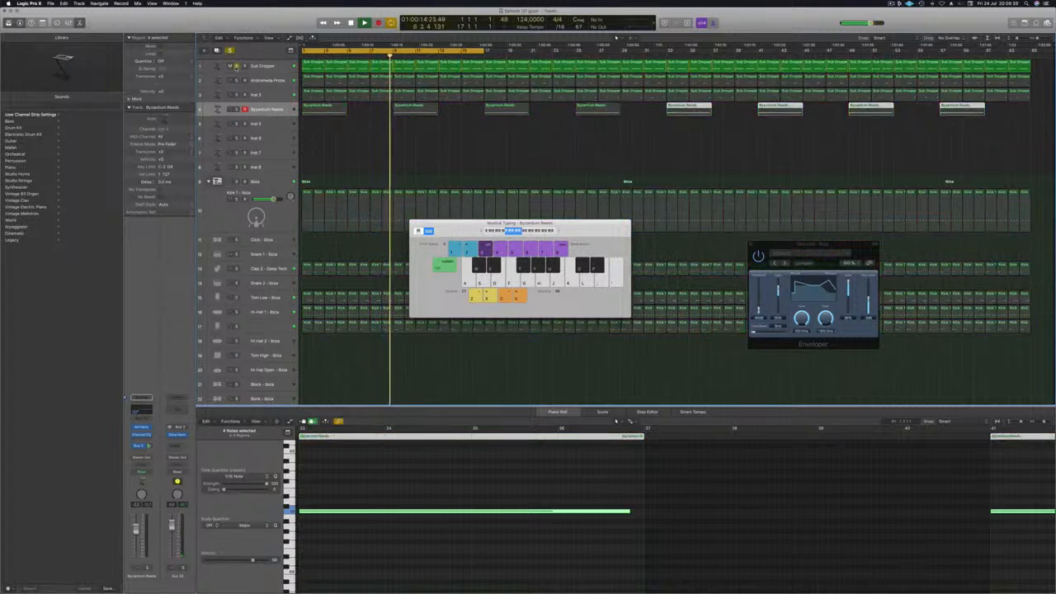
pyautogui.click(237, 66)
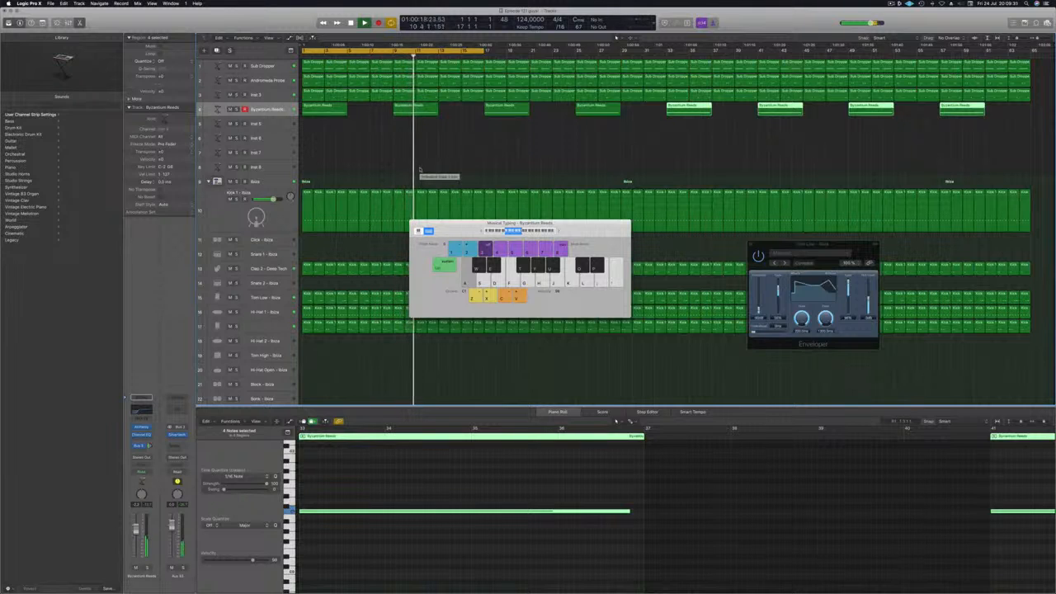
pyautogui.click(237, 80)
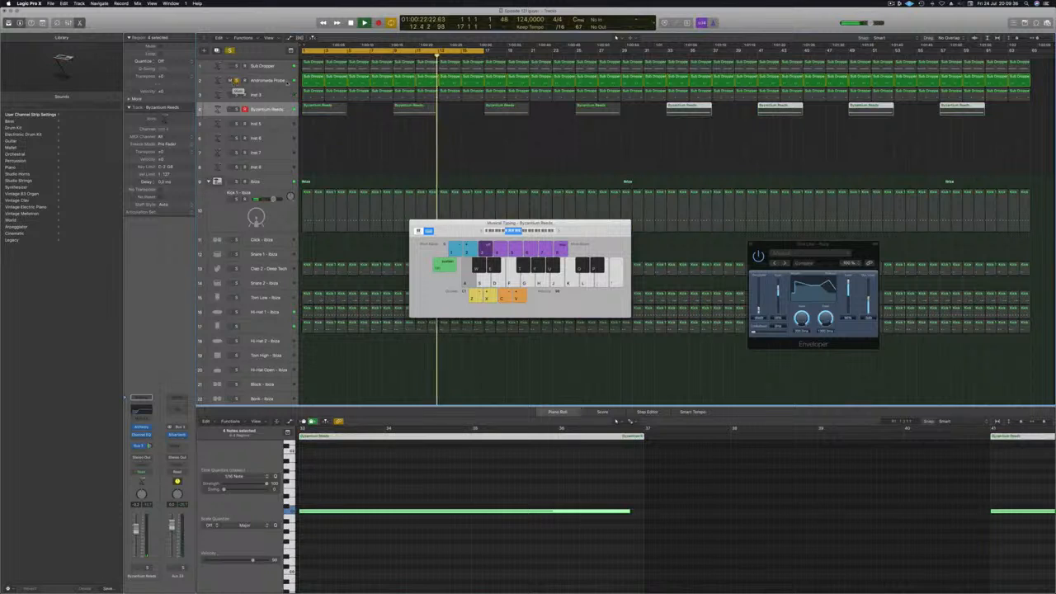
pyautogui.click(286, 81)
pyautogui.press('s')
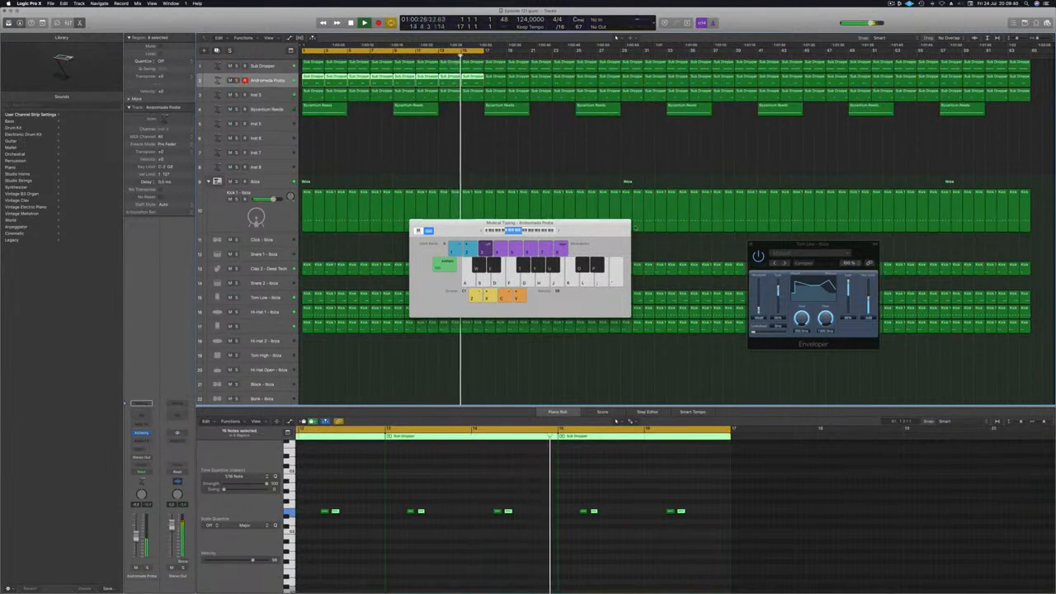
# Step: Move the Musical Typing window clear of the kick regions and select the Byzantium Reeds track, leaving no region selected
pyautogui.moveTo(516, 236); pyautogui.dragTo(812, 181)
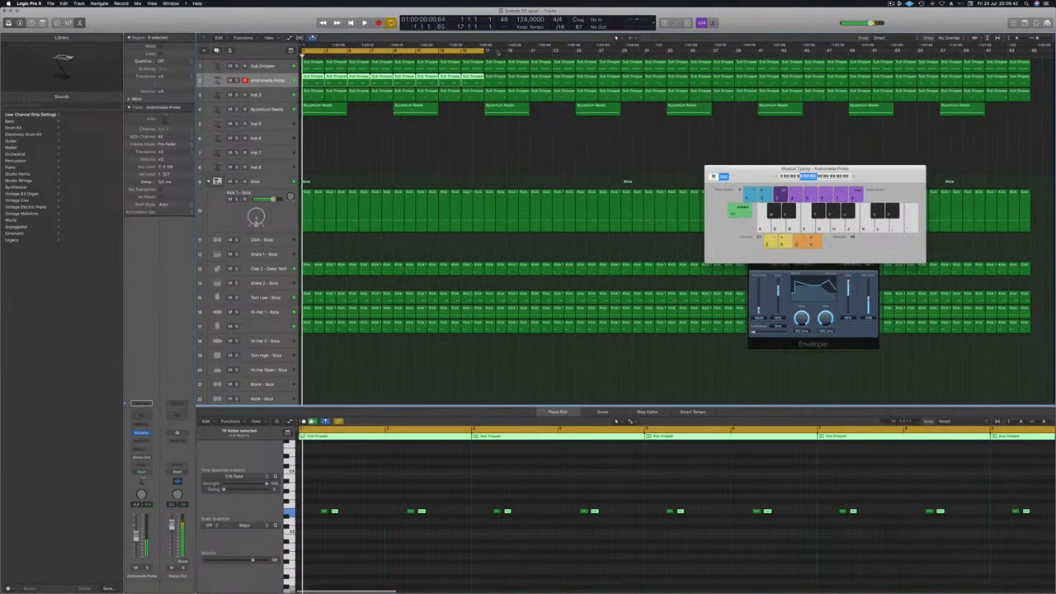
pyautogui.click(272, 109)
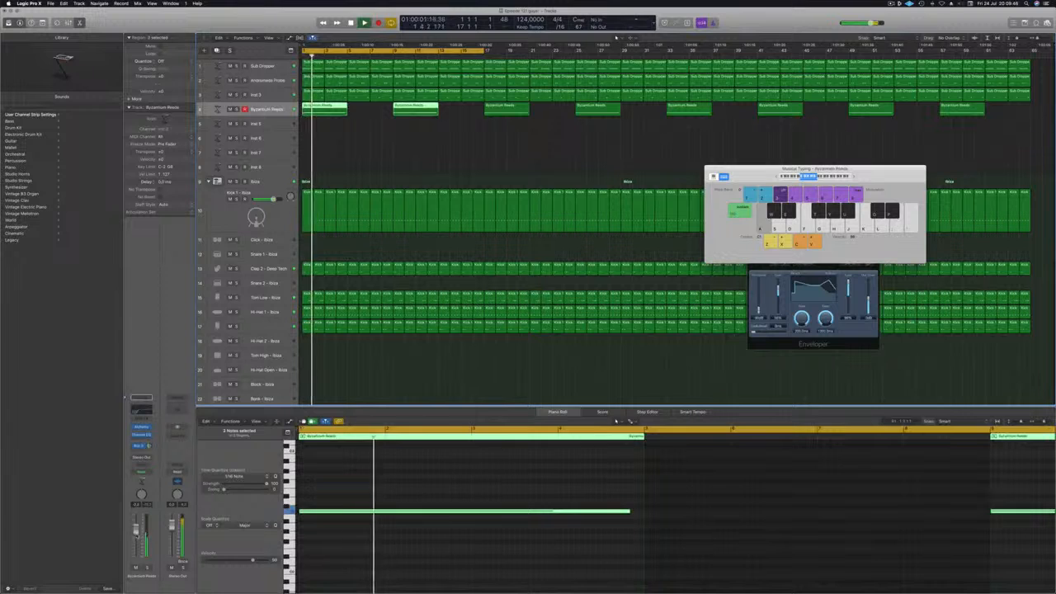
pyautogui.click(410, 170)
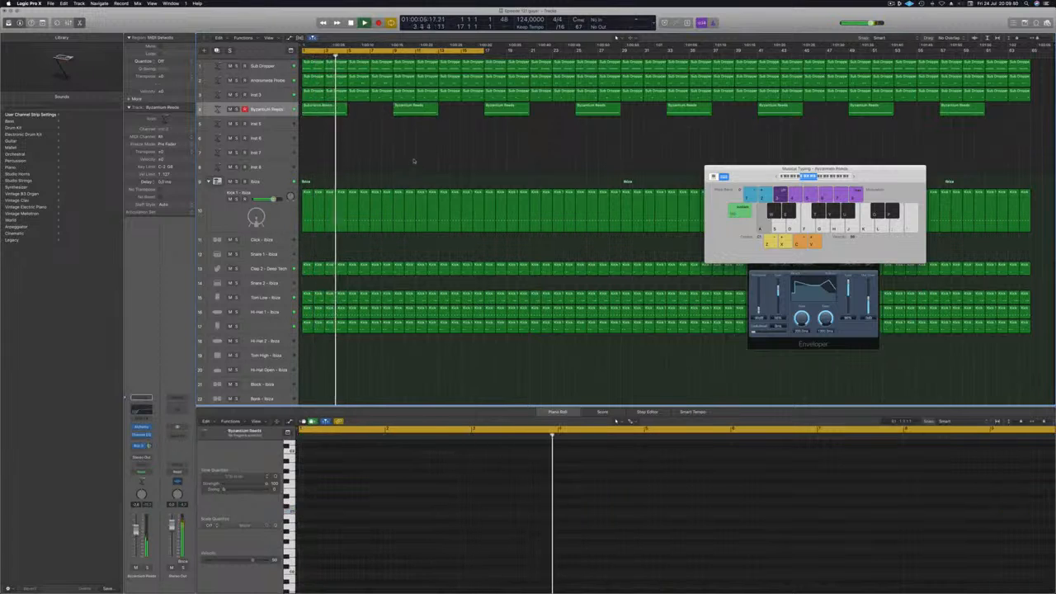
# Step: Select the first region on the Hi-Hat 1 track to show its notes in the piano roll
pyautogui.scroll(-1, 375, 239)
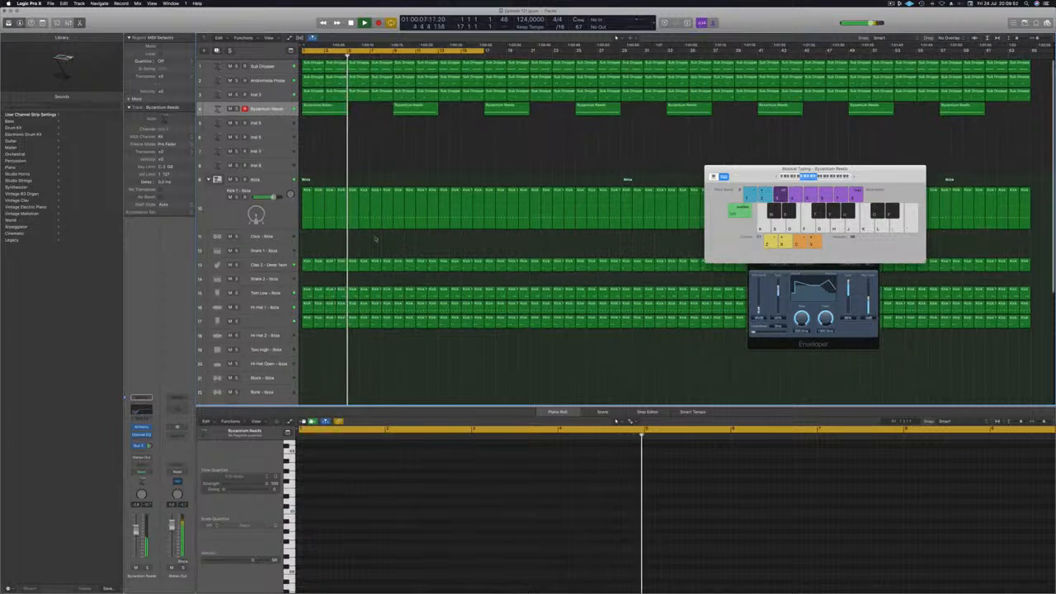
pyautogui.scroll(-5, 375, 239)
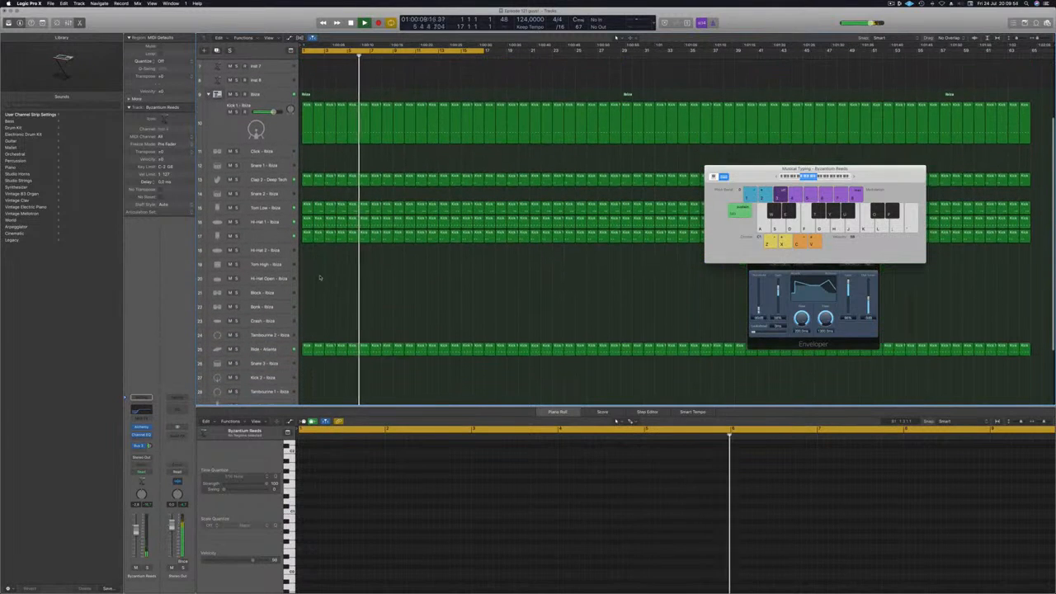
pyautogui.click(306, 220)
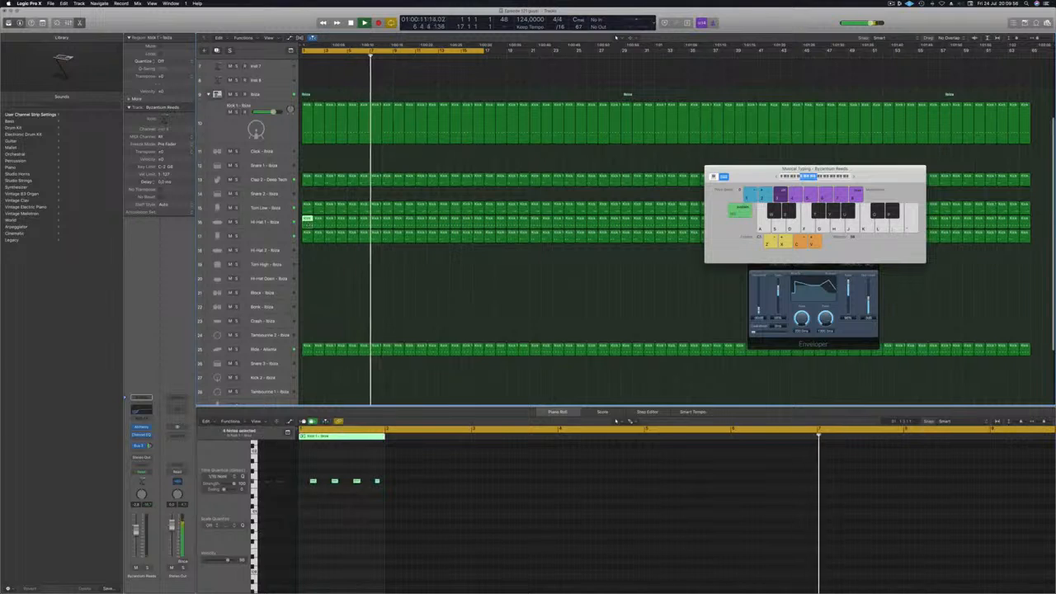
# Step: Copy the first Hi-Hat 1 region to the start of the Hi-Hat Open track and raise its notes to the open hi-hat's pitch
pyautogui.moveTo(306, 220); pyautogui.dragTo(307, 263)
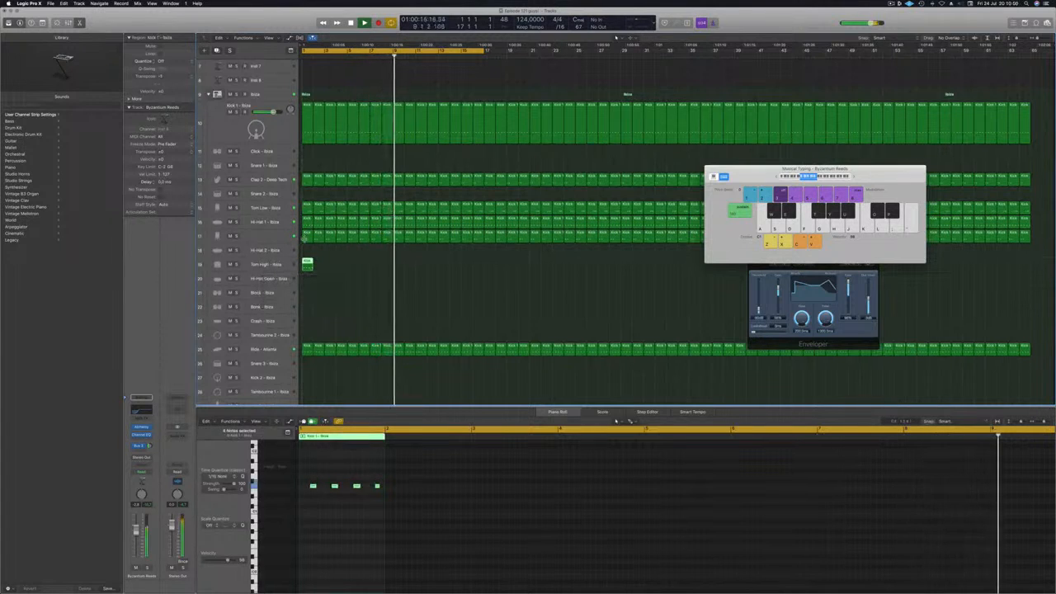
pyautogui.moveTo(306, 270); pyautogui.dragTo(307, 281)
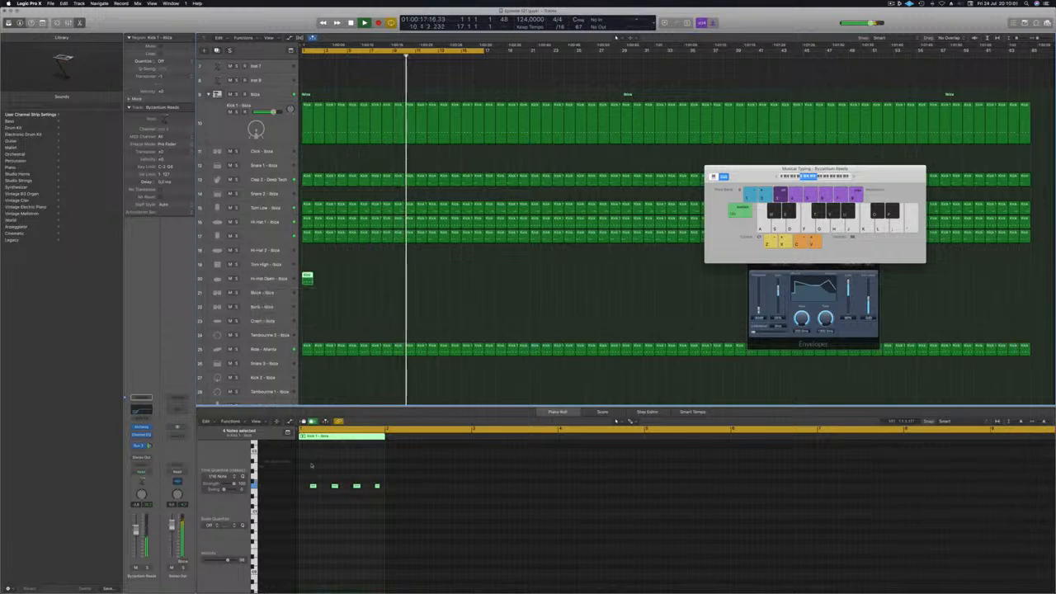
pyautogui.moveTo(304, 469); pyautogui.dragTo(395, 500)
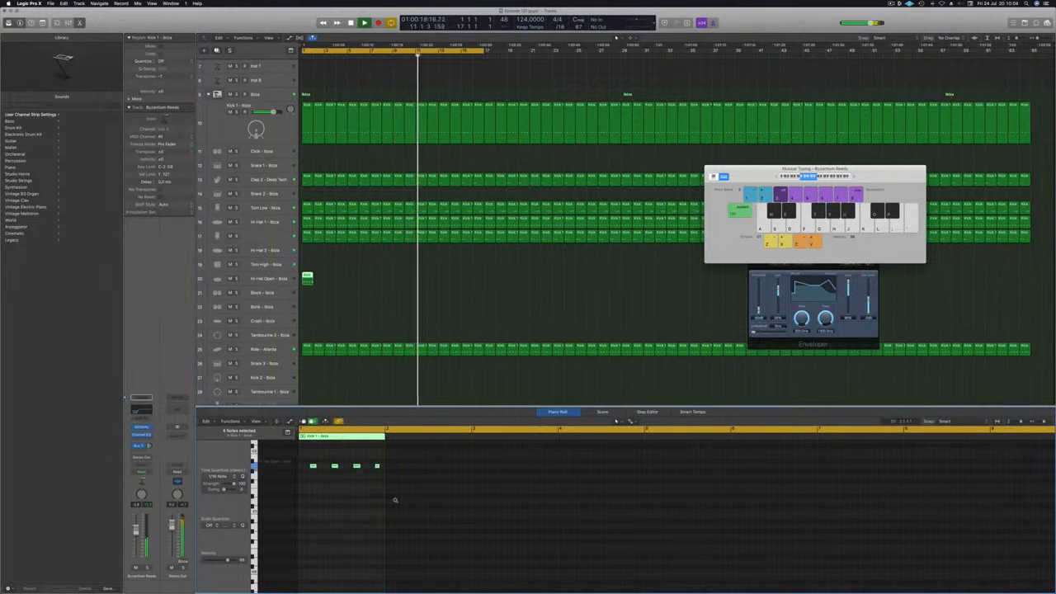
pyautogui.press('space')
pyautogui.click(378, 283)
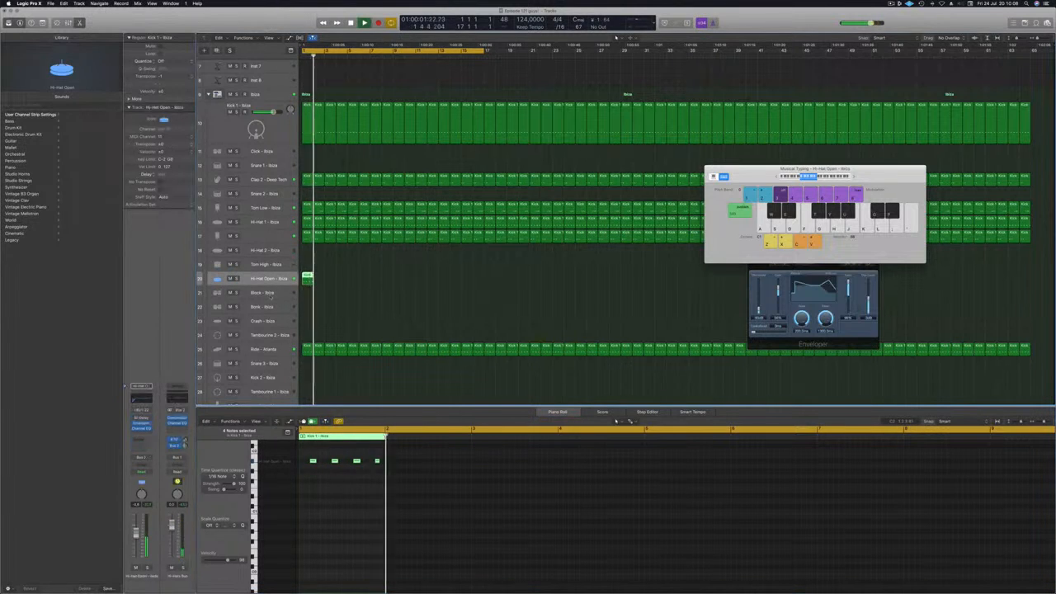
pyautogui.press('space')
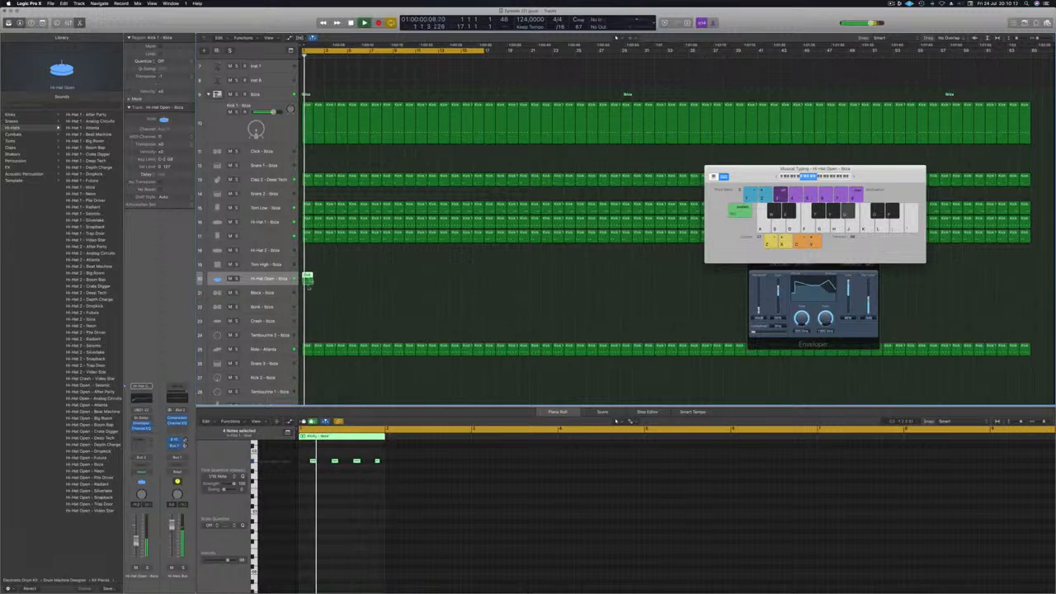
# Step: Repeat the one-bar region along the Hi-Hat Open track to fill bars 1 through 16, and select all of the track's regions
pyautogui.moveTo(307, 279); pyautogui.dragTo(400, 283)
pyautogui.click(377, 263)
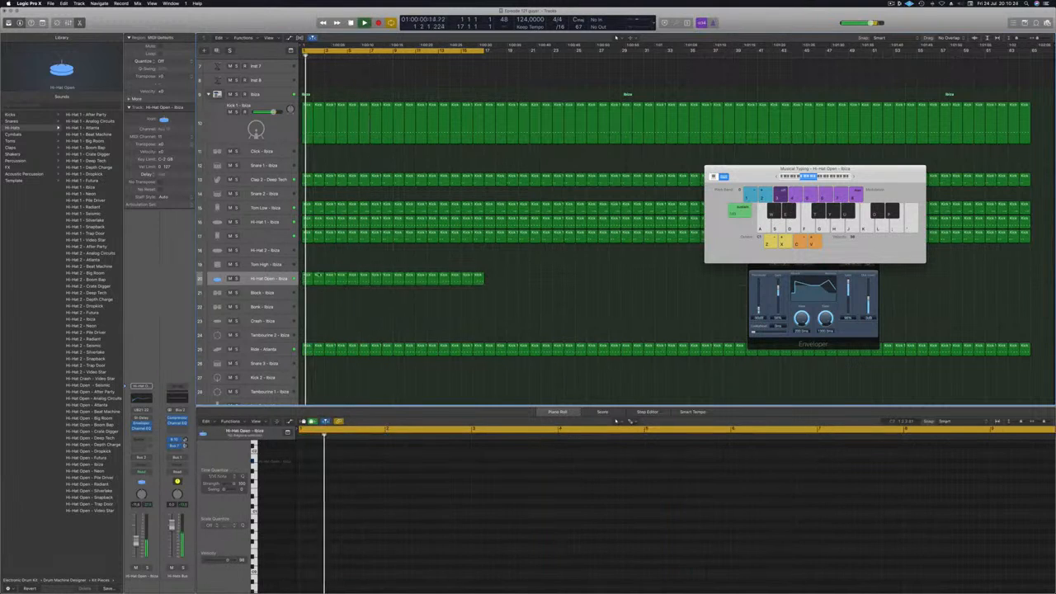
pyautogui.click(268, 279)
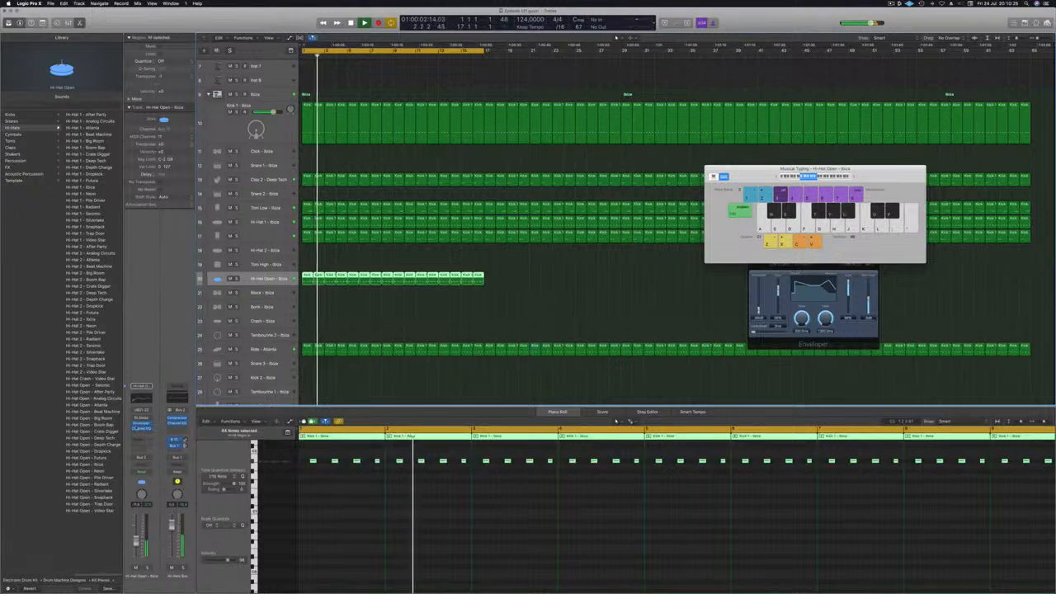
# Step: Open the Enveloper on the Hi-Hat Open channel, move it clear of the mixer strip to examine its settings, and close it
pyautogui.click(142, 424)
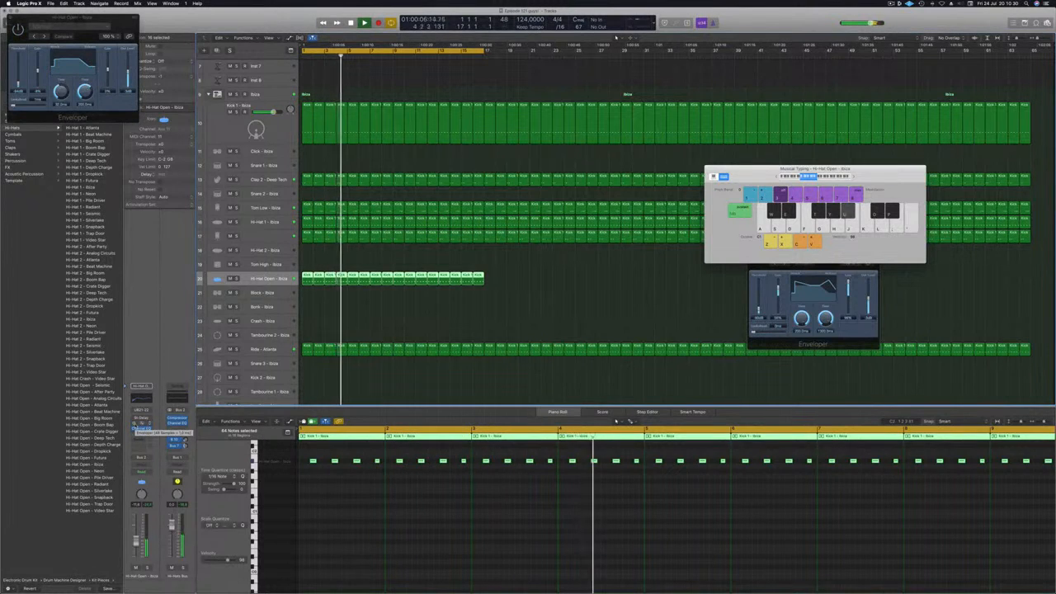
pyautogui.moveTo(26, 21); pyautogui.dragTo(508, 260)
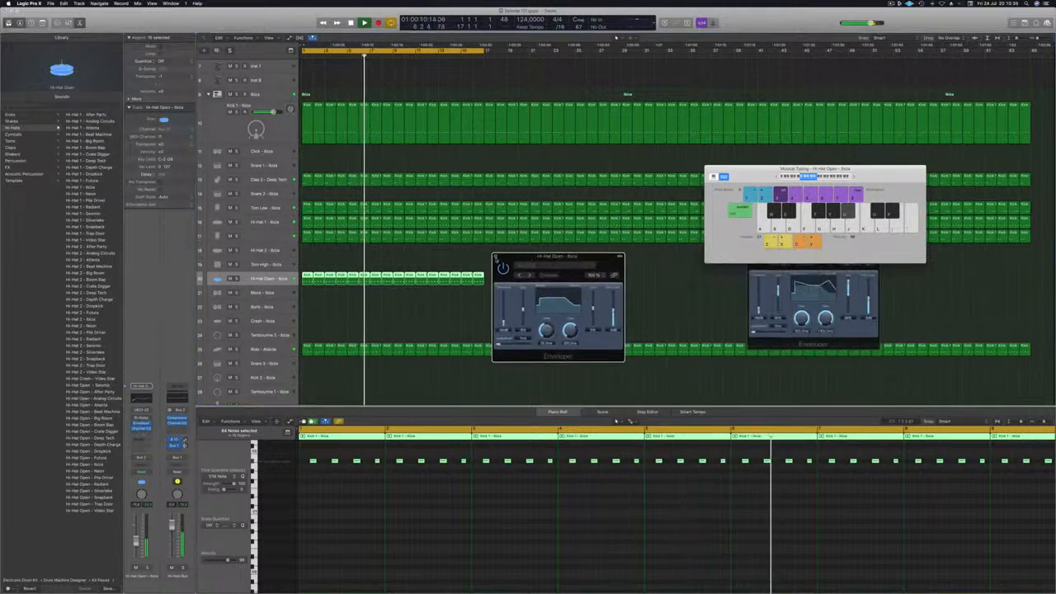
pyautogui.click(496, 257)
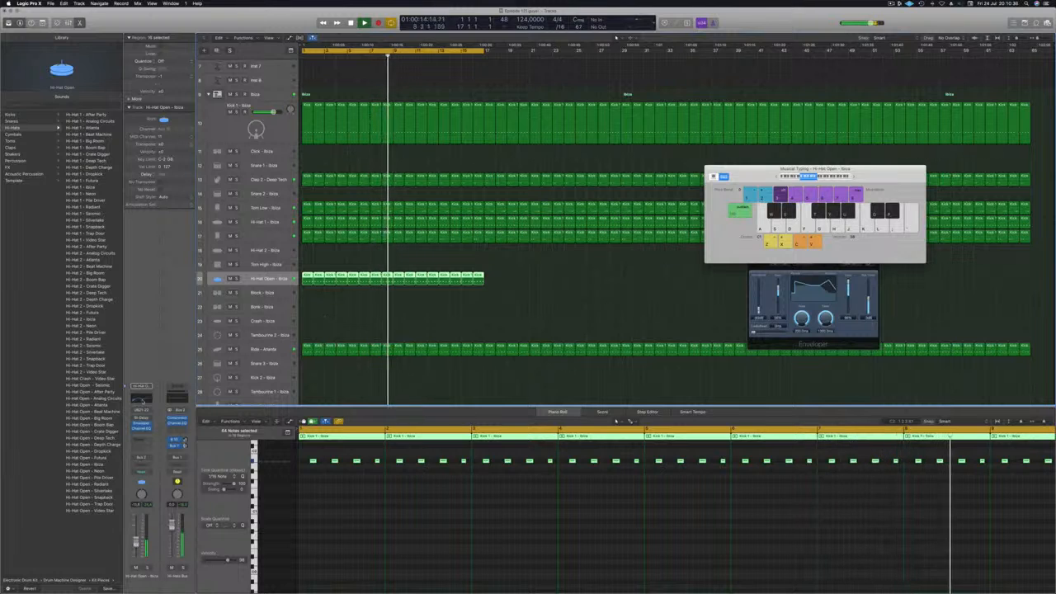
# Step: Set the Hi-Hat Open Channel EQ's high shelf to +3.0 dB at 4150 Hz and close the equalizer
pyautogui.click(141, 428)
pyautogui.moveTo(416, 134); pyautogui.dragTo(404, 130)
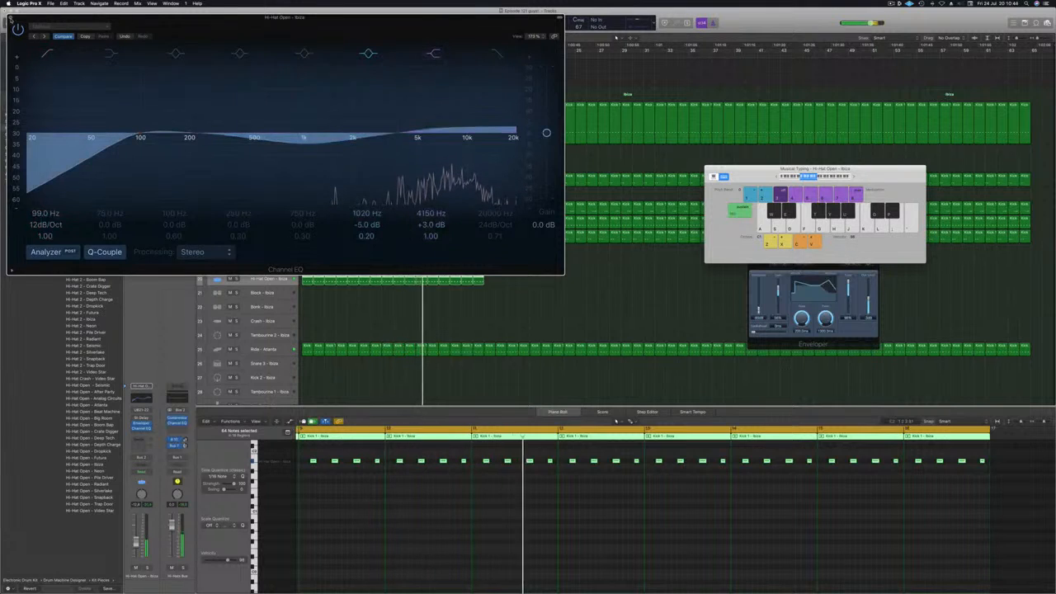
pyautogui.click(10, 17)
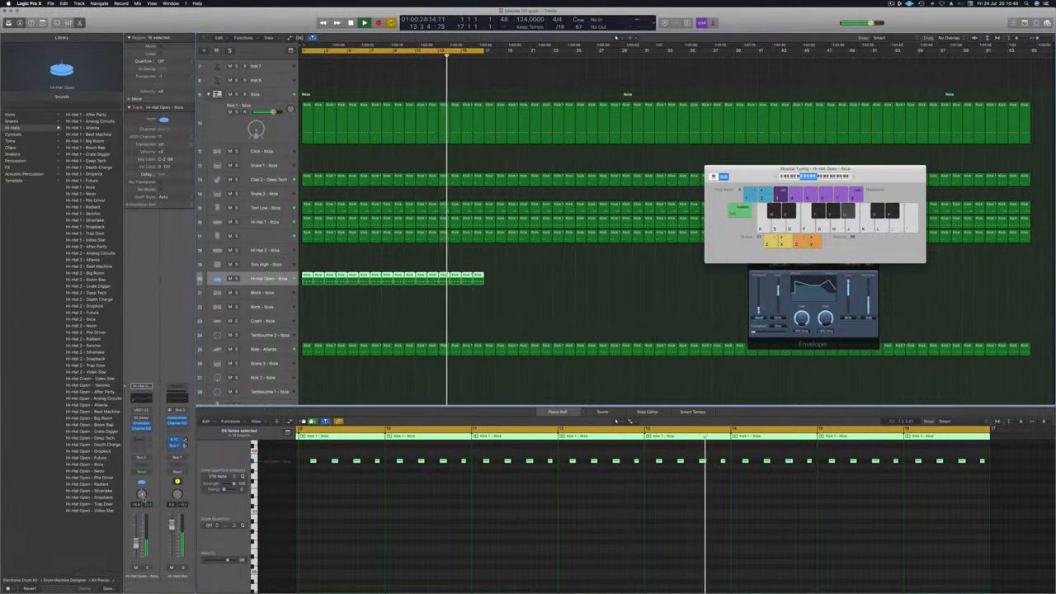
# Step: Deselect the open hi-hat regions, restart playback from the beginning and close the Musical Typing window
pyautogui.click(563, 287)
pyautogui.press('Return')
pyautogui.moveTo(765, 177); pyautogui.dragTo(776, 171)
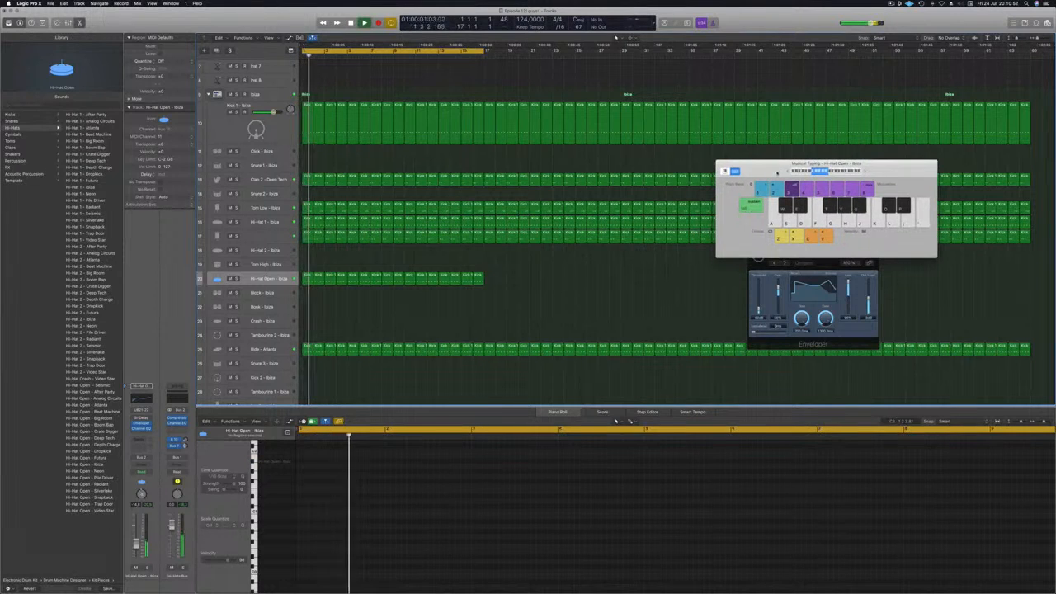
pyautogui.click(721, 165)
pyautogui.scroll(4, 459, 121)
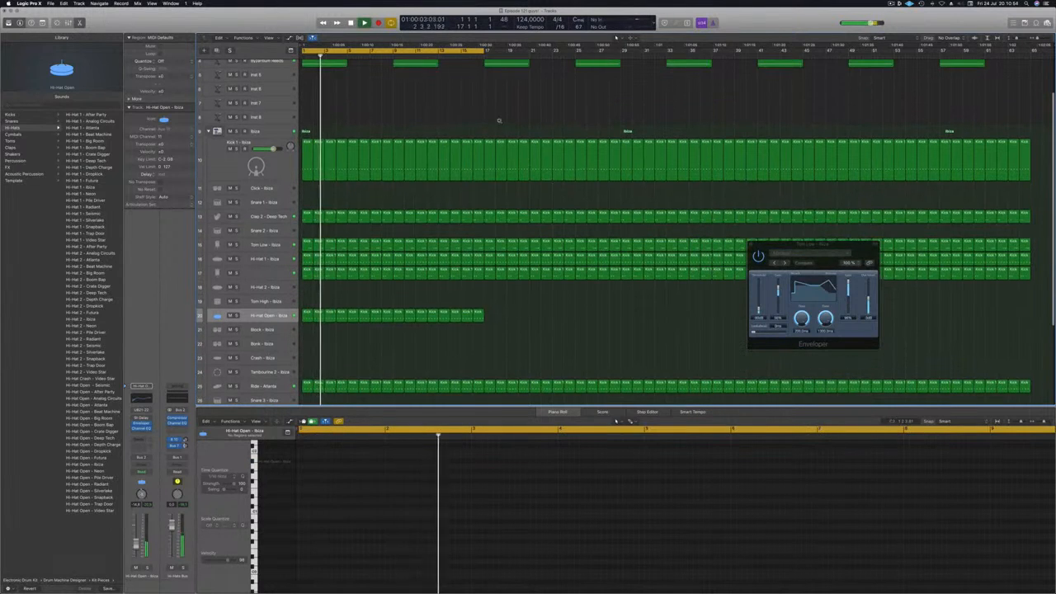
pyautogui.scroll(2, 458, 120)
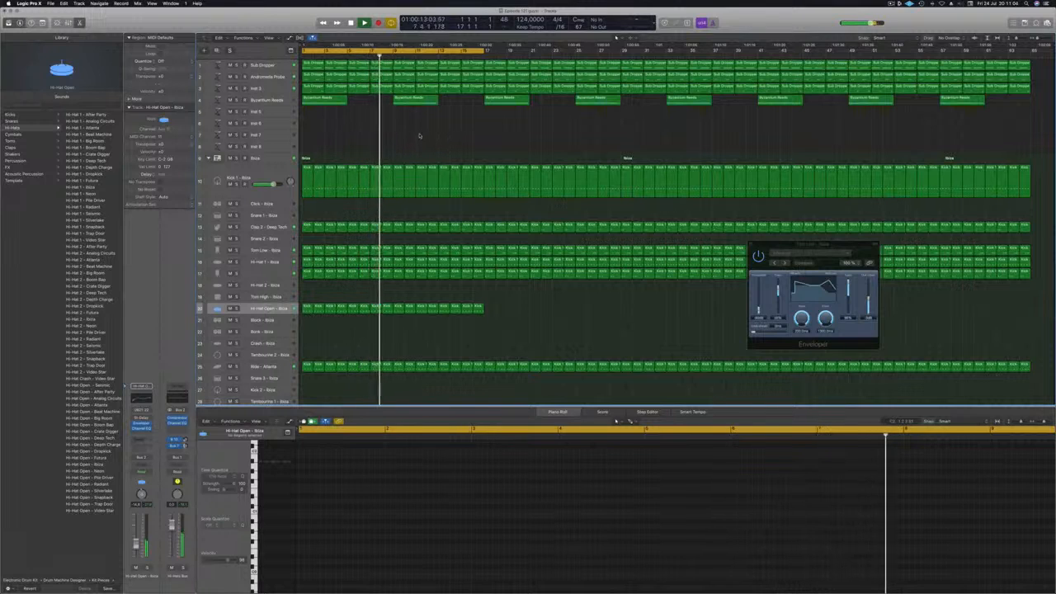
# Step: Copy the first Byzantium Reeds region onto the Inst 5 track, starting at bar 3
pyautogui.click(310, 91)
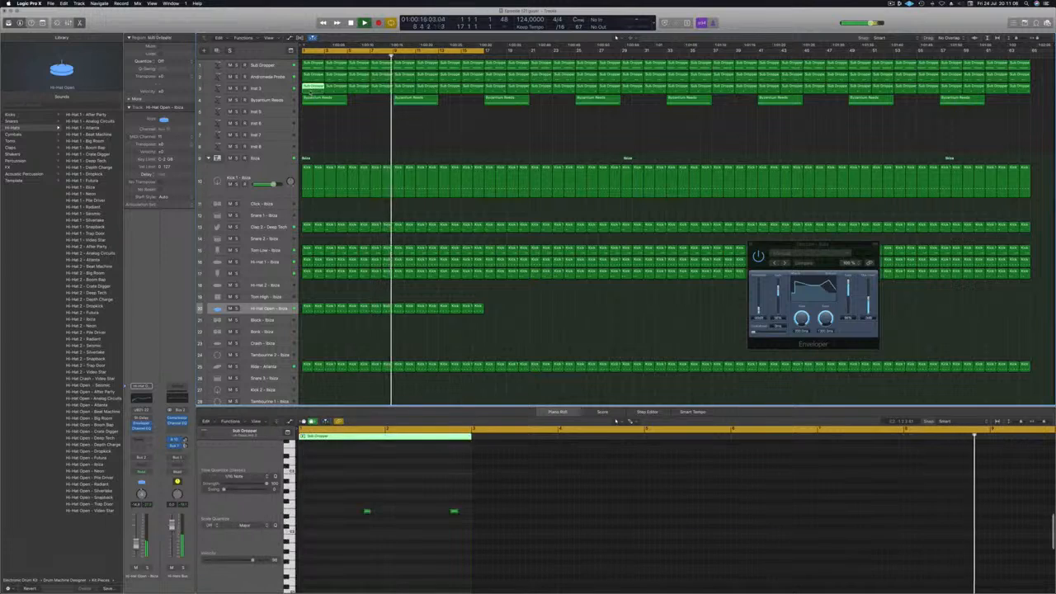
pyautogui.click(318, 98)
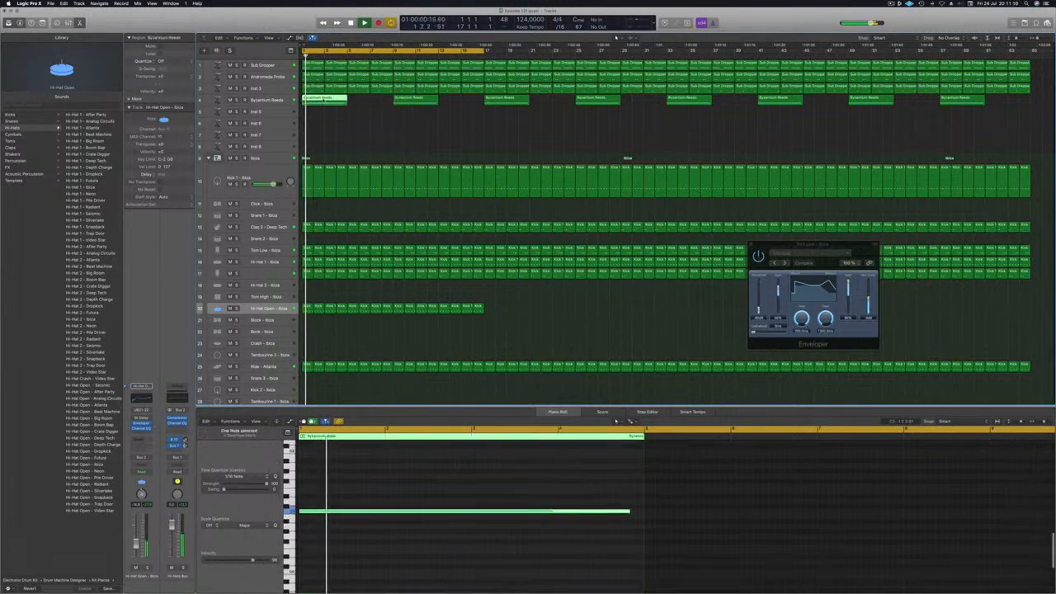
pyautogui.moveTo(317, 98); pyautogui.dragTo(346, 116)
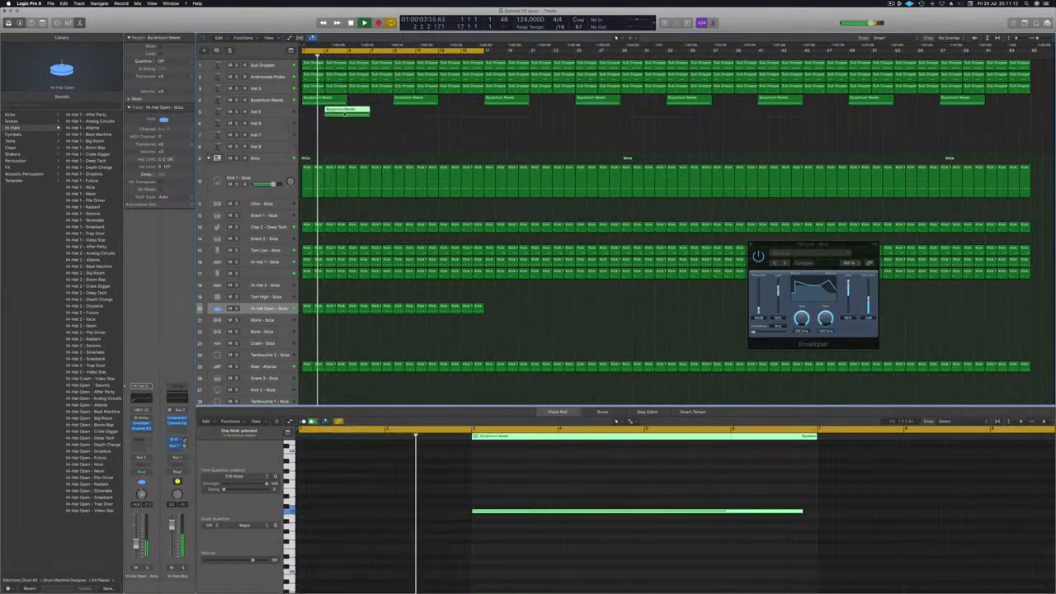
# Step: Shorten the copied region's note to end just before bar 5, split the region at bar 5 and delete its second half
pyautogui.moveTo(650, 544); pyautogui.dragTo(651, 544)
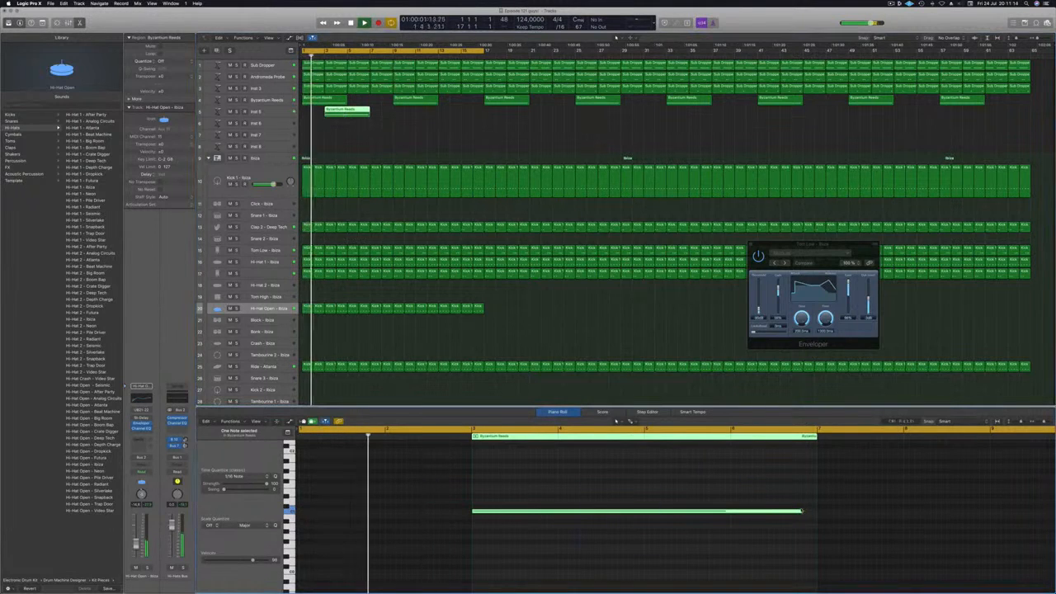
pyautogui.moveTo(801, 510); pyautogui.dragTo(640, 511)
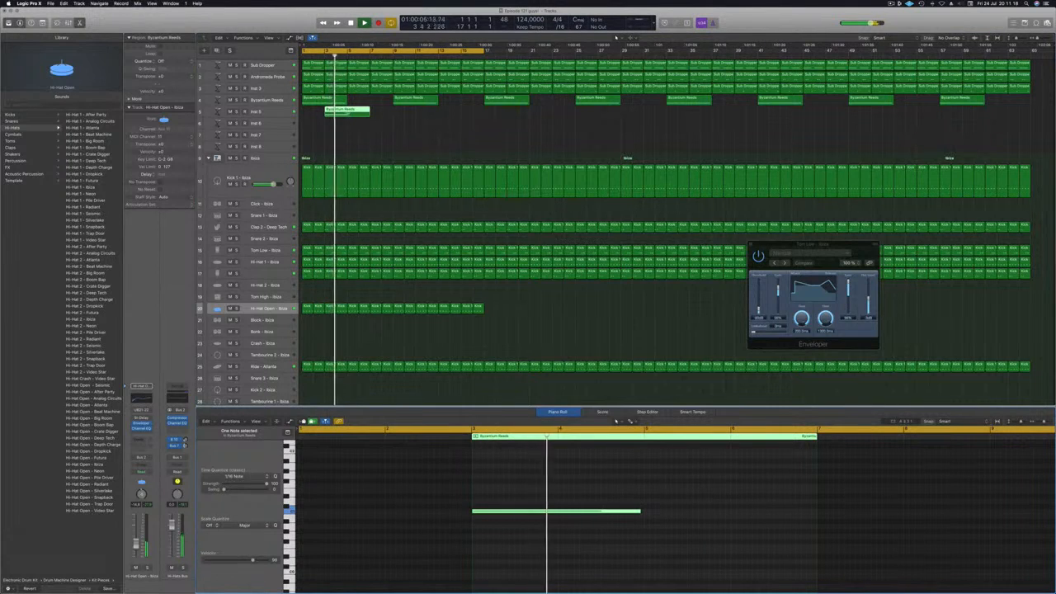
pyautogui.keyDown('super'); pyautogui.click(347, 112); pyautogui.keyUp('super')
pyautogui.keyDown('super'); pyautogui.click(348, 113); pyautogui.keyUp('super')
pyautogui.press('Delete')
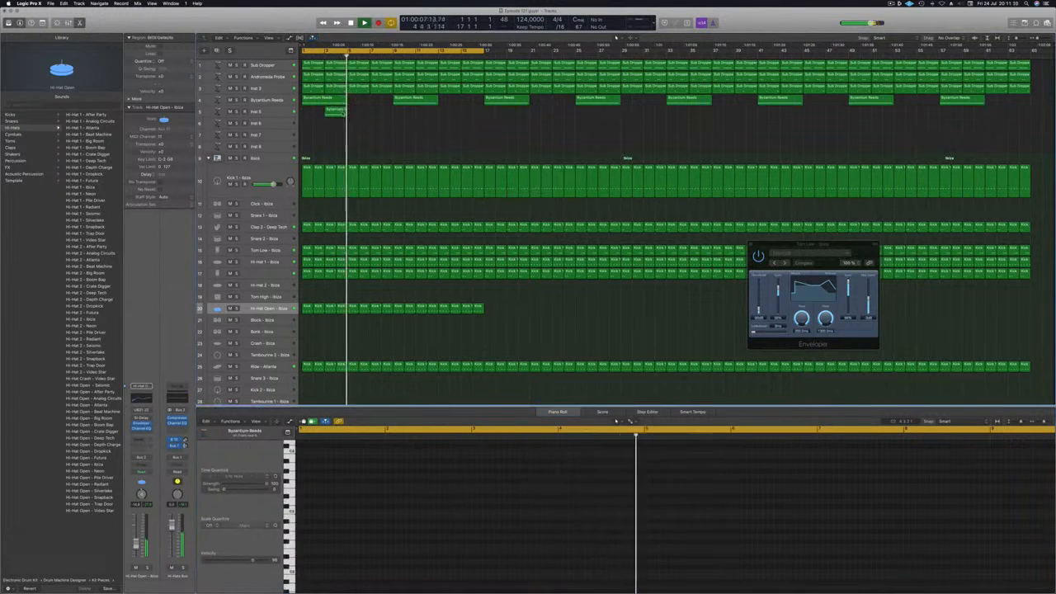
# Step: Replace the long note in the Inst 5 region with two very short notes of the same pitch near the start of bar 3
pyautogui.click(340, 112)
pyautogui.press('space')
pyautogui.press('Return')
pyautogui.press('space')
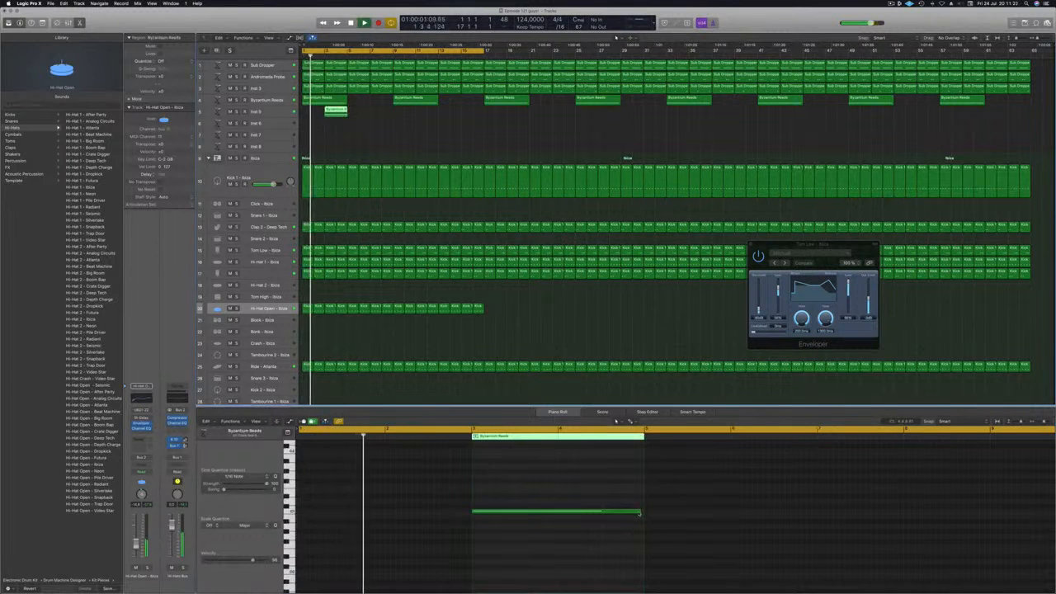
pyautogui.moveTo(640, 512); pyautogui.dragTo(492, 512)
pyautogui.press('Return')
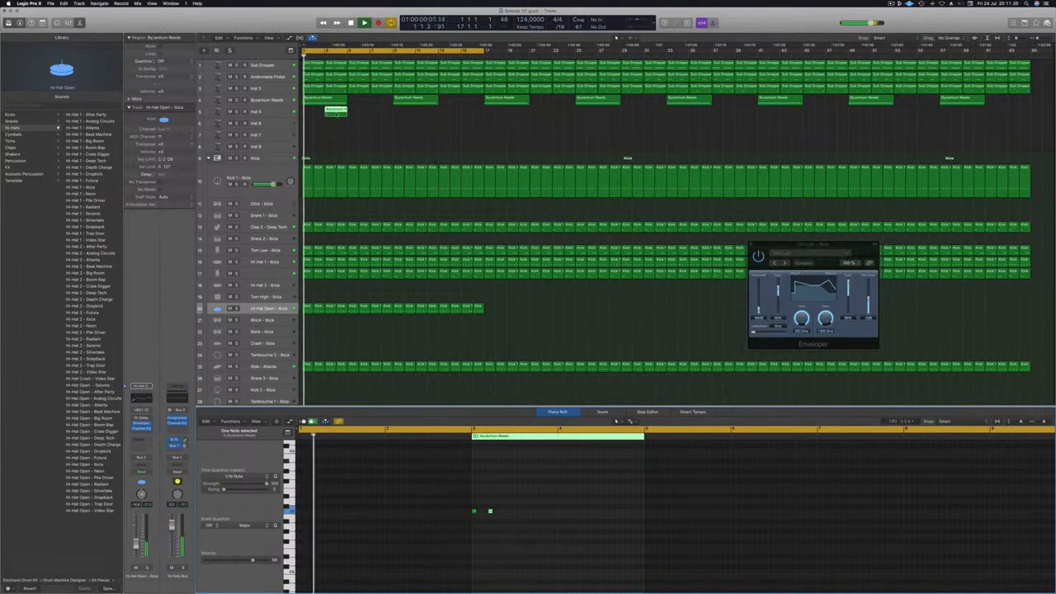
# Step: Copy the two-bar region along Inst 5 so copies start at bars 3, 7, 11 and 15, and select the track
pyautogui.moveTo(339, 110); pyautogui.dragTo(426, 118)
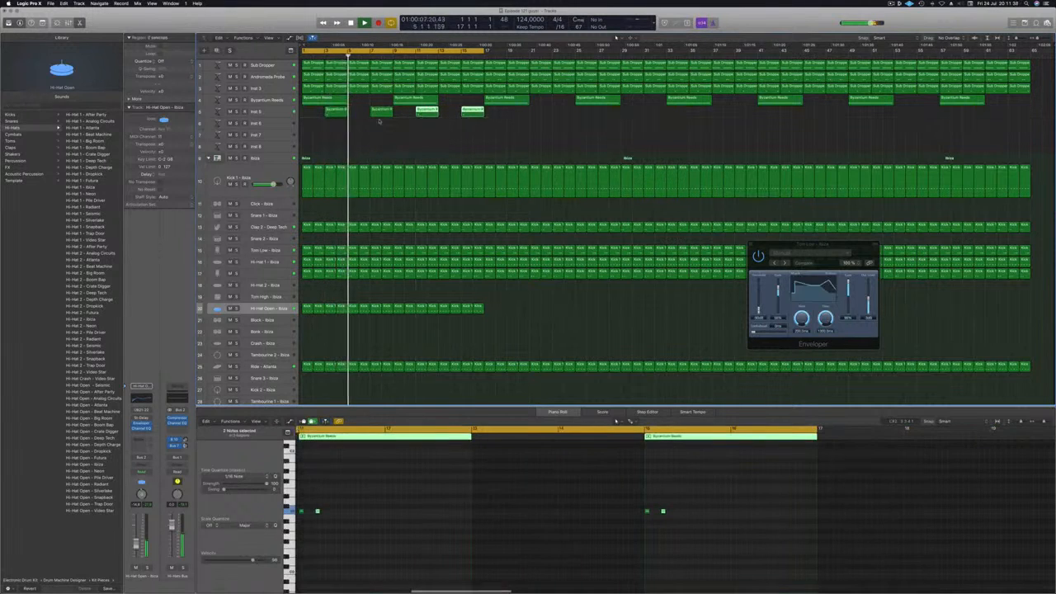
pyautogui.click(278, 112)
pyautogui.press('Return')
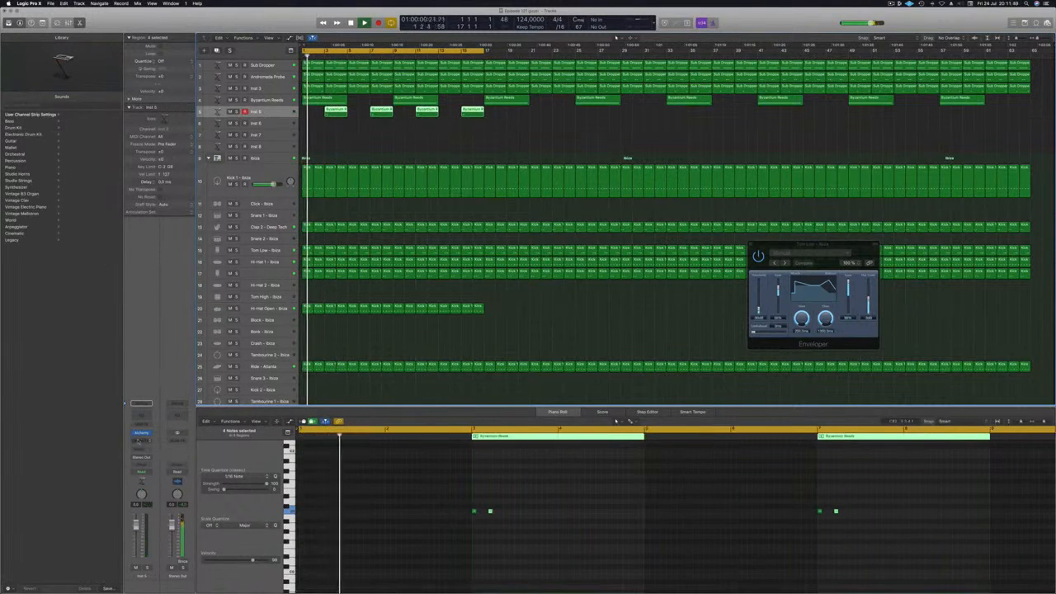
# Step: Load the Alien Space Probe preset from Alchemy's Sound Effects category on Inst 5 and move the synth window clear of the regions
pyautogui.click(141, 433)
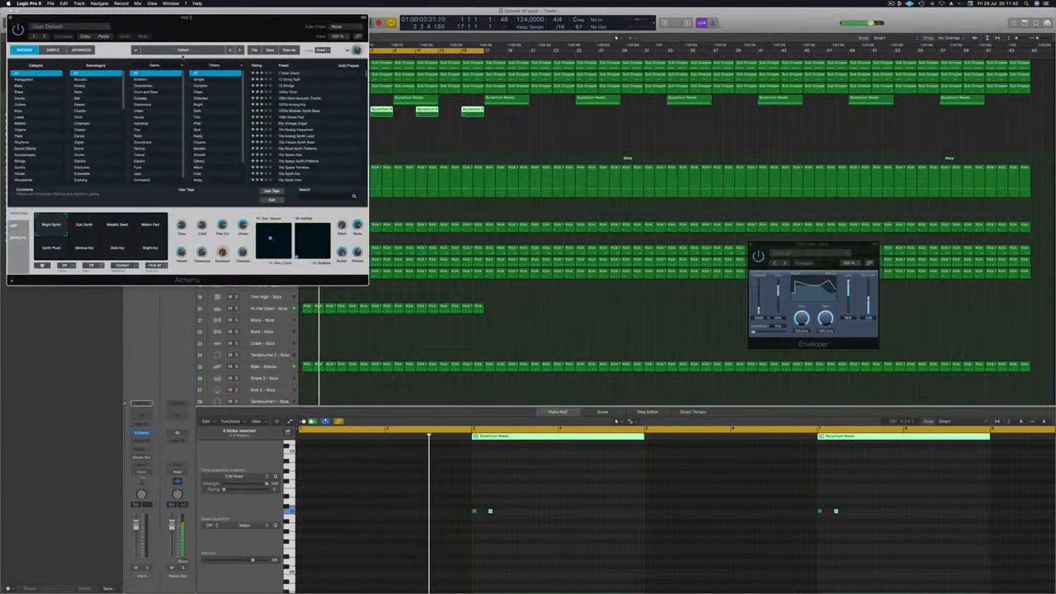
pyautogui.moveTo(212, 17); pyautogui.dragTo(424, 121)
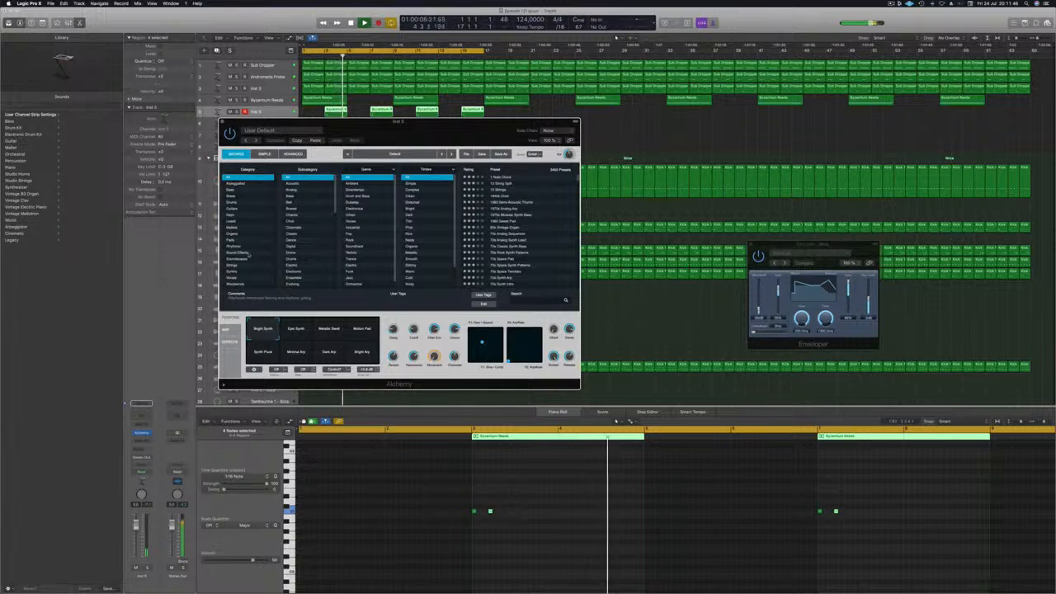
pyautogui.click(241, 253)
pyautogui.click(492, 235)
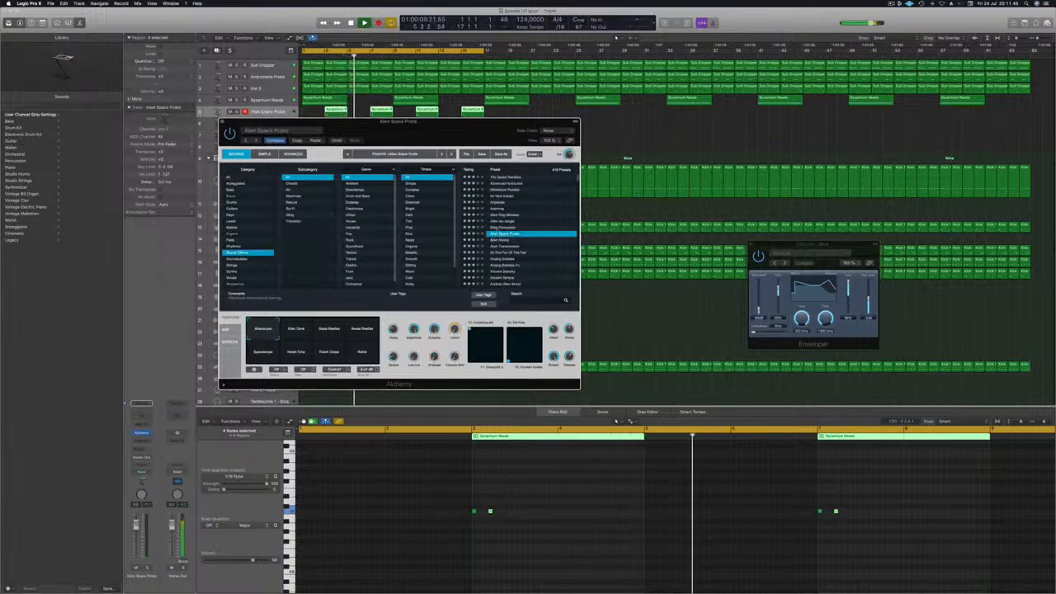
pyautogui.moveTo(493, 143); pyautogui.dragTo(831, 151)
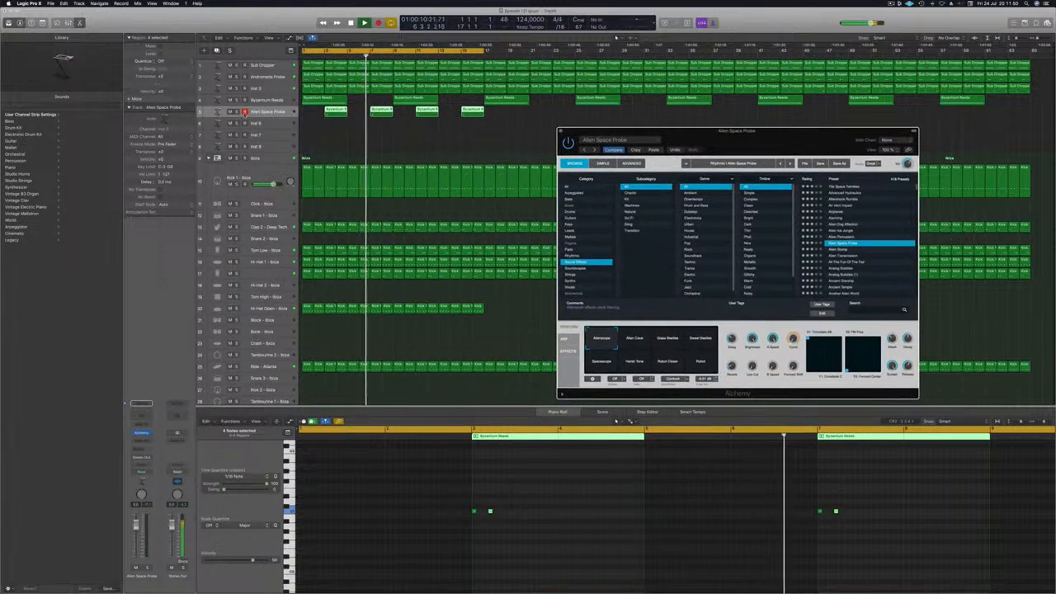
# Step: Add a send to Bus 3 on the Alien Space Probe channel
pyautogui.click(141, 450)
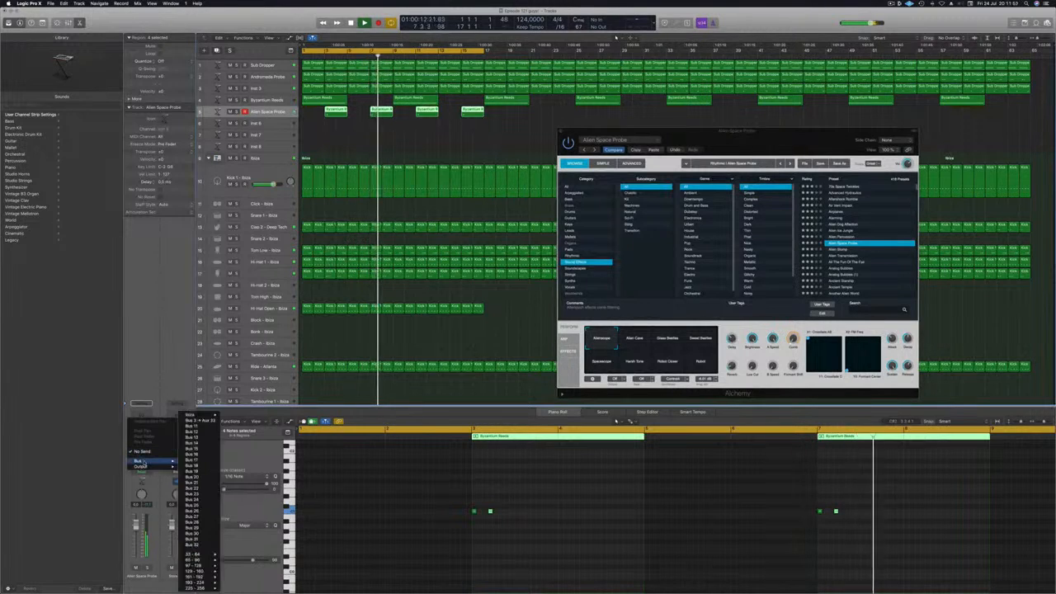
pyautogui.moveTo(153, 460)
pyautogui.click(196, 421)
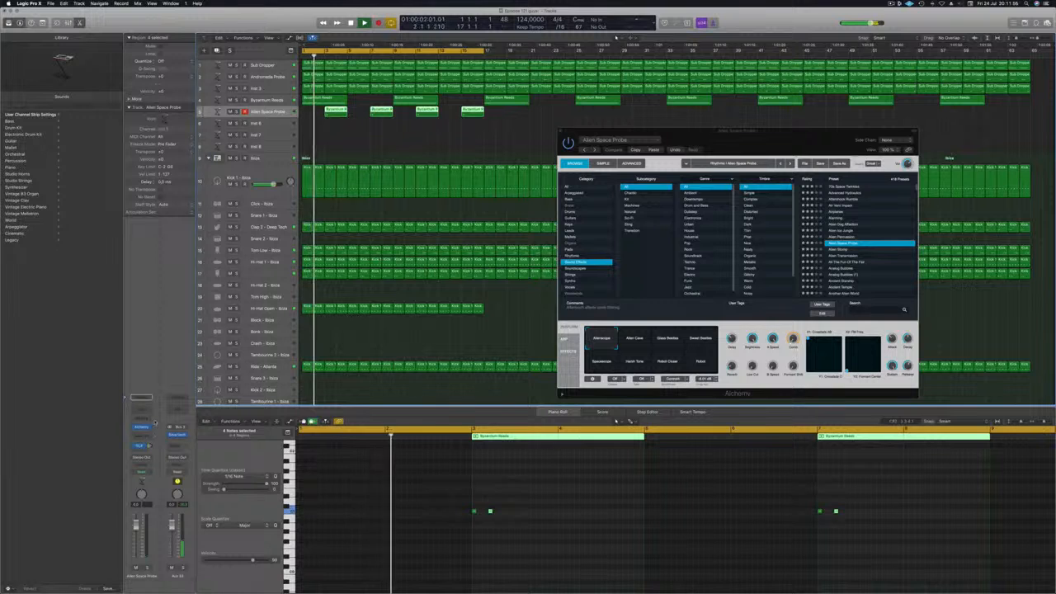
# Step: Try the next Alchemy sound effects presets after Alien Space Probe and load Alien Transmission
pyautogui.moveTo(785, 140); pyautogui.dragTo(645, 180)
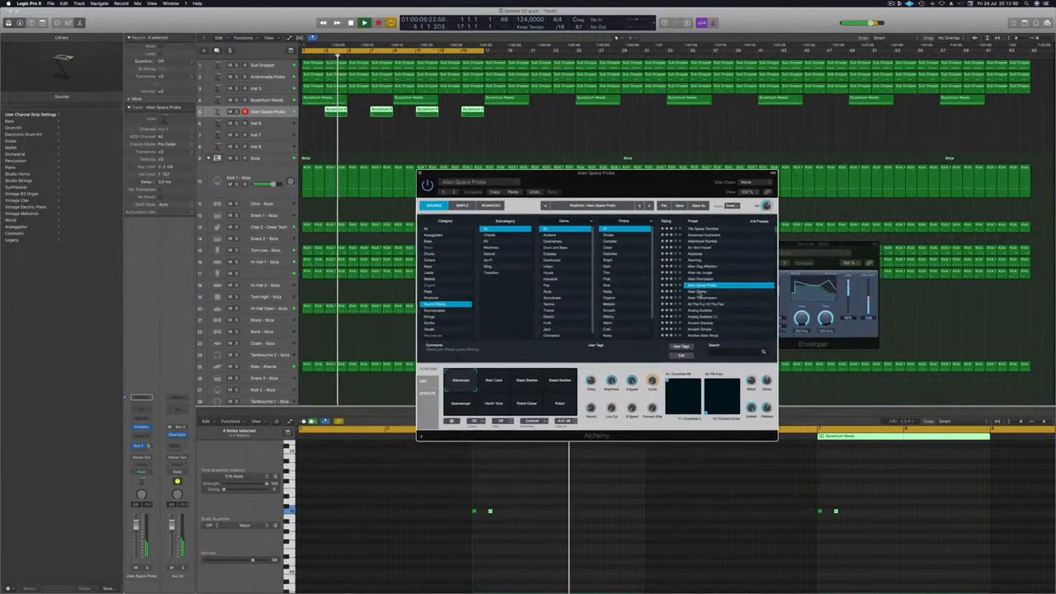
pyautogui.click(700, 292)
pyautogui.click(703, 299)
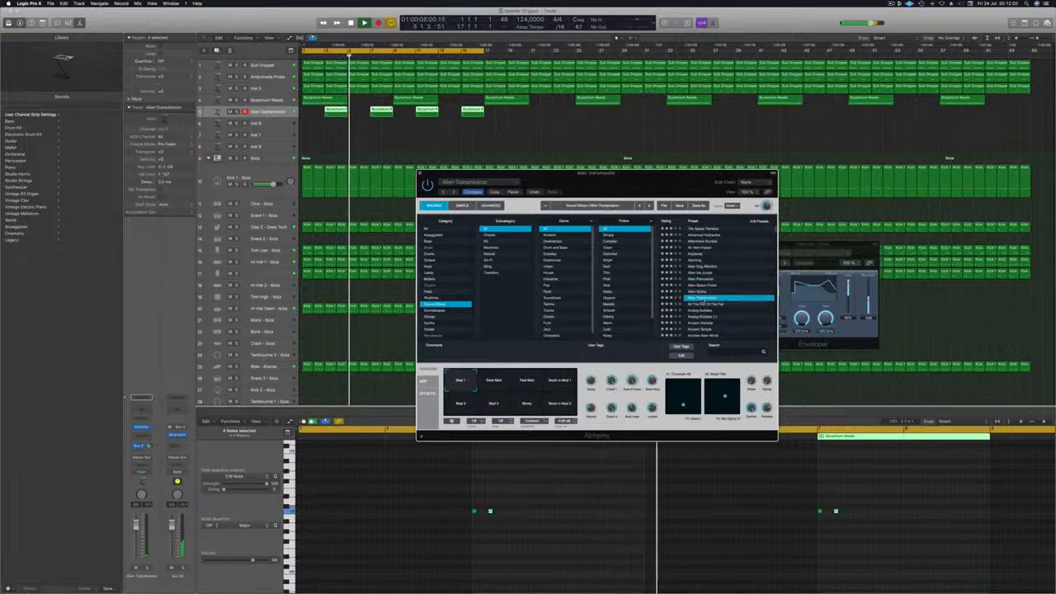
# Step: Restart playback from the beginning, move the Alchemy window clear of the piano roll and select all notes in the four Alien Transmission regions
pyautogui.press('Return')
pyautogui.moveTo(588, 186); pyautogui.dragTo(570, 143)
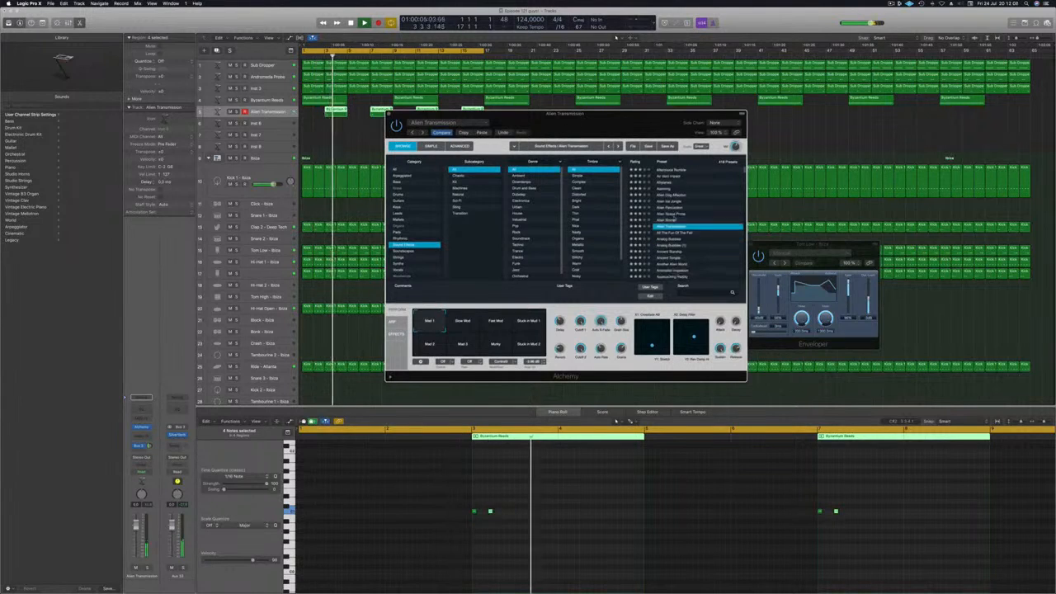
pyautogui.click(499, 547)
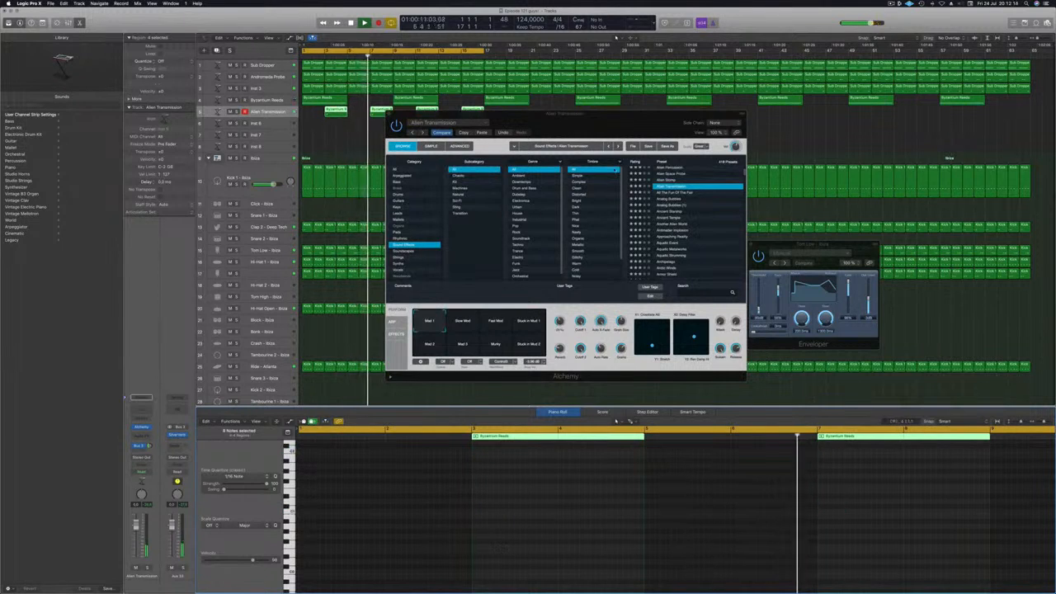
# Step: Audition the Stuck in Mod 1 and Mod 2 snapshots of Alien Transmission, then load the All The Fun Of The Fair preset
pyautogui.moveTo(617, 124); pyautogui.dragTo(611, 211)
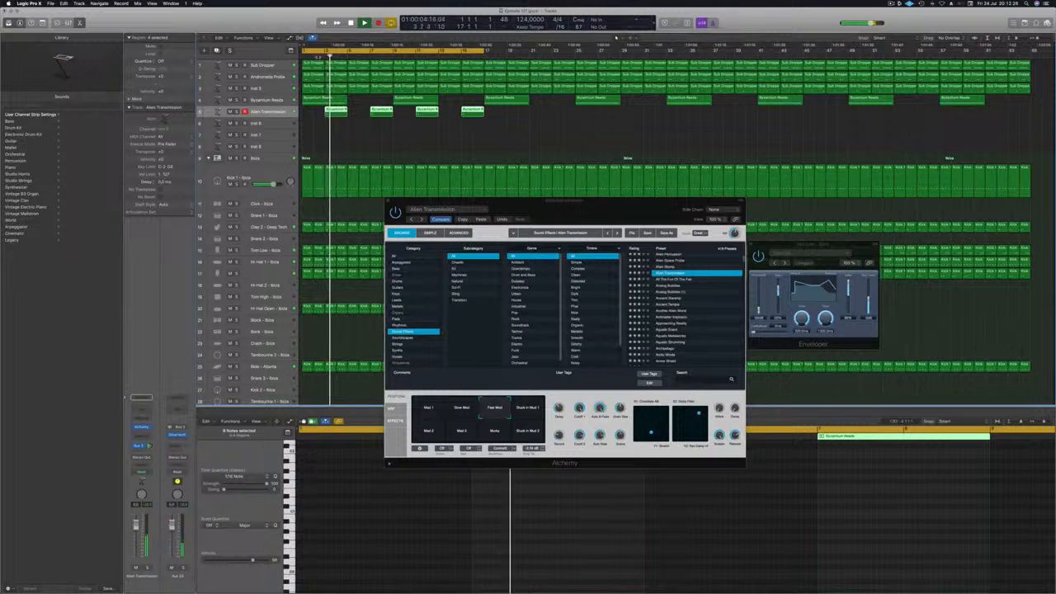
pyautogui.click(527, 416)
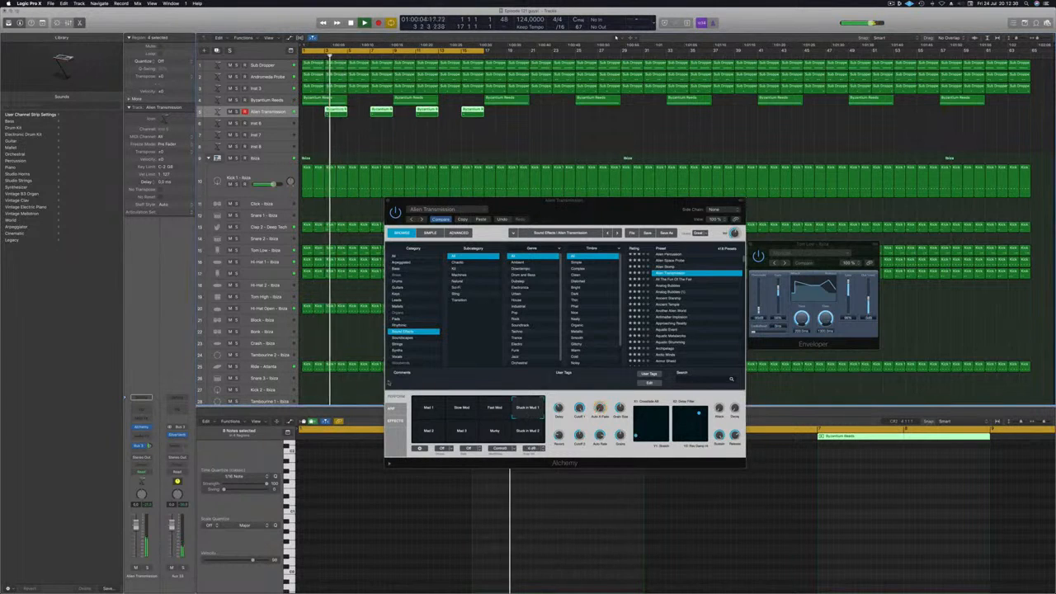
pyautogui.click(433, 433)
pyautogui.click(675, 281)
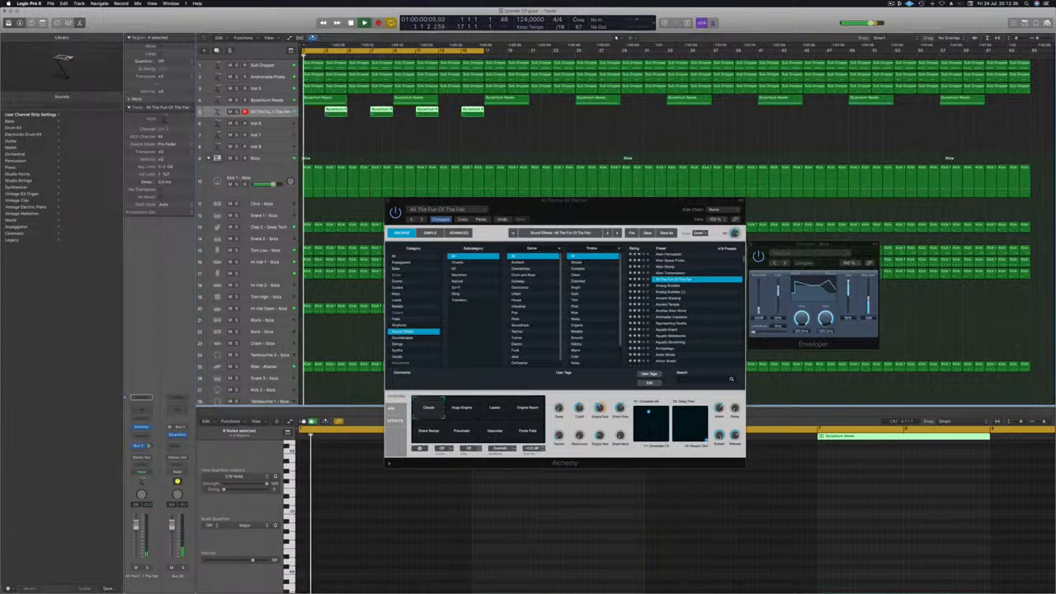
# Step: Adjust the Bus 3 send level on the All The Fun Of The Fair channel and close the Alchemy window
pyautogui.moveTo(561, 216); pyautogui.dragTo(561, 157)
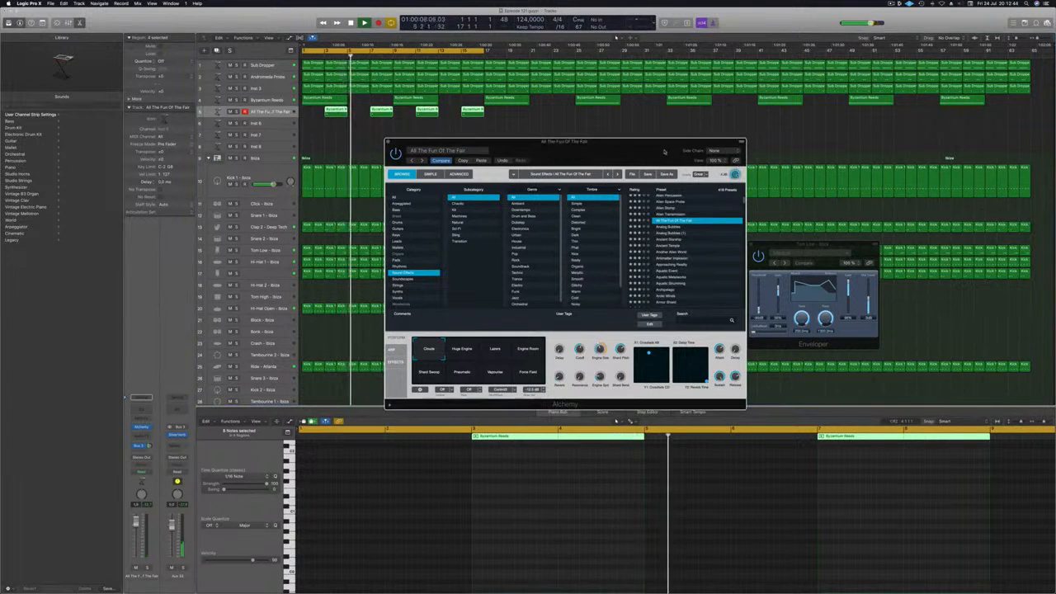
pyautogui.moveTo(677, 151); pyautogui.dragTo(716, 123)
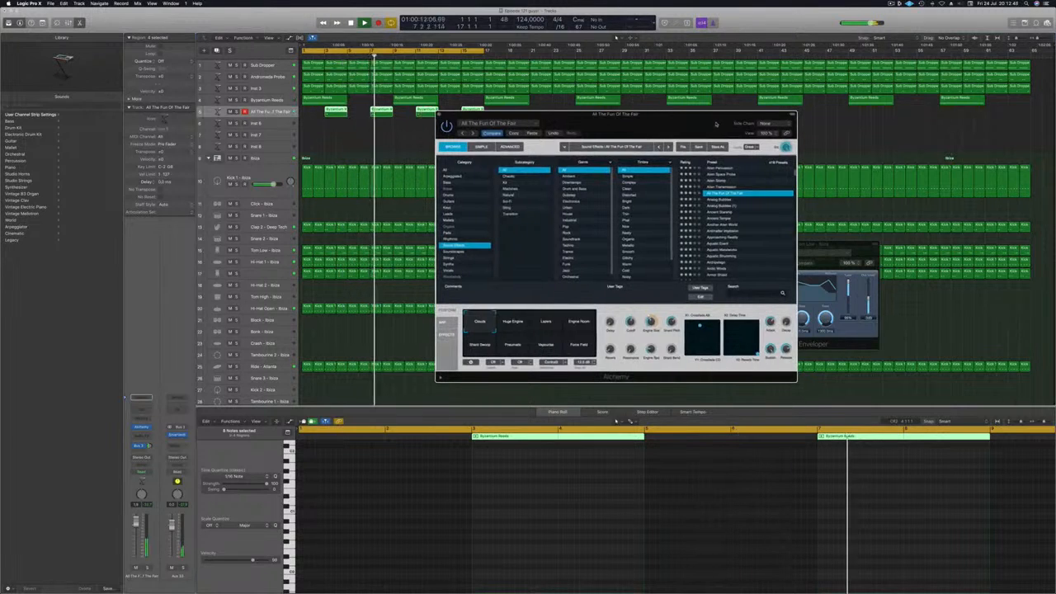
pyautogui.moveTo(692, 122); pyautogui.dragTo(710, 145)
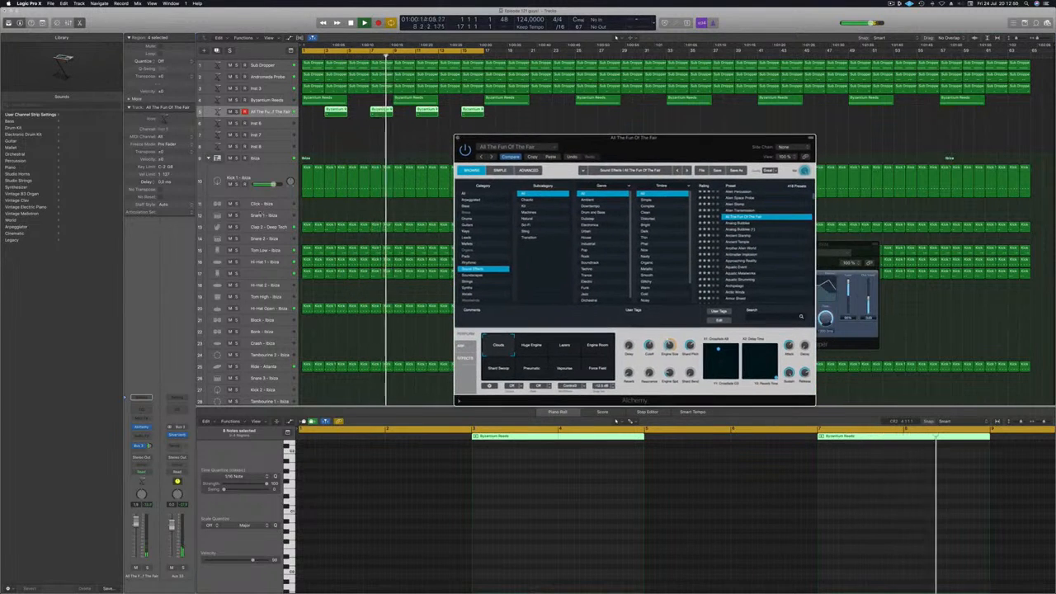
pyautogui.moveTo(149, 446); pyautogui.dragTo(152, 443)
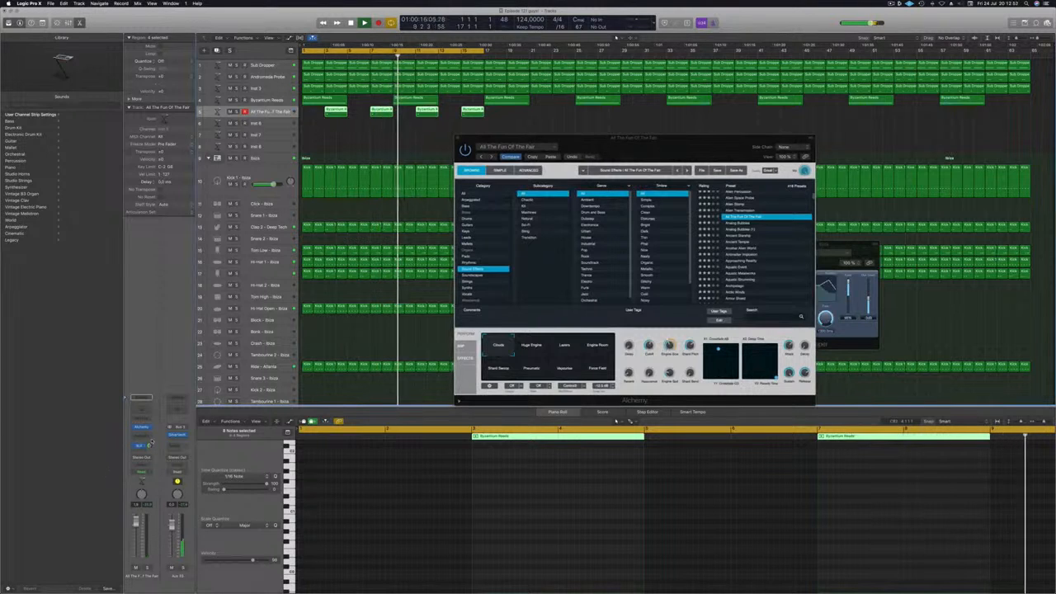
pyautogui.moveTo(657, 141); pyautogui.dragTo(700, 150)
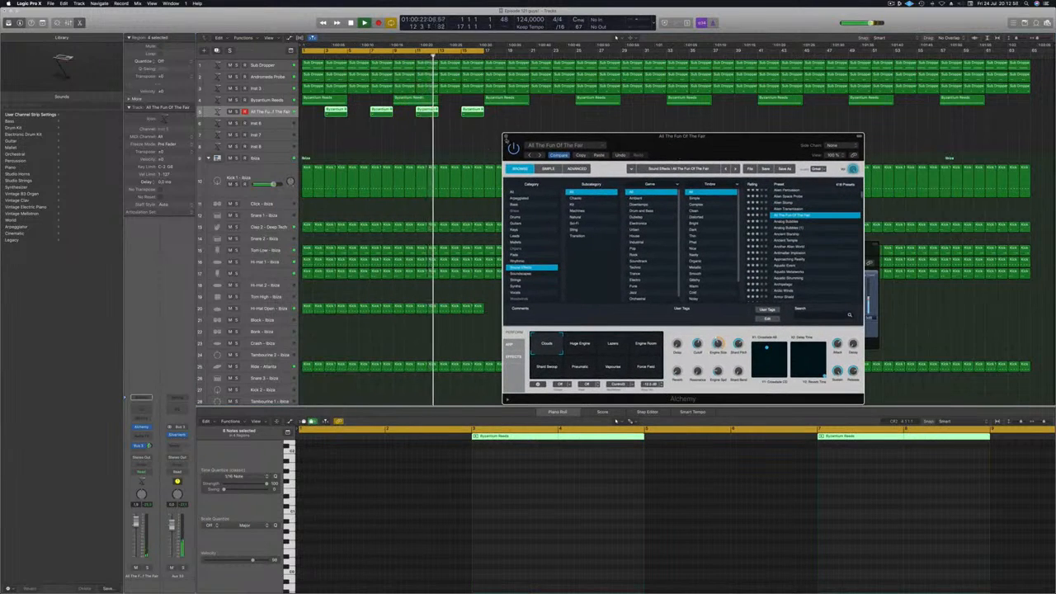
pyautogui.click(615, 346)
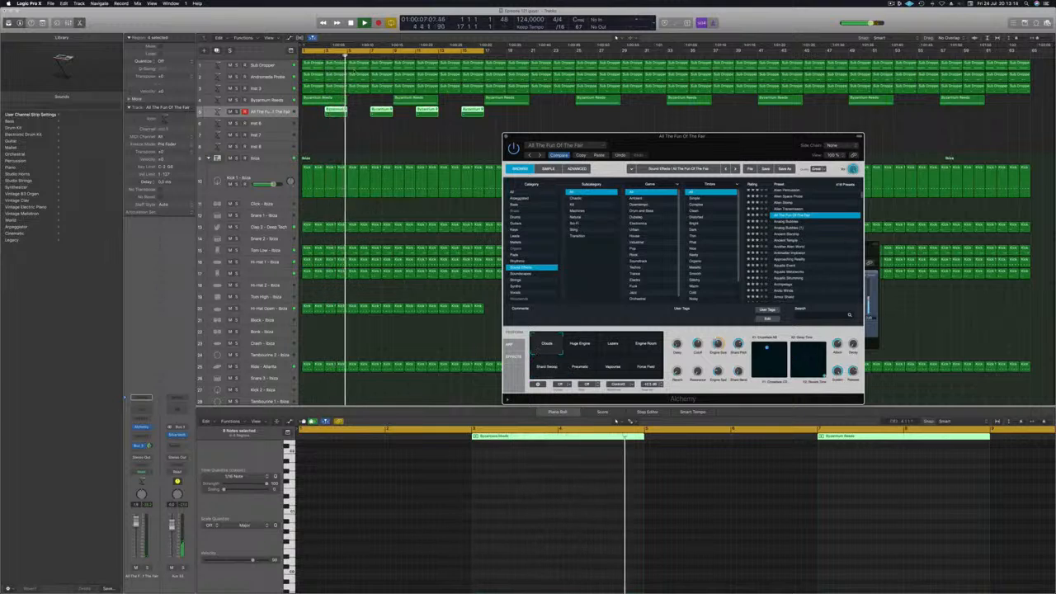
pyautogui.moveTo(578, 136); pyautogui.dragTo(504, 132)
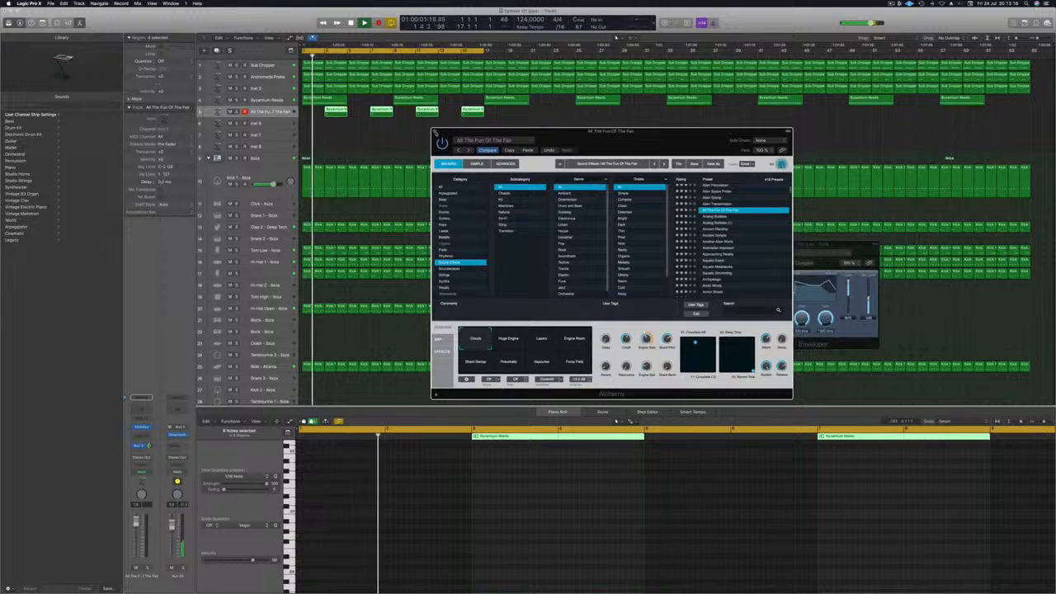
pyautogui.press('super+w')
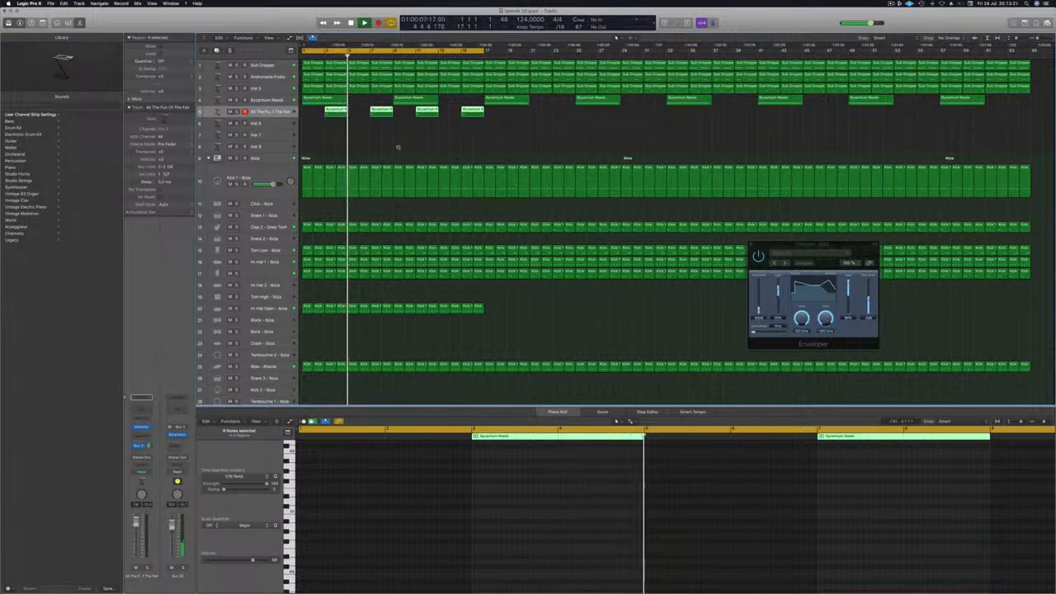
# Step: Copy the four All The Fun Of The Fair regions in sequence until they run to the end of the arrangement
pyautogui.moveTo(476, 127); pyautogui.dragTo(519, 113)
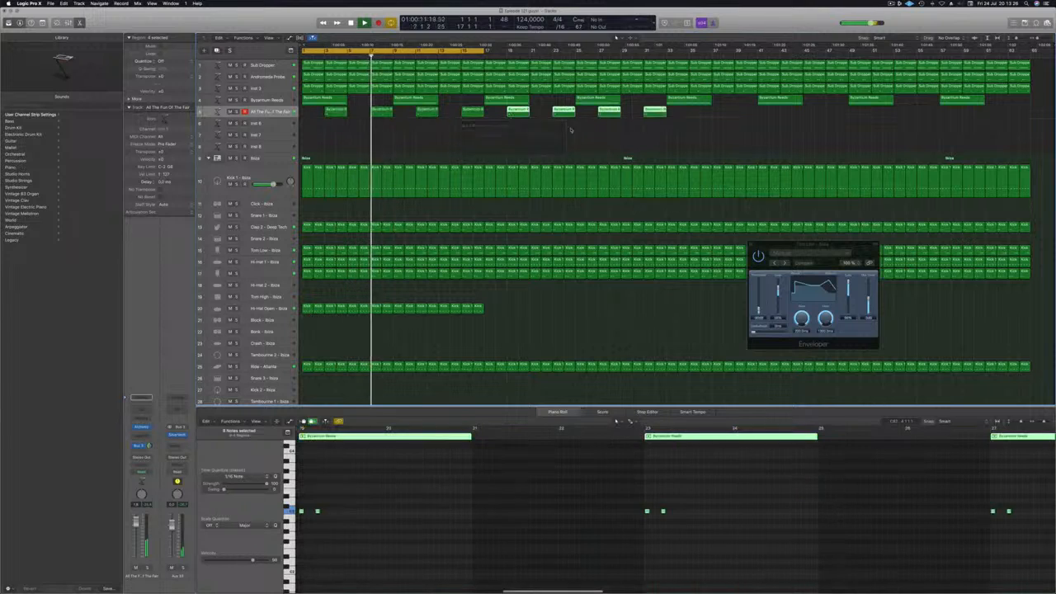
pyautogui.moveTo(682, 114); pyautogui.dragTo(741, 120)
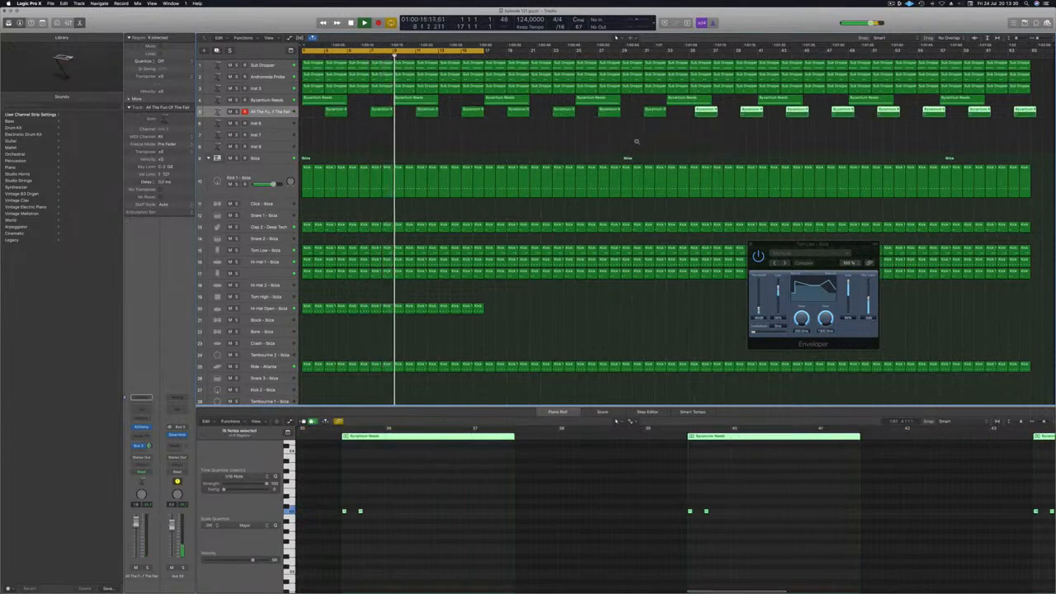
pyautogui.click(602, 144)
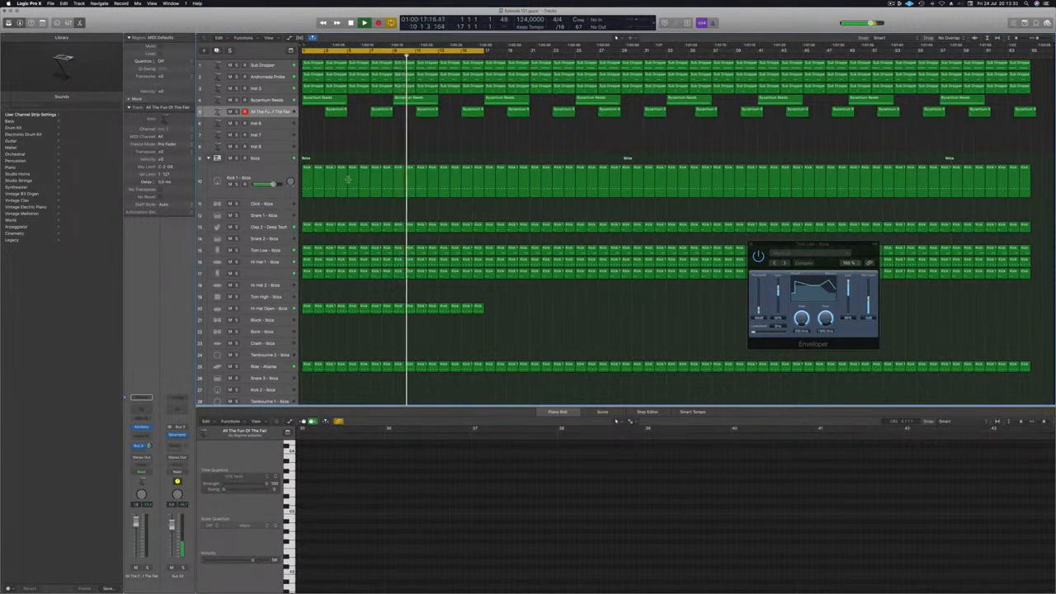
# Step: Copy the first region of track 17 to the start of the Tom High track and raise its two notes to the Tom High pitch
pyautogui.press('super+Right')
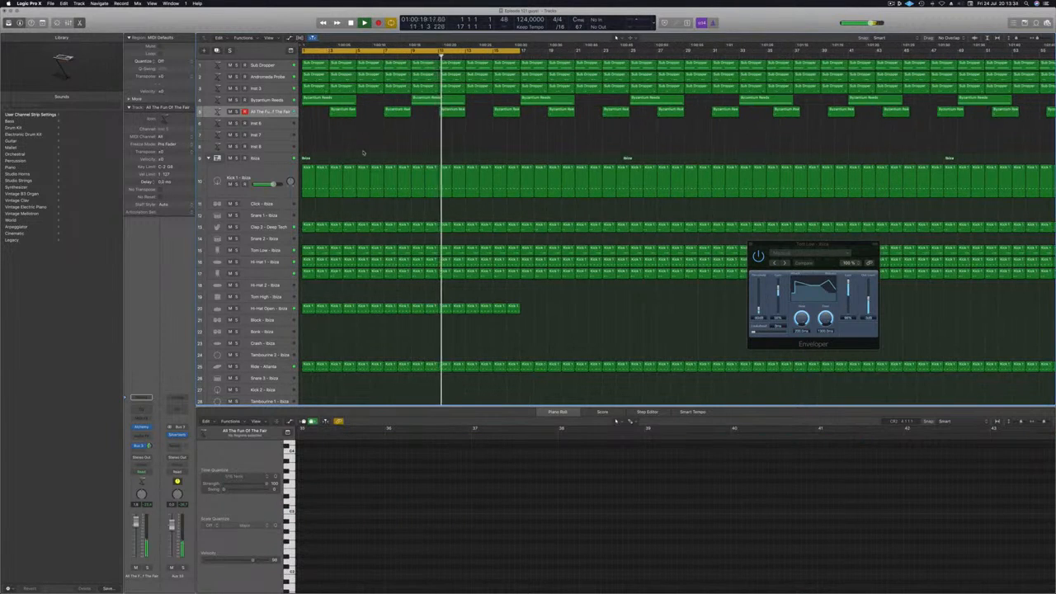
pyautogui.scroll(-1, 348, 326)
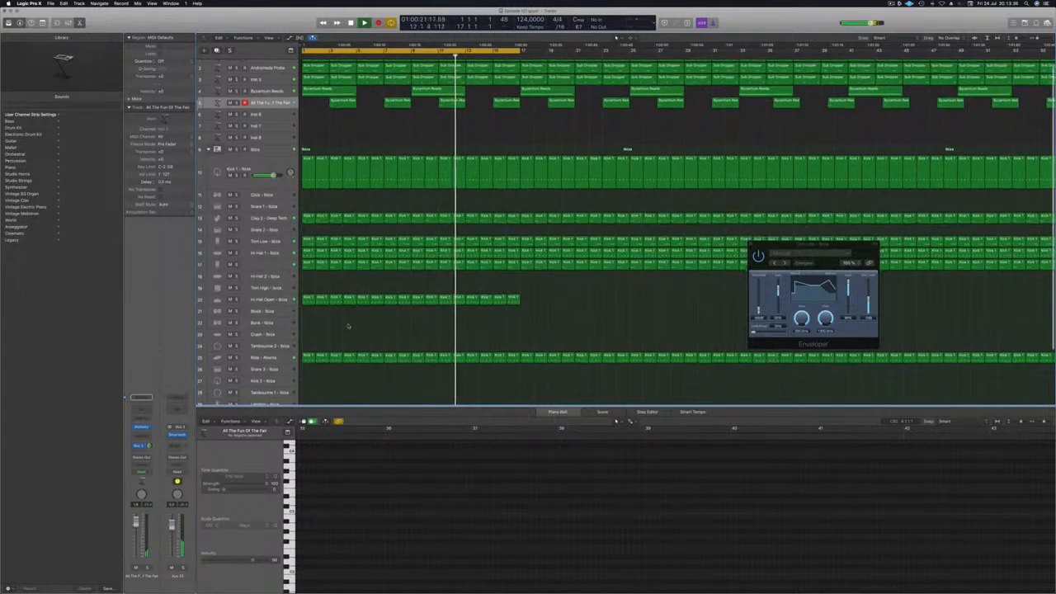
pyautogui.click(306, 268)
pyautogui.moveTo(305, 270); pyautogui.dragTo(305, 296)
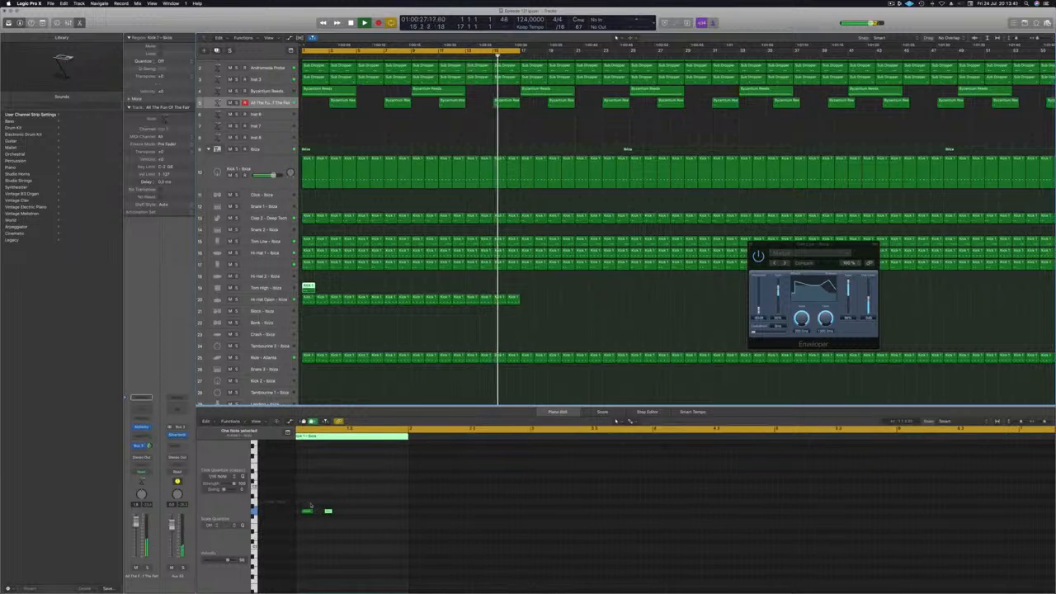
pyautogui.moveTo(310, 505); pyautogui.dragTo(370, 523)
pyautogui.hotkey('alt', 'Up')
pyautogui.hotkey('alt', 'Up')
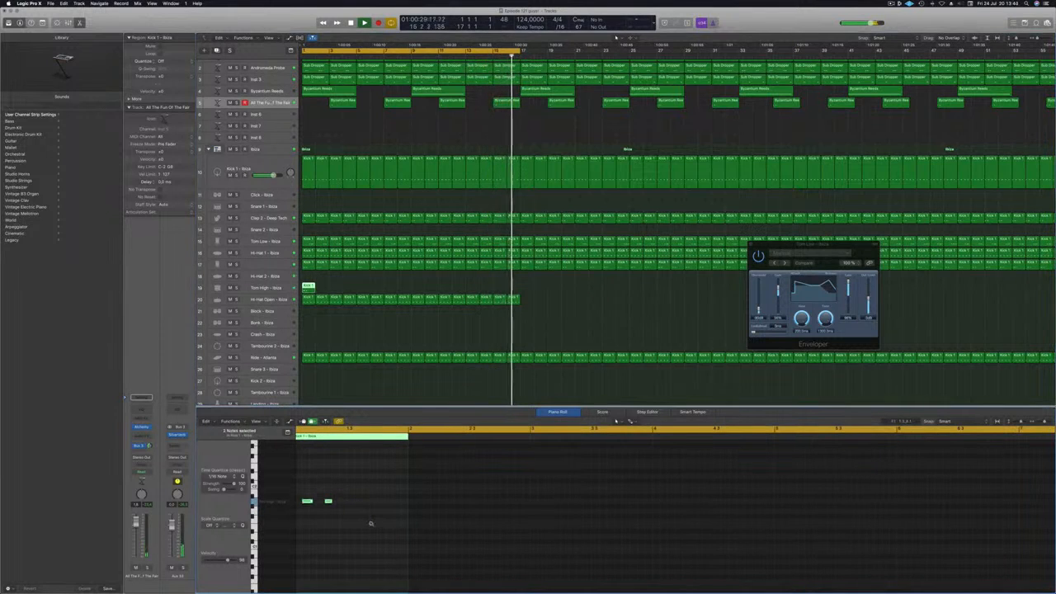
# Step: Copy the two tom notes further along the bar and add a single note near its end to make a five-note pattern
pyautogui.scroll(3, 392, 529)
pyautogui.hscroll(-2, 419, 527)
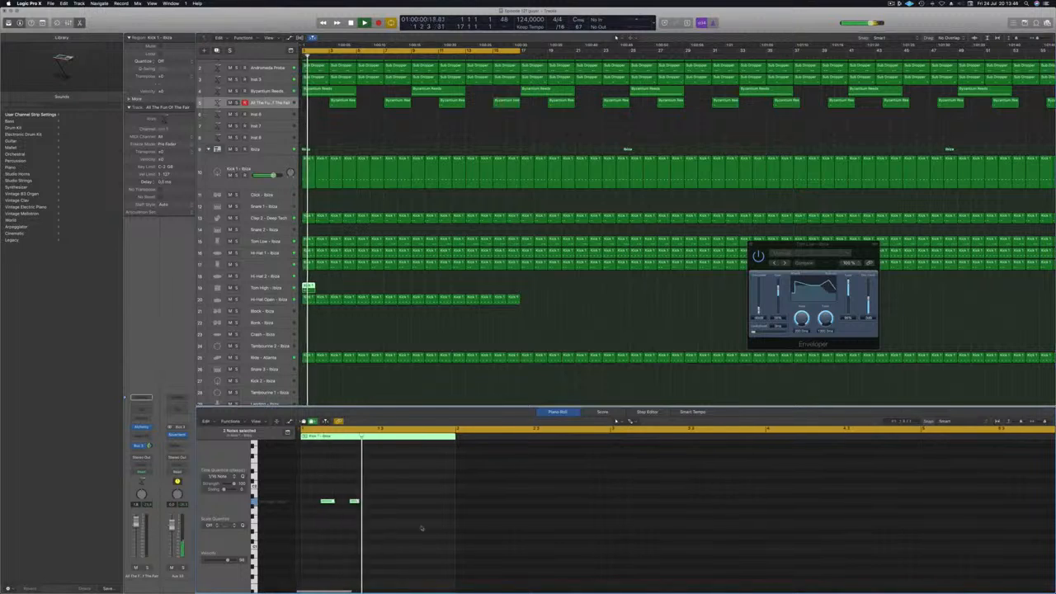
pyautogui.scroll(2, 382, 497)
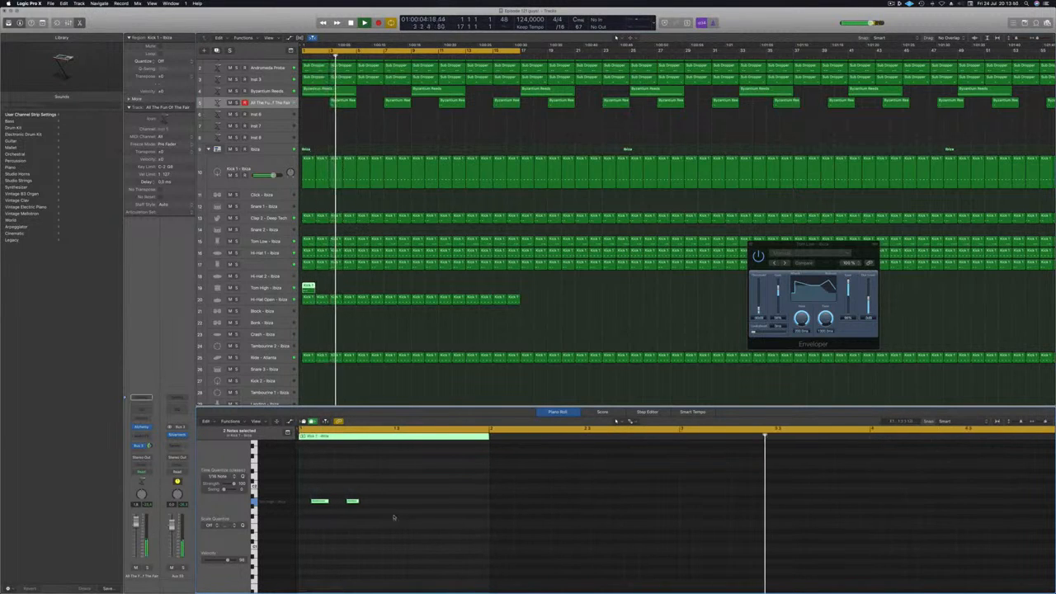
pyautogui.moveTo(340, 502); pyautogui.dragTo(438, 507)
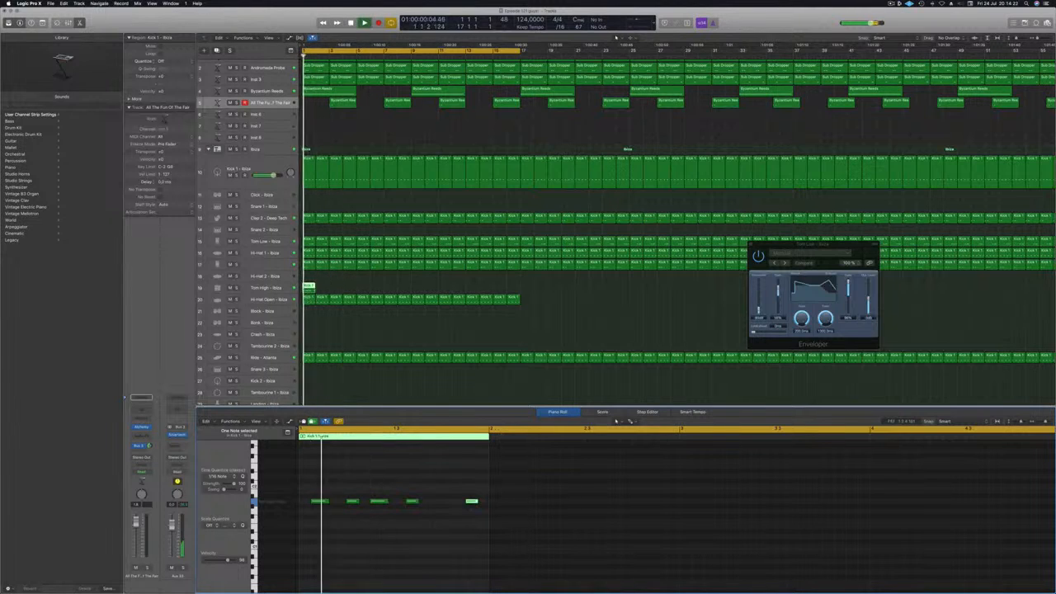
# Step: Duplicate the one-bar Tom High region until it fills the 16-bar cycle range
pyautogui.moveTo(308, 289); pyautogui.dragTo(335, 291)
pyautogui.moveTo(361, 283); pyautogui.dragTo(418, 294)
pyautogui.press('space')
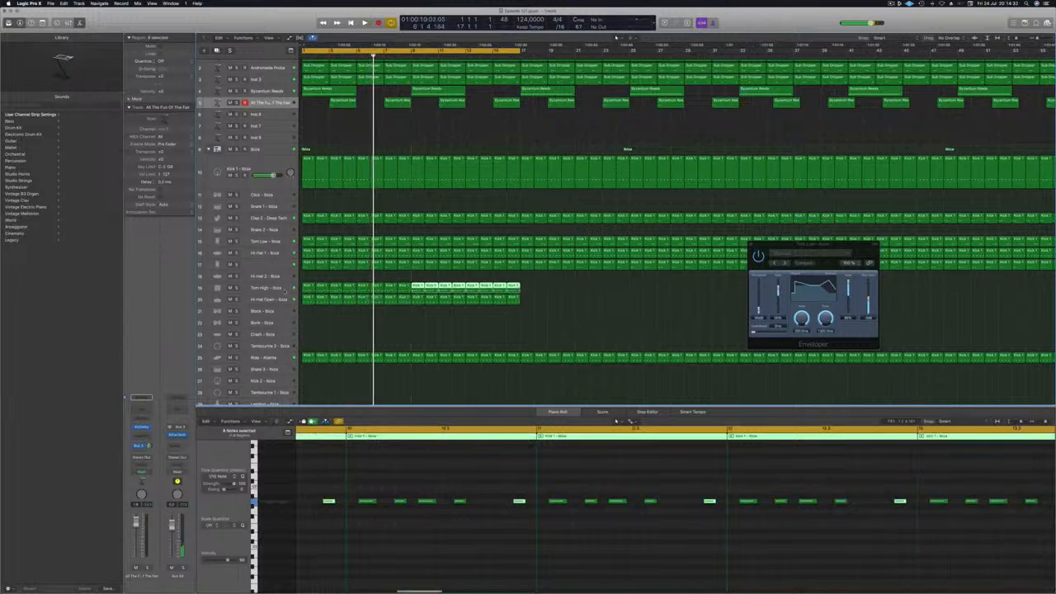
pyautogui.press('space')
# Step: Try Tom High - Neon on the Tom High track during playback, load Tom Flam - Dropkick instead and lower the channel's volume
pyautogui.click(284, 290)
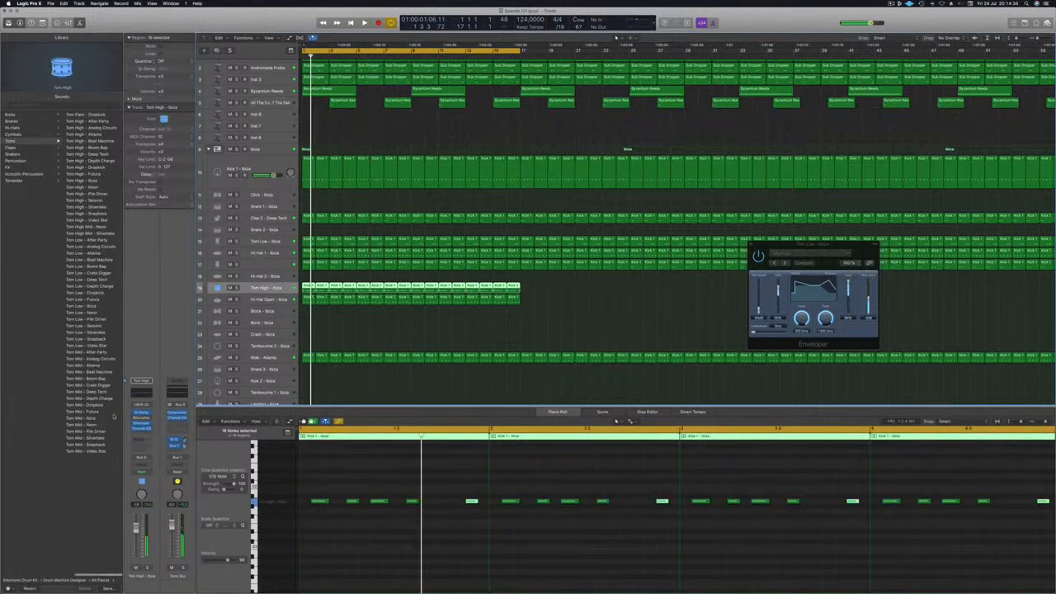
pyautogui.press('space')
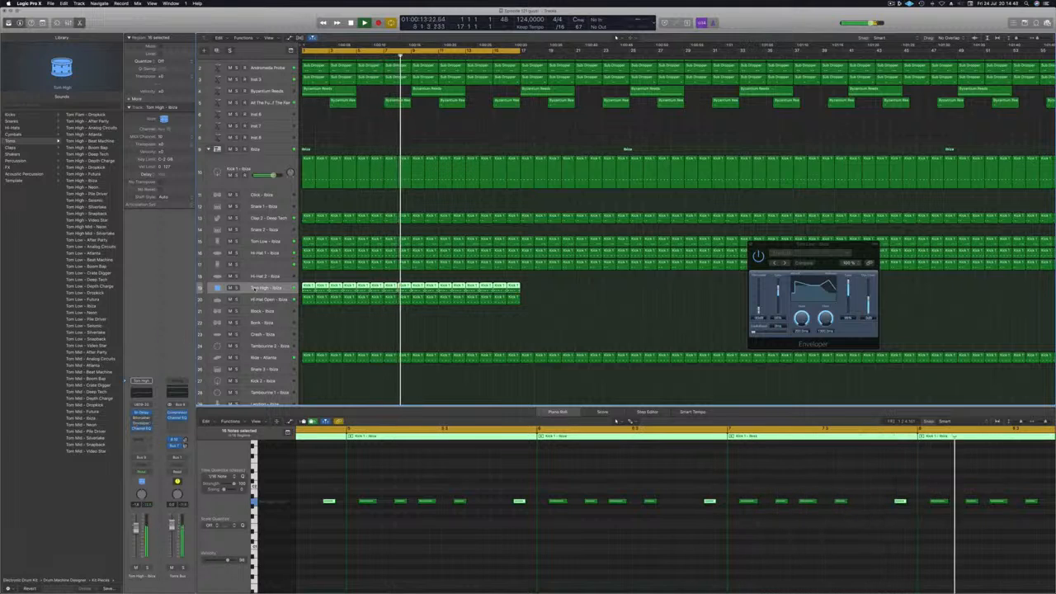
pyautogui.press('space')
pyautogui.press('space')
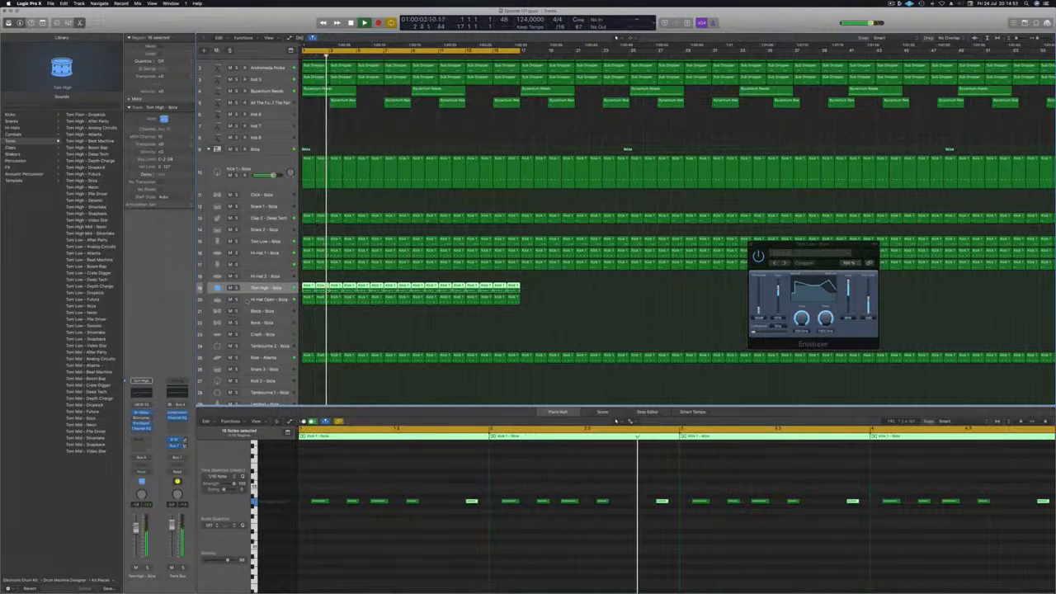
pyautogui.press('space')
pyautogui.press('space')
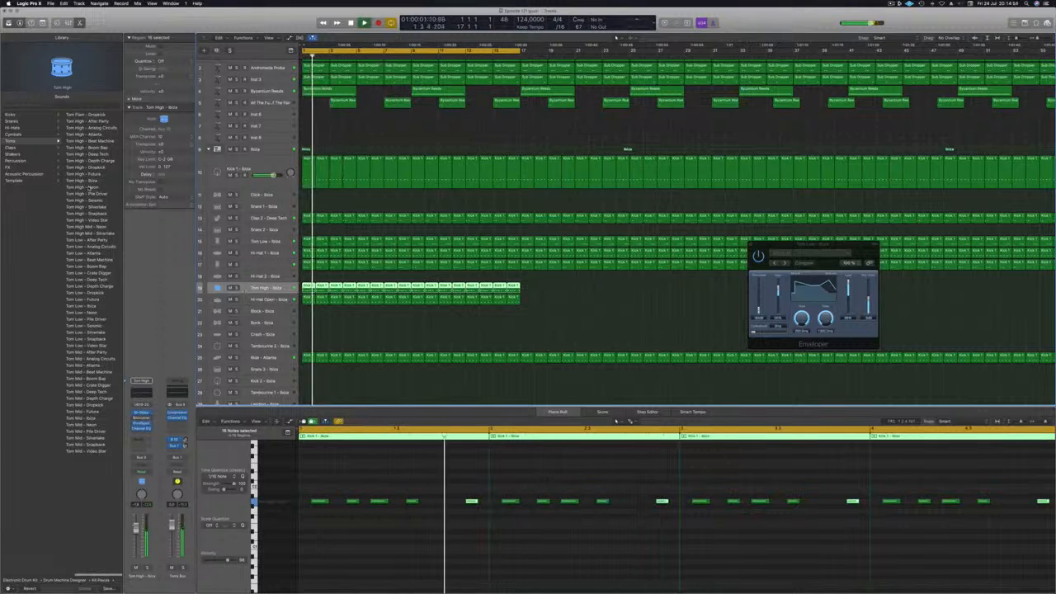
pyautogui.click(88, 188)
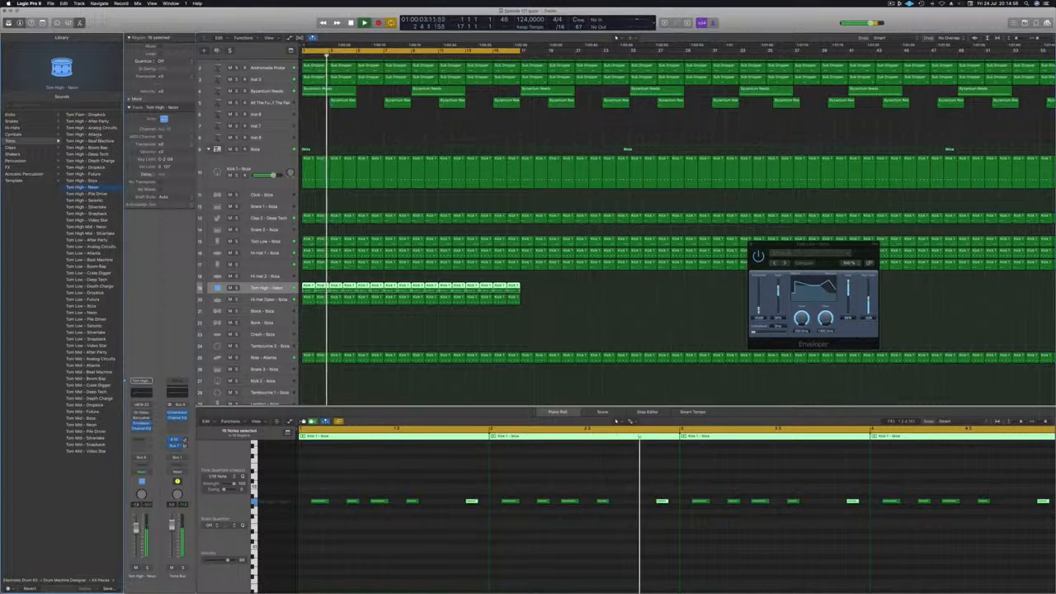
pyautogui.click(95, 115)
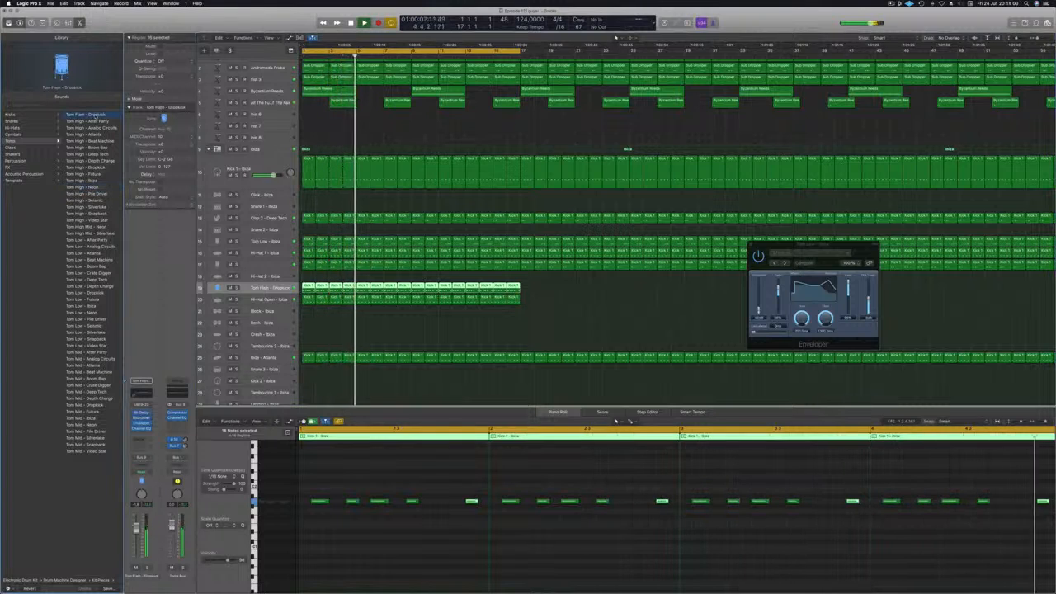
pyautogui.press('Return')
pyautogui.moveTo(136, 529); pyautogui.dragTo(136, 538)
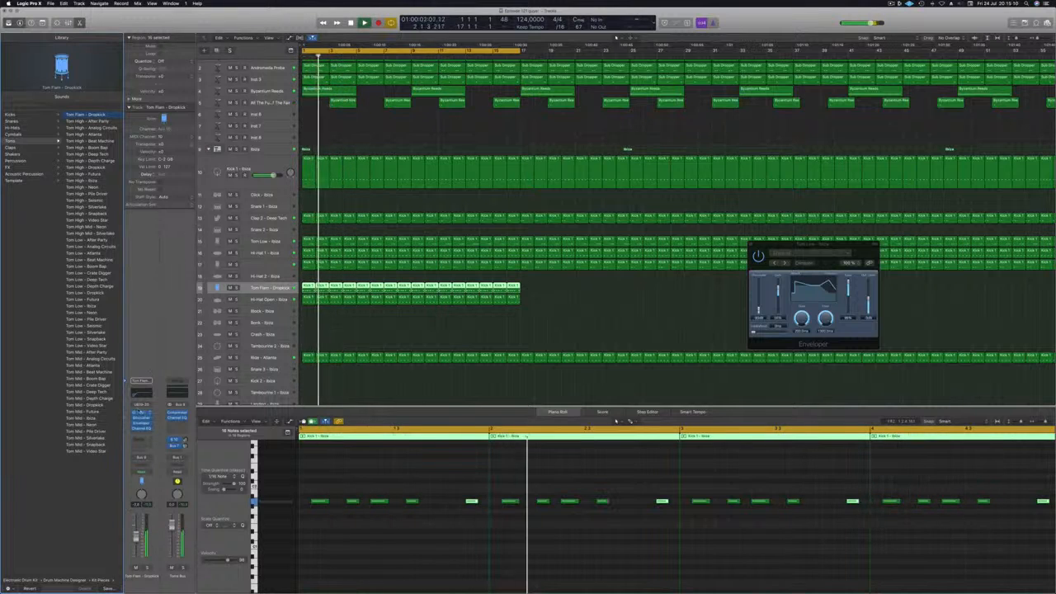
# Step: Load the Dual 1/16 Step preset in the Tom Flam channel's Stereo Delay and move its window clear of the channel settings
pyautogui.click(142, 412)
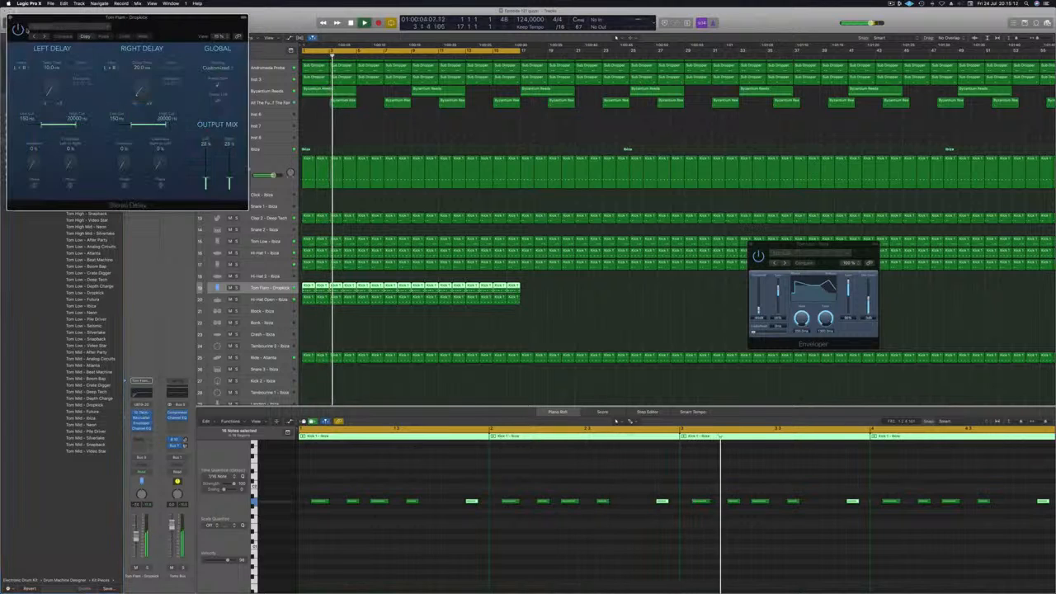
pyautogui.click(33, 38)
pyautogui.moveTo(134, 33); pyautogui.dragTo(265, 59)
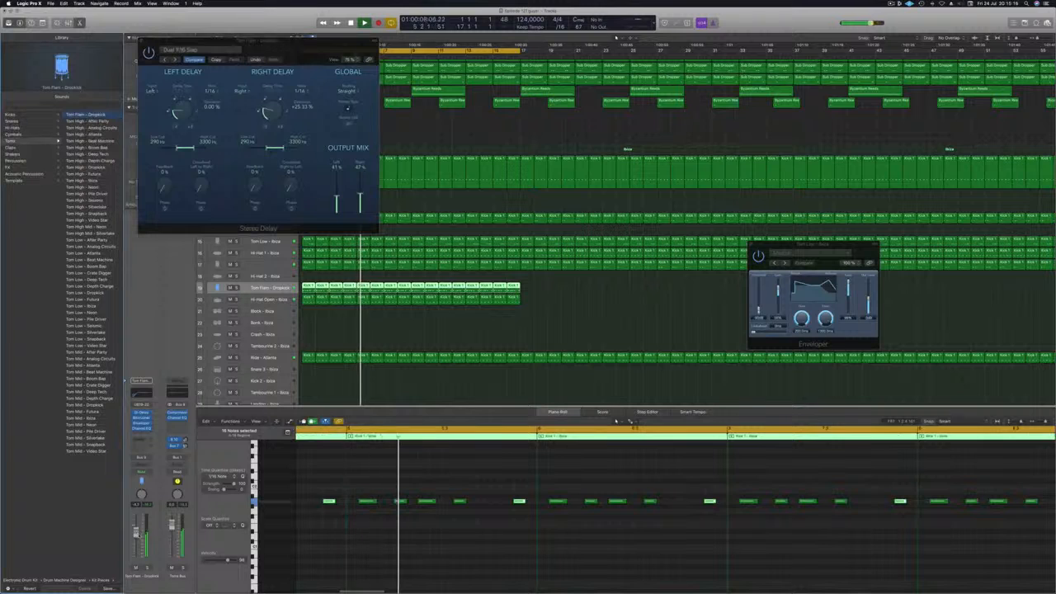
pyautogui.moveTo(308, 45); pyautogui.dragTo(504, 65)
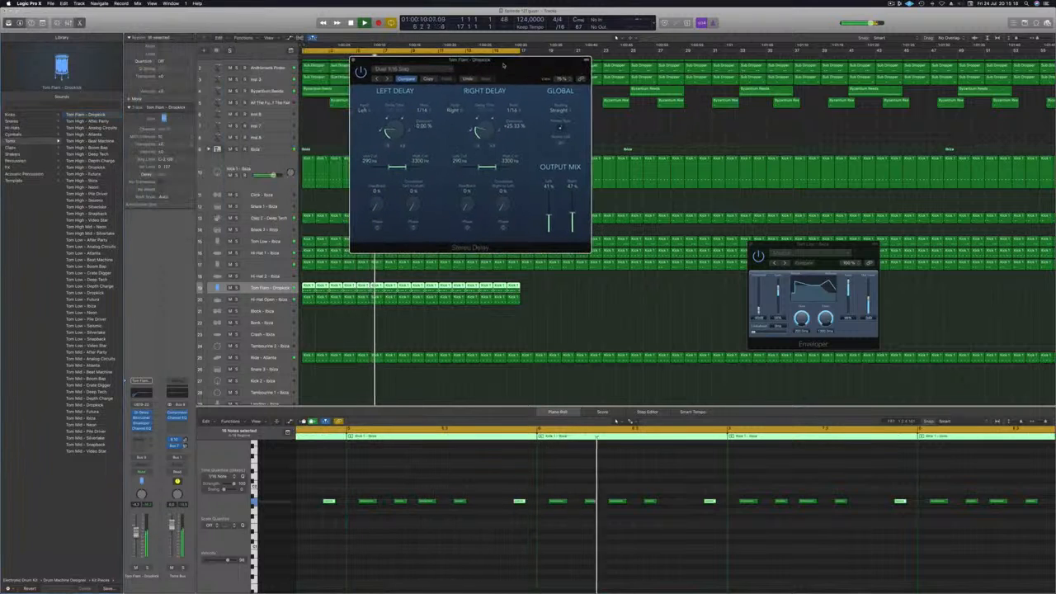
# Step: Try higher feedback on both sides of the Stereo Delay, then load its Dual 1/8 Note preset
pyautogui.press('space')
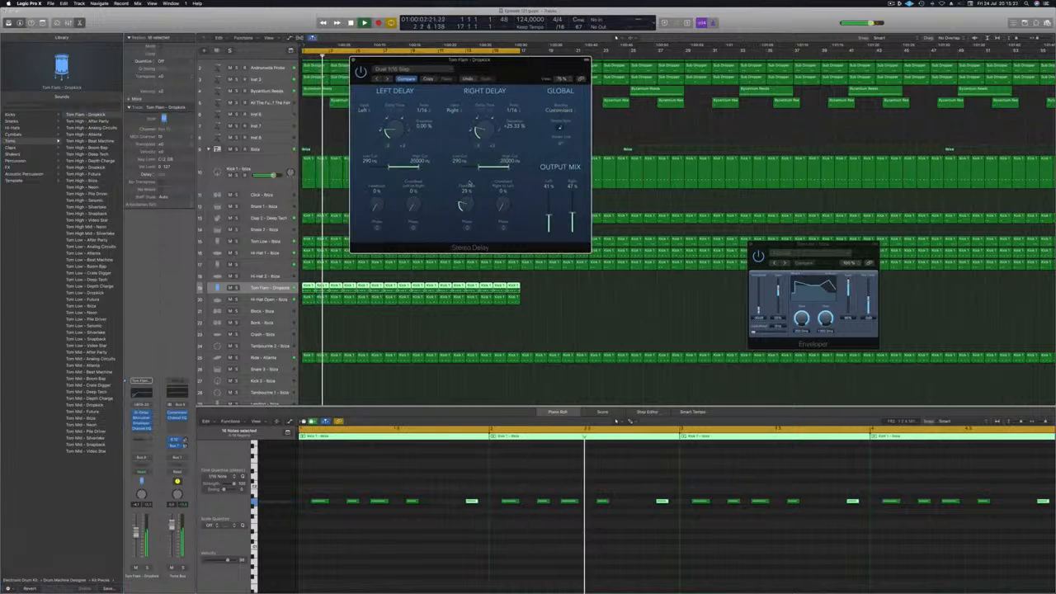
pyautogui.moveTo(470, 206); pyautogui.dragTo(470, 175)
pyautogui.moveTo(377, 205); pyautogui.dragTo(377, 171)
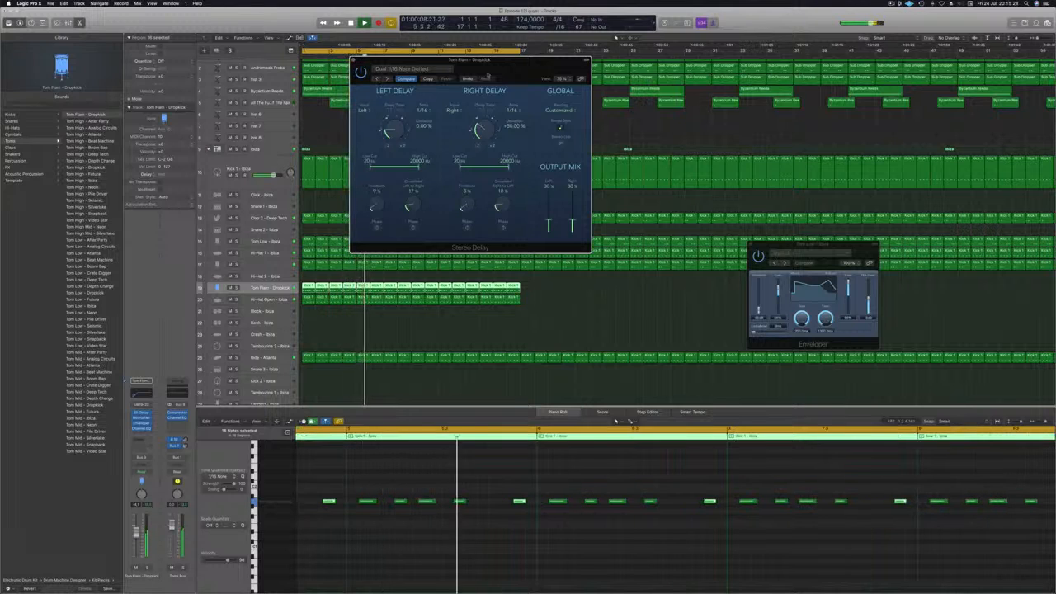
pyautogui.moveTo(488, 75); pyautogui.dragTo(485, 84)
pyautogui.click(374, 88)
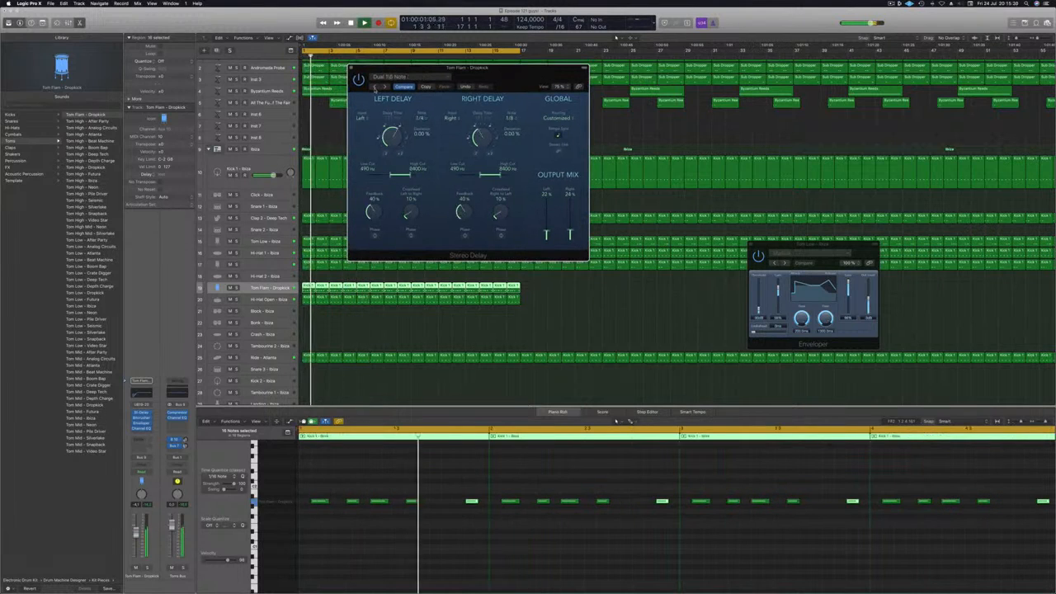
# Step: Audition the Stereo Delay's dual triplet, dotted and feedback presets on the Tom Flam, then load Dual 1/16 Step
pyautogui.click(375, 86)
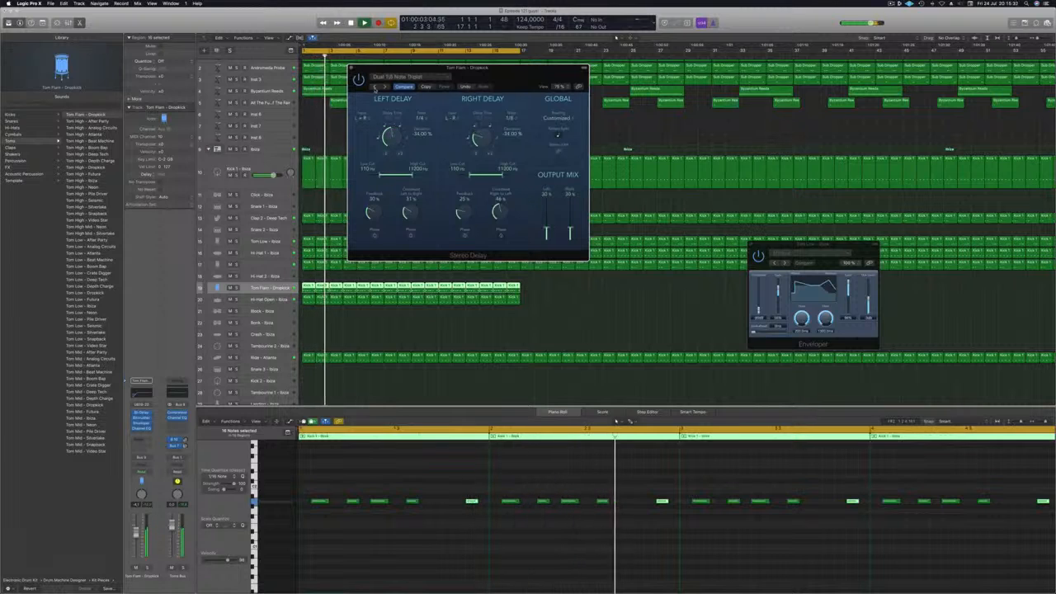
pyautogui.click(375, 88)
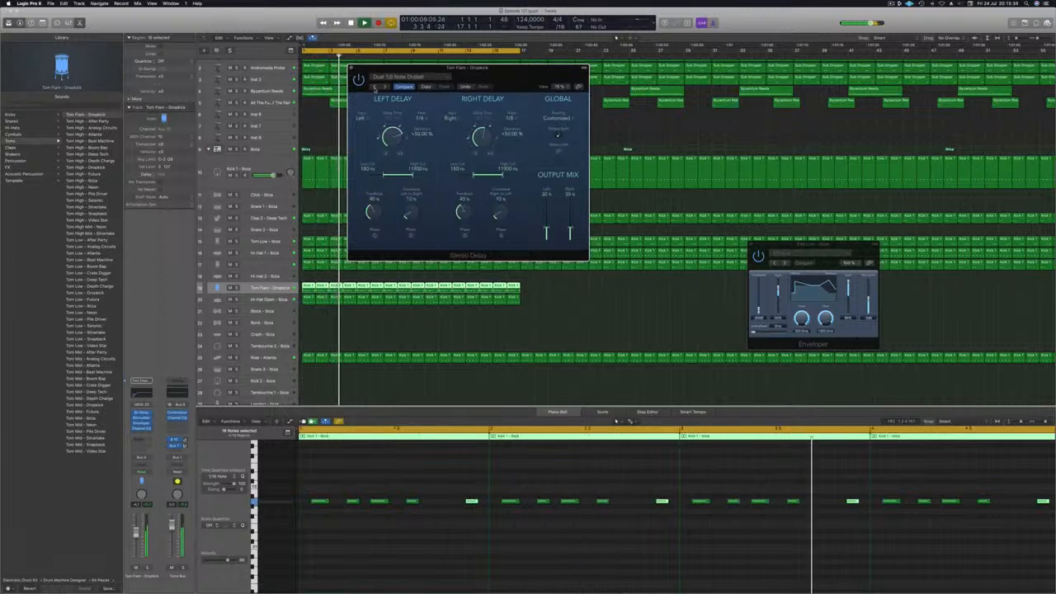
pyautogui.click(375, 87)
pyautogui.moveTo(480, 79); pyautogui.dragTo(478, 79)
pyautogui.click(396, 76)
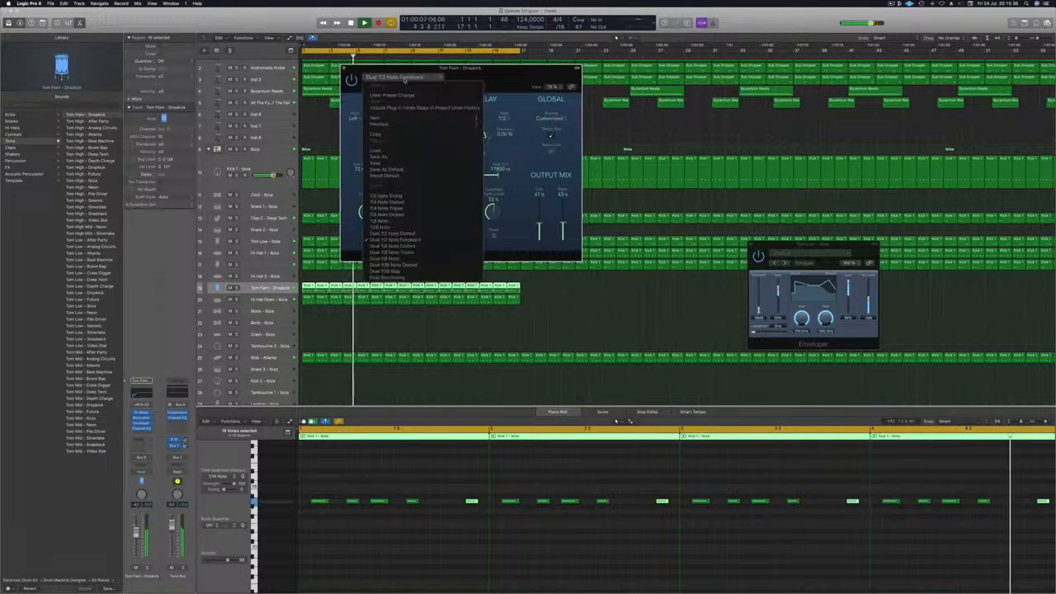
pyautogui.click(394, 272)
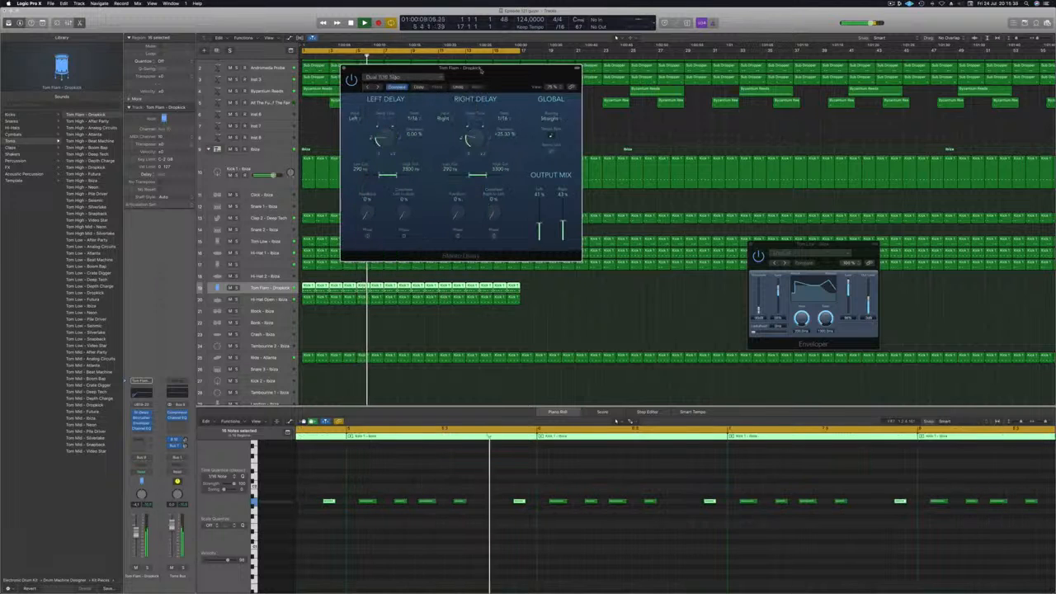
# Step: Raise the left and right feedback in the Stereo Delay, then close it and restart playback from the beginning
pyautogui.moveTo(495, 76); pyautogui.dragTo(416, 94)
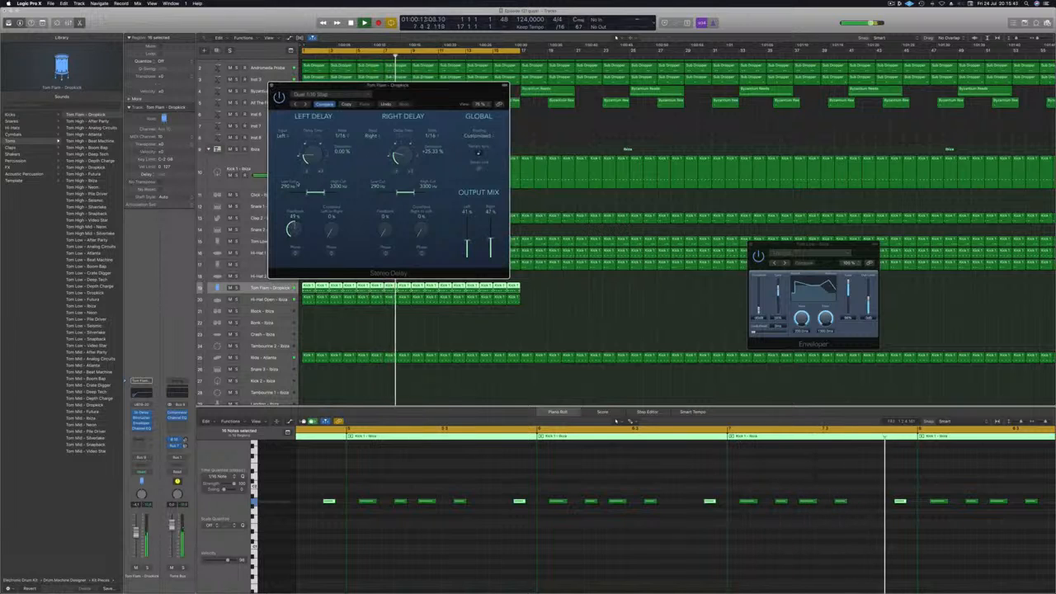
pyautogui.moveTo(376, 231); pyautogui.dragTo(387, 207)
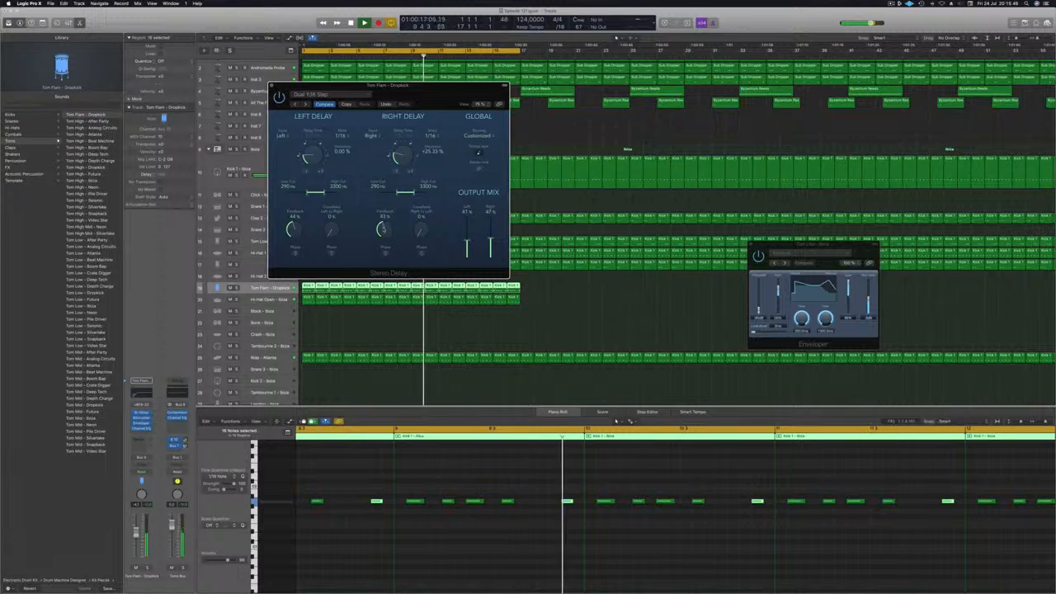
pyautogui.press('Return')
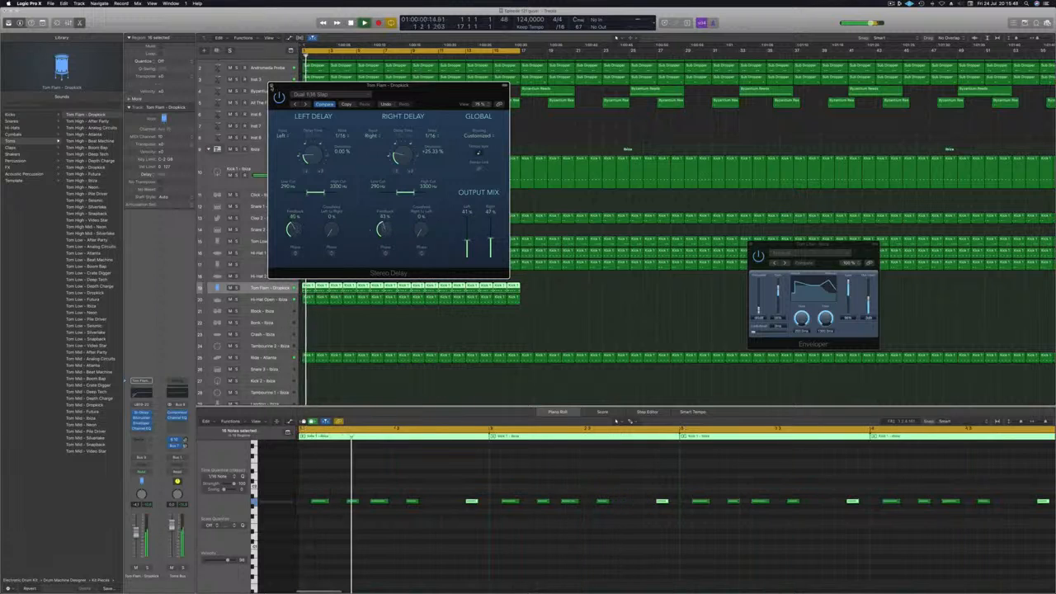
pyautogui.press('super+w')
pyautogui.press('Return')
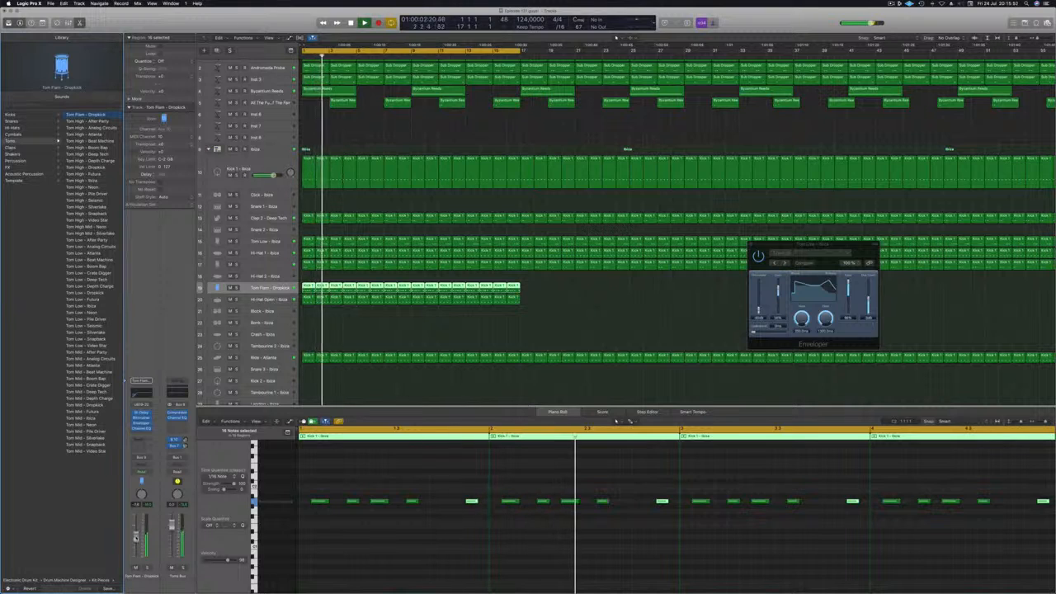
# Step: Open the Tom Flam's Channel EQ, steepen the low cut to 48 dB/Oct and turn on the analyzer
pyautogui.press('e')
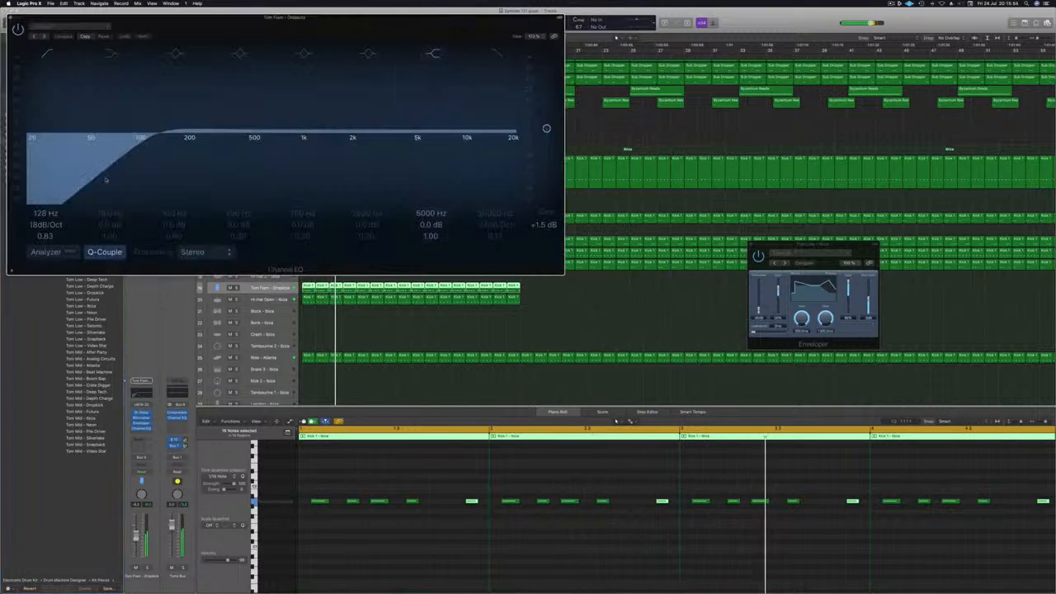
pyautogui.moveTo(46, 225); pyautogui.dragTo(45, 208)
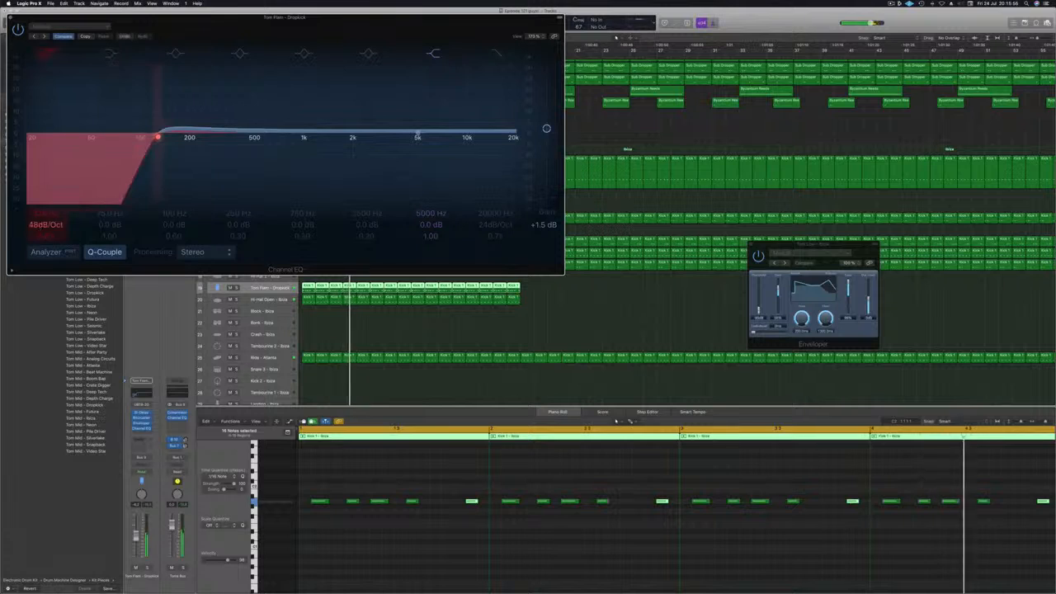
pyautogui.click(51, 252)
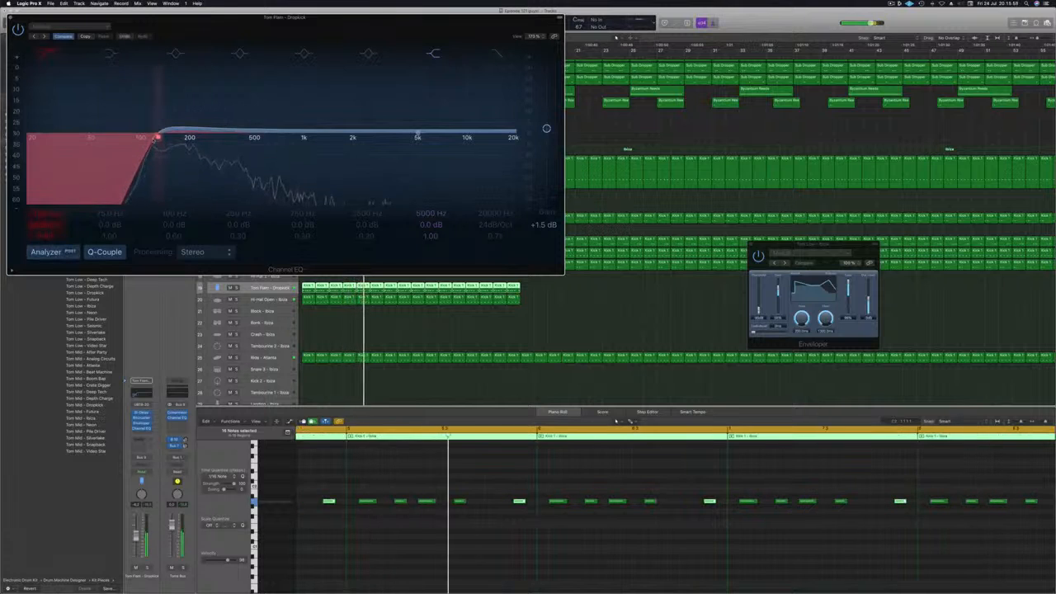
# Step: Sweep the Tom Flam's low-cut frequency and settle at 106 Hz, then close the Channel EQ and replay from the start
pyautogui.moveTo(129, 141); pyautogui.dragTo(69, 144)
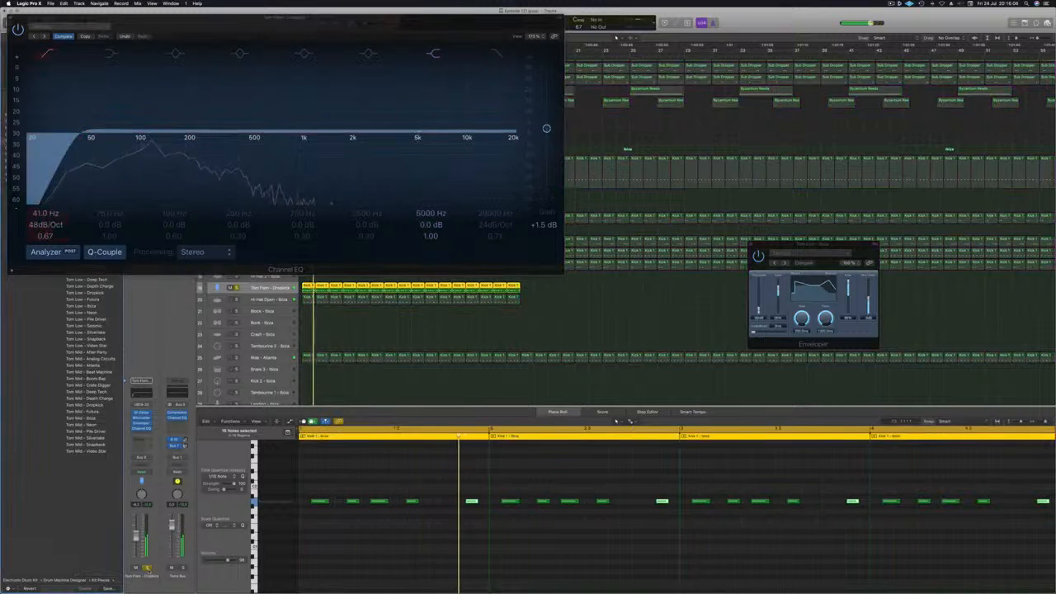
pyautogui.moveTo(78, 139); pyautogui.dragTo(140, 136)
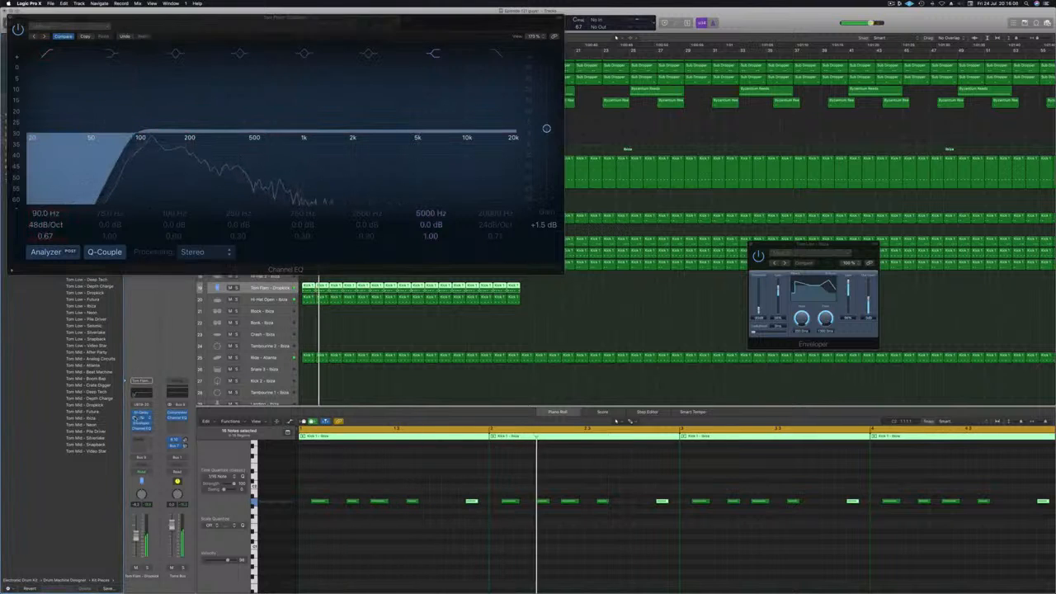
pyautogui.moveTo(237, 16); pyautogui.dragTo(578, 69)
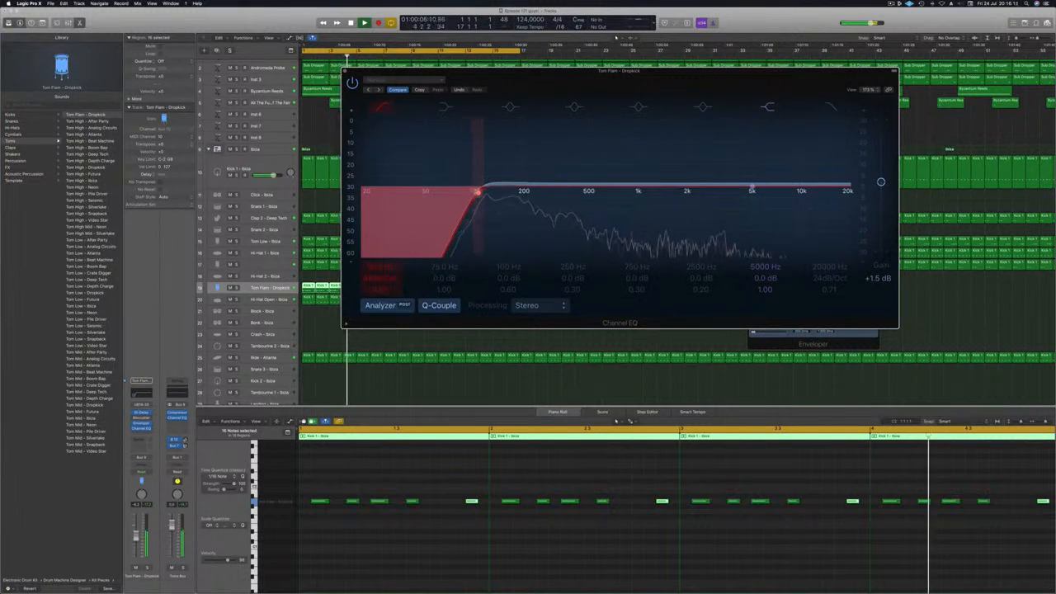
pyautogui.moveTo(440, 80); pyautogui.dragTo(326, 91)
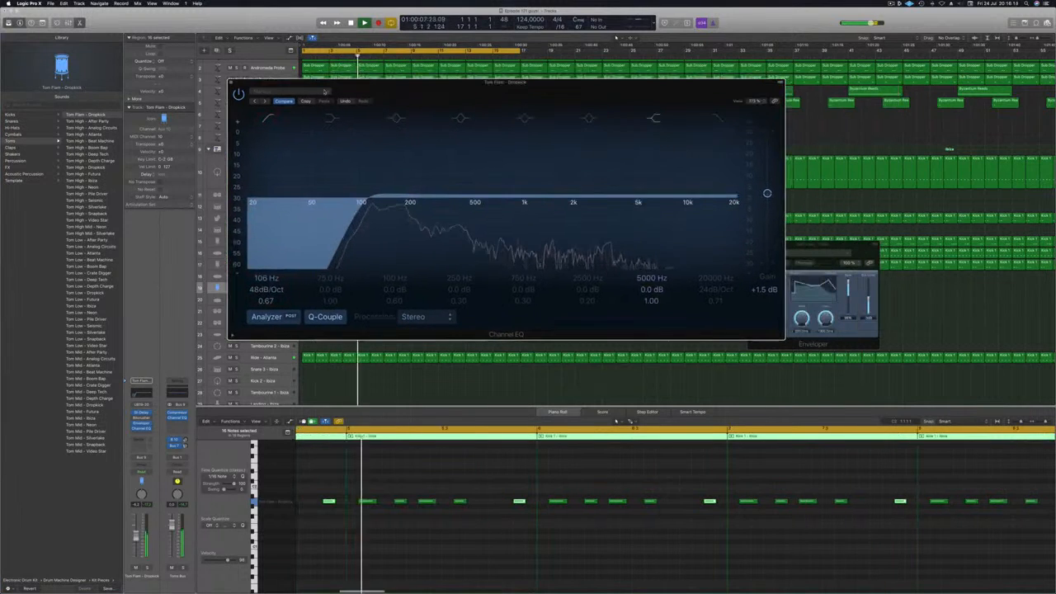
pyautogui.click(232, 83)
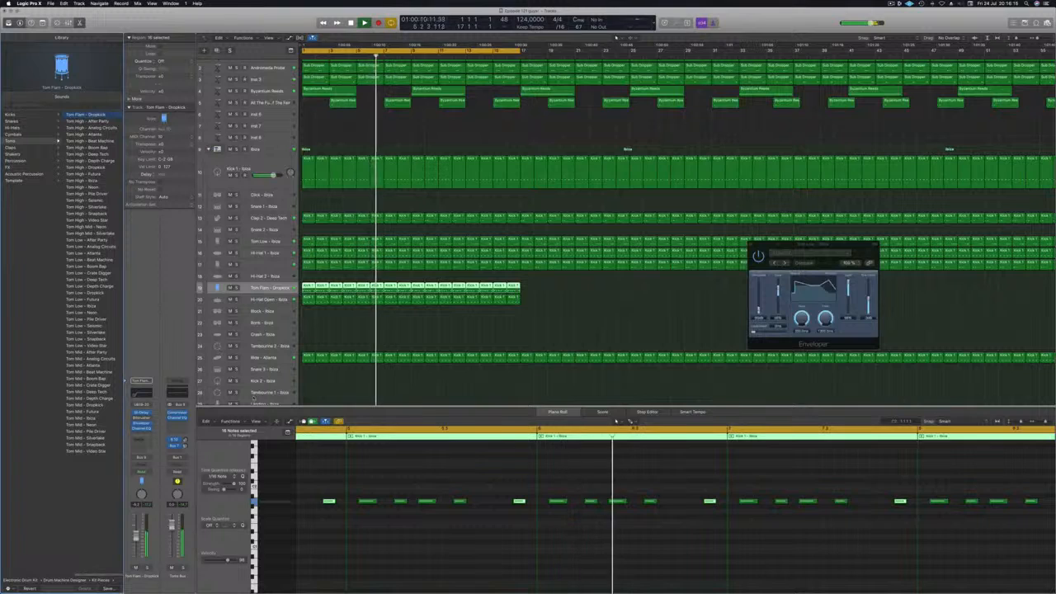
pyautogui.press('Return')
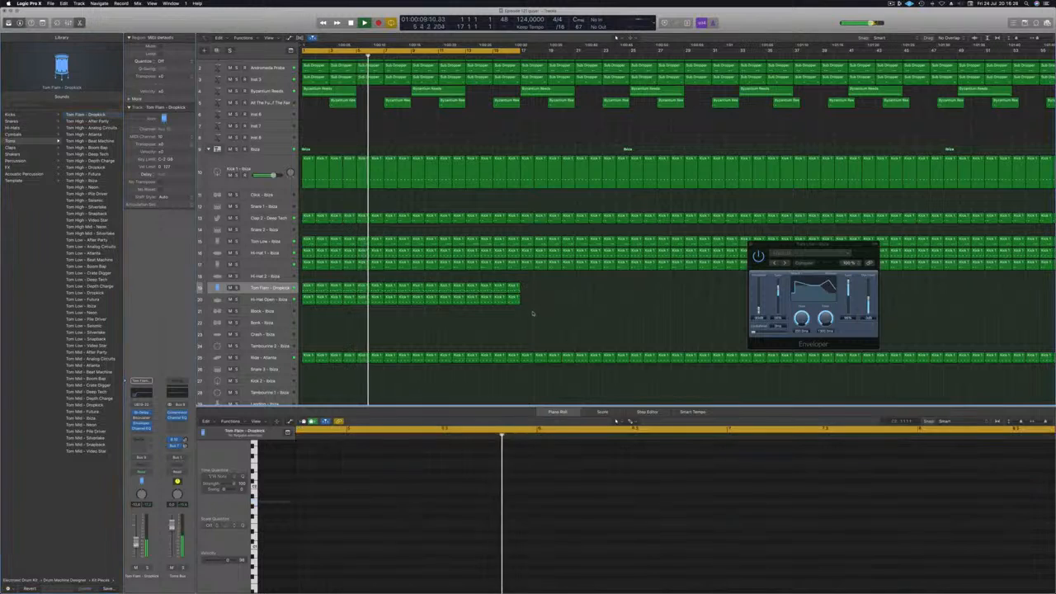
# Step: Repeat the Tom Flam and Hi-Hat Open regions until both tracks fill 64 bars, and close the Enveloper window
pyautogui.click(543, 284)
pyautogui.press('z')
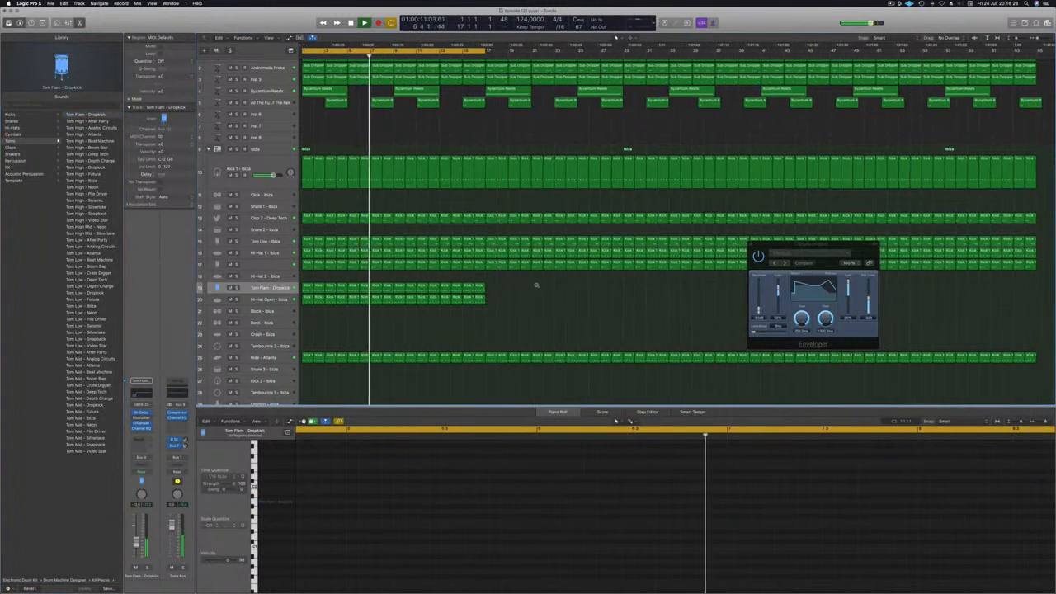
pyautogui.moveTo(523, 280); pyautogui.dragTo(572, 287)
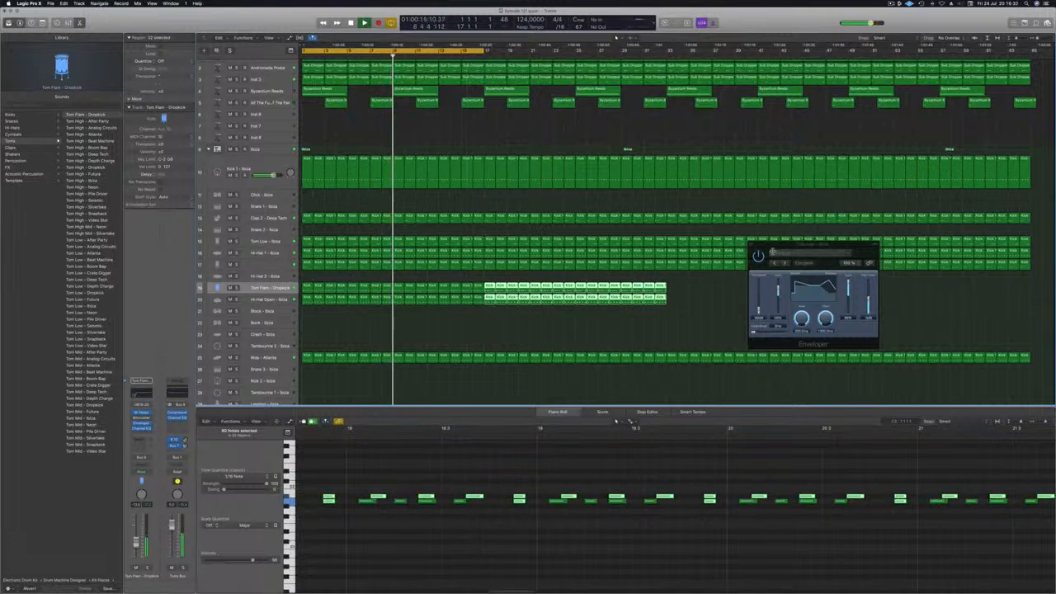
pyautogui.moveTo(812, 248); pyautogui.dragTo(625, 70)
pyautogui.moveTo(677, 278); pyautogui.dragTo(476, 296)
pyautogui.moveTo(388, 297); pyautogui.dragTo(671, 299)
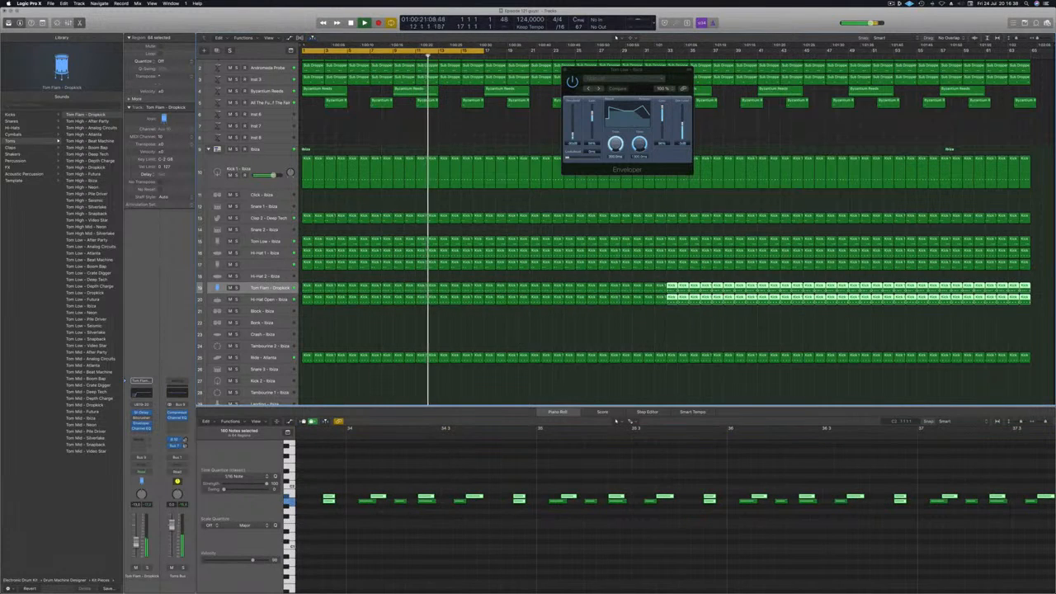
pyautogui.click(565, 71)
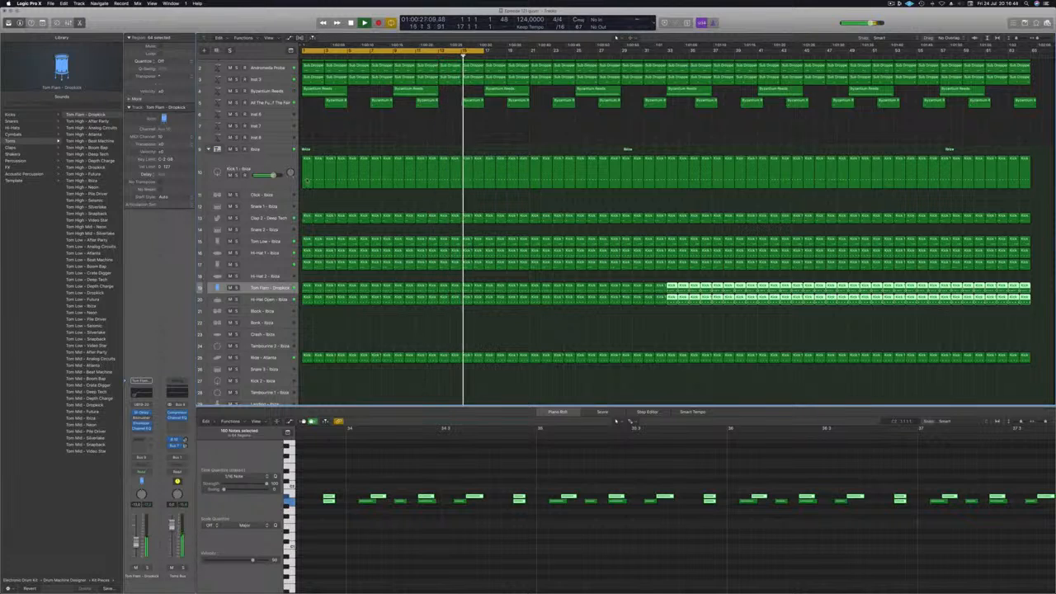
# Step: Copy the first Kick 1 region to the Snare 1 track and delete its notes on beats 1 and 3
pyautogui.moveTo(306, 178); pyautogui.dragTo(306, 204)
pyautogui.moveTo(303, 535); pyautogui.dragTo(458, 568)
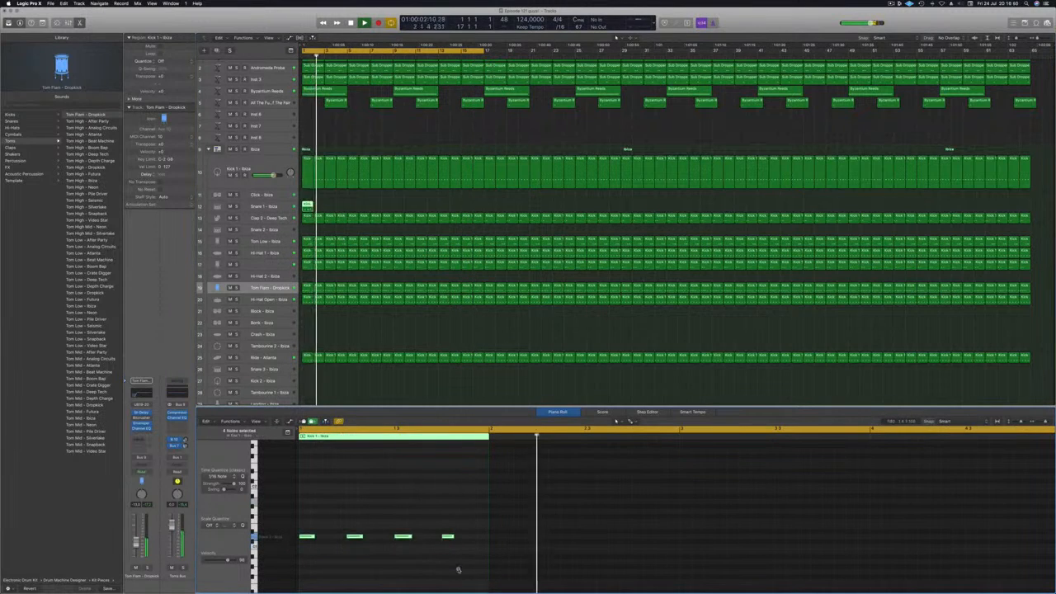
pyautogui.click(307, 538)
pyautogui.press('Delete')
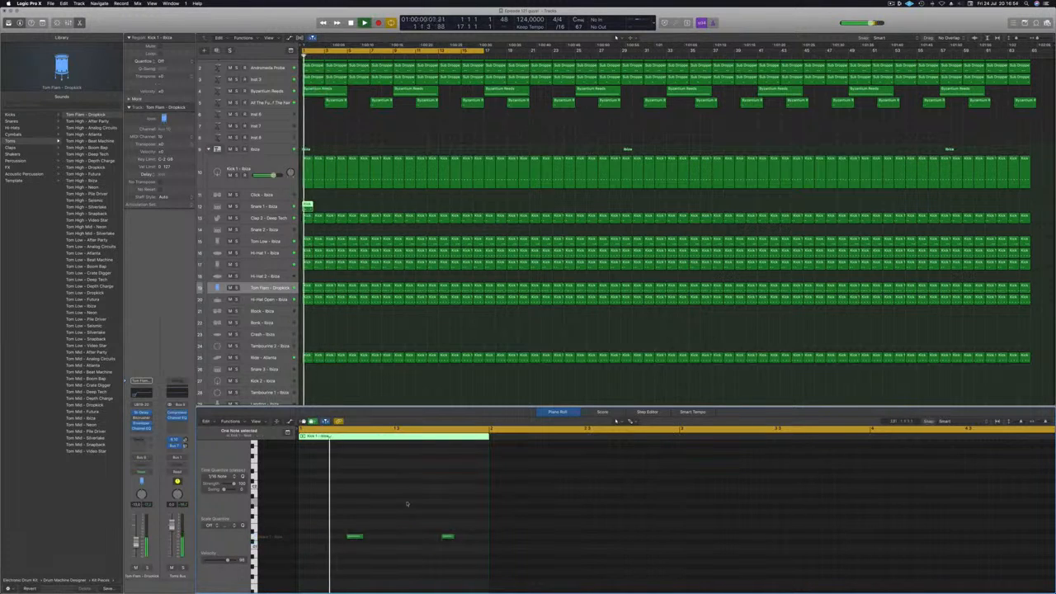
pyautogui.click(273, 207)
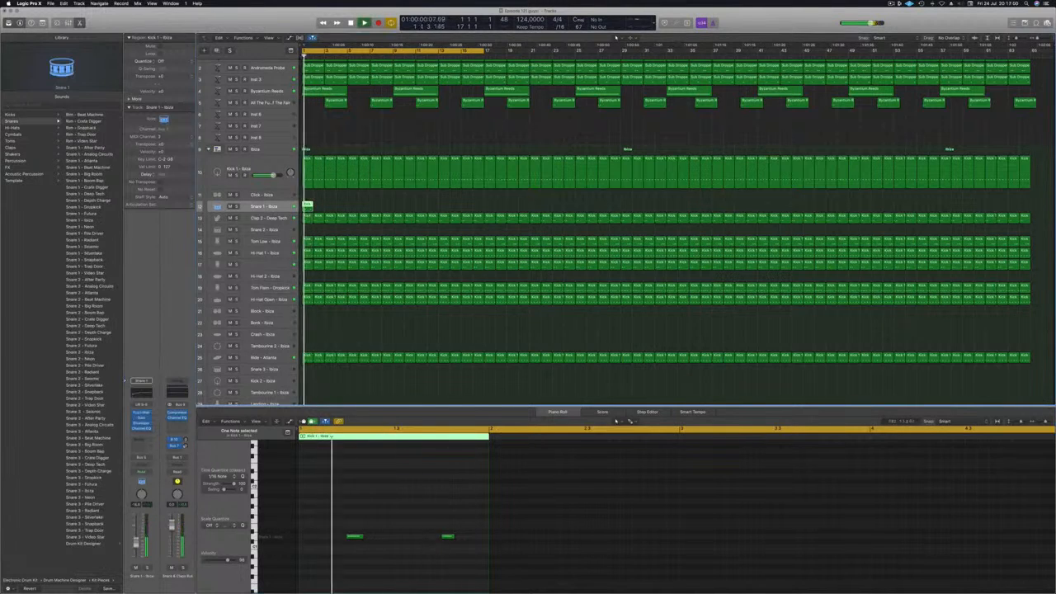
# Step: Repeat the one-bar Snare 1 region to fill the 16-bar cycle, then copy the block along the whole 64-bar arrangement
pyautogui.moveTo(307, 205); pyautogui.dragTo(404, 212)
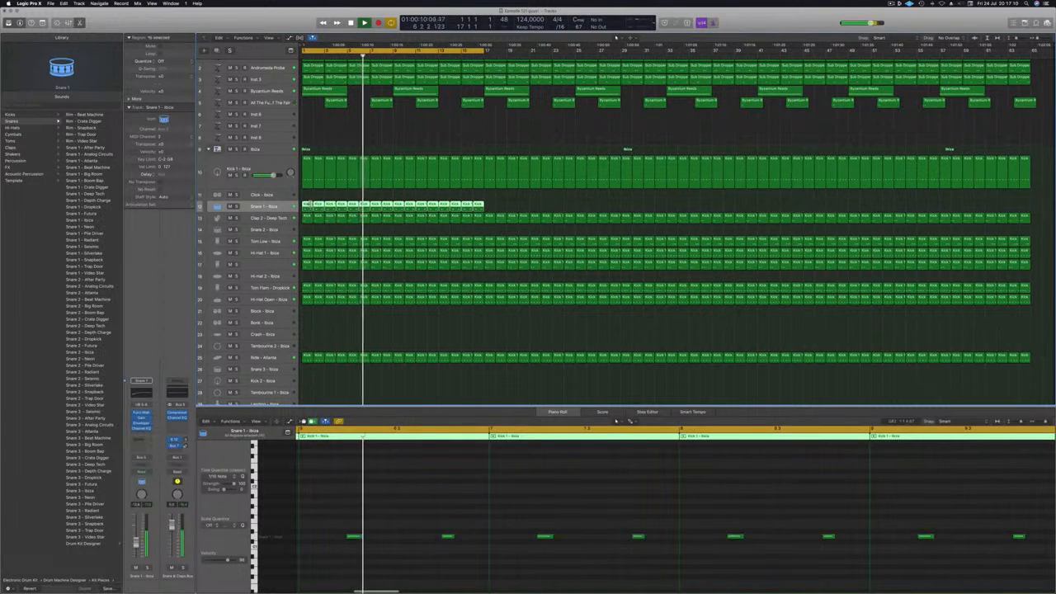
pyautogui.moveTo(308, 204); pyautogui.dragTo(481, 209)
pyautogui.moveTo(678, 208)
pyautogui.mouseDown()
pyautogui.moveTo(310, 204)
pyautogui.moveTo(670, 207)
pyautogui.mouseUp()
pyautogui.scroll(2, 372, 132)
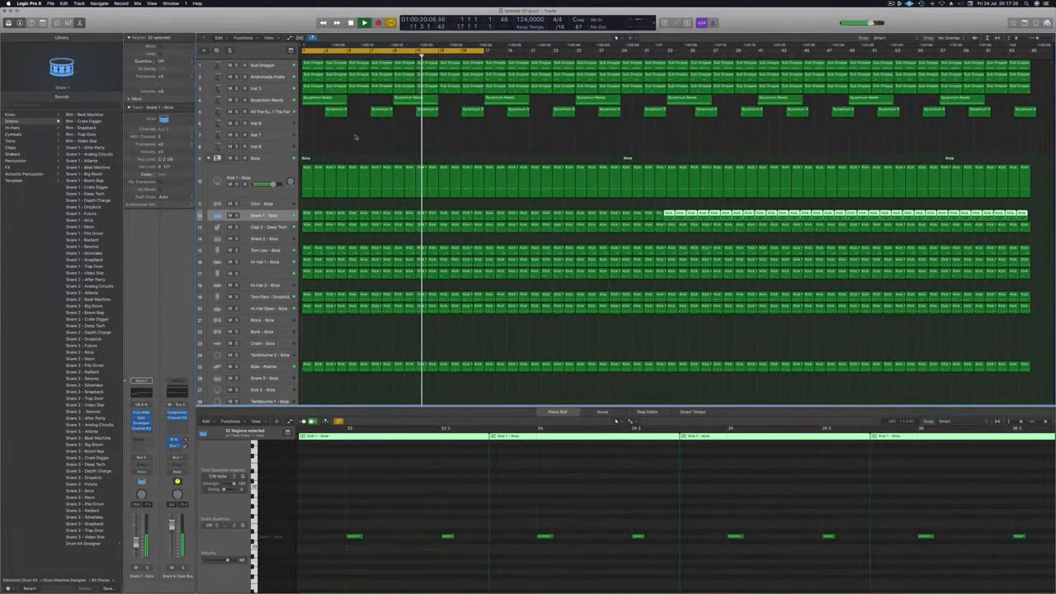
pyautogui.click(355, 137)
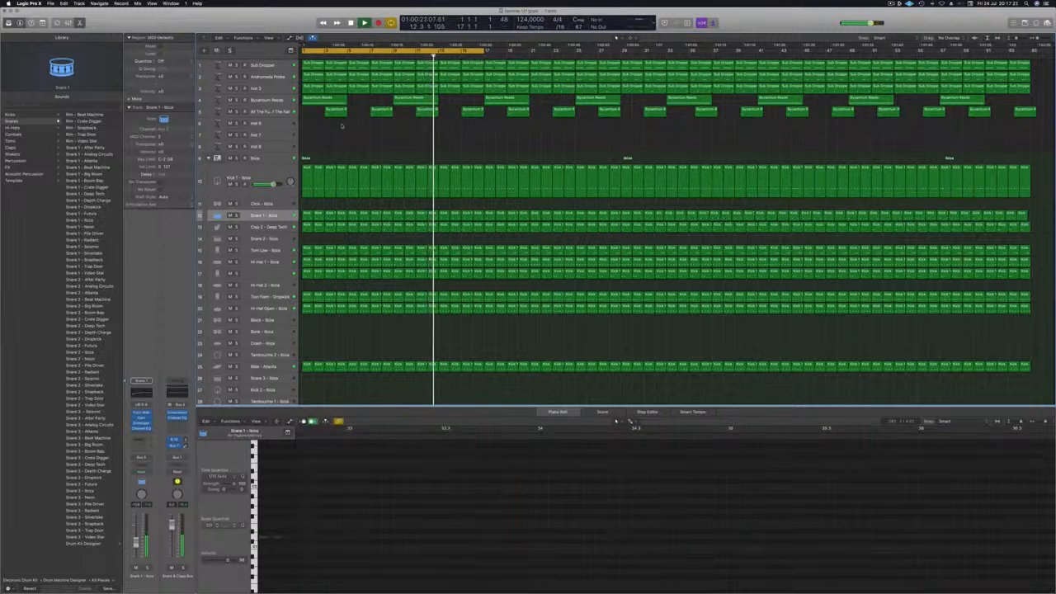
pyautogui.click(278, 221)
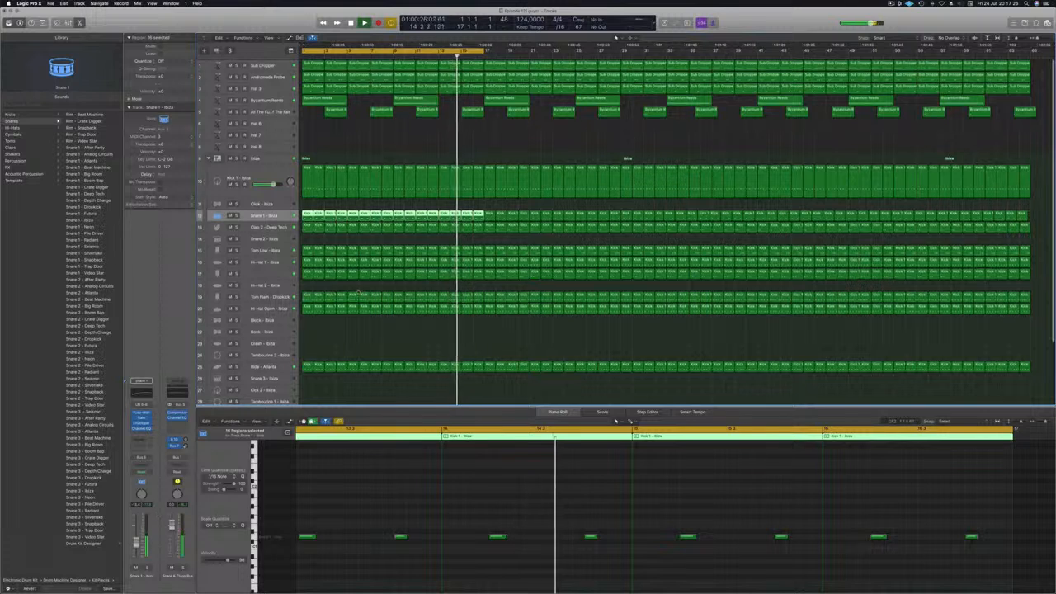
pyautogui.scroll(-1, 354, 306)
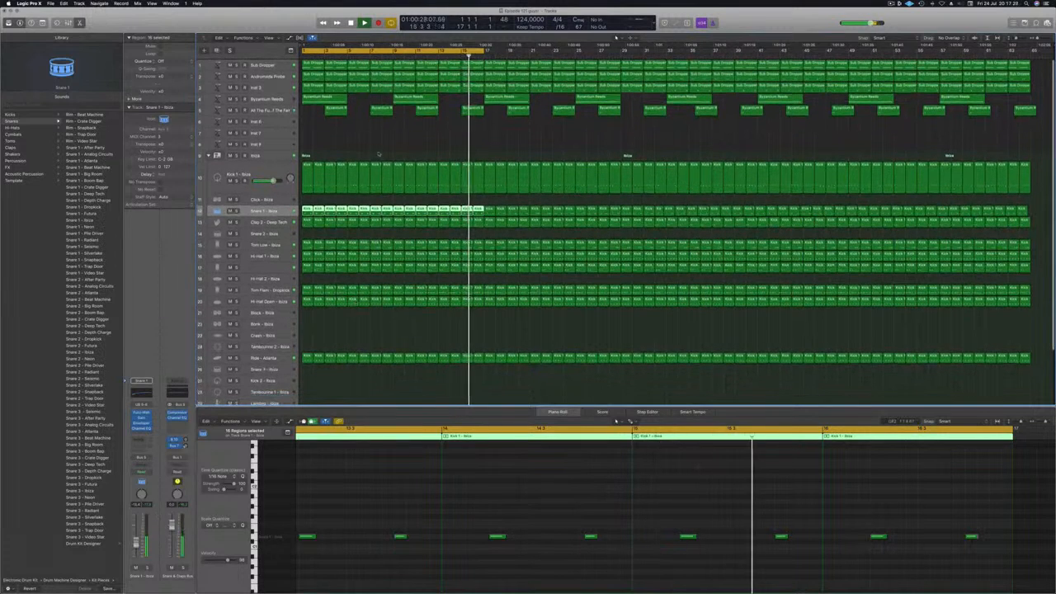
pyautogui.click(361, 134)
# Step: Copy the first Byzantium Reeds region onto the empty Inst 6 track
pyautogui.click(274, 124)
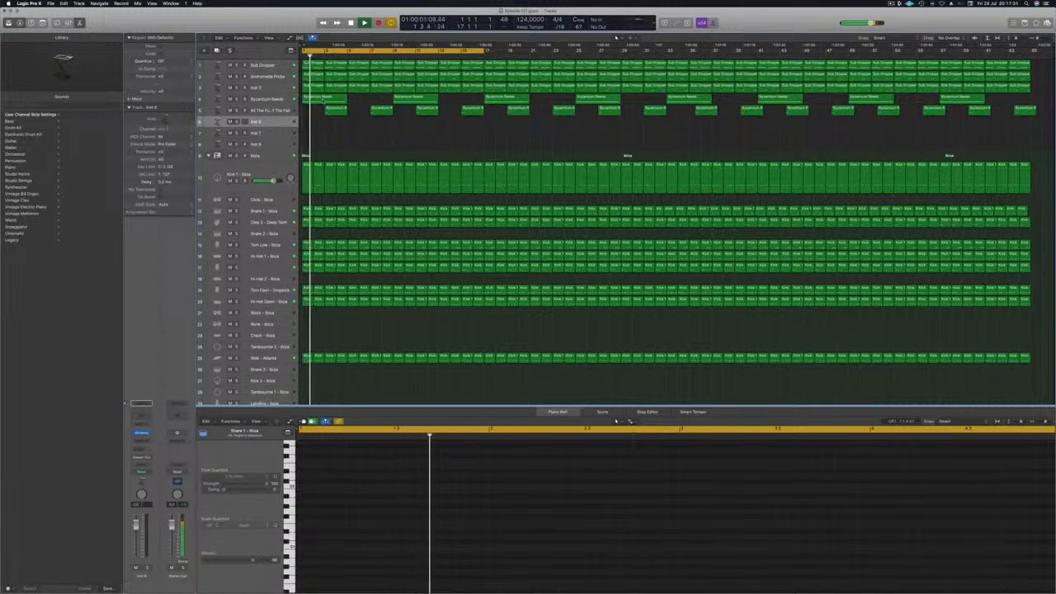
pyautogui.moveTo(324, 97); pyautogui.dragTo(322, 123)
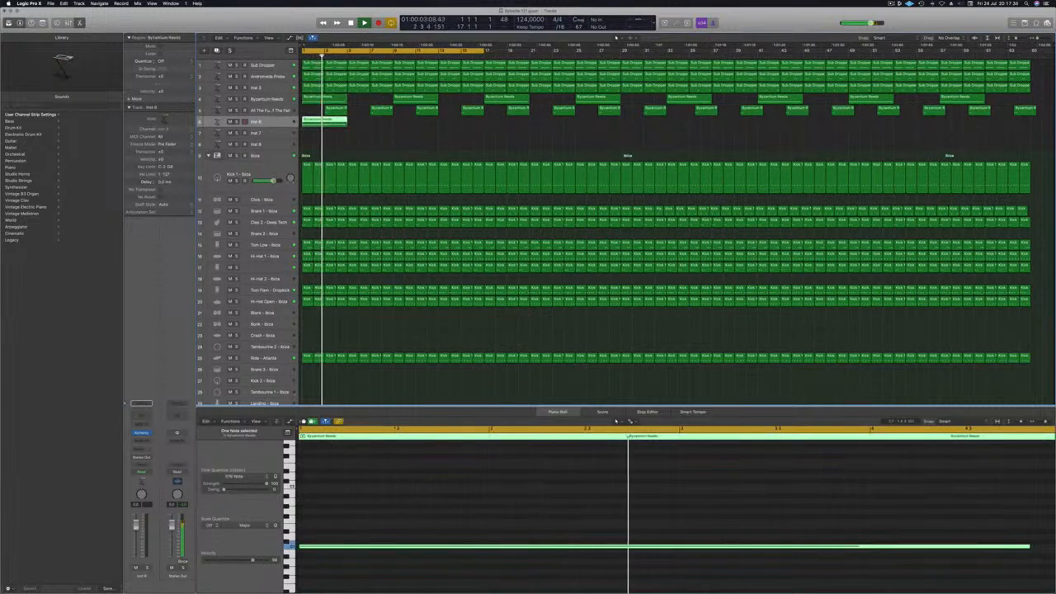
pyautogui.scroll(-3, 417, 528)
# Step: Transpose the notes of the copied Inst 6 region up one octave
pyautogui.click(397, 521)
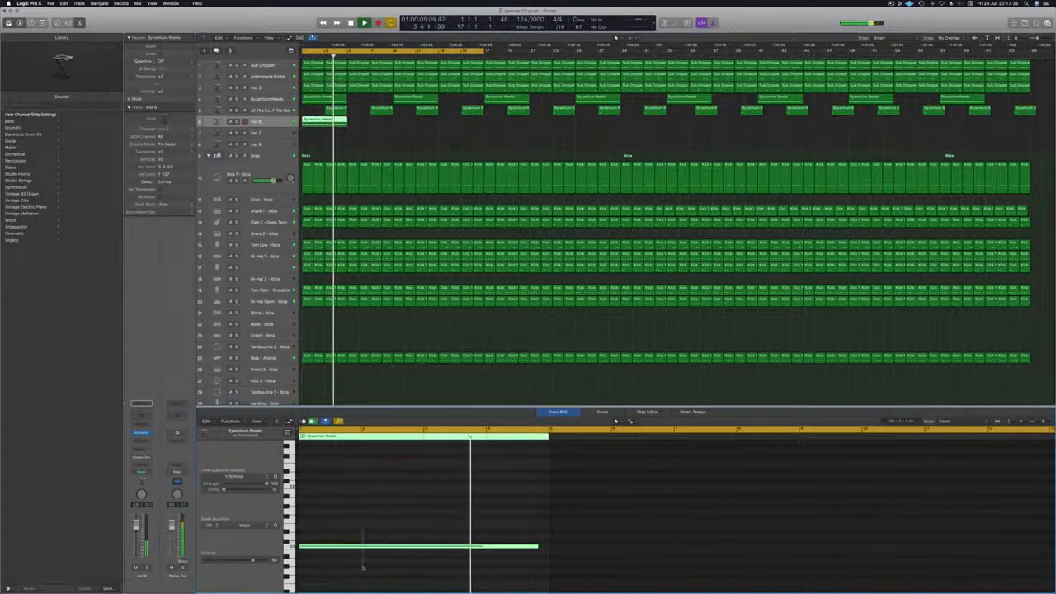
pyautogui.moveTo(333, 546); pyautogui.dragTo(334, 490)
pyautogui.moveTo(340, 473); pyautogui.dragTo(367, 580)
pyautogui.hotkey('alt', 'shift', 'Up')
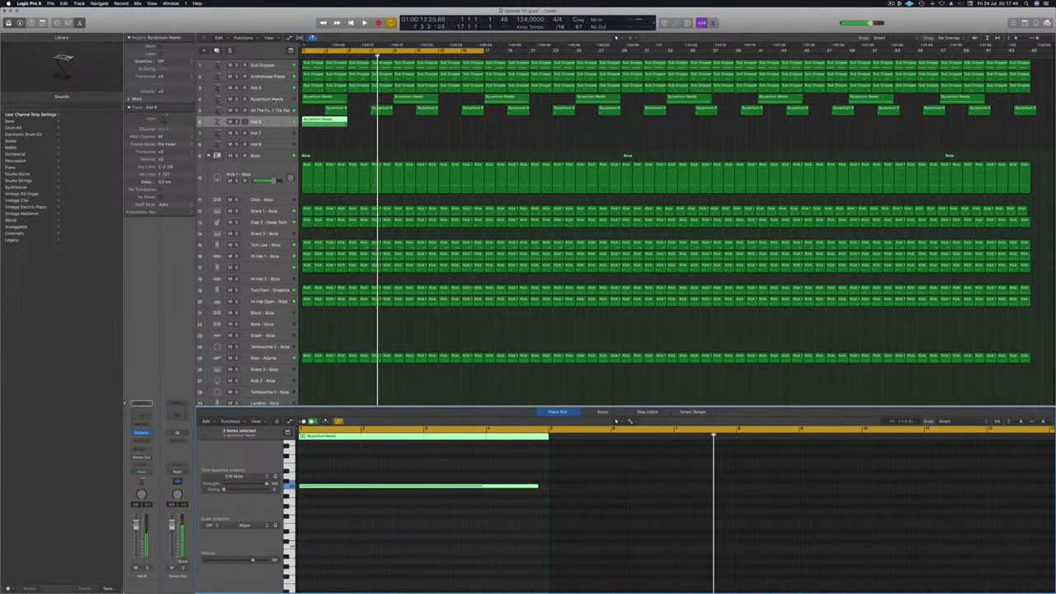
pyautogui.click(145, 424)
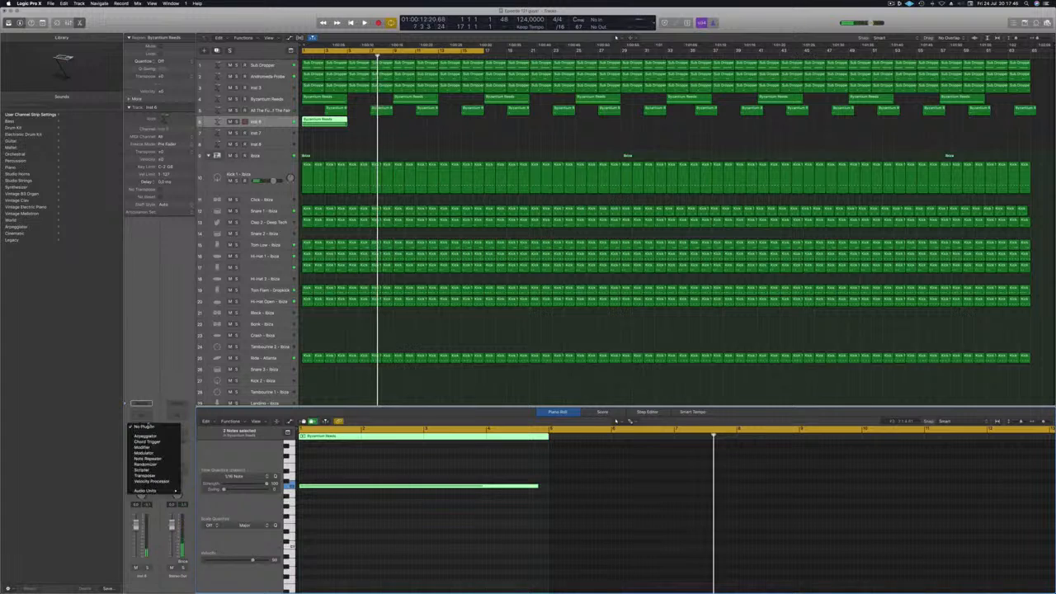
pyautogui.click(173, 287)
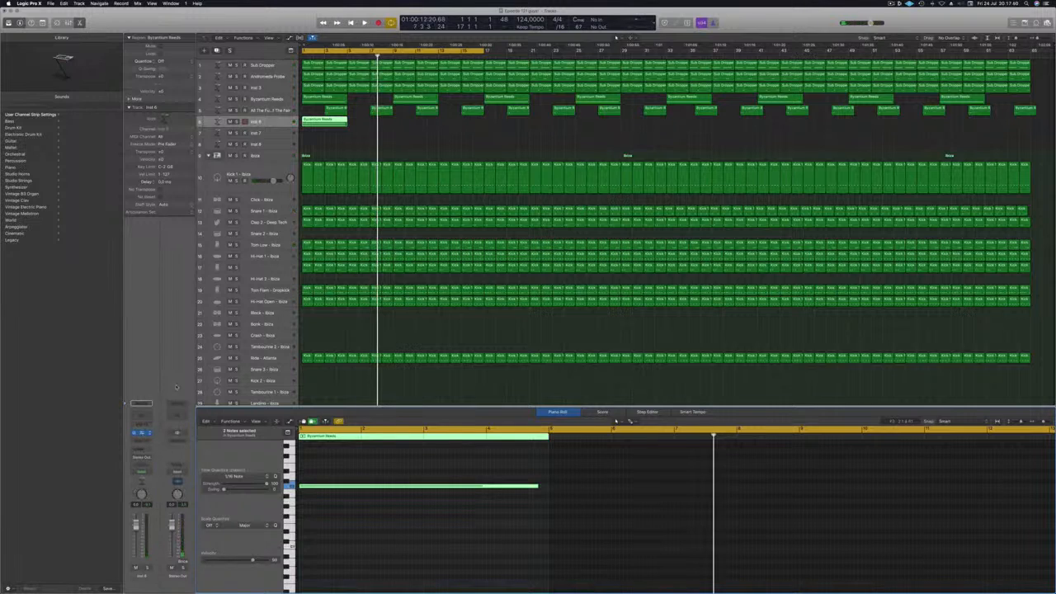
# Step: Load Alchemy's Arpeggiated preset International Mystery on the Inst 6 track and play the arrangement from the start
pyautogui.moveTo(224, 30); pyautogui.dragTo(846, 147)
pyautogui.click(702, 211)
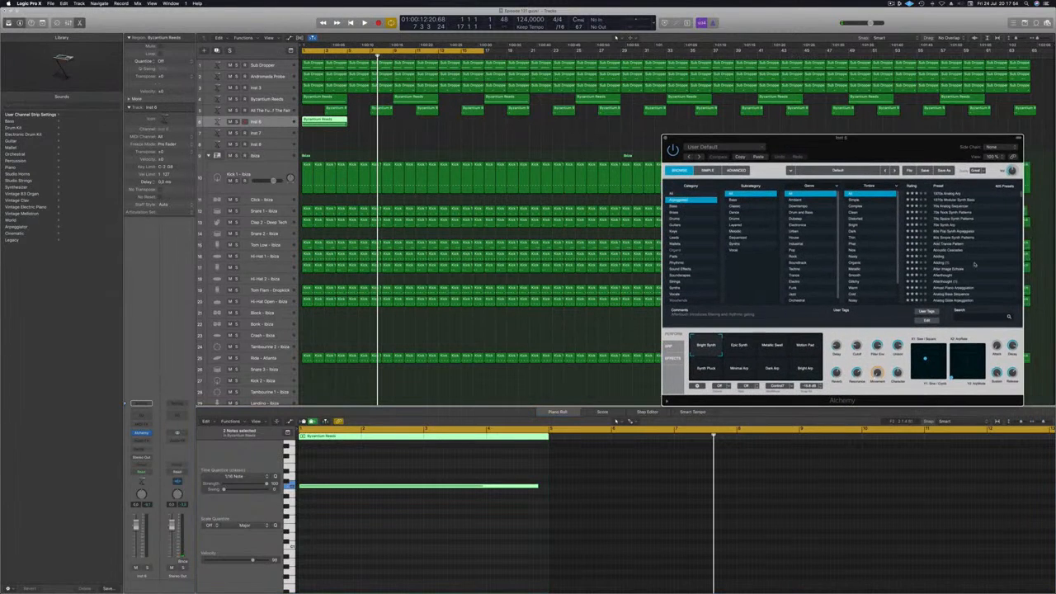
pyautogui.scroll(-5, 975, 262)
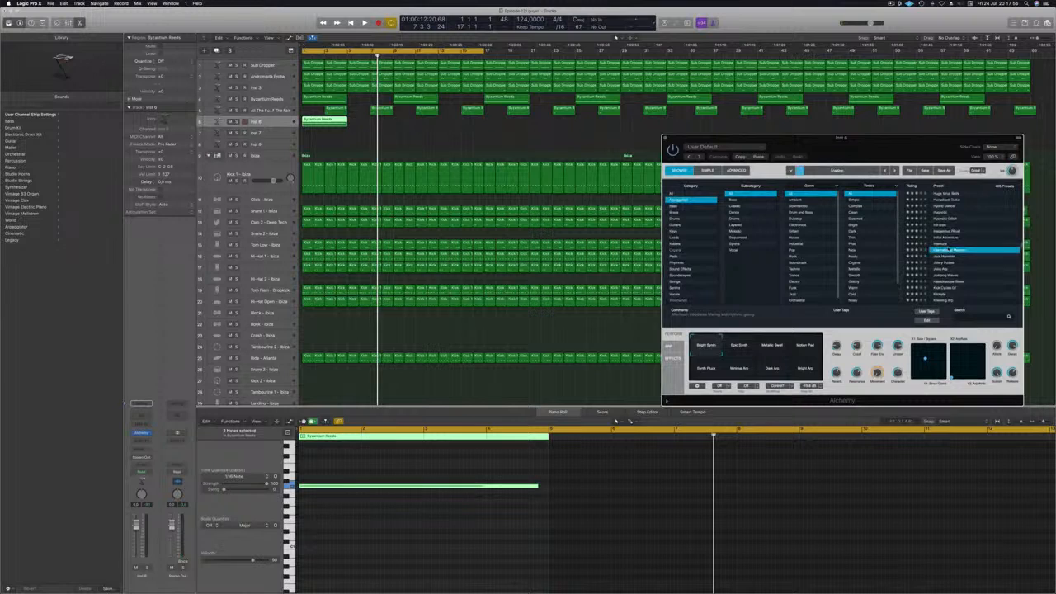
pyautogui.click(615, 420)
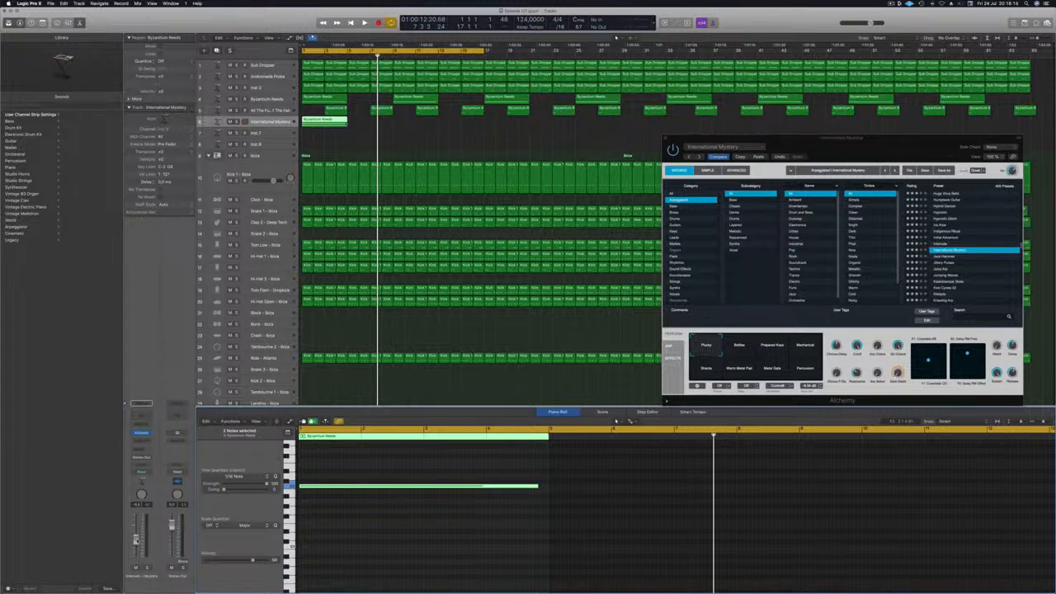
pyautogui.press('Return')
pyautogui.press('space')
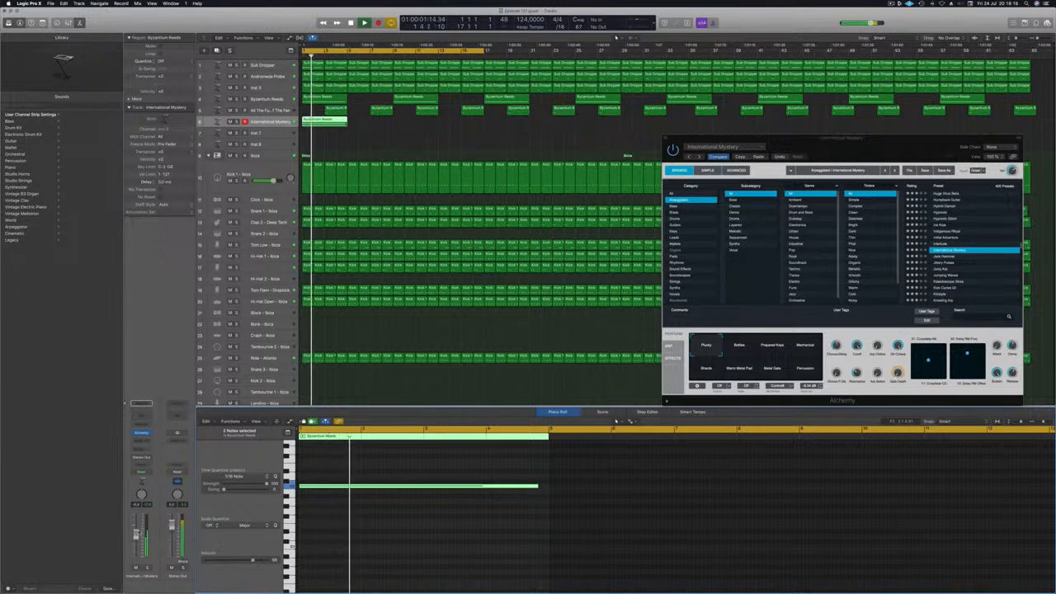
# Step: Balance the International Mystery track's volume in the mix while auditioning Alchemy's Bottles performance variation
pyautogui.moveTo(746, 138); pyautogui.dragTo(462, 75)
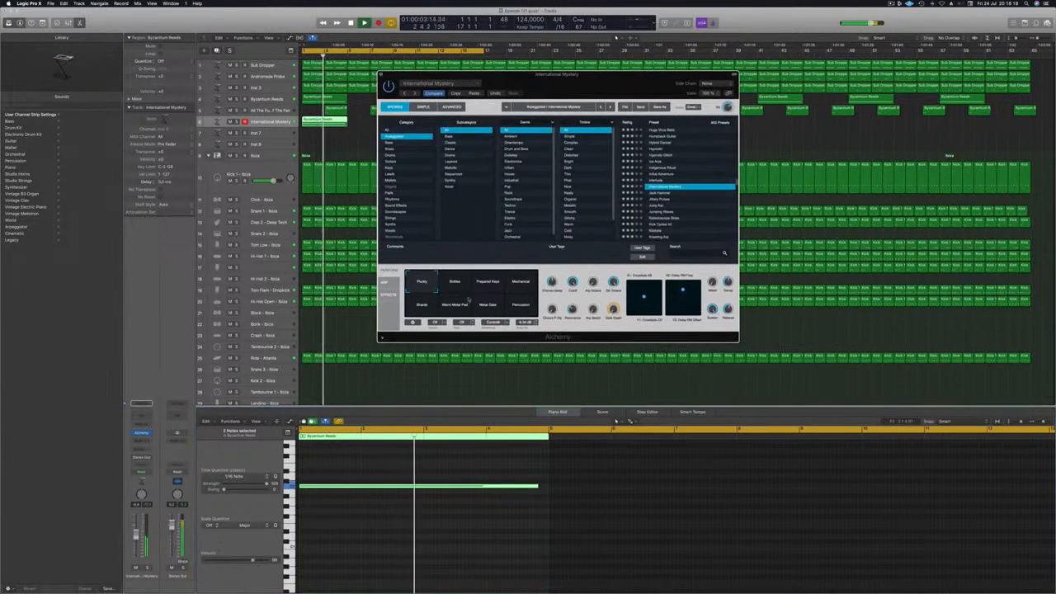
pyautogui.press('Return')
pyautogui.click(136, 532)
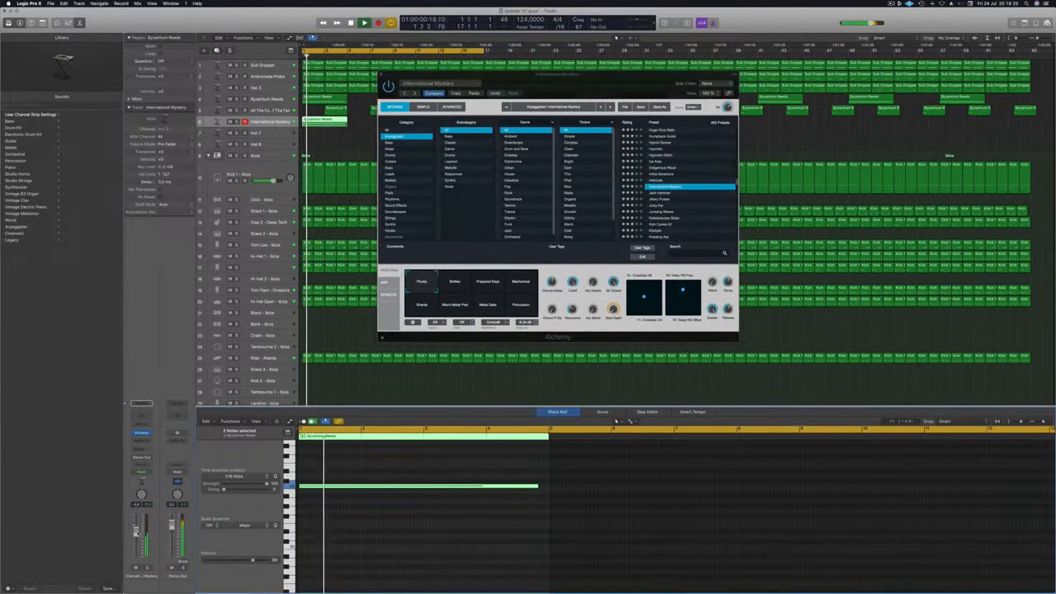
pyautogui.click(456, 286)
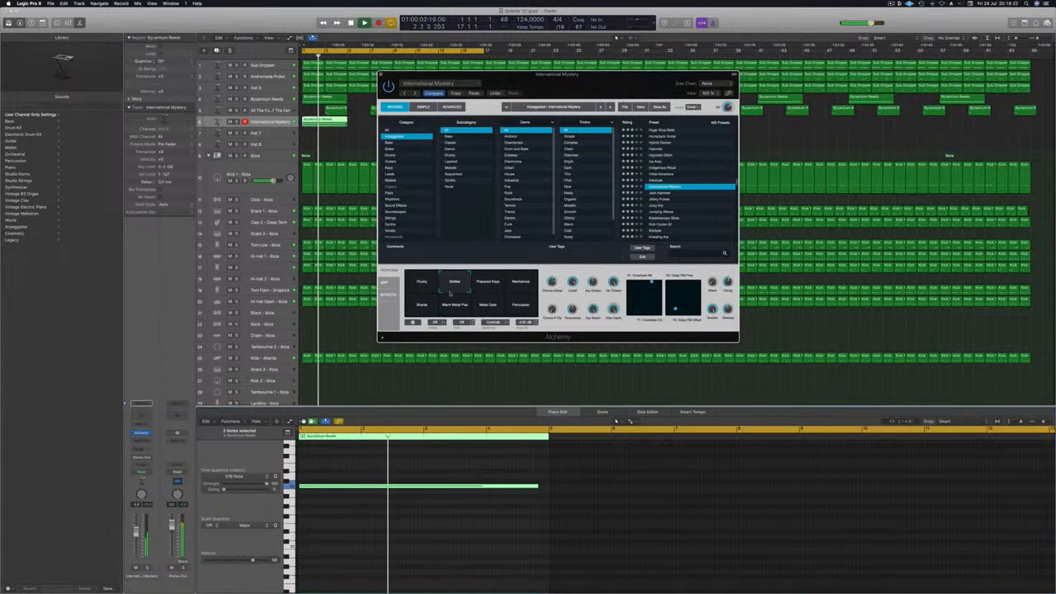
pyautogui.moveTo(136, 536); pyautogui.dragTo(136, 530)
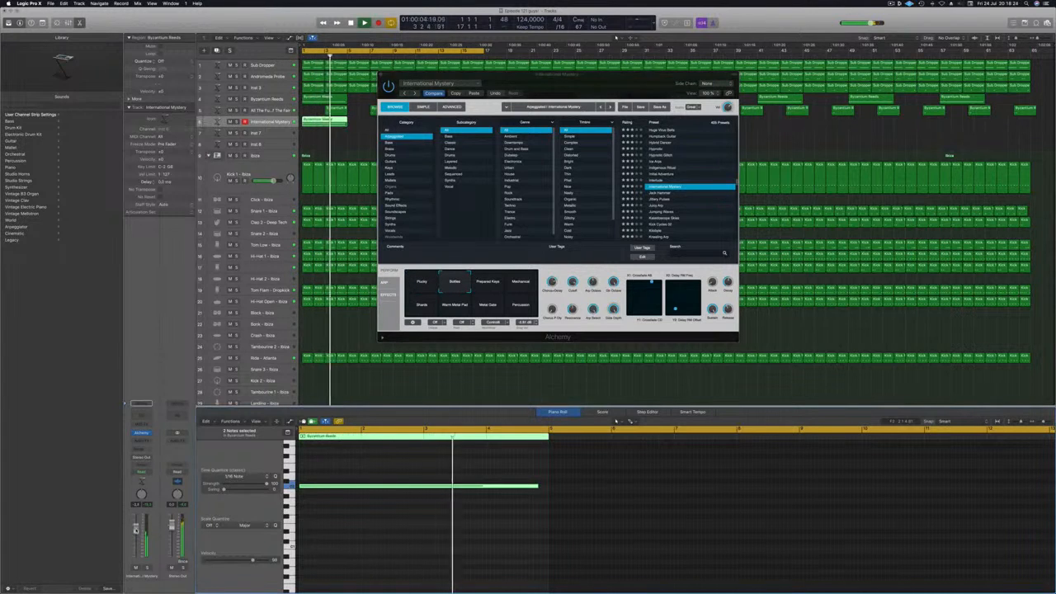
pyautogui.moveTo(566, 81); pyautogui.dragTo(646, 71)
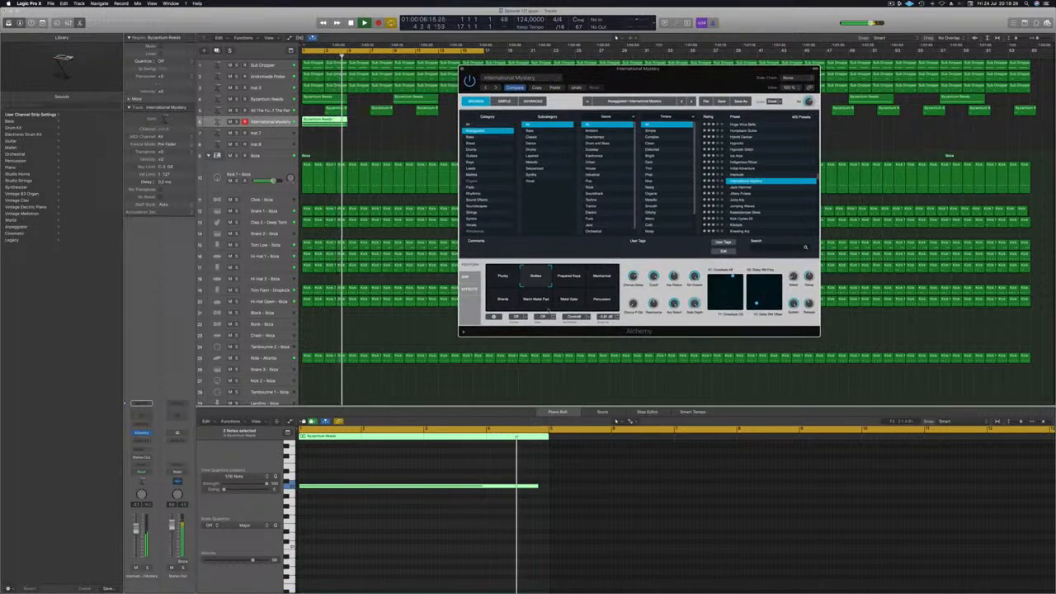
pyautogui.press('space')
pyautogui.moveTo(138, 531); pyautogui.dragTo(137, 528)
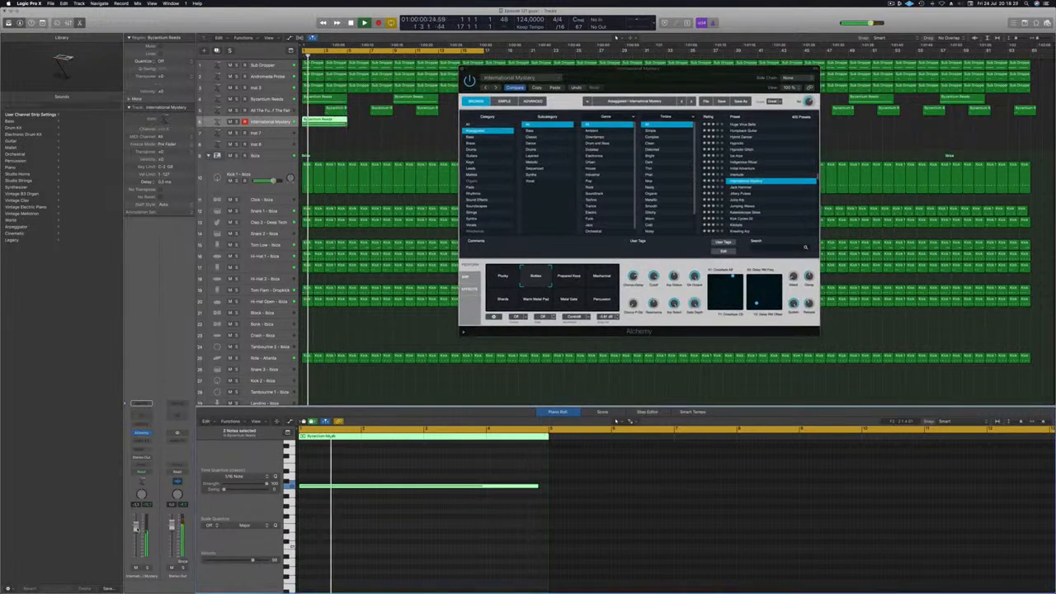
# Step: Insert a Channel EQ on the International Mystery track and adjust its low-frequency curve
pyautogui.click(141, 404)
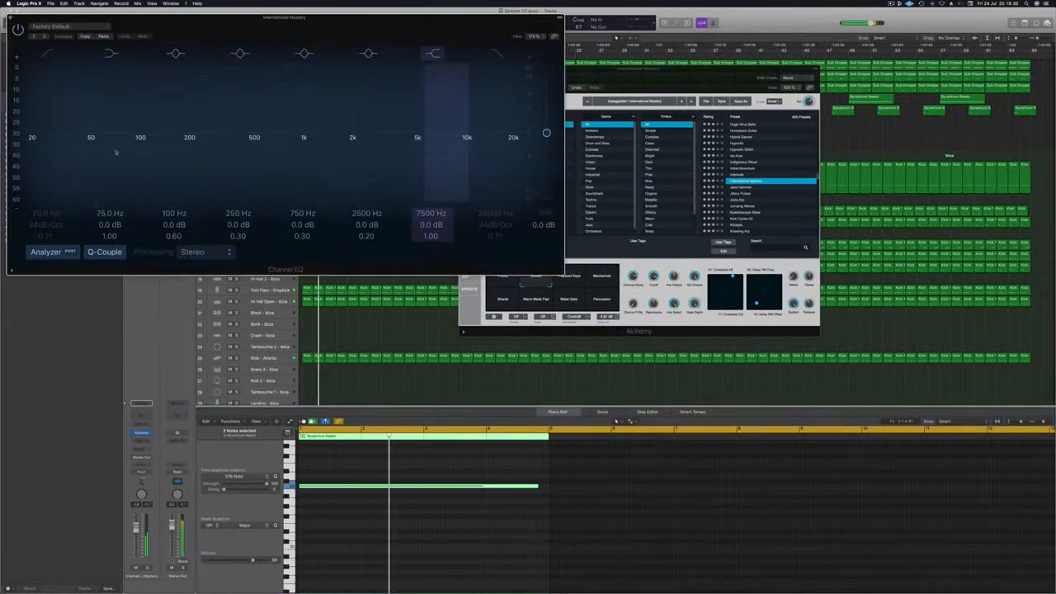
pyautogui.moveTo(188, 151)
pyautogui.mouseDown()
pyautogui.moveTo(255, 142)
pyautogui.moveTo(175, 147)
pyautogui.mouseUp()
pyautogui.click(11, 17)
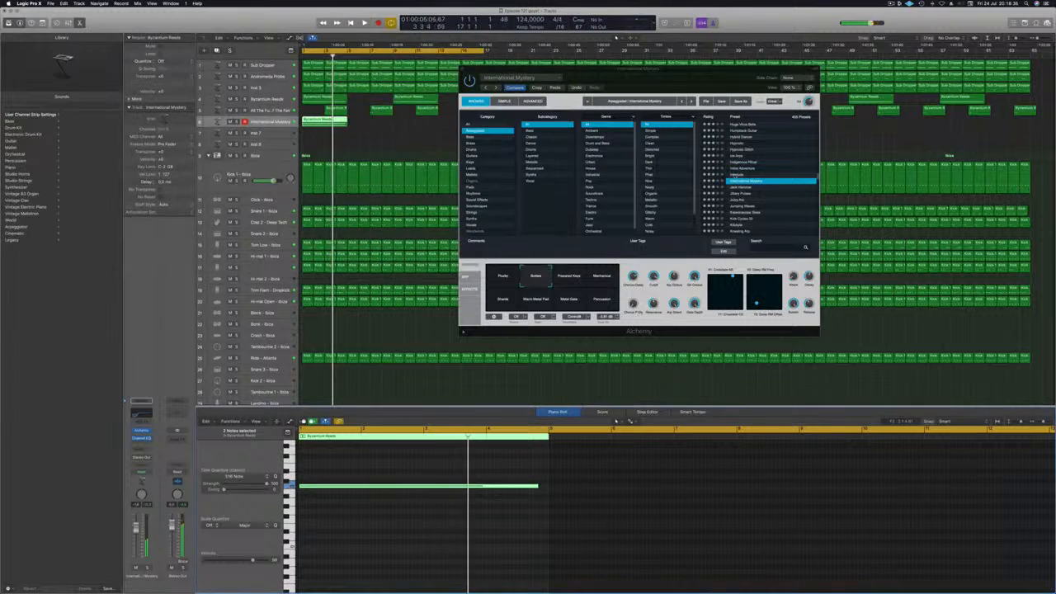
# Step: Audition other Alchemy performance variations, including Mechanical, Warm Metal Pad and Percussion, and settle on Plucky
pyautogui.click(569, 276)
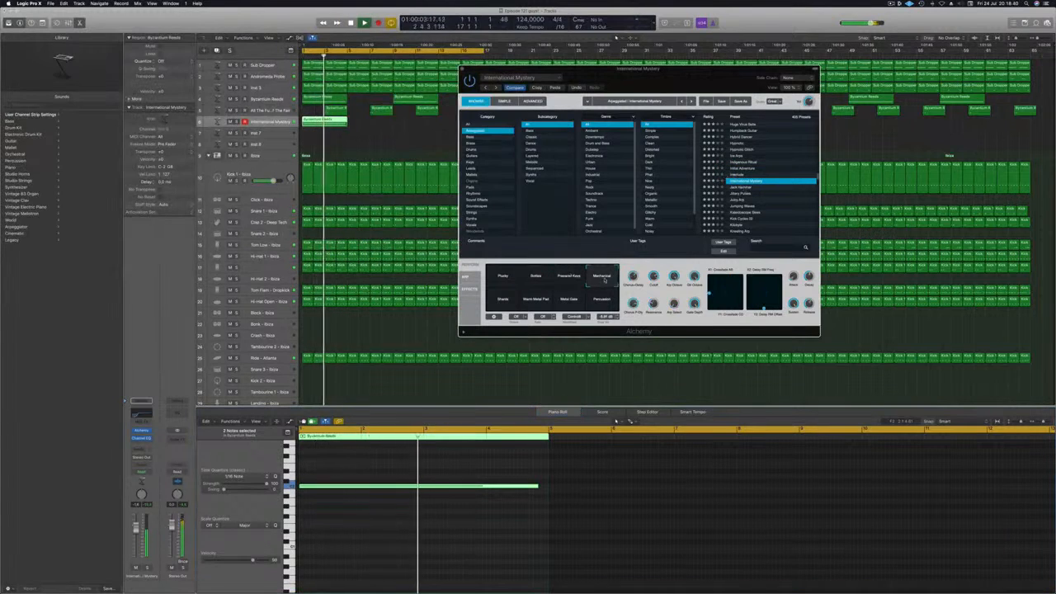
pyautogui.click(512, 300)
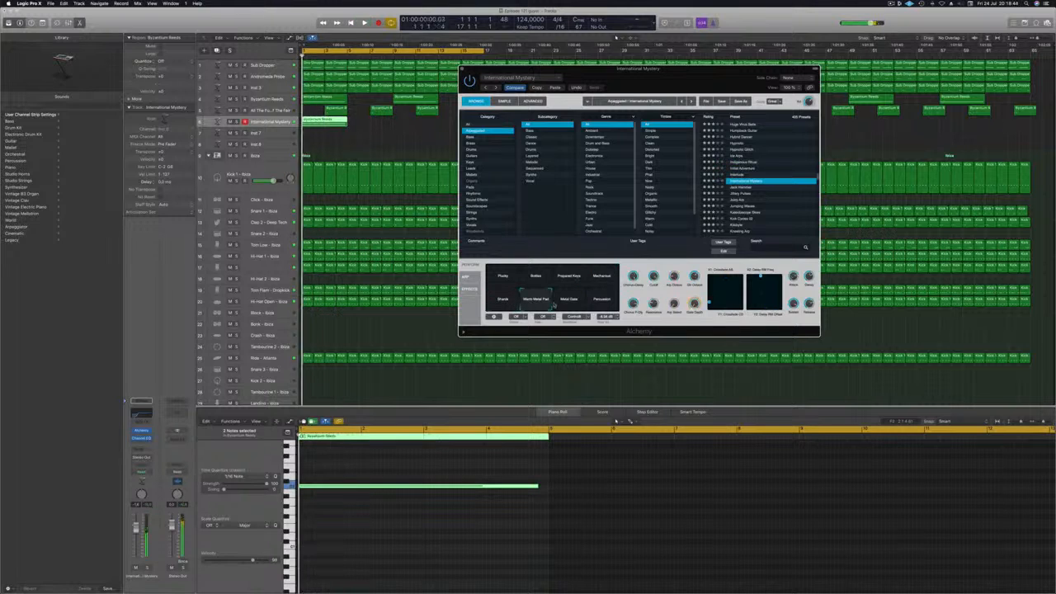
pyautogui.click(604, 305)
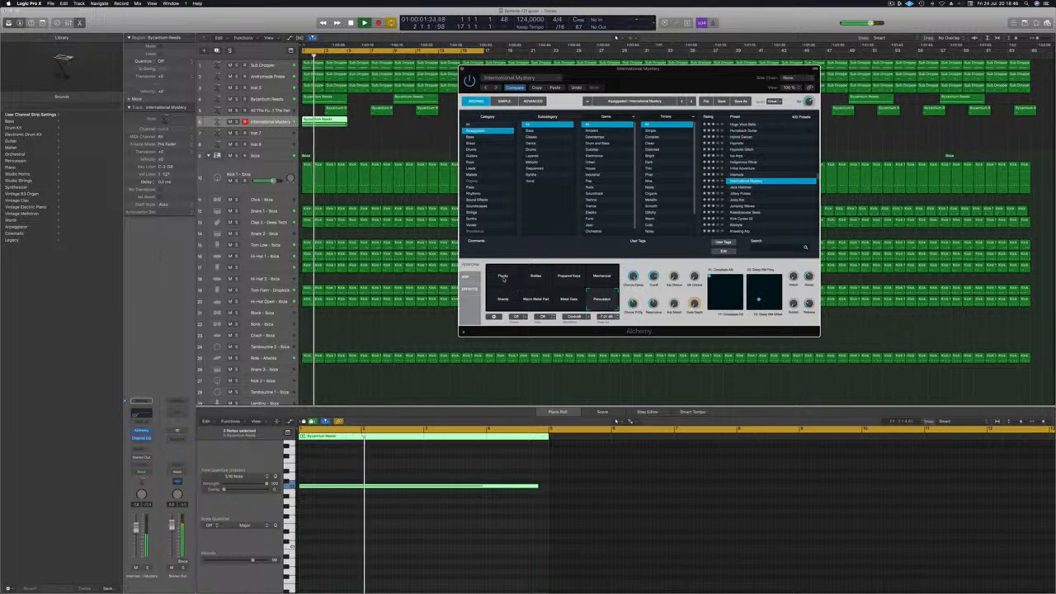
pyautogui.click(494, 273)
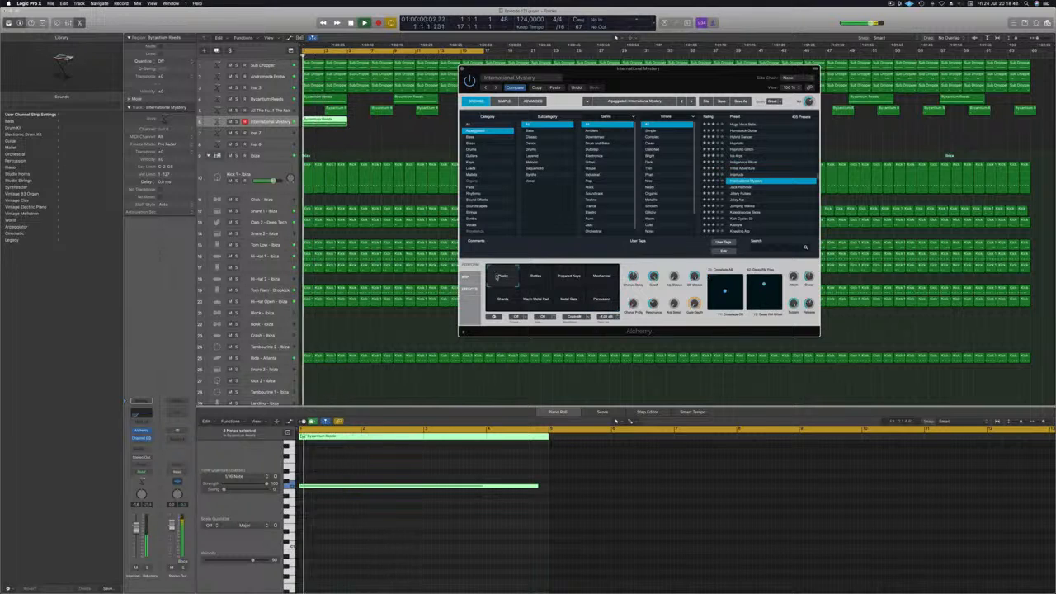
# Step: Listen to the International Mystery track soloed, and compare it with the full mix from the start
pyautogui.moveTo(668, 73); pyautogui.dragTo(786, 114)
pyautogui.click(236, 122)
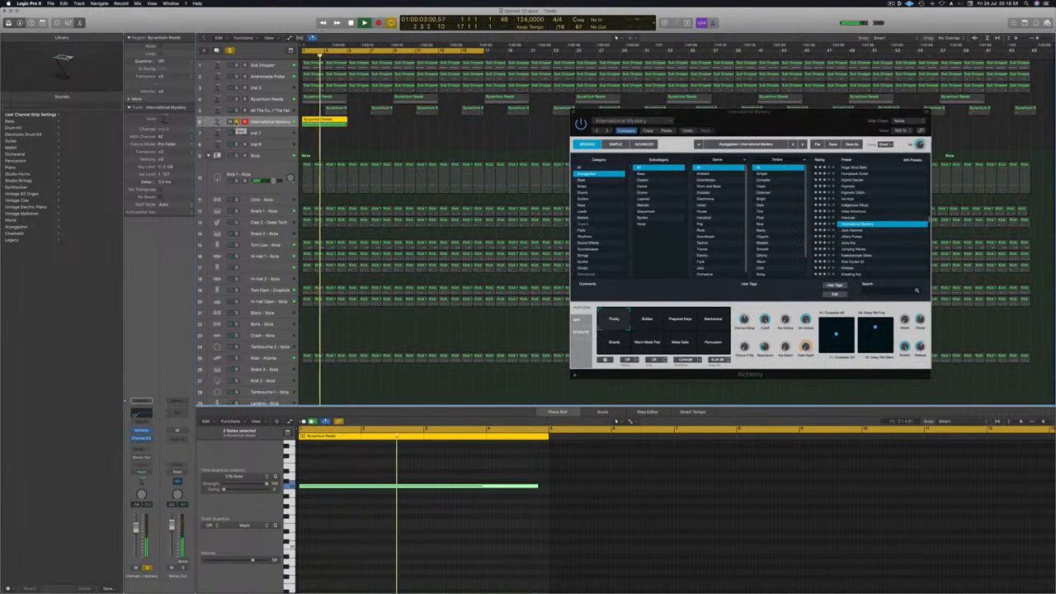
pyautogui.click(236, 122)
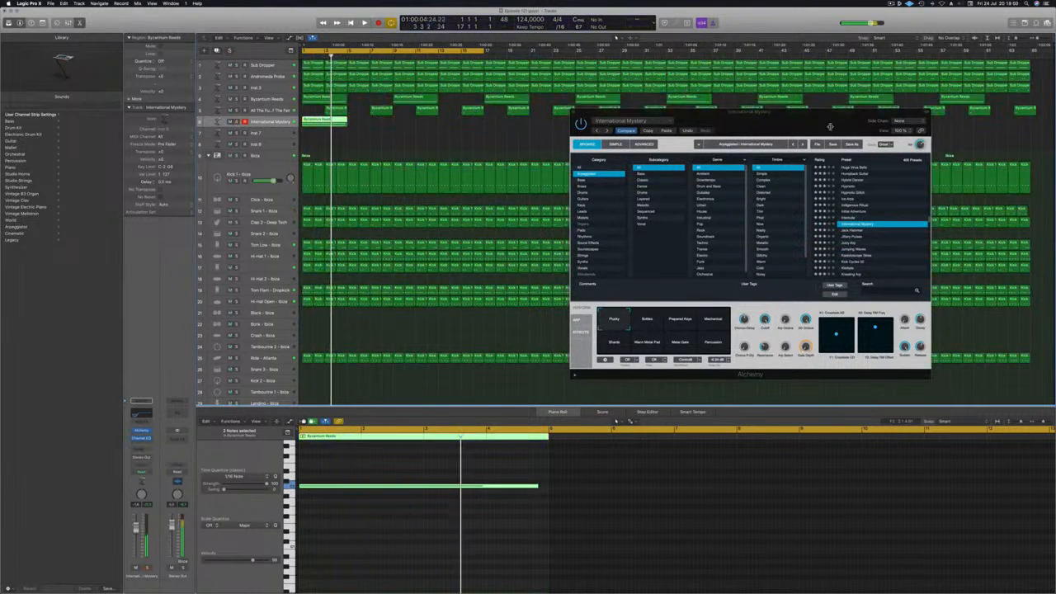
pyautogui.moveTo(830, 128); pyautogui.dragTo(675, 128)
pyautogui.press('space')
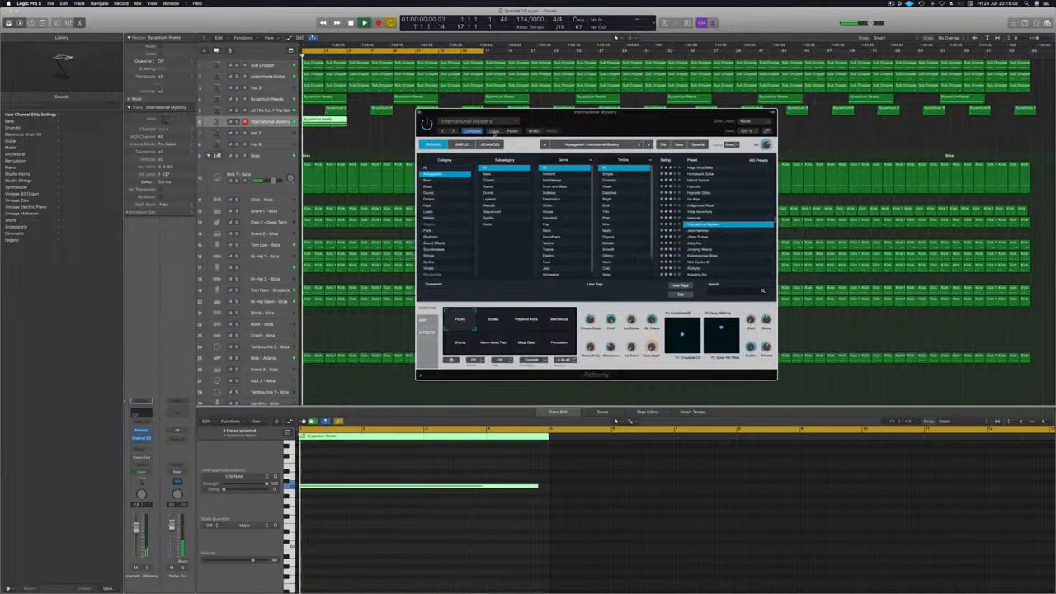
# Step: Copy the four-bar International Mystery region end to end to fill the 16-bar cycle
pyautogui.moveTo(594, 112); pyautogui.dragTo(871, 127)
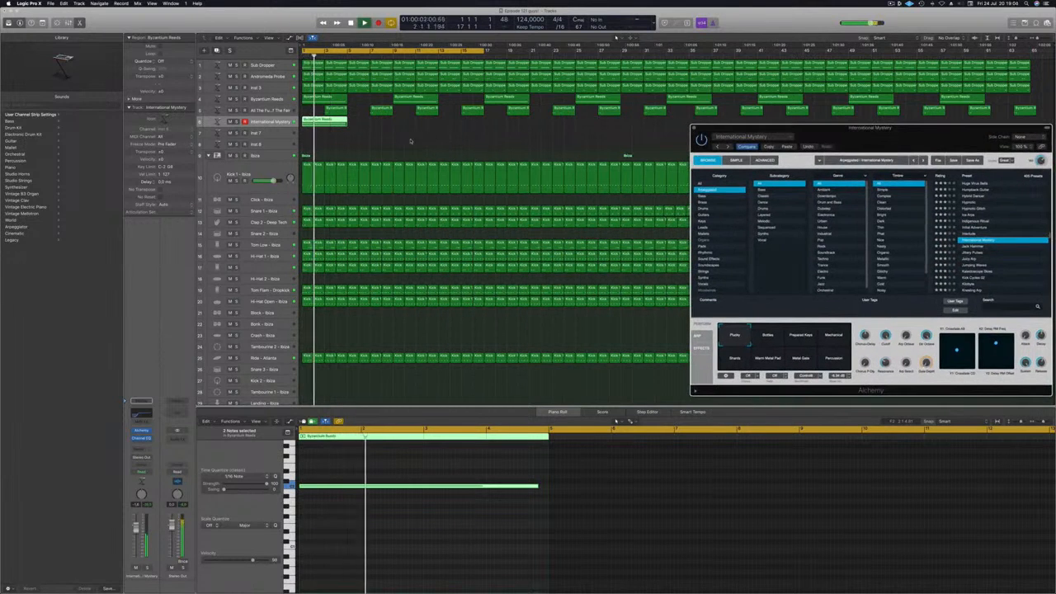
pyautogui.click(335, 121)
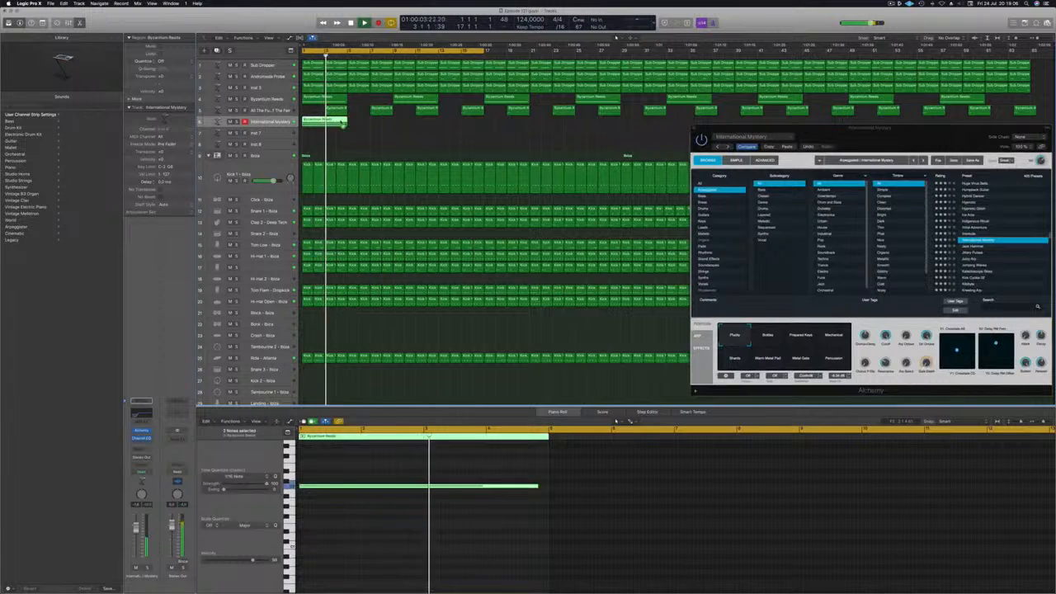
pyautogui.moveTo(341, 121); pyautogui.dragTo(386, 122)
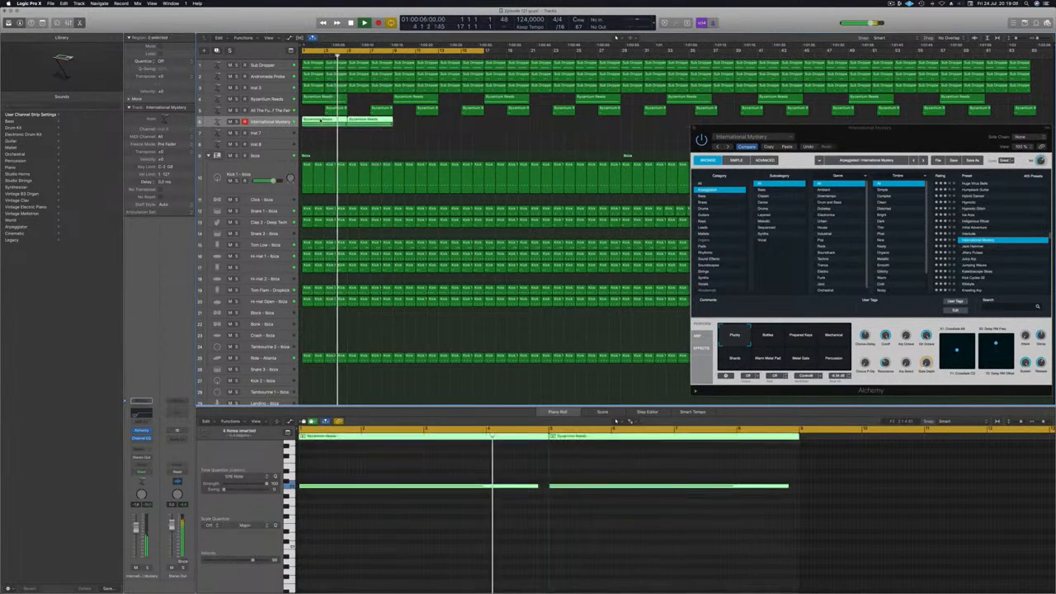
pyautogui.moveTo(321, 120); pyautogui.dragTo(407, 128)
# Step: Duplicate the International Mystery track as an empty track with the same channel settings
pyautogui.moveTo(865, 128); pyautogui.dragTo(612, 191)
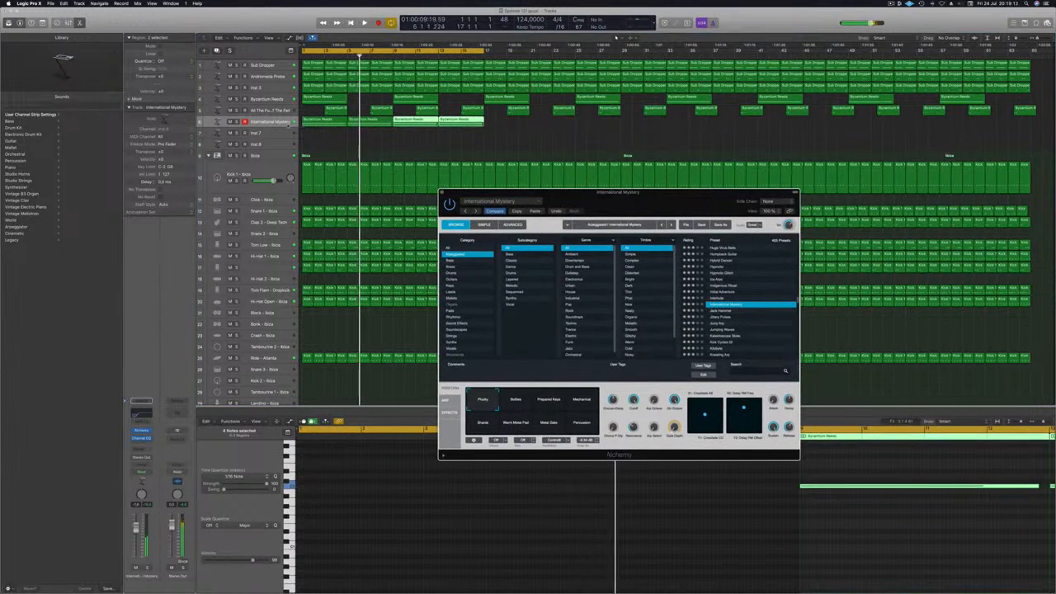
pyautogui.click(277, 123)
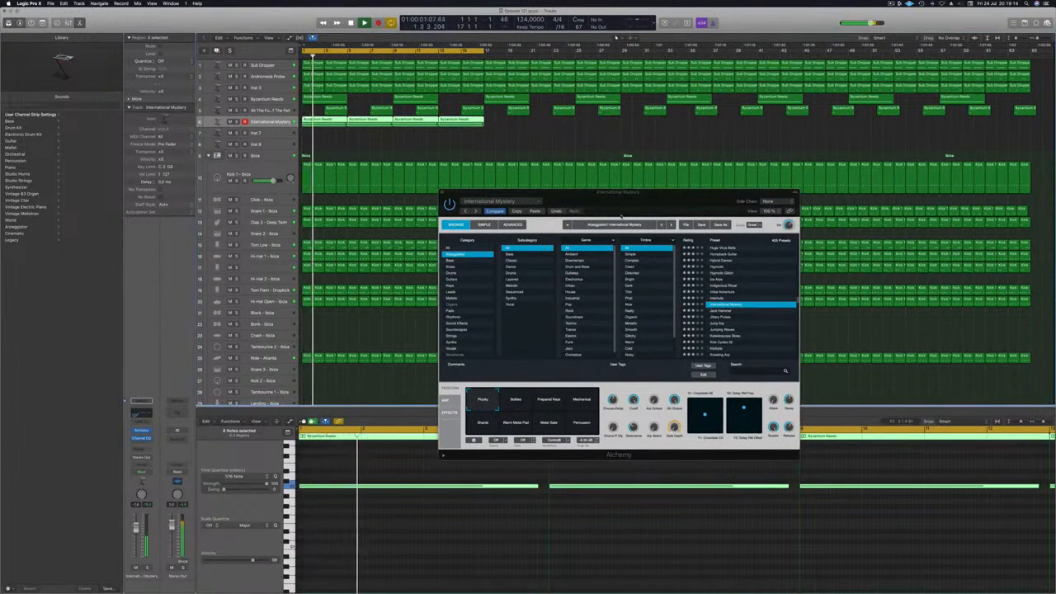
pyautogui.press('super+d')
pyautogui.moveTo(630, 200); pyautogui.dragTo(845, 161)
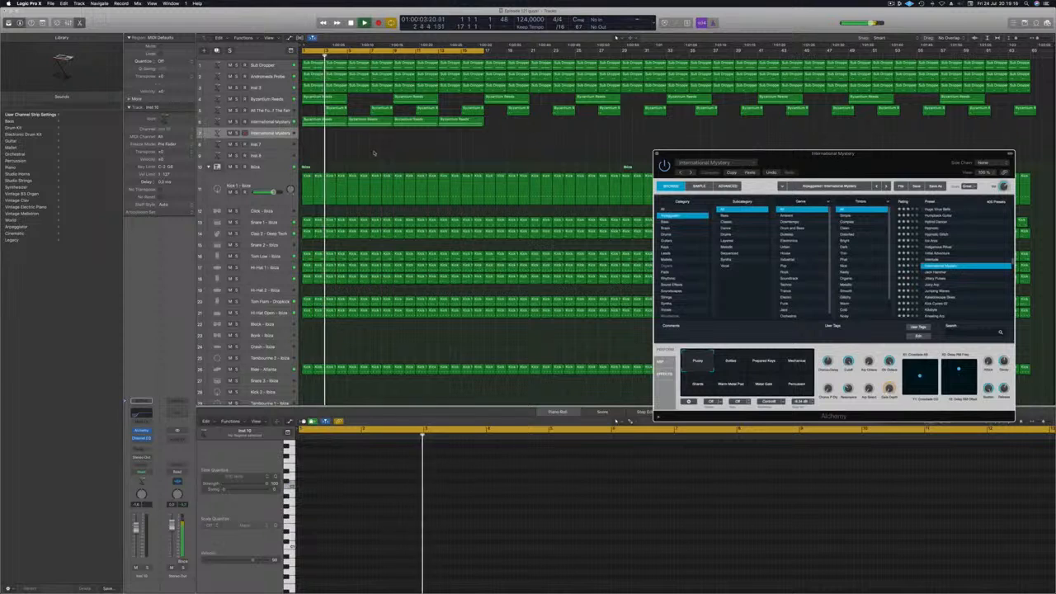
# Step: Insert a Compressor on the original International Mystery track and side-chain it to Bus 8, carrying Kick 1 and Kick 2
pyautogui.click(270, 122)
pyautogui.press('Return')
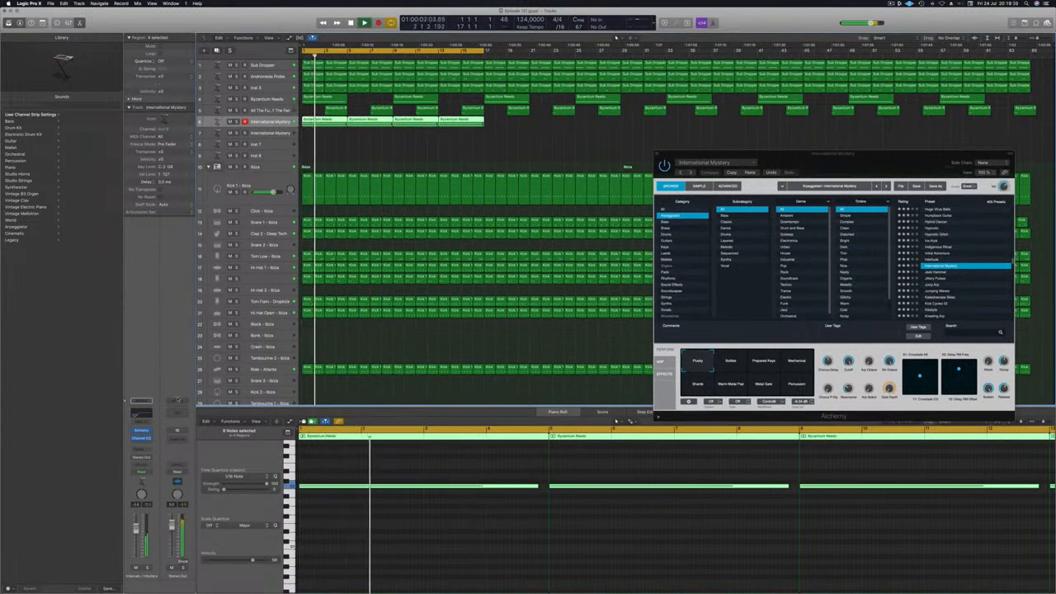
pyautogui.click(137, 439)
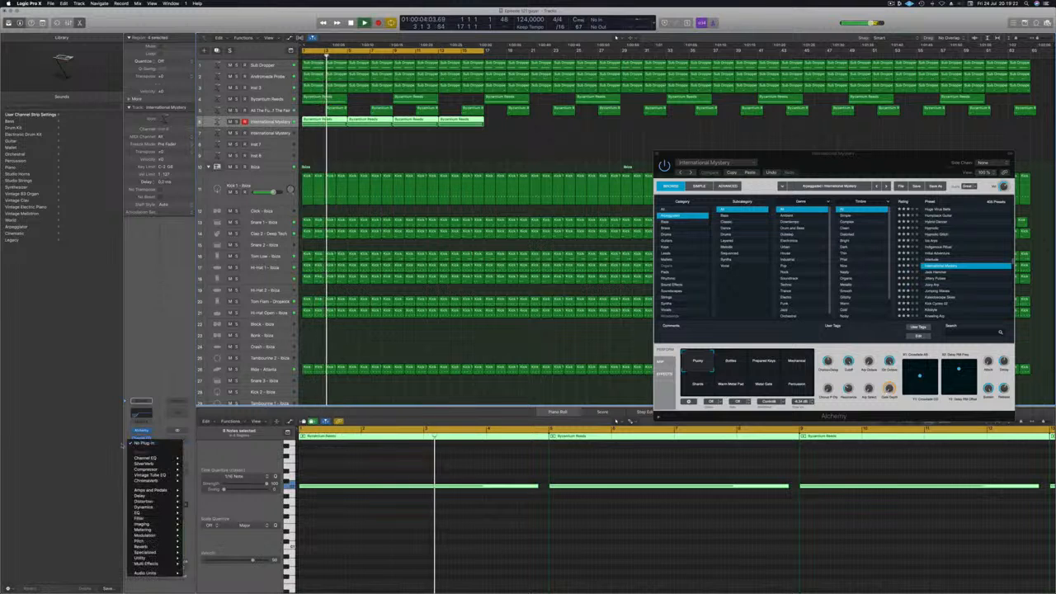
pyautogui.moveTo(145, 469)
pyautogui.click(196, 470)
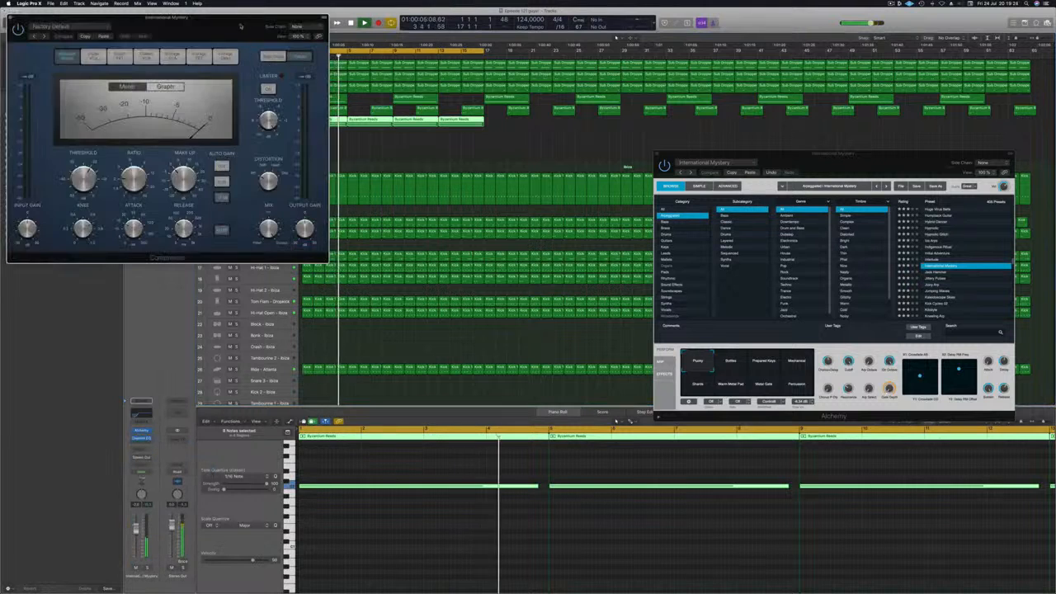
pyautogui.click(491, 93)
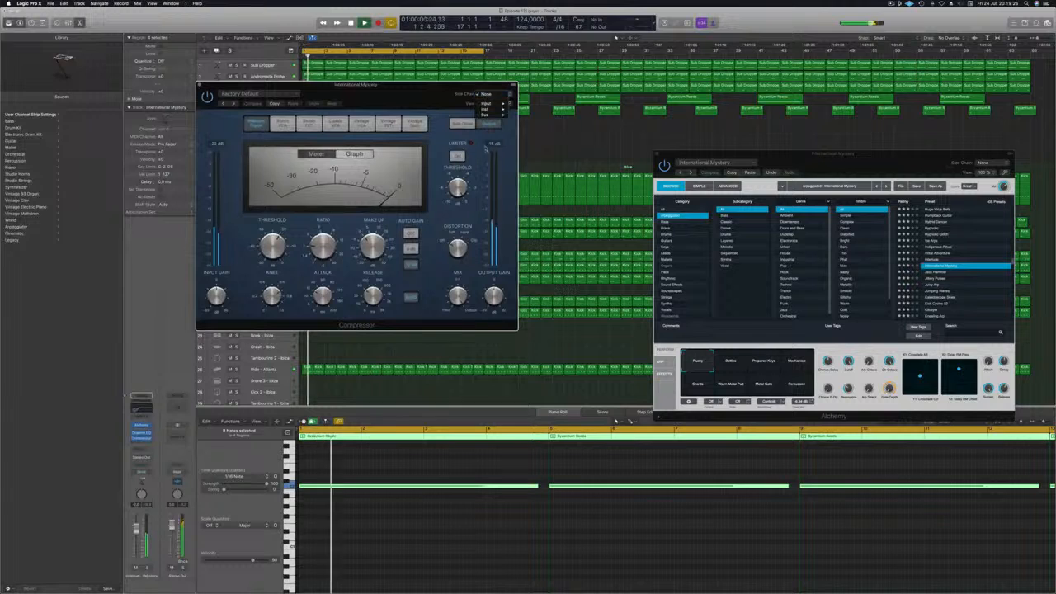
pyautogui.moveTo(494, 115)
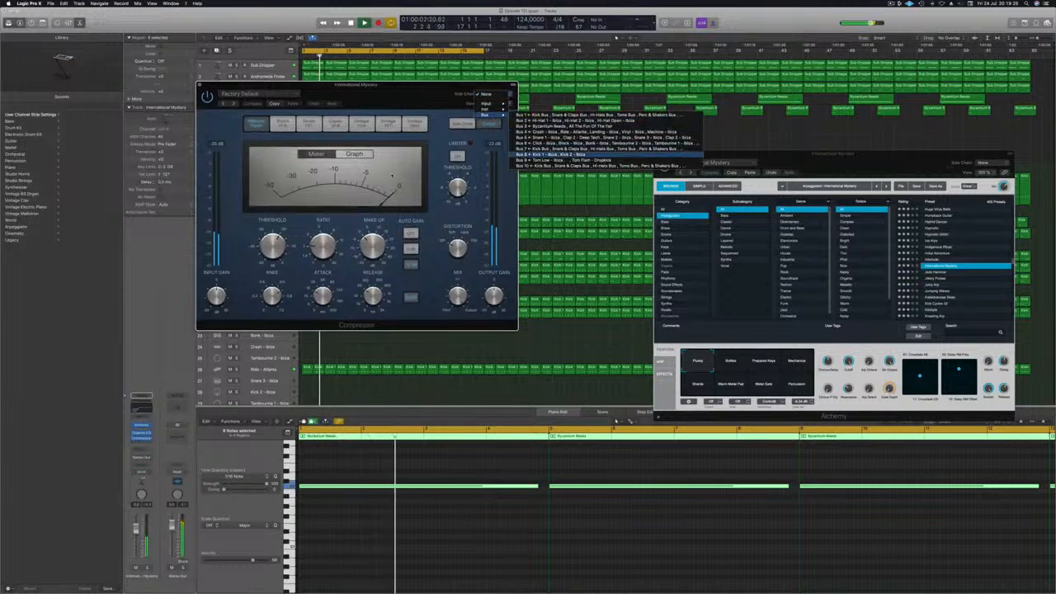
pyautogui.click(528, 154)
# Step: Adjust the Compressor's ratio and threshold while playing from the start so the kick ducks the synth
pyautogui.press('space')
pyautogui.press('space')
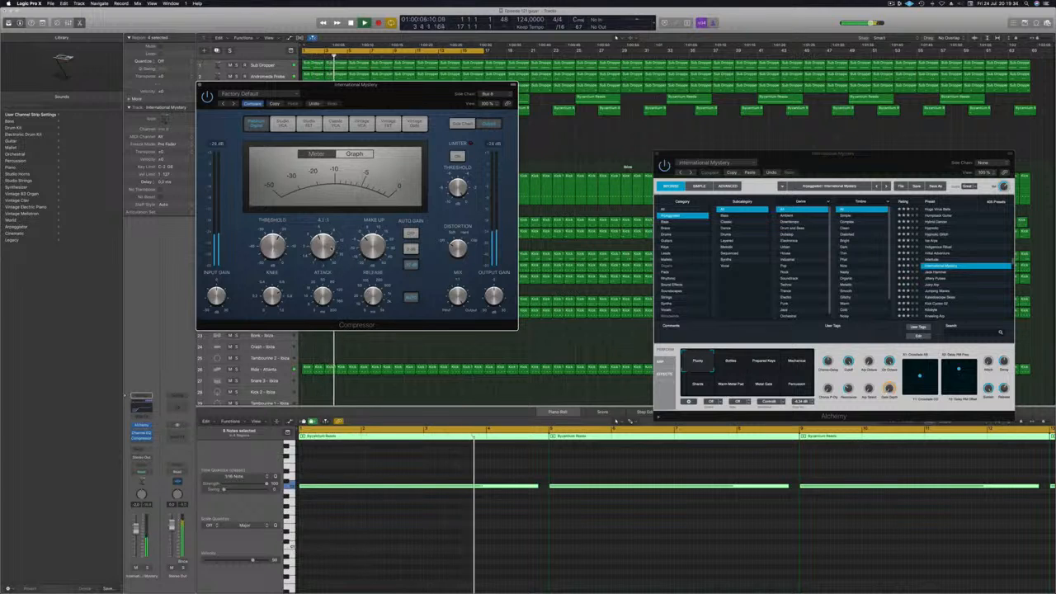
pyautogui.press('Return')
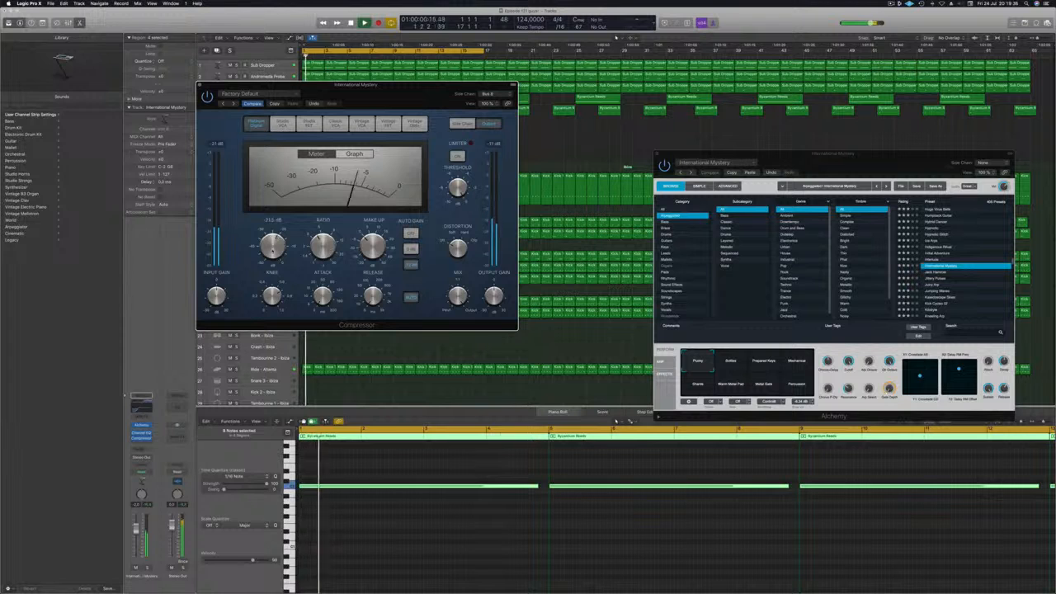
pyautogui.press('Return')
# Step: Lower the volume of the original International Mystery track to sit in the mix
pyautogui.moveTo(330, 85); pyautogui.dragTo(773, 79)
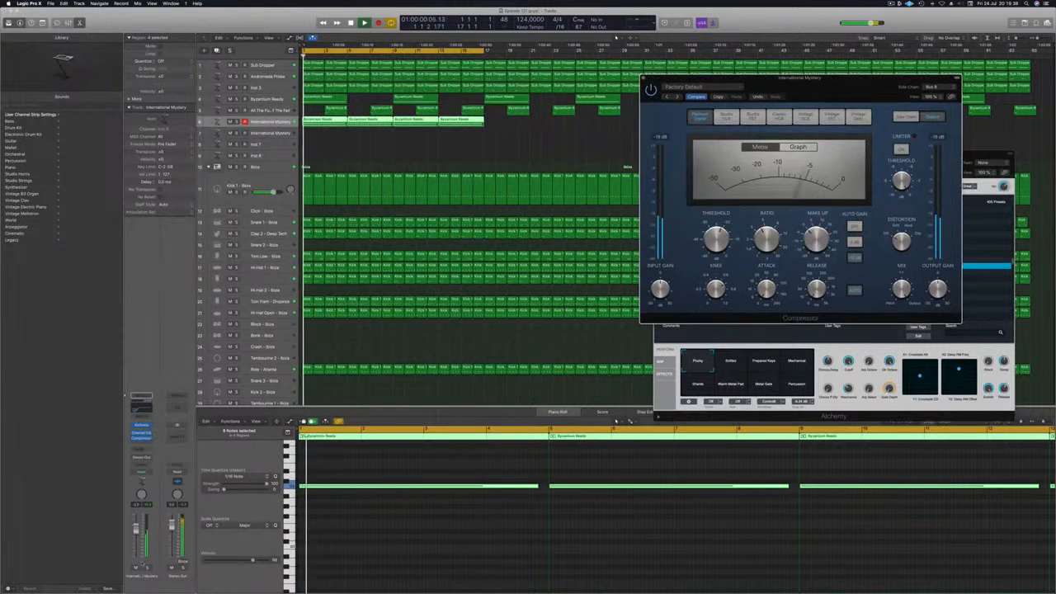
pyautogui.moveTo(137, 533); pyautogui.dragTo(137, 540)
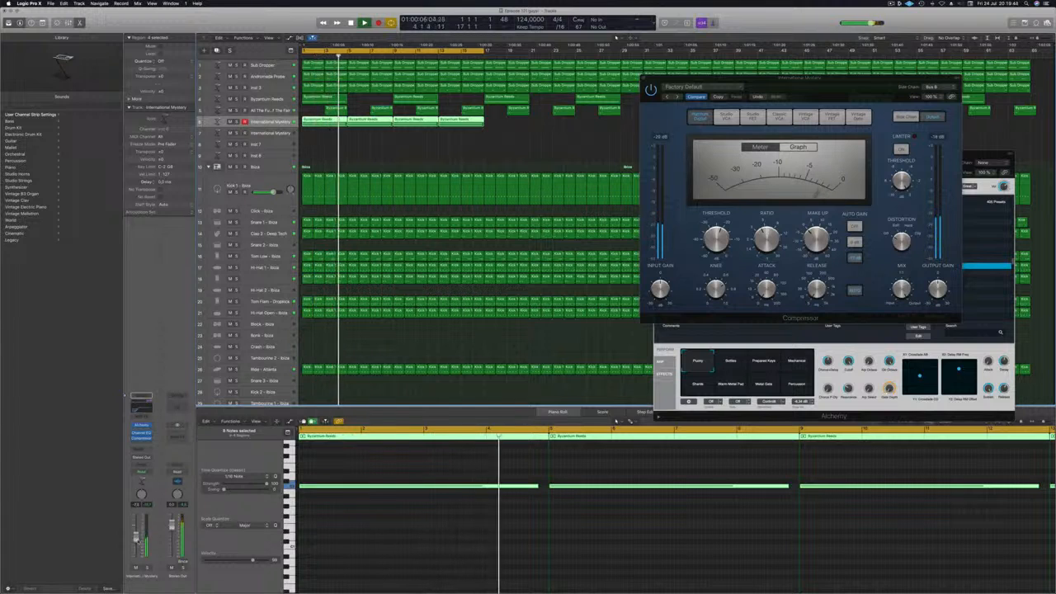
pyautogui.moveTo(824, 78); pyautogui.dragTo(558, 227)
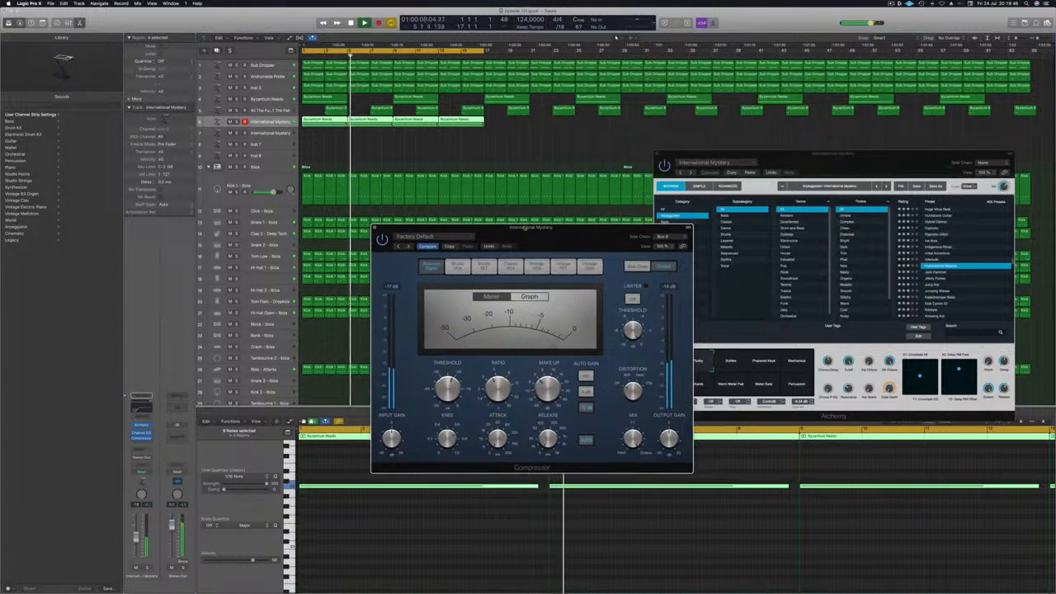
# Step: Close the Compressor window and briefly solo the International Mystery track to check its ducked sound
pyautogui.click(375, 228)
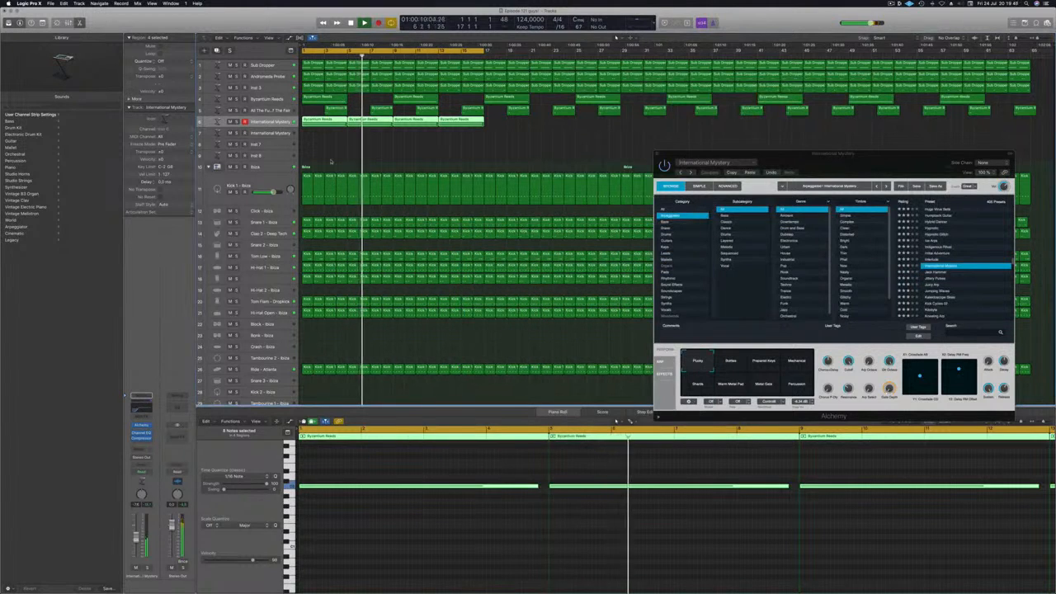
pyautogui.press('s')
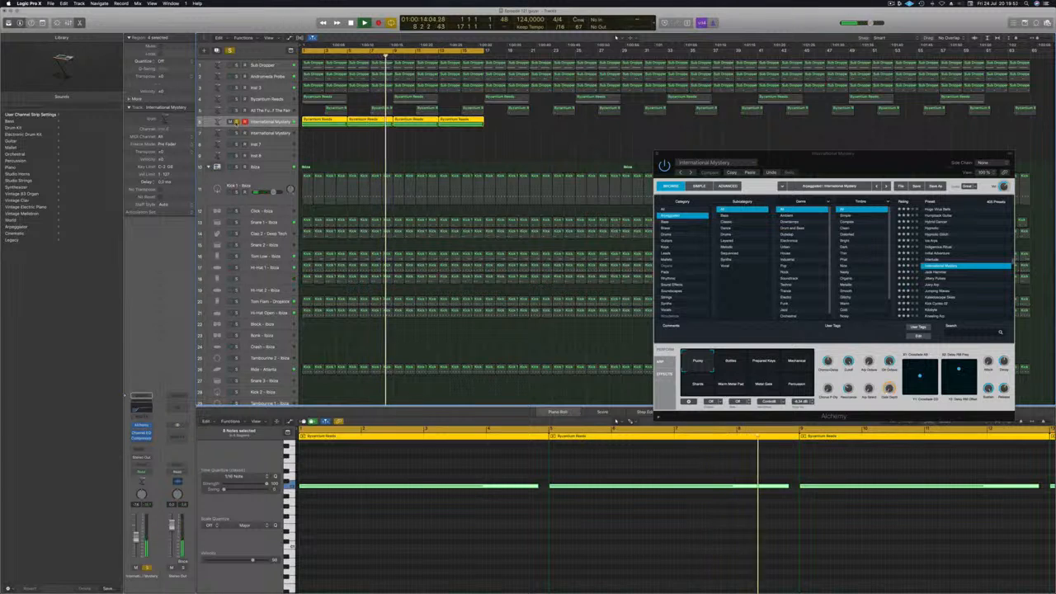
pyautogui.press('s')
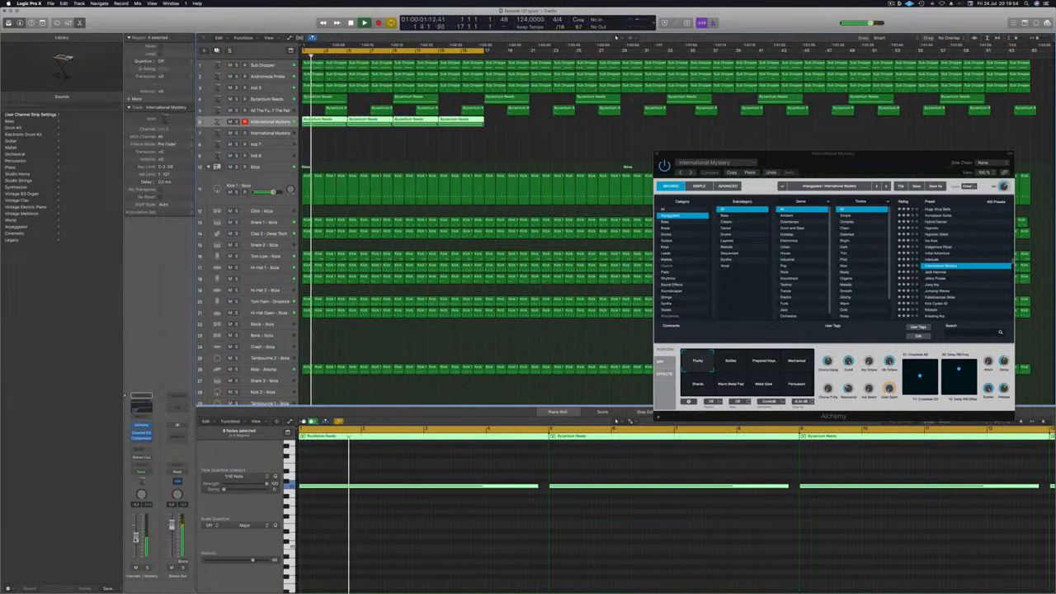
# Step: Copy the four Byzantium Reeds regions from the International Mystery track to its duplicate below and play from the start
pyautogui.press('Return')
pyautogui.moveTo(329, 124); pyautogui.dragTo(329, 135)
pyautogui.press('space')
pyautogui.click(283, 135)
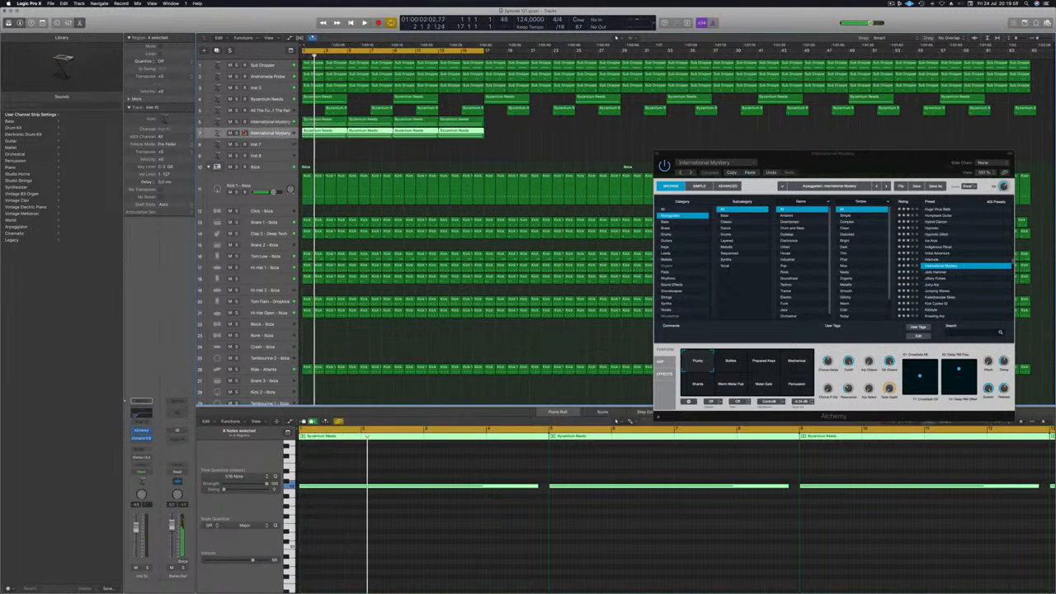
pyautogui.click(232, 124)
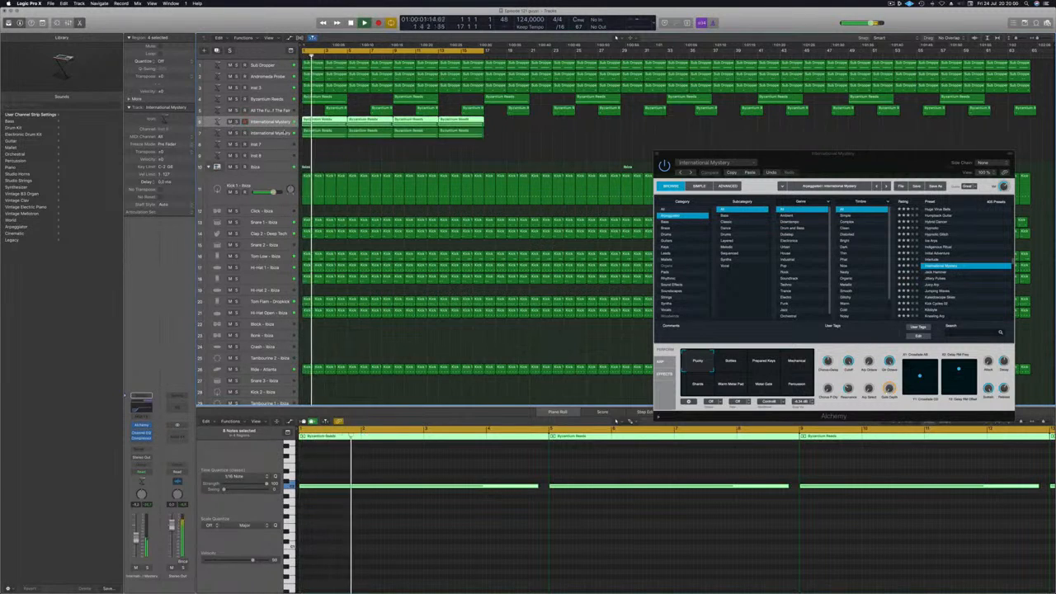
pyautogui.click(284, 134)
pyautogui.press('Return')
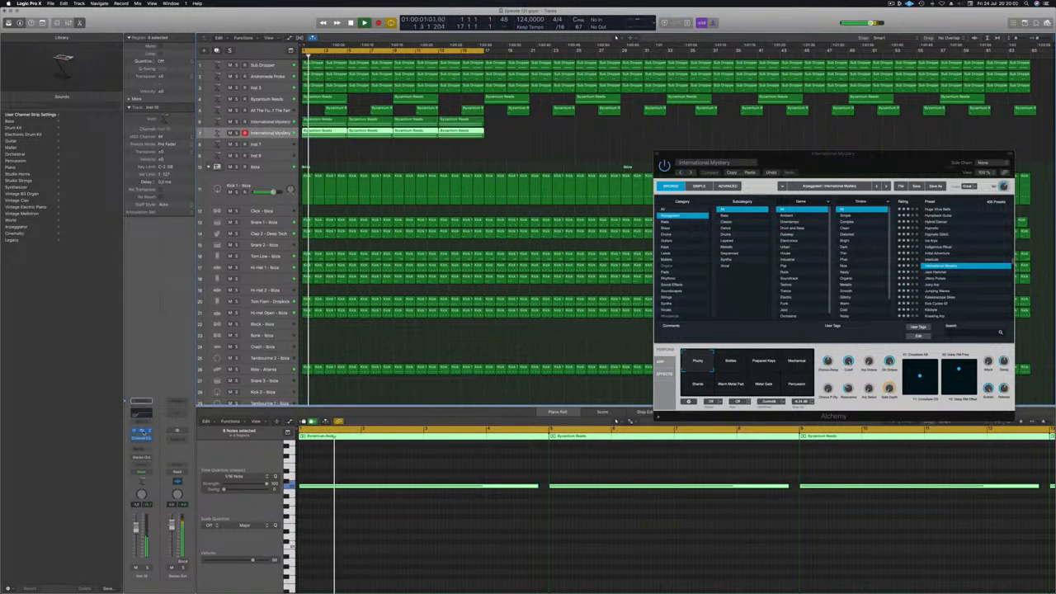
# Step: Open Alchemy on the duplicate track, load the Ice Arps preset and check it briefly in solo
pyautogui.click(142, 432)
pyautogui.moveTo(219, 24); pyautogui.dragTo(733, 141)
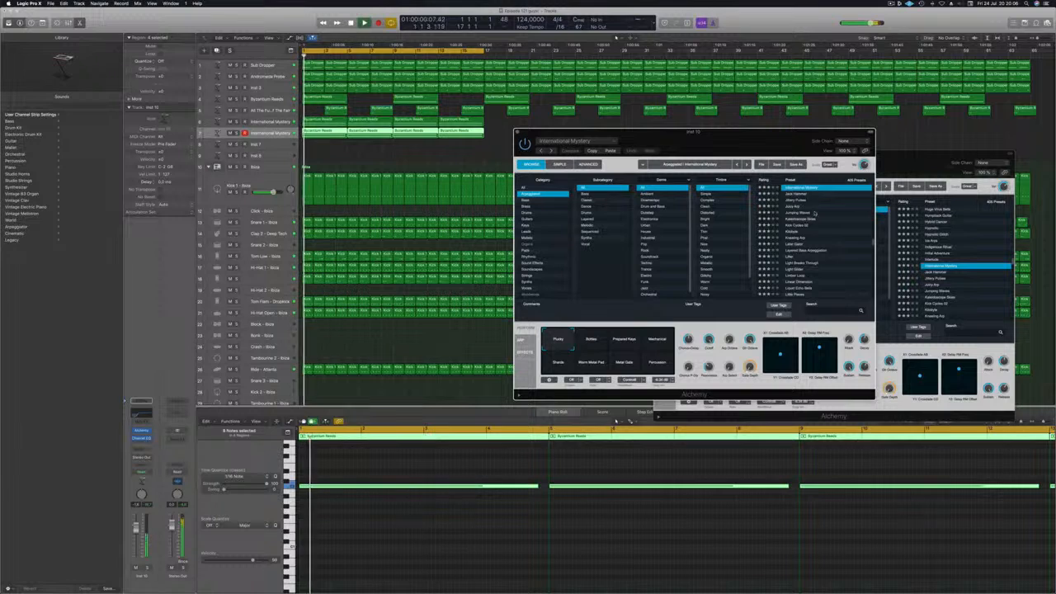
pyautogui.scroll(3, 814, 215)
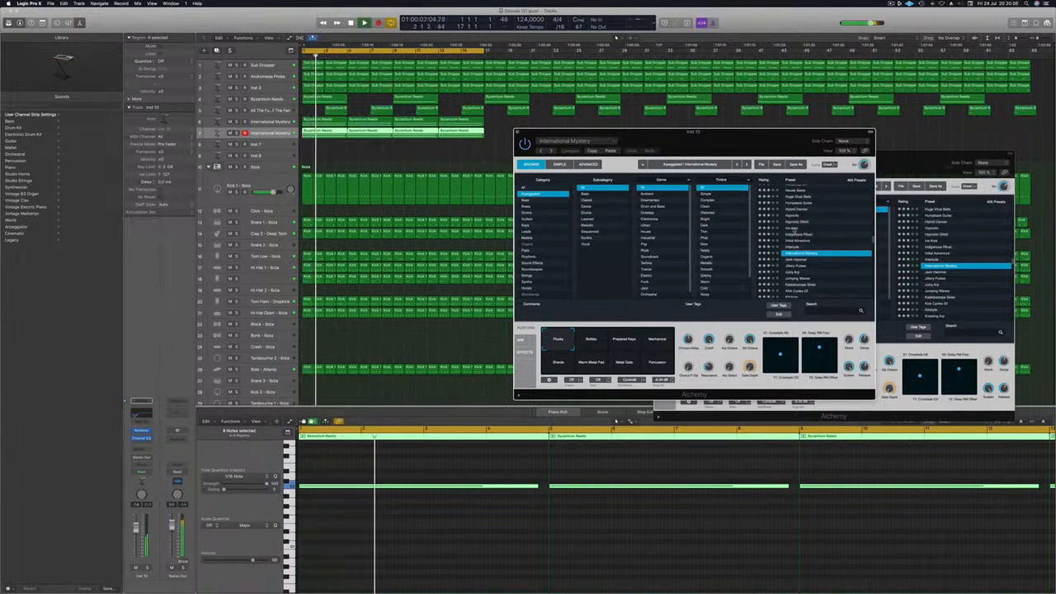
pyautogui.click(805, 229)
pyautogui.moveTo(731, 142); pyautogui.dragTo(758, 122)
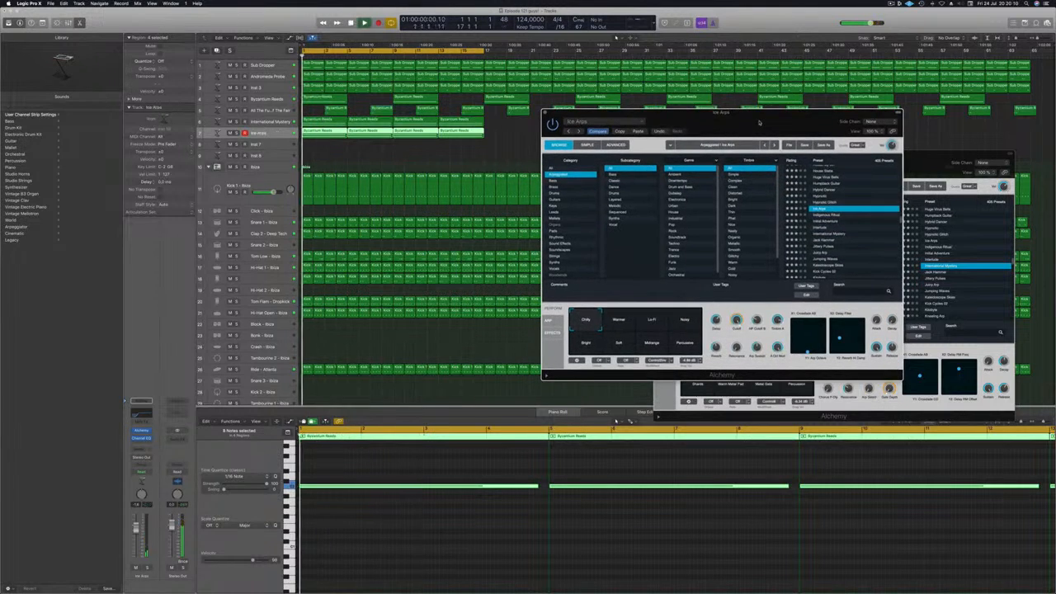
pyautogui.click(237, 133)
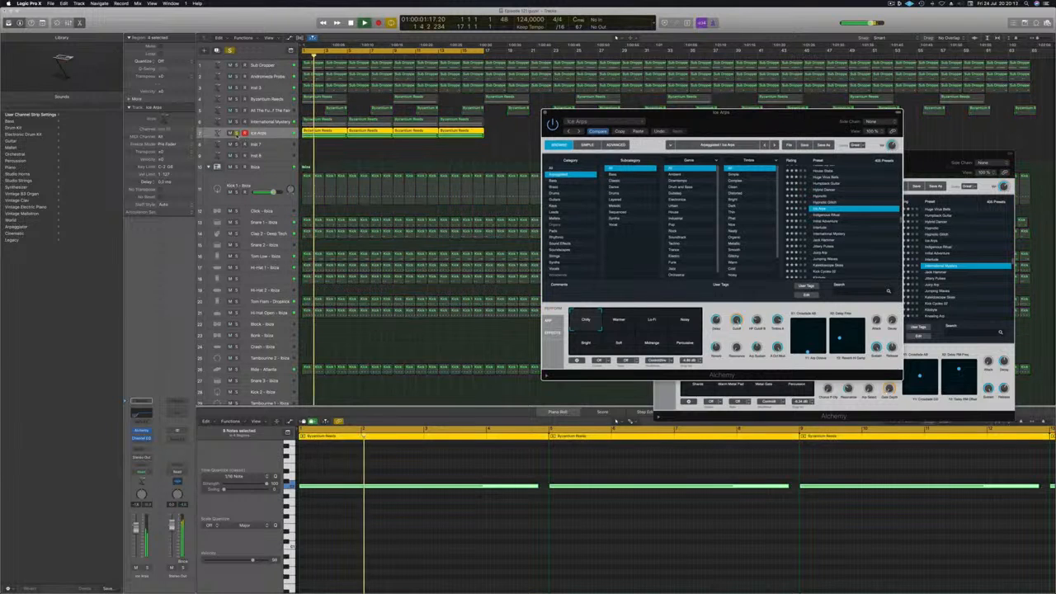
pyautogui.click(237, 134)
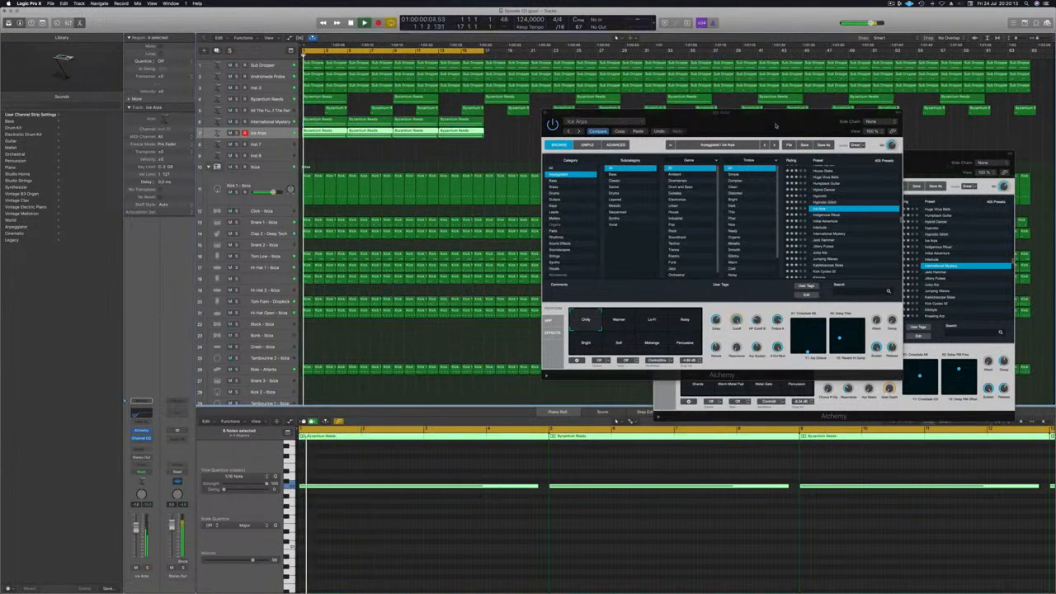
pyautogui.moveTo(746, 121); pyautogui.dragTo(720, 123)
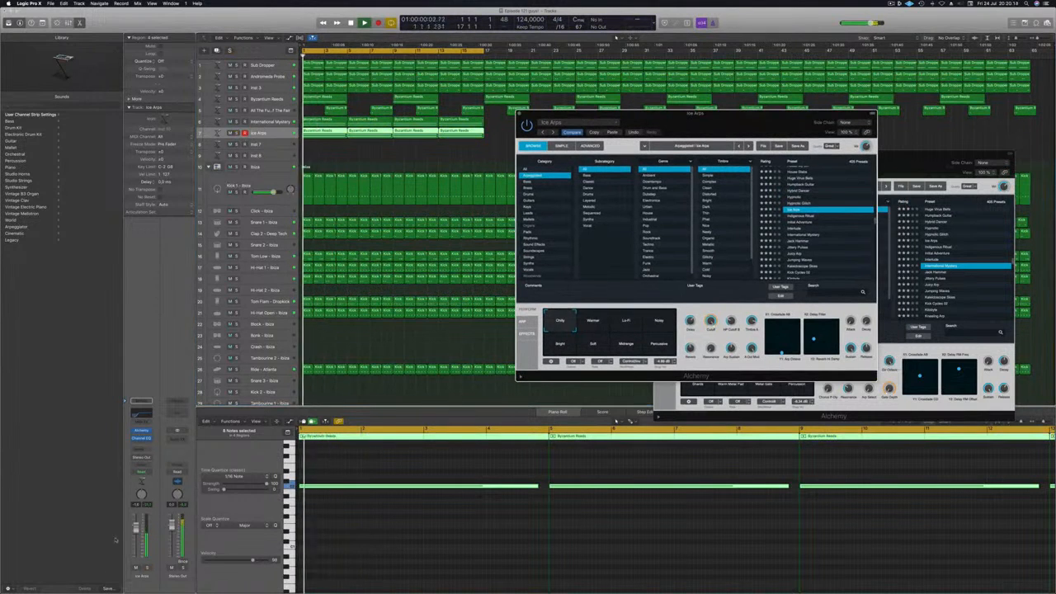
# Step: Add a send to Bus 3 on the Ice Arps track and raise its send level
pyautogui.click(141, 451)
pyautogui.moveTo(156, 461)
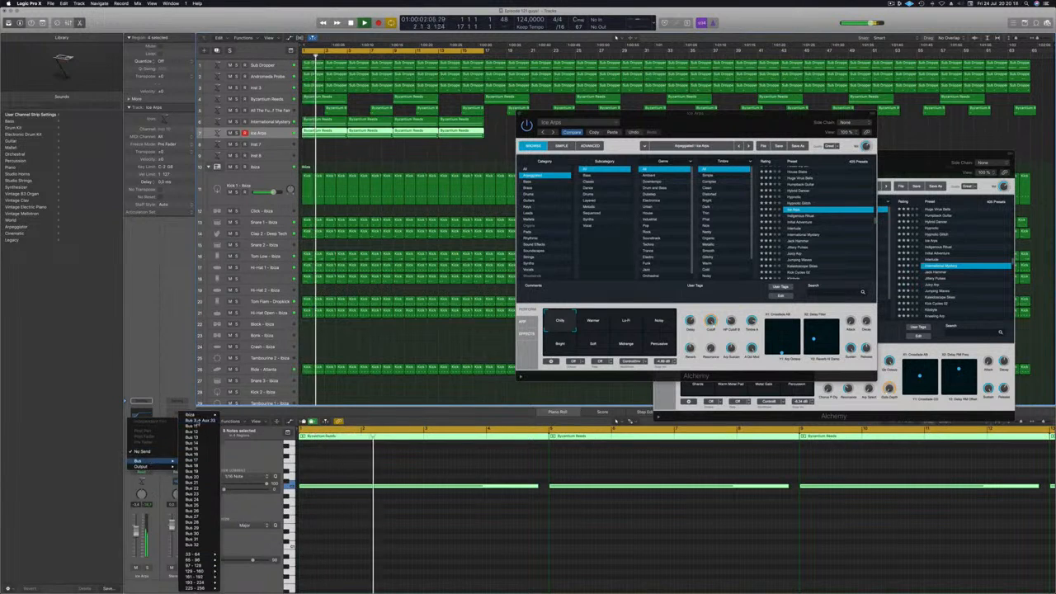
pyautogui.click(198, 420)
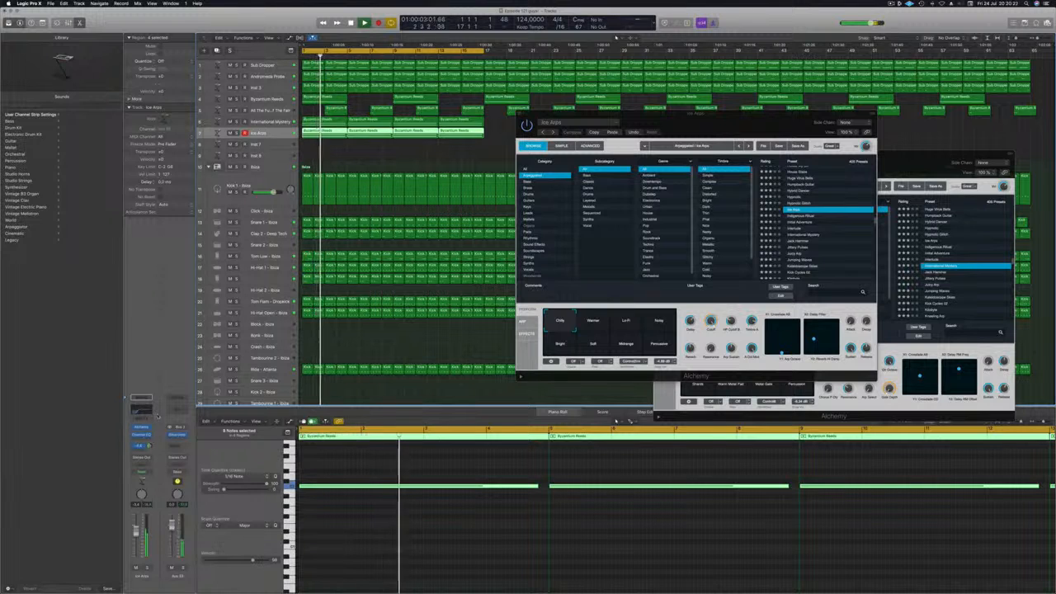
# Step: Try the Interlude and Huge Virus Bells arpeggiated presets in the duplicate track's Alchemy
pyautogui.moveTo(762, 119); pyautogui.dragTo(717, 100)
pyautogui.click(772, 208)
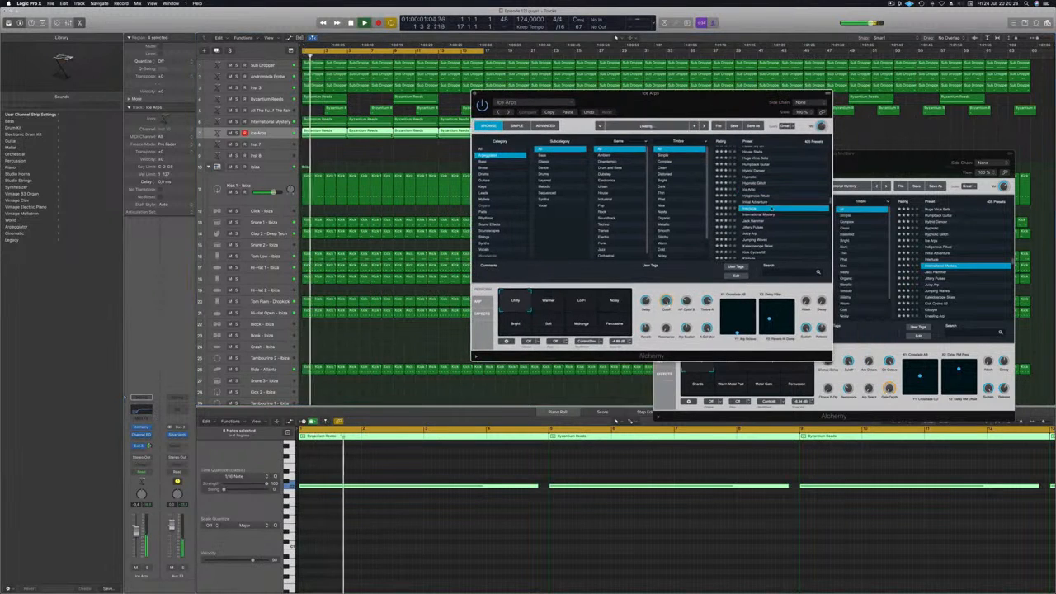
pyautogui.scroll(2, 779, 195)
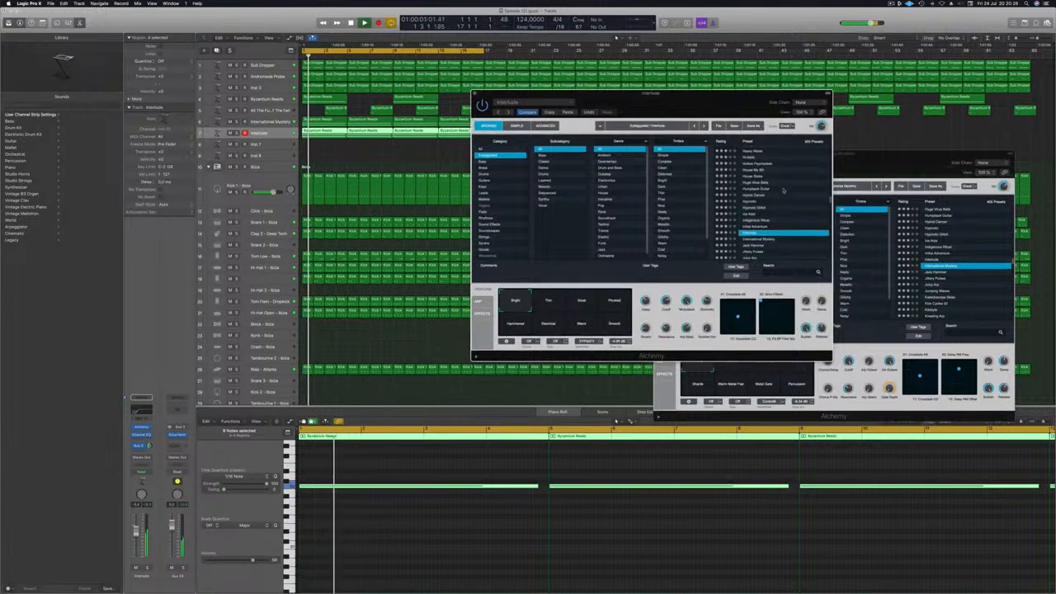
pyautogui.click(755, 182)
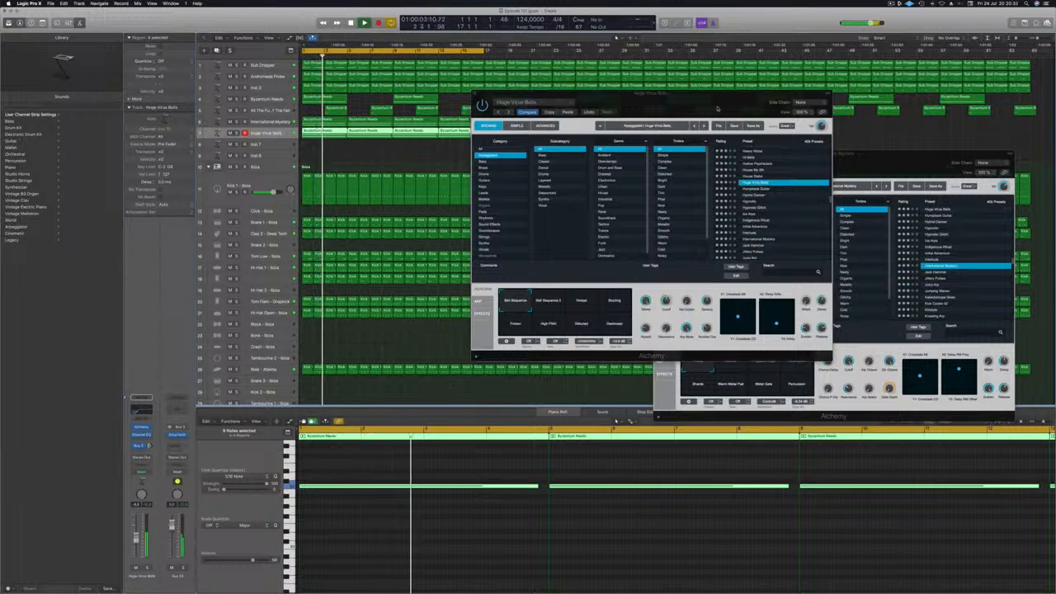
# Step: Audition the Huge Virus Bells performance snapshots from Bell Sequence 2 to Destroyed, adjusting the track volume while listening
pyautogui.moveTo(615, 93); pyautogui.dragTo(615, 153)
pyautogui.click(557, 361)
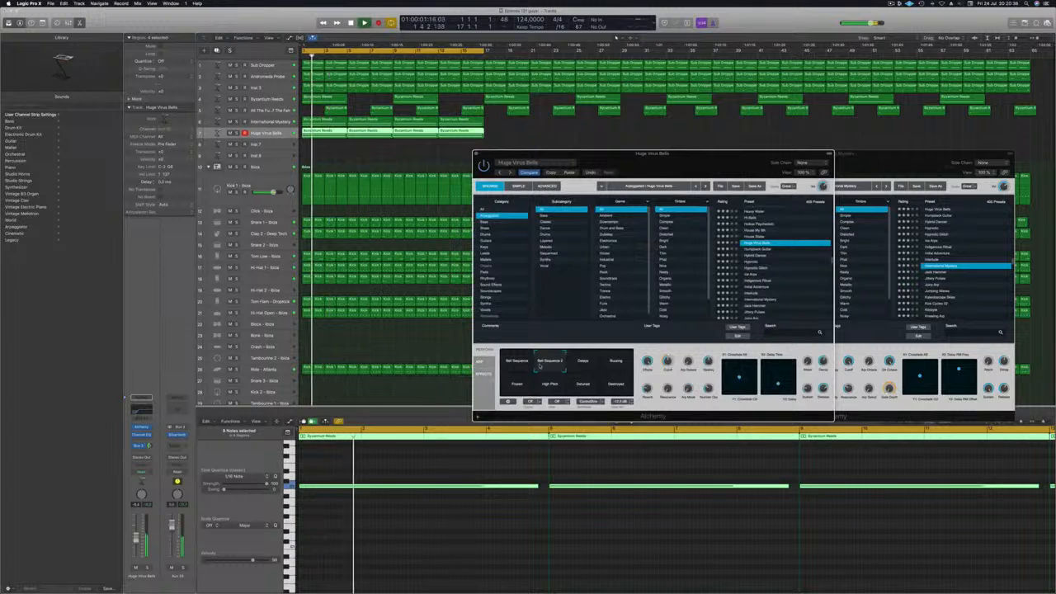
pyautogui.click(582, 363)
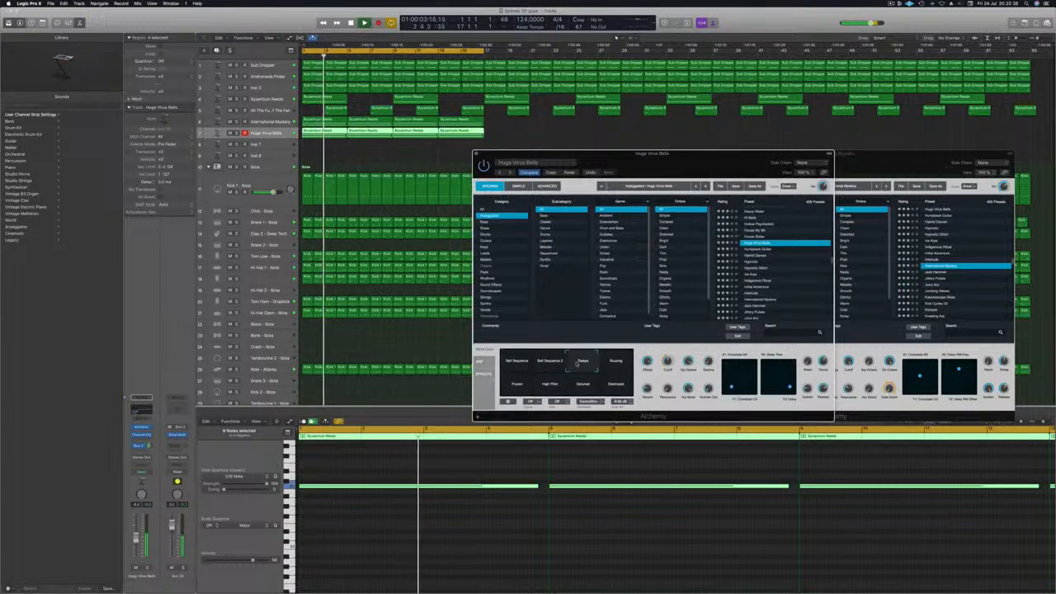
pyautogui.click(606, 363)
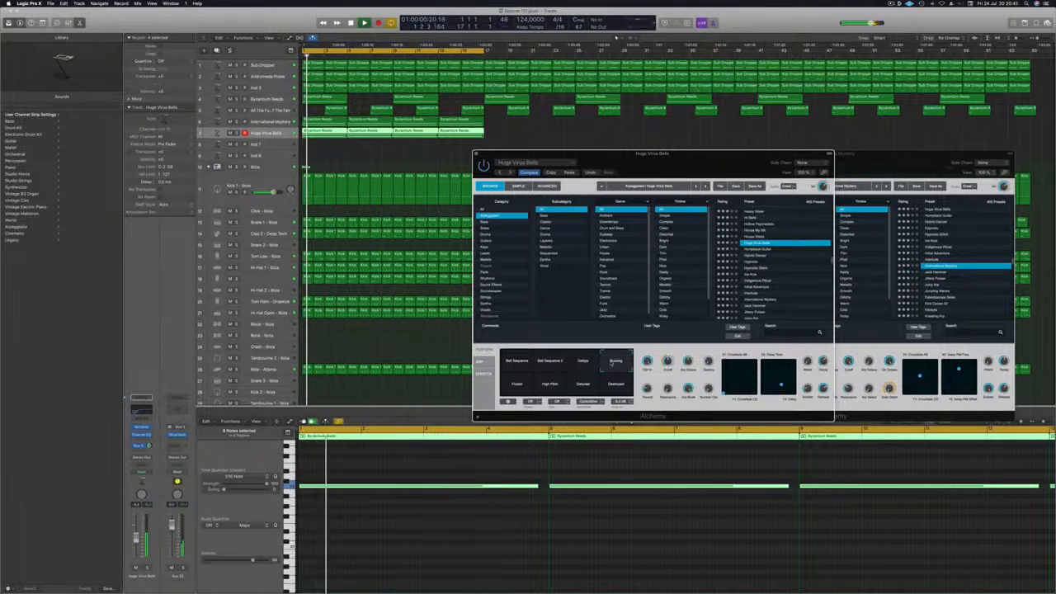
pyautogui.click(518, 385)
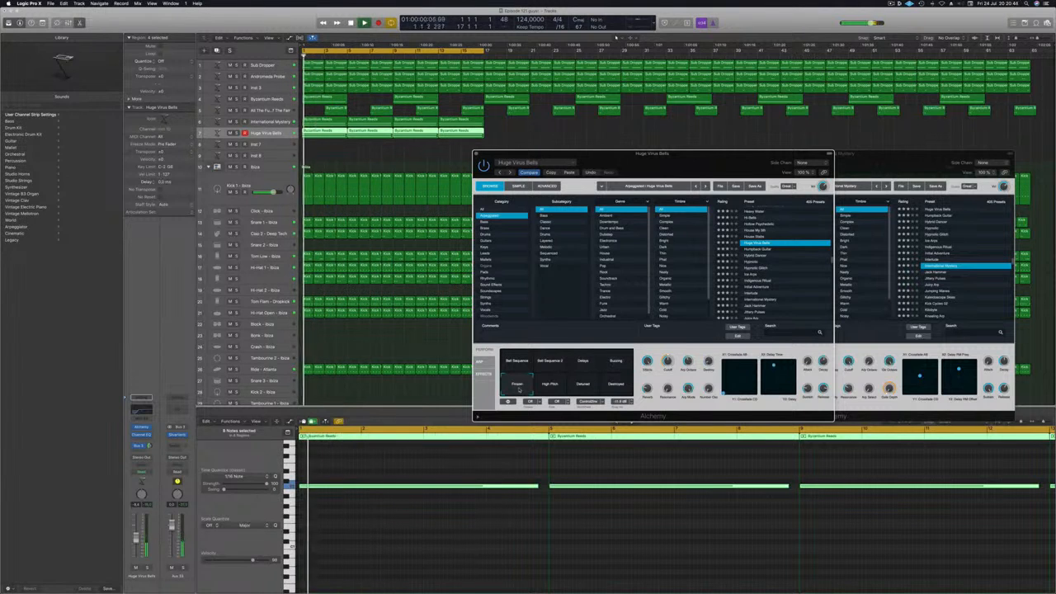
pyautogui.moveTo(136, 537); pyautogui.dragTo(136, 530)
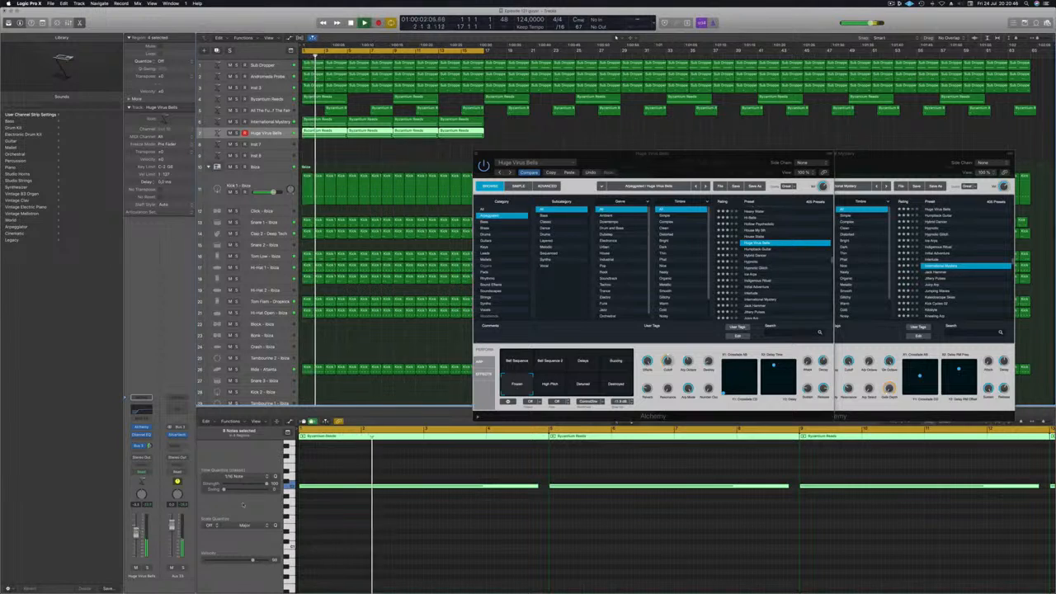
pyautogui.click(546, 363)
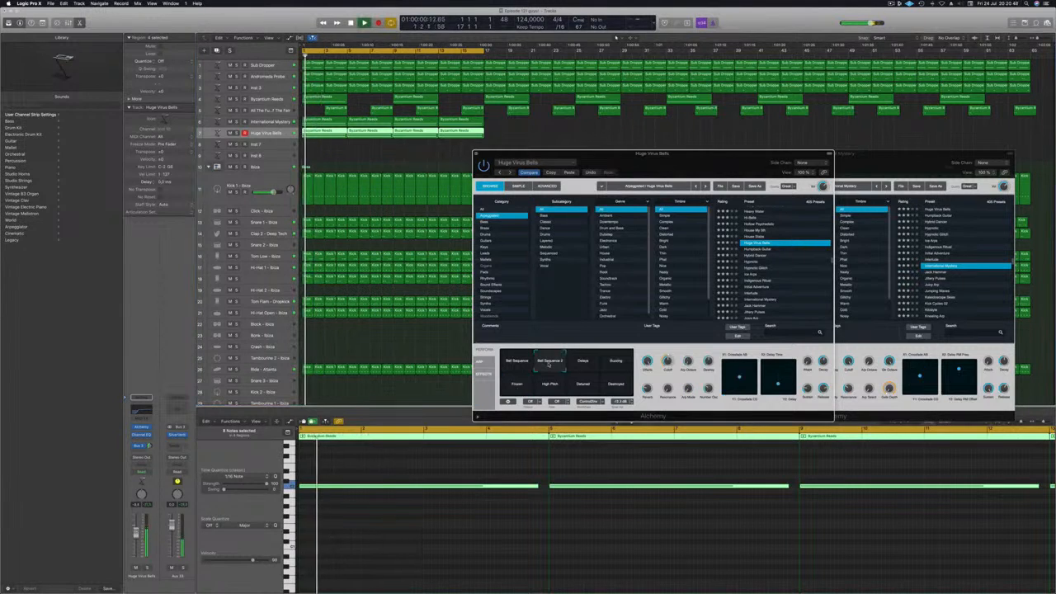
pyautogui.click(549, 383)
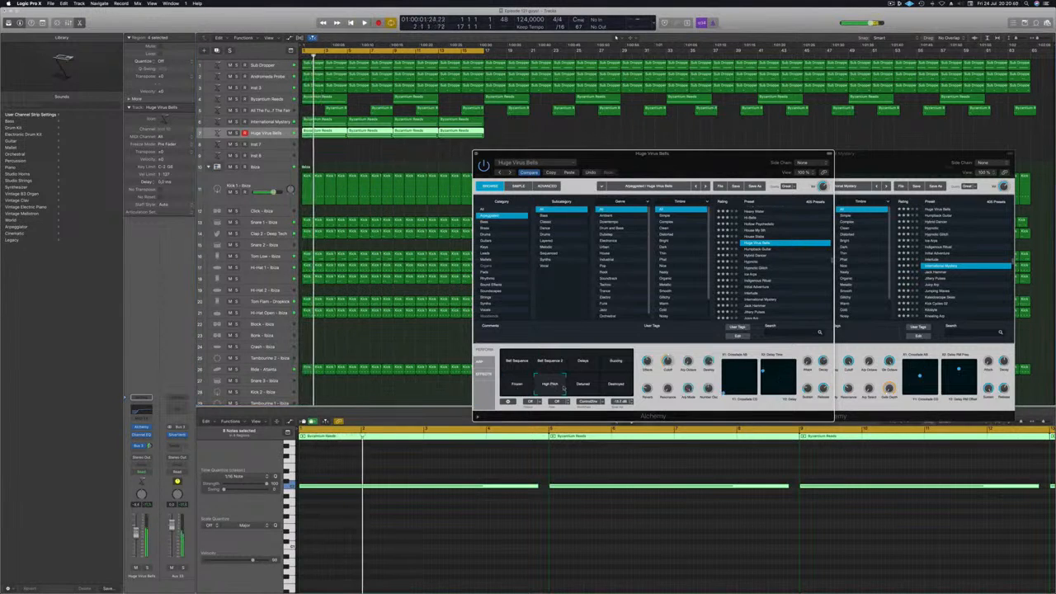
pyautogui.click(583, 384)
pyautogui.click(615, 384)
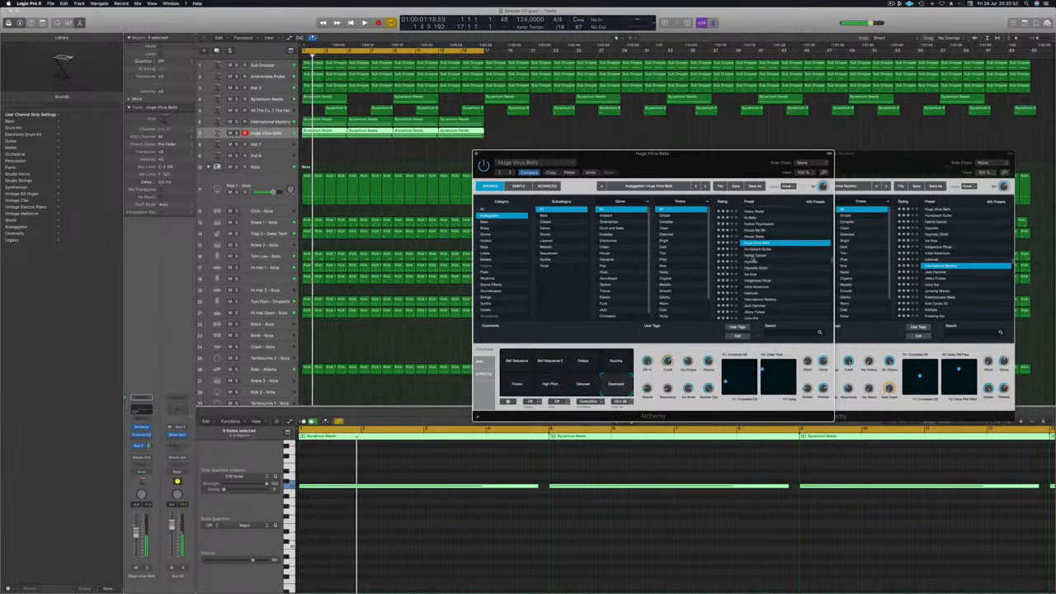
# Step: Load the Hybrid Dancer preset in the duplicate track's Alchemy, lower the track volume and save the project
pyautogui.click(767, 257)
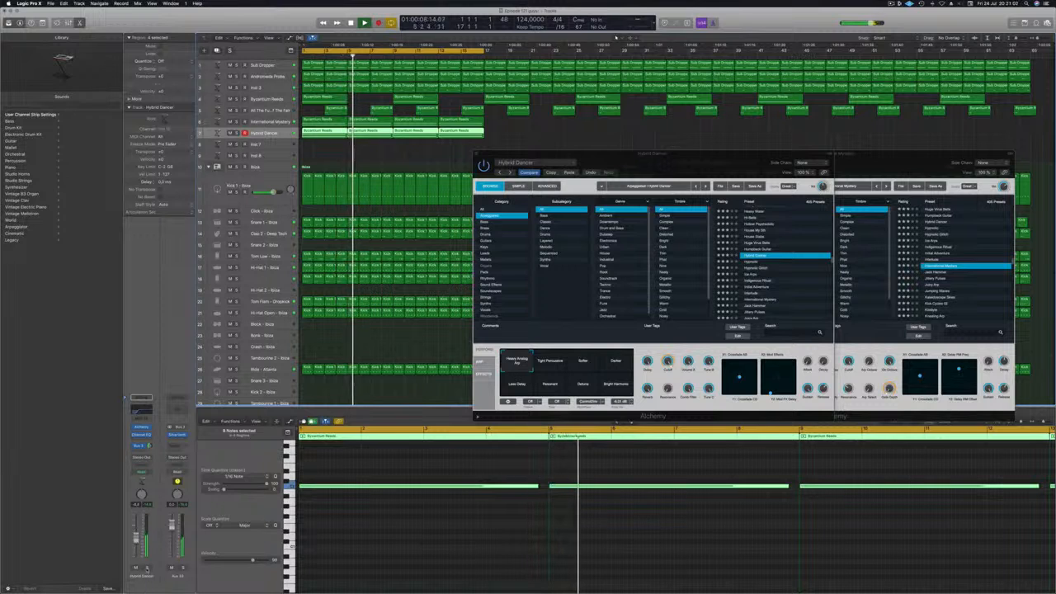
pyautogui.hotkey('ctrl', 's')
pyautogui.hotkey('ctrl', 's')
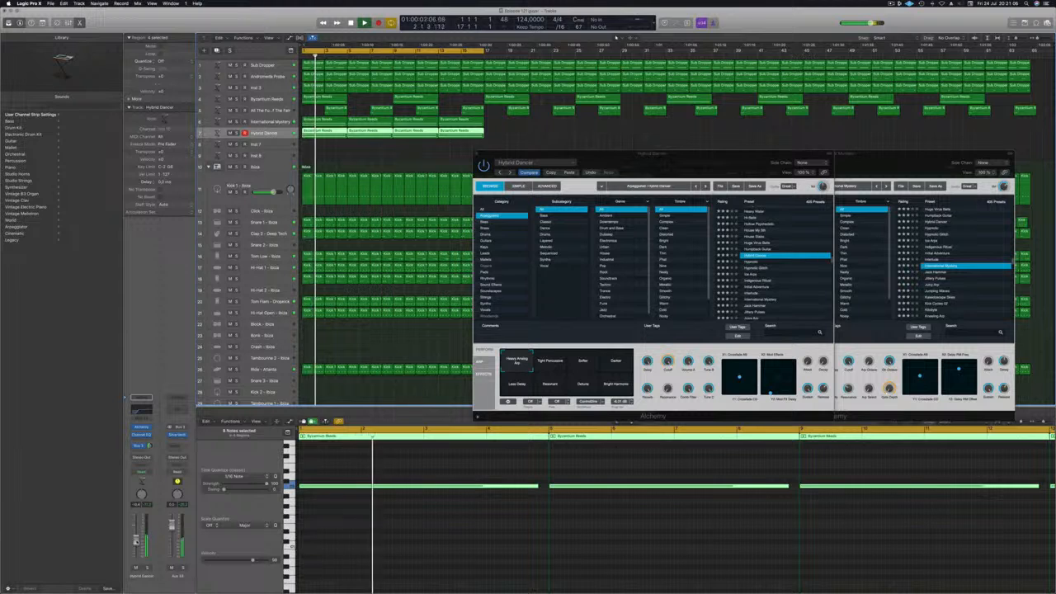
# Step: Show the mixer and copy the side-chained Compressor from the International Mystery channel to the Hybrid Dancer channel
pyautogui.press('x')
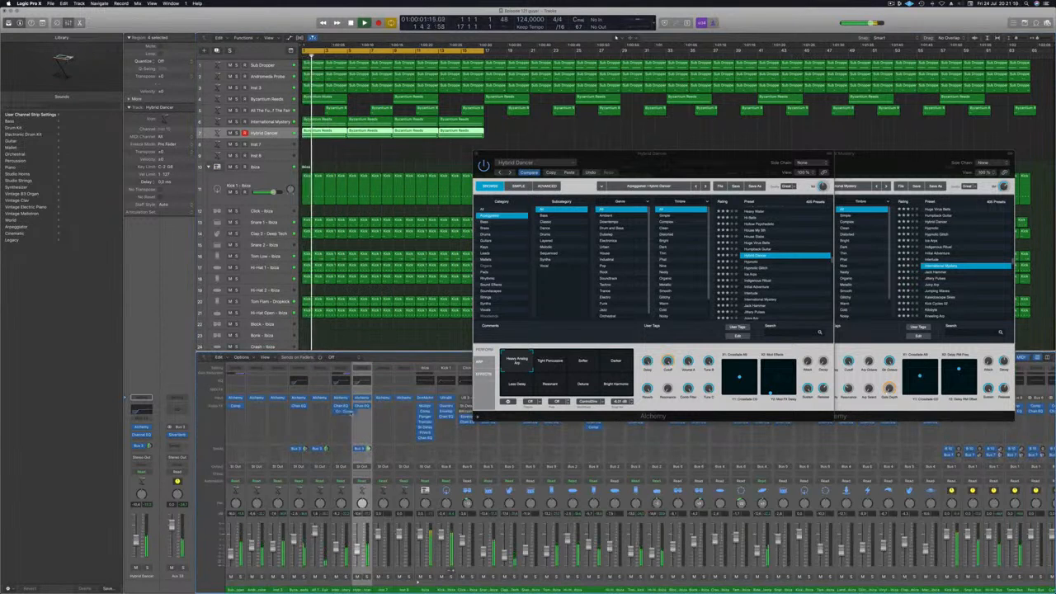
pyautogui.moveTo(360, 413); pyautogui.dragTo(360, 414)
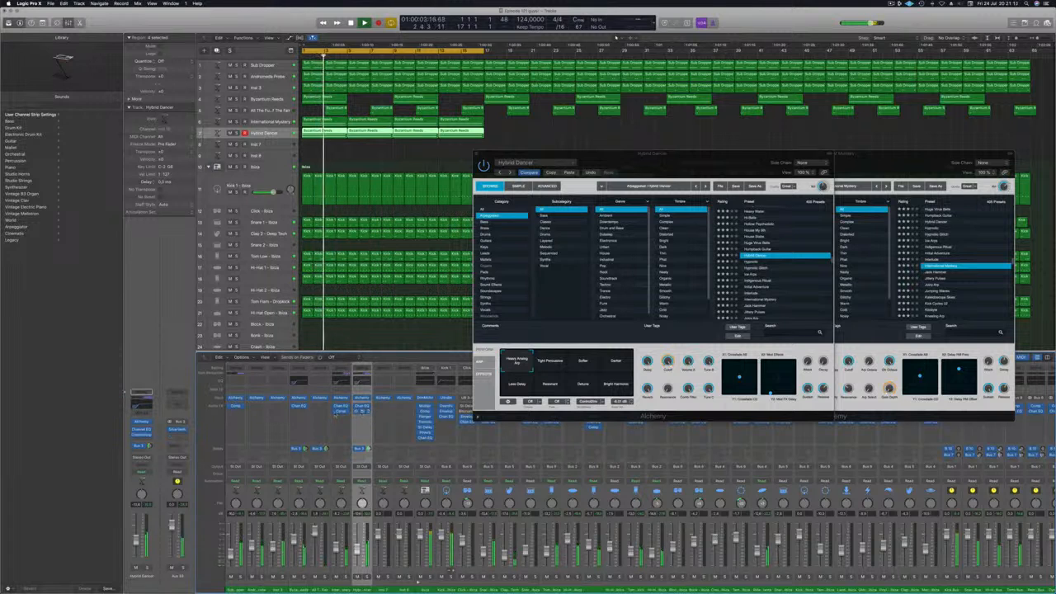
# Step: Compare Hybrid Dancer's Tight Percussive and Softer snapshots during playback, and select the Darker snapshot
pyautogui.moveTo(723, 154); pyautogui.dragTo(714, 172)
pyautogui.click(541, 381)
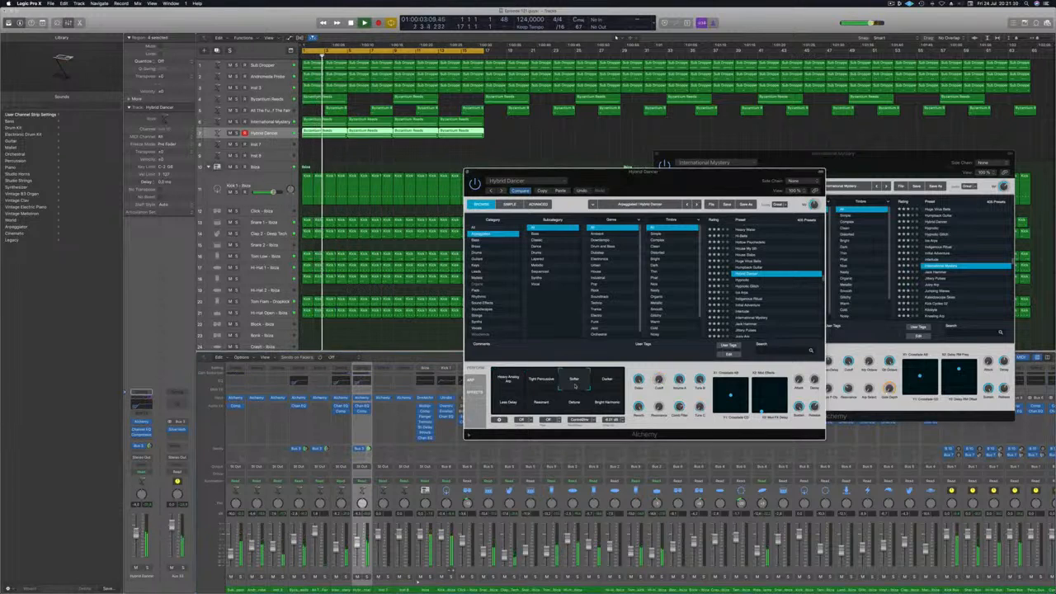
pyautogui.click(609, 381)
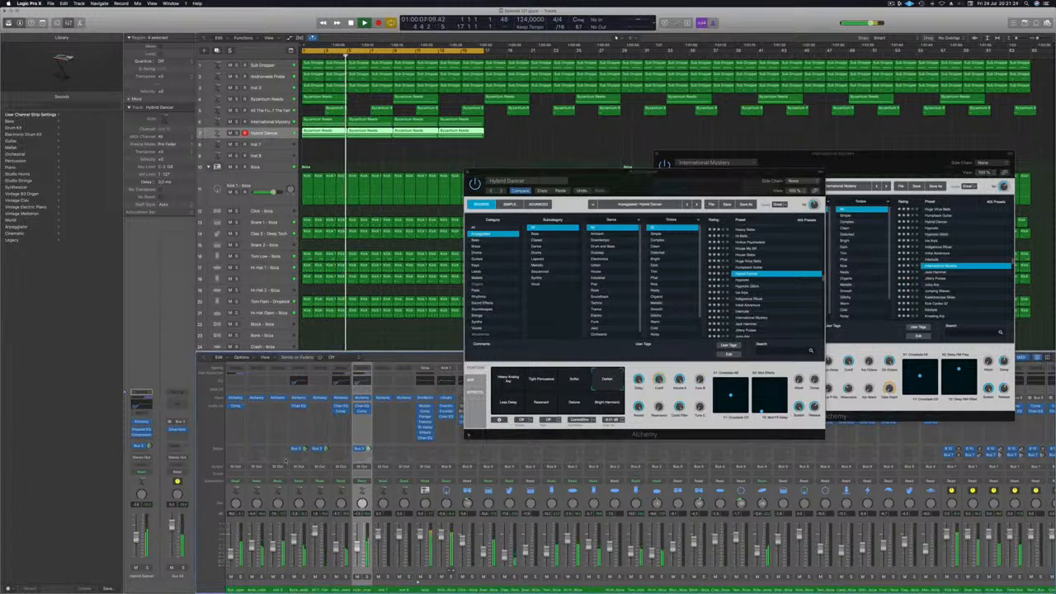
pyautogui.moveTo(661, 183); pyautogui.dragTo(680, 230)
pyautogui.press('space')
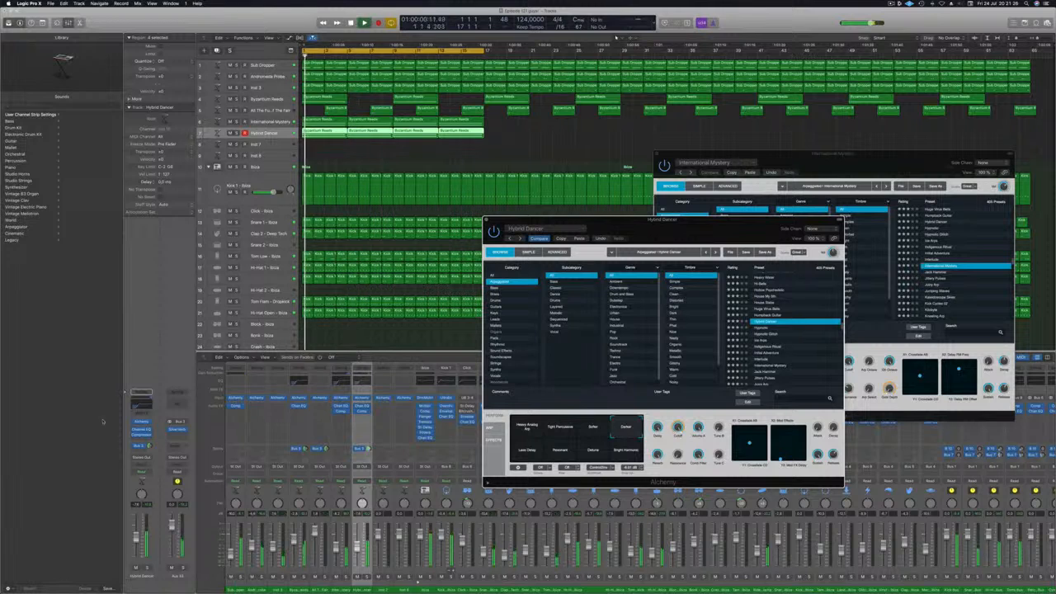
# Step: Open the Hybrid Dancer track's Channel EQ, raise the track volume slightly and check the sound briefly in solo
pyautogui.click(138, 406)
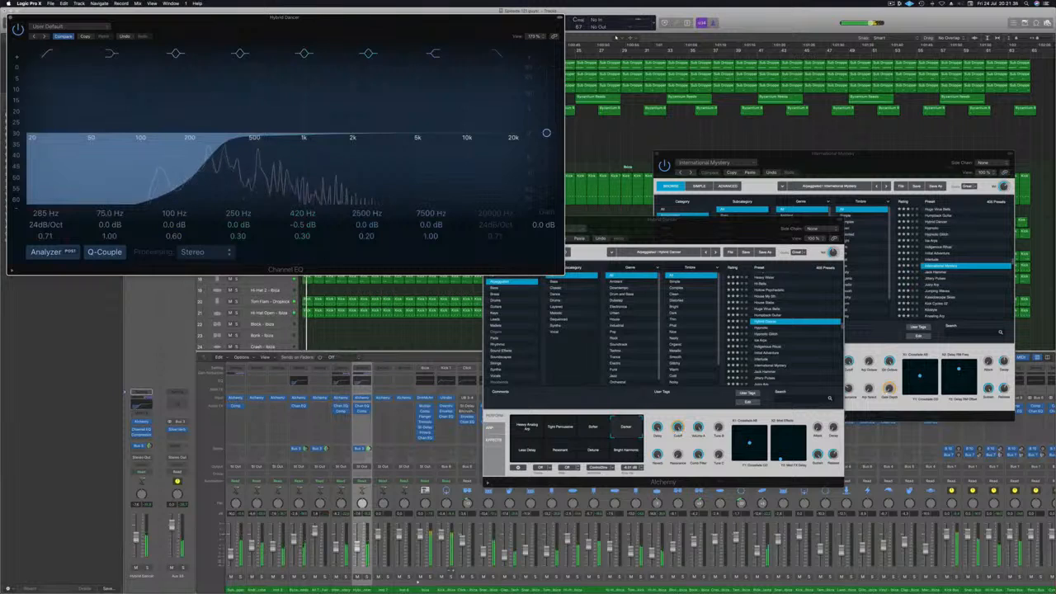
pyautogui.moveTo(136, 539); pyautogui.dragTo(136, 536)
pyautogui.click(147, 568)
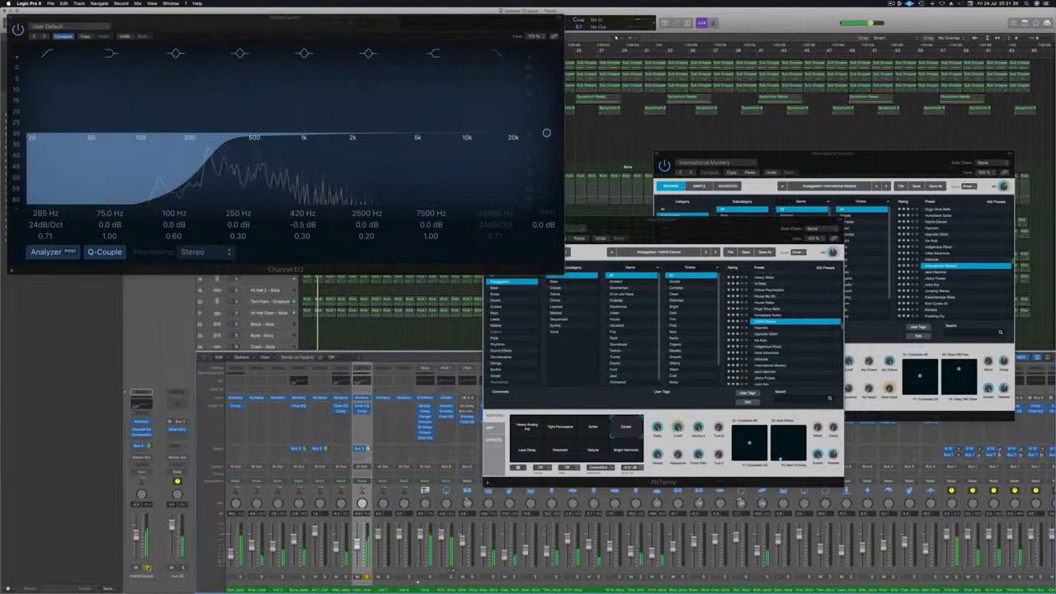
pyautogui.click(148, 568)
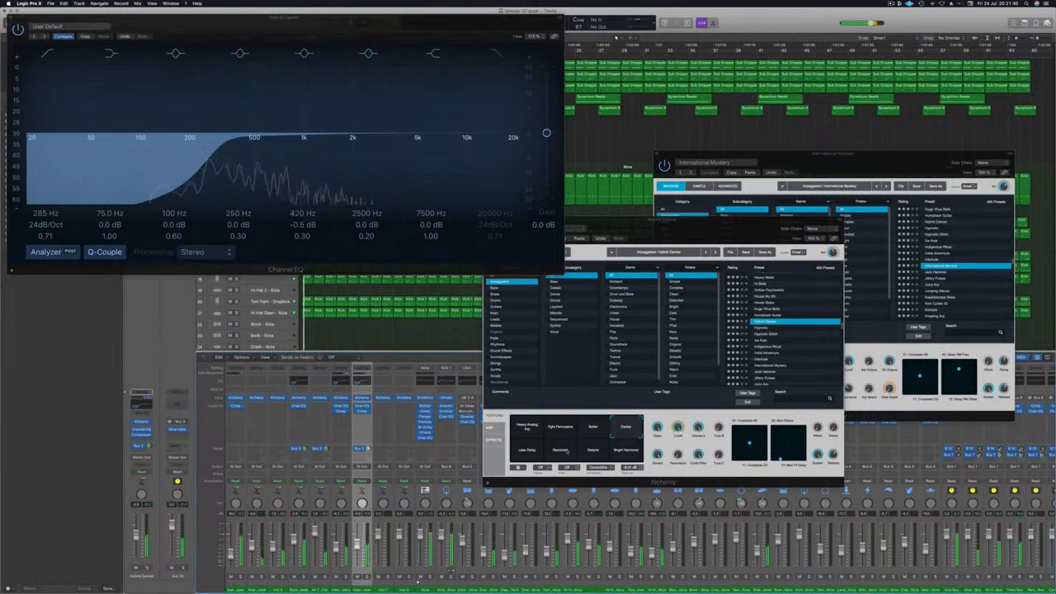
# Step: Audition Hybrid Dancer's Less Delay, Resonant, Detune, Bright Harmonic and Heavy Analog Arp snapshots, checking the last one briefly in solo
pyautogui.click(535, 456)
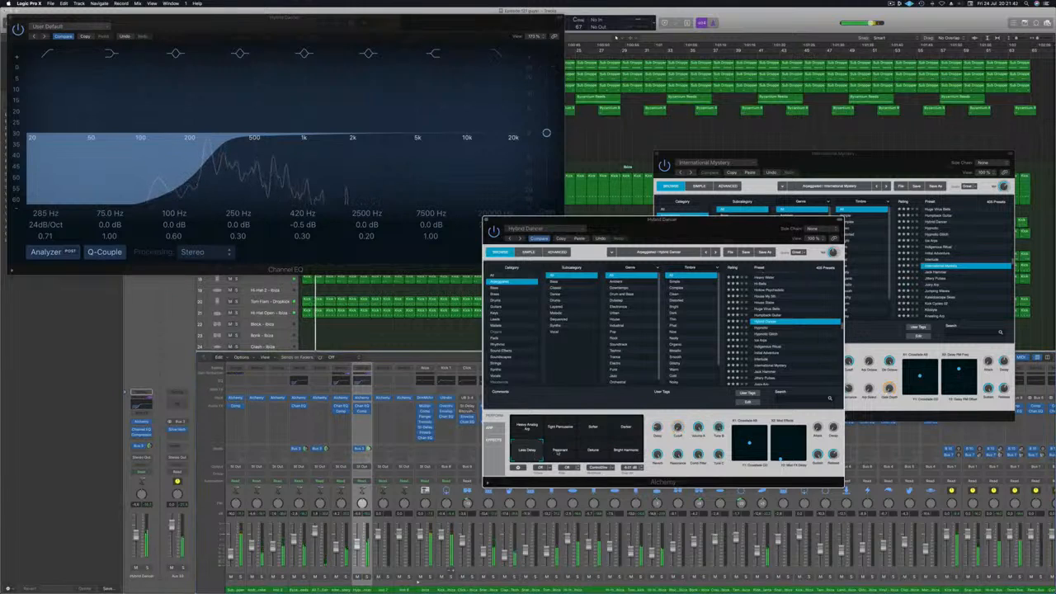
pyautogui.click(560, 452)
pyautogui.click(593, 453)
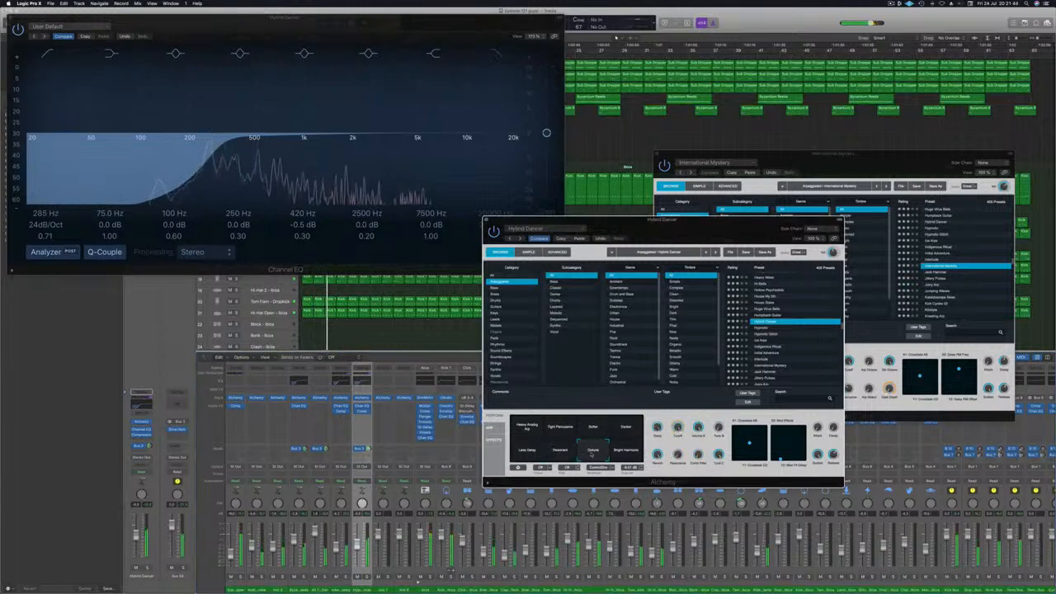
pyautogui.click(630, 452)
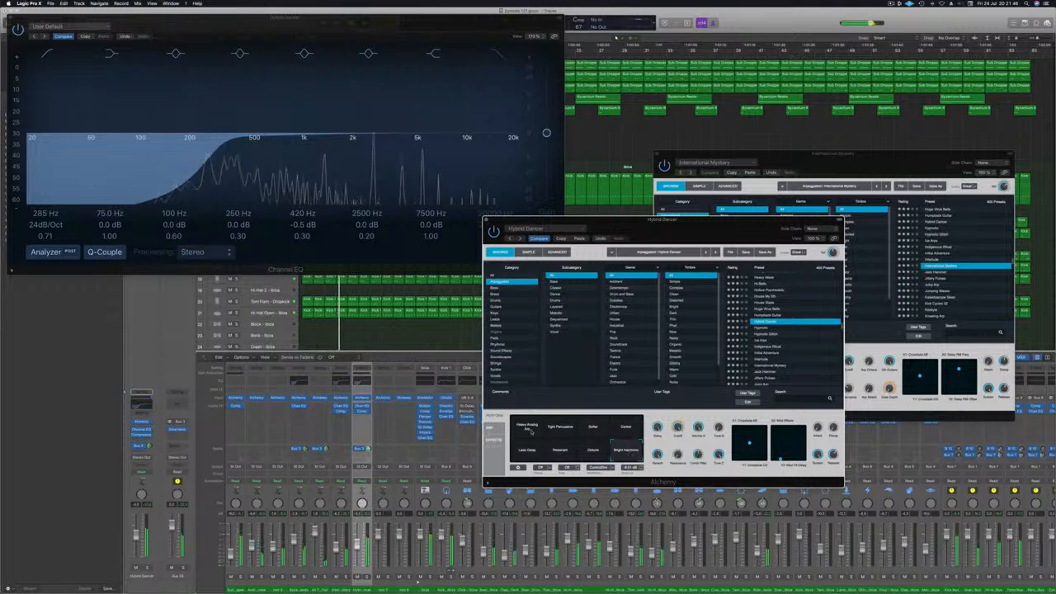
pyautogui.click(528, 428)
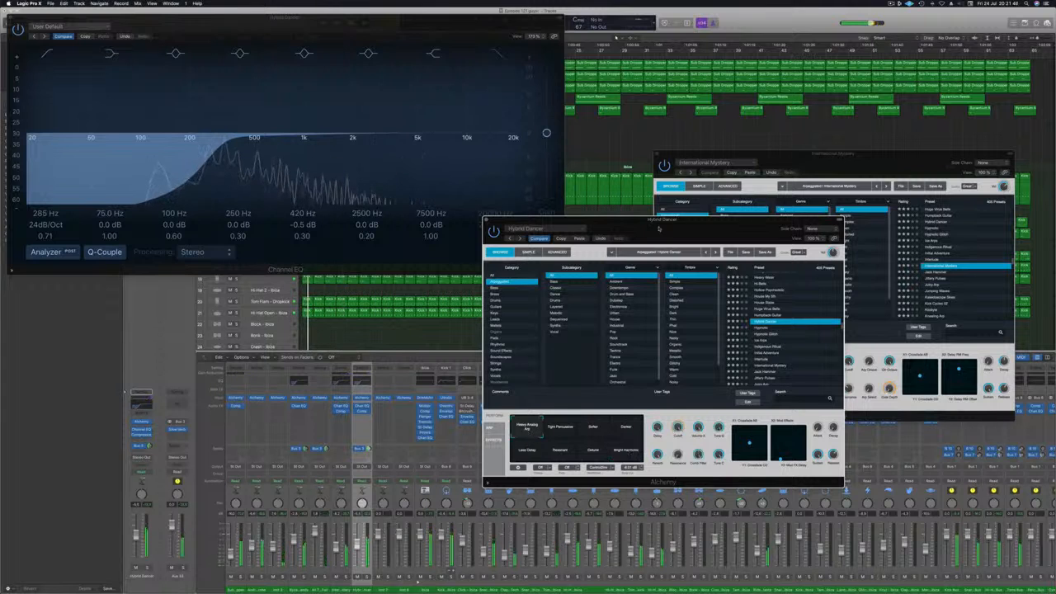
pyautogui.moveTo(658, 227); pyautogui.dragTo(611, 171)
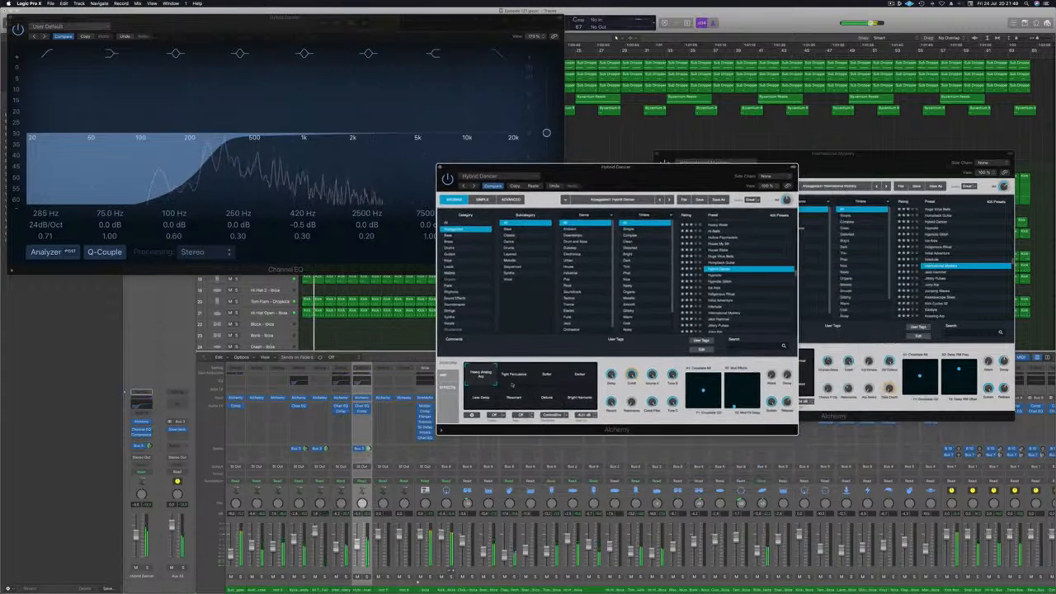
pyautogui.click(148, 568)
pyautogui.click(148, 569)
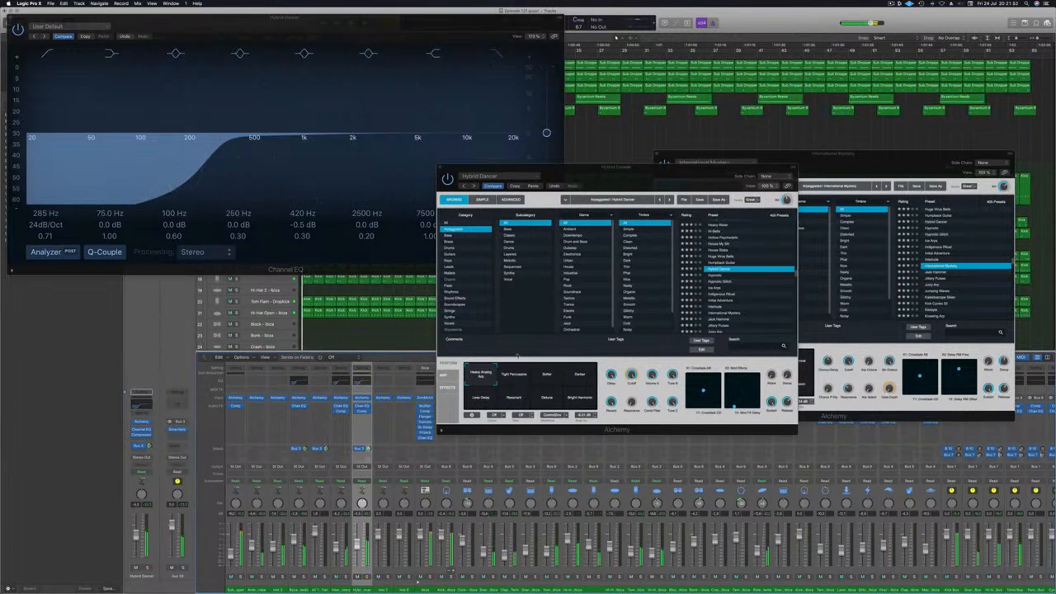
# Step: Compare the Darker, Less Delay and Resonant snapshots of Hybrid Dancer, listening to Resonant briefly in solo
pyautogui.click(537, 378)
pyautogui.click(592, 373)
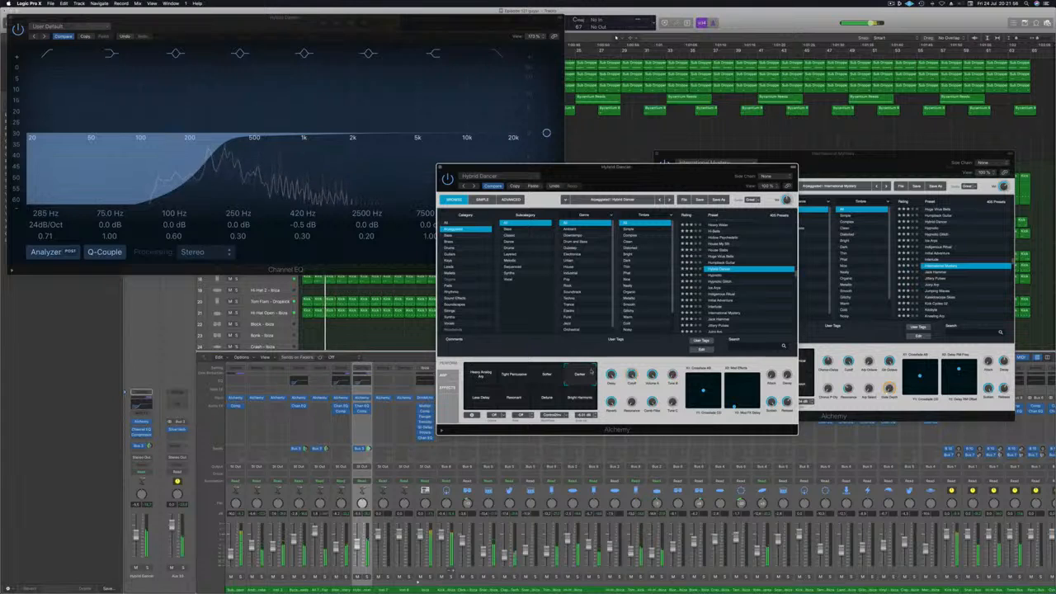
pyautogui.click(470, 404)
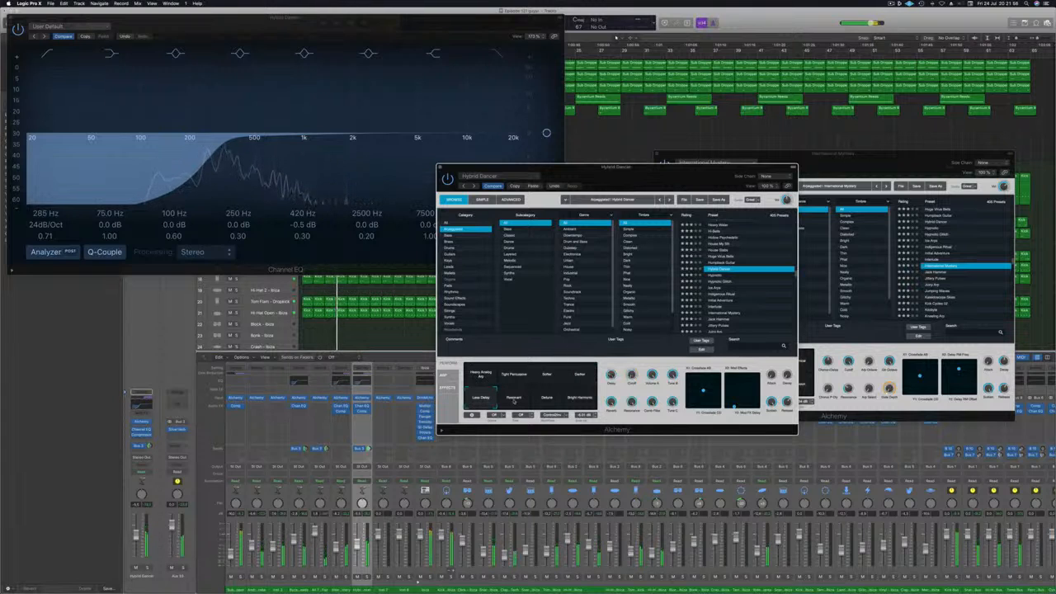
pyautogui.click(512, 399)
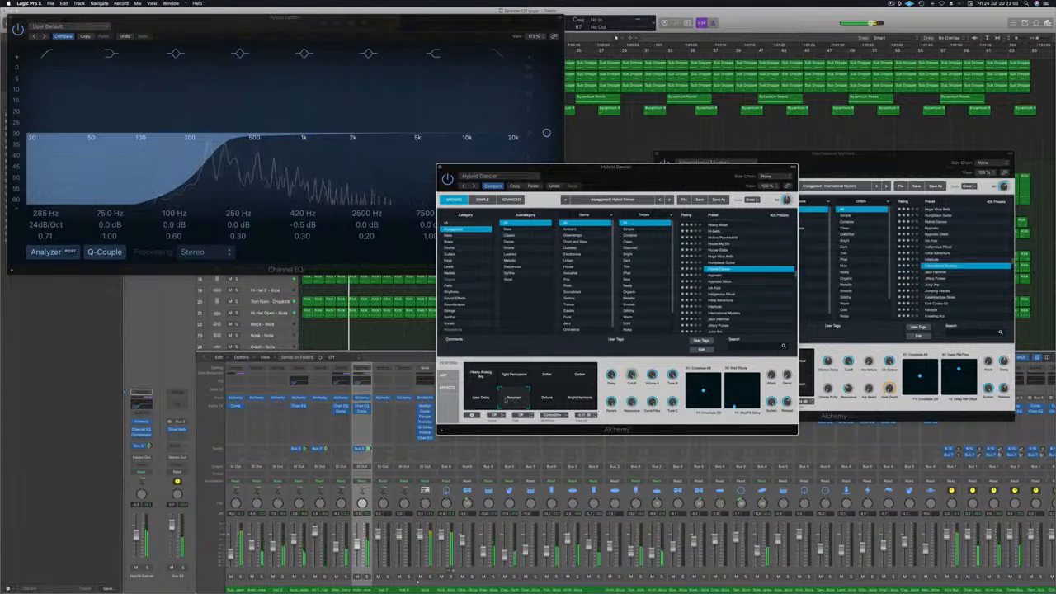
pyautogui.click(149, 568)
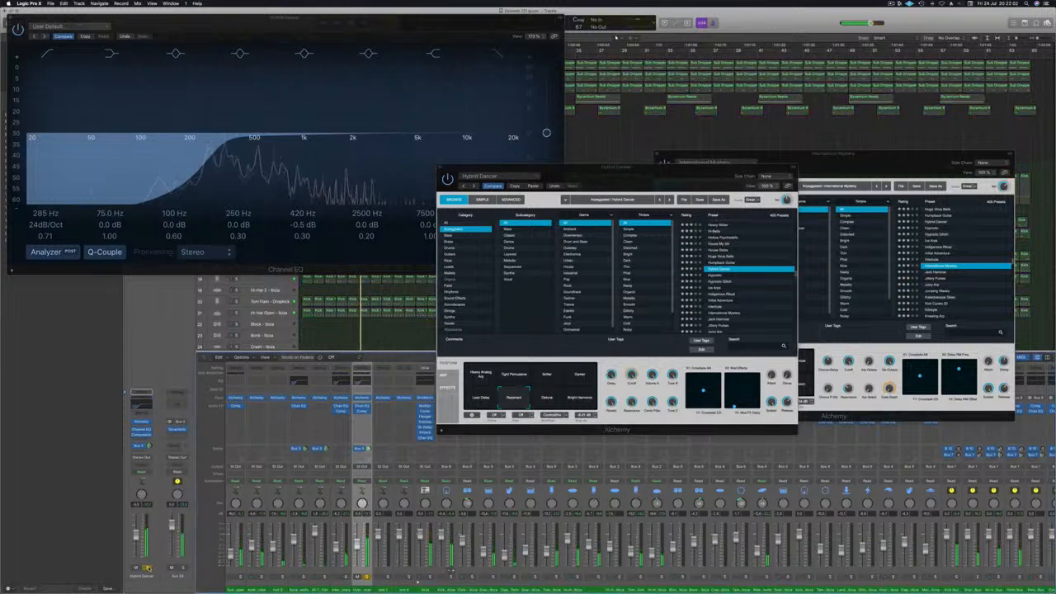
pyautogui.click(149, 567)
pyautogui.click(547, 398)
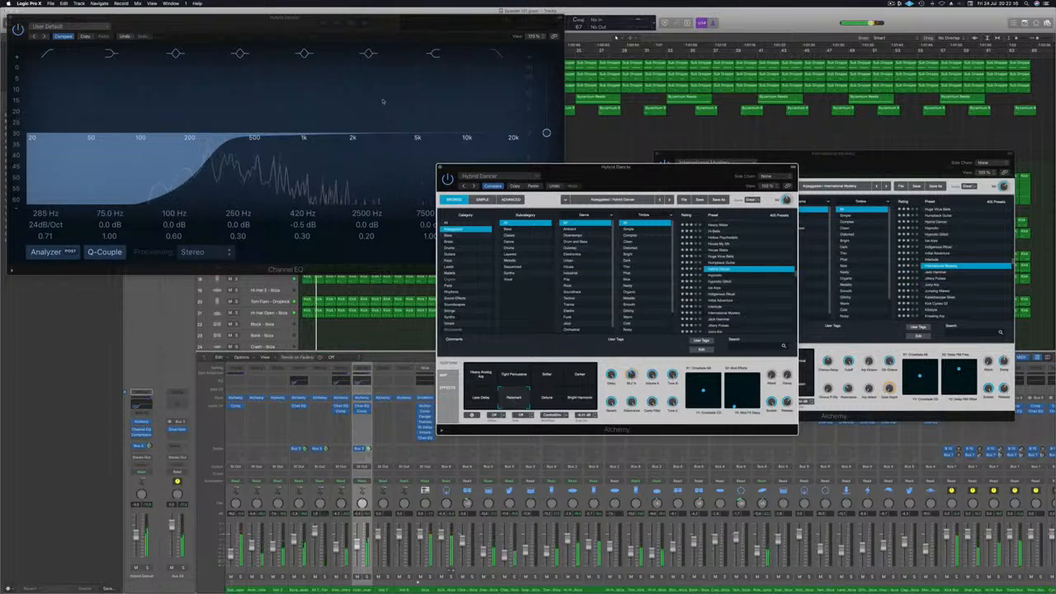
# Step: Close the Channel EQ, mute the International Mystery track and switch Hybrid Dancer's Alchemy to the Darker snapshot
pyautogui.press('super+w')
pyautogui.moveTo(624, 168); pyautogui.dragTo(847, 162)
pyautogui.press('Up')
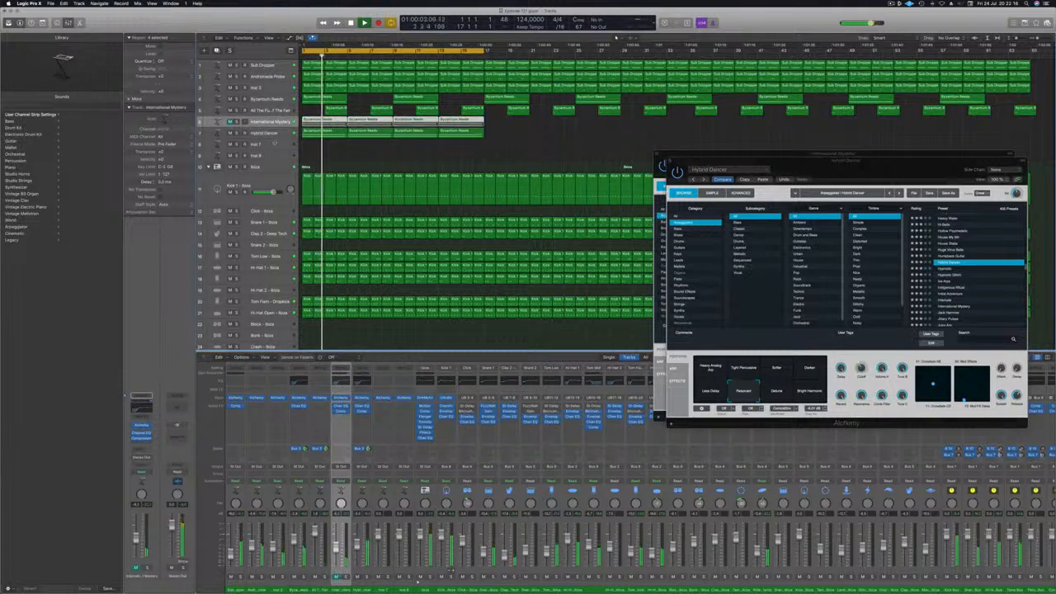
pyautogui.moveTo(771, 160); pyautogui.dragTo(570, 182)
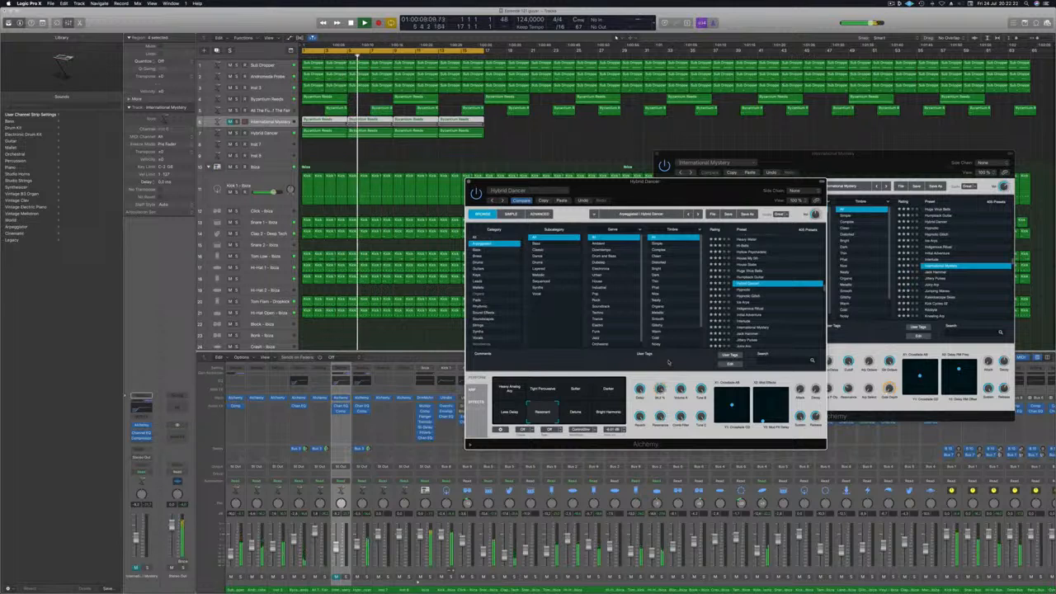
pyautogui.click(509, 390)
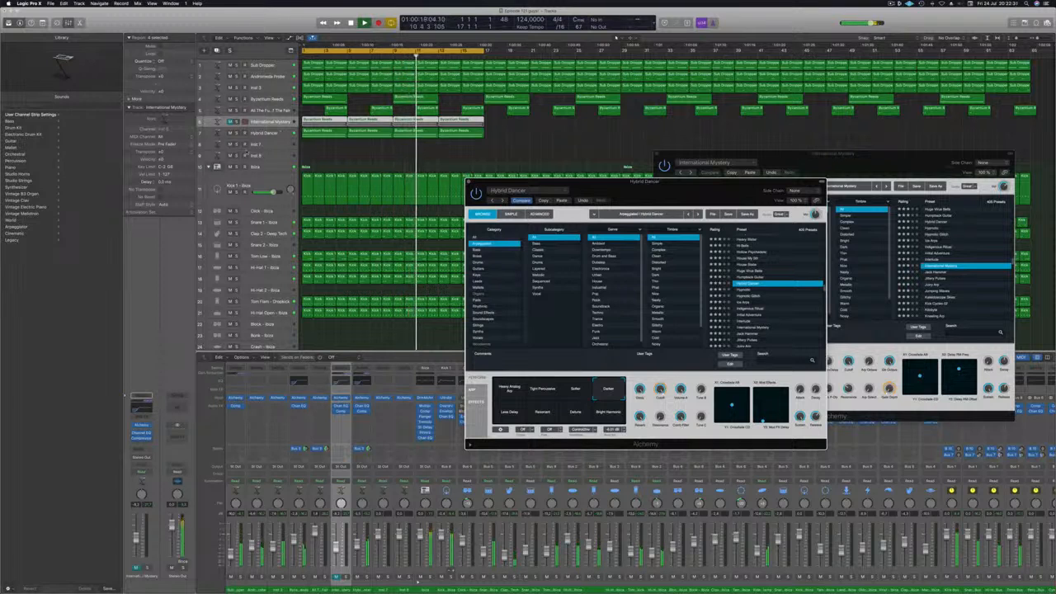
# Step: Boost the high shelf in the Hybrid Dancer track's Channel EQ to +6.5 dB at 2650 Hz
pyautogui.click(285, 134)
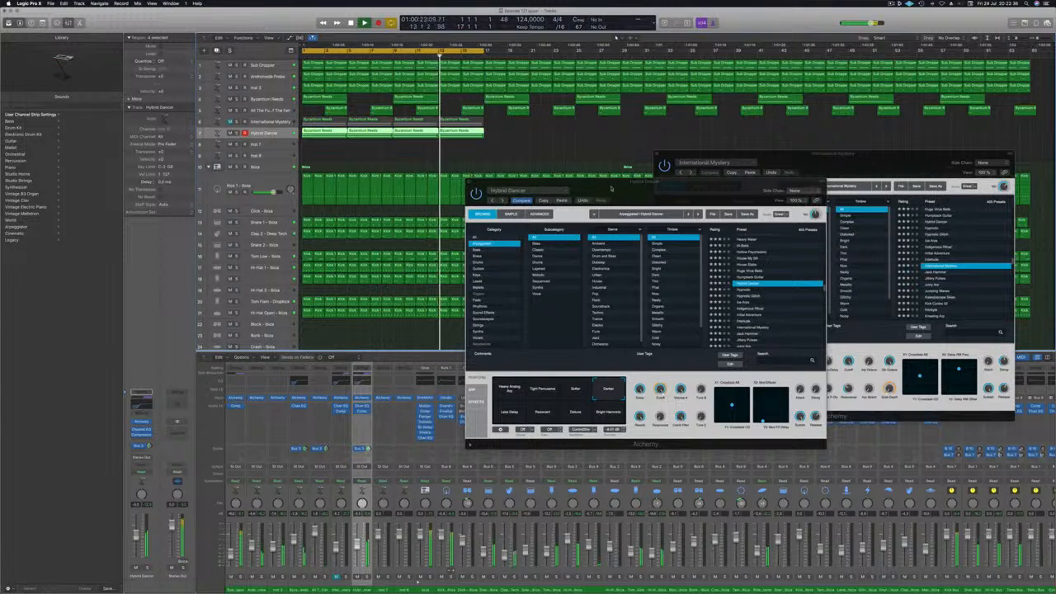
pyautogui.moveTo(611, 188)
pyautogui.mouseDown()
pyautogui.moveTo(535, 177)
pyautogui.moveTo(601, 188)
pyautogui.mouseUp()
pyautogui.press('Return')
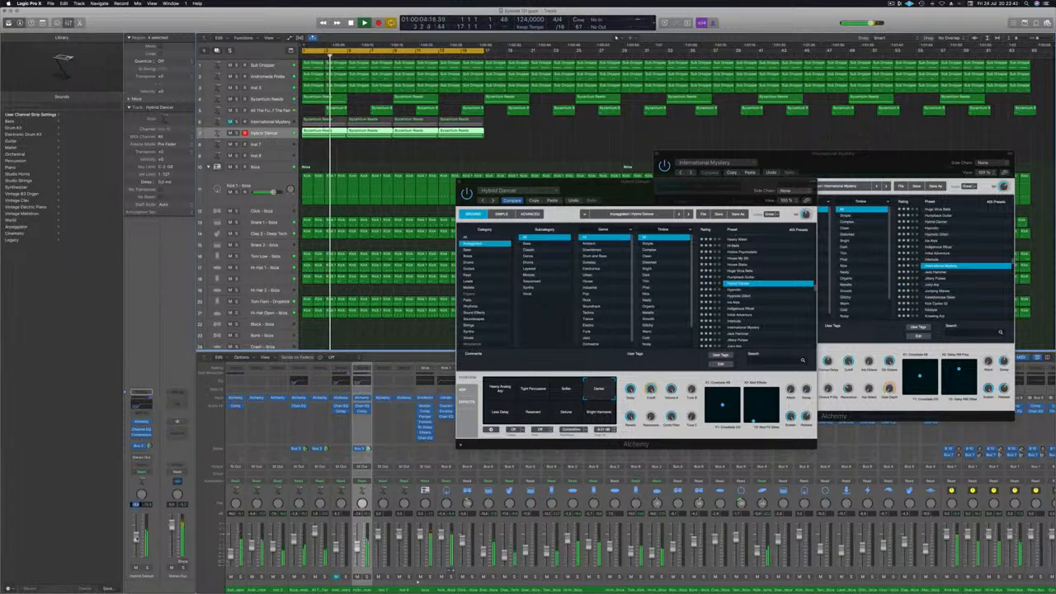
pyautogui.click(361, 381)
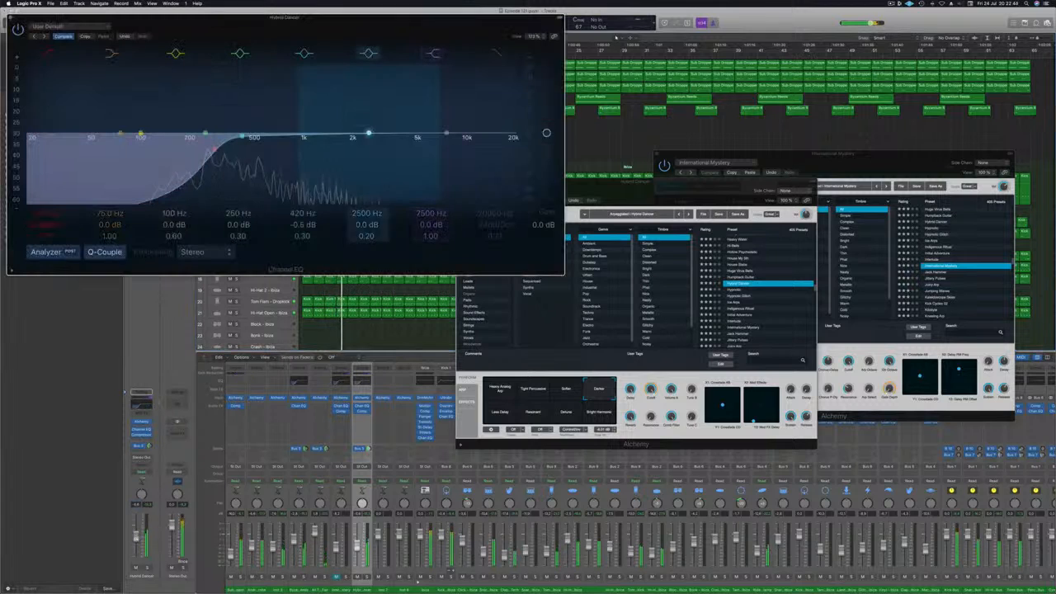
pyautogui.moveTo(445, 132); pyautogui.dragTo(350, 116)
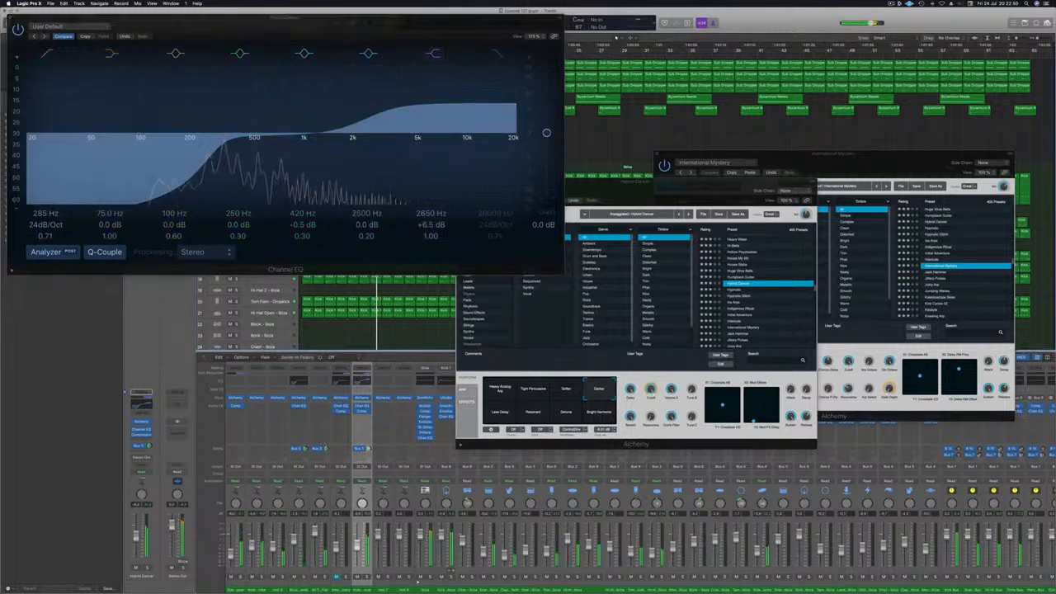
pyautogui.click(11, 18)
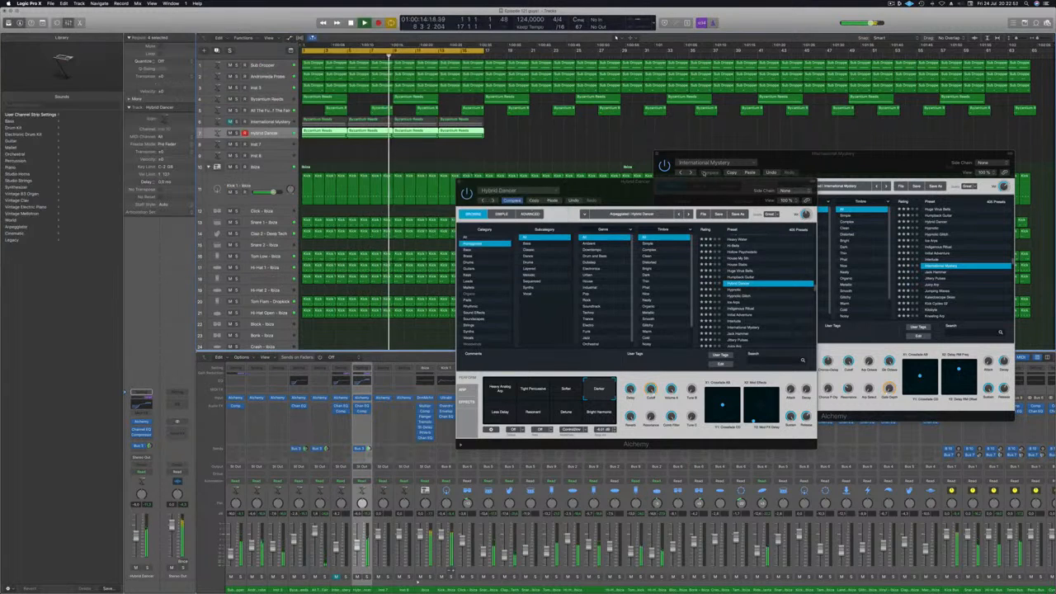
# Step: Close the Hybrid Dancer and International Mystery Alchemy windows to clear the arrangement
pyautogui.moveTo(488, 188); pyautogui.dragTo(393, 212)
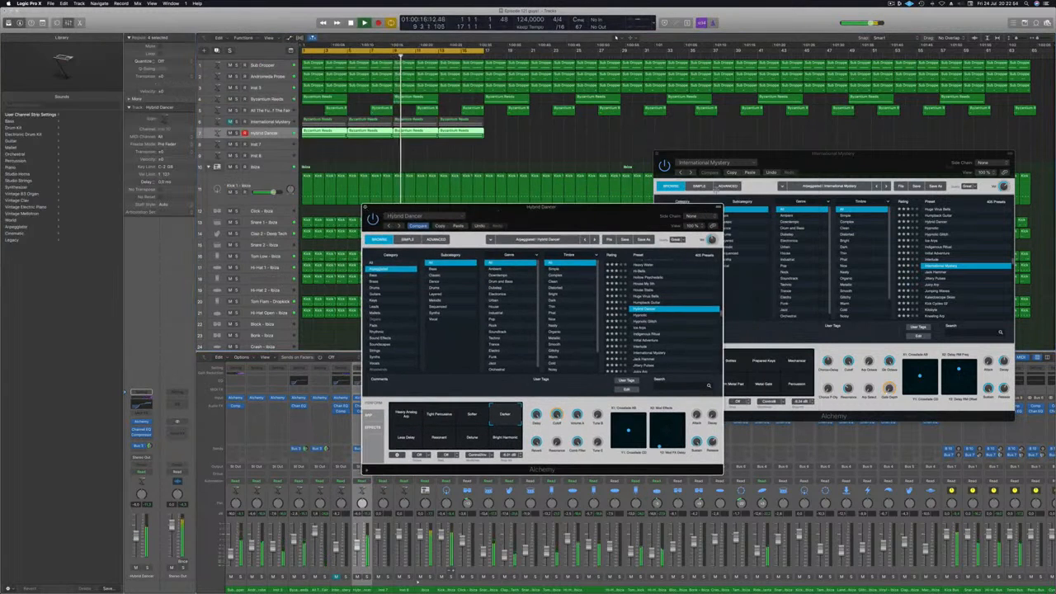
pyautogui.click(365, 206)
pyautogui.moveTo(681, 155); pyautogui.dragTo(546, 193)
pyautogui.click(521, 193)
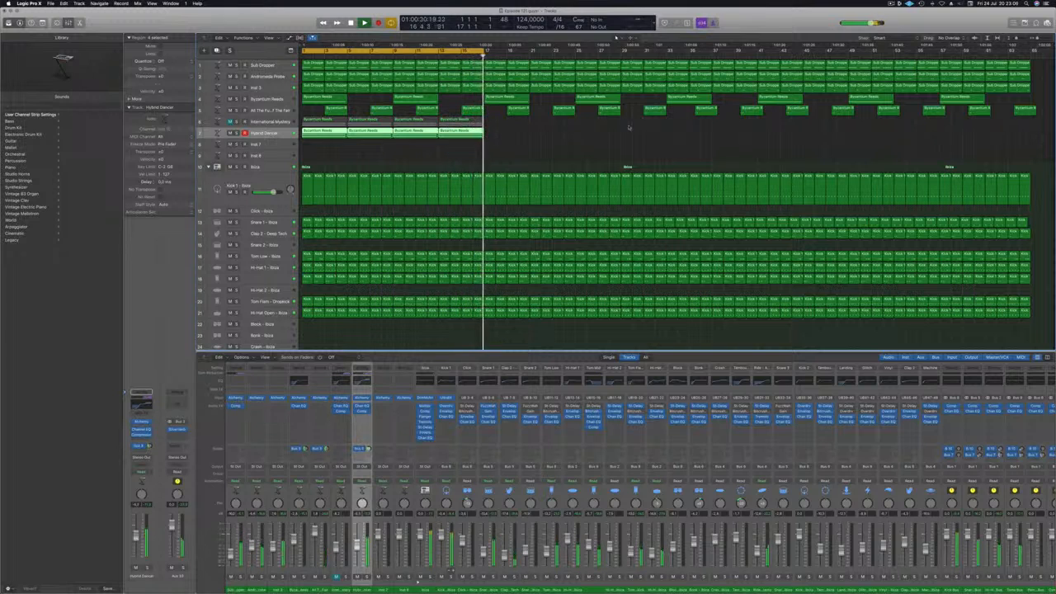
# Step: Repeat the Byzantium Reeds regions on the International Mystery and Hybrid Dancer tracks through to the end of the arrangement
pyautogui.click(493, 160)
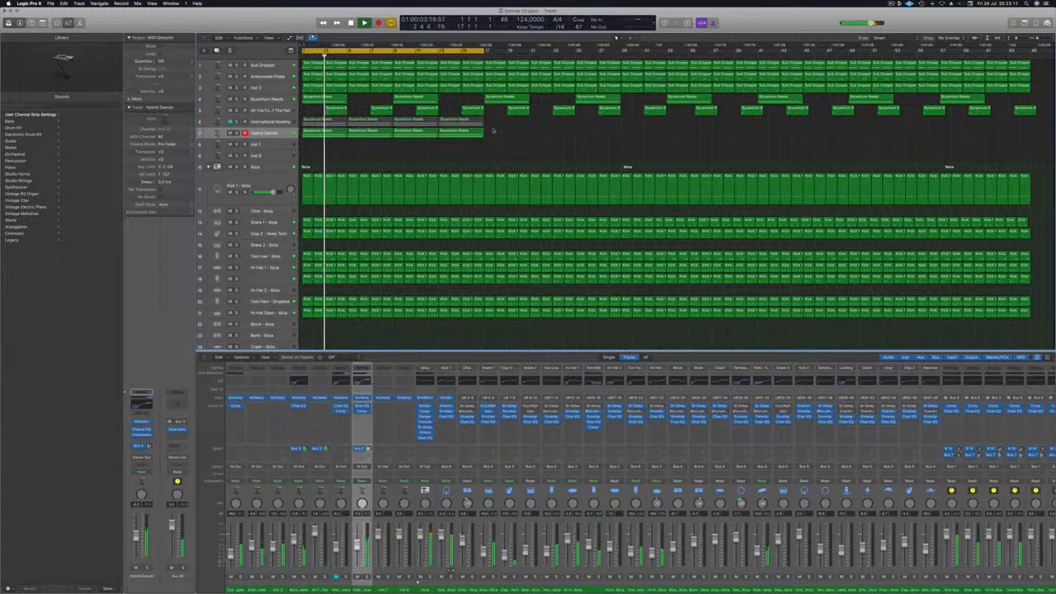
pyautogui.moveTo(493, 129)
pyautogui.mouseDown()
pyautogui.moveTo(305, 116)
pyautogui.moveTo(509, 142)
pyautogui.moveTo(500, 142)
pyautogui.mouseUp()
pyautogui.click(660, 121)
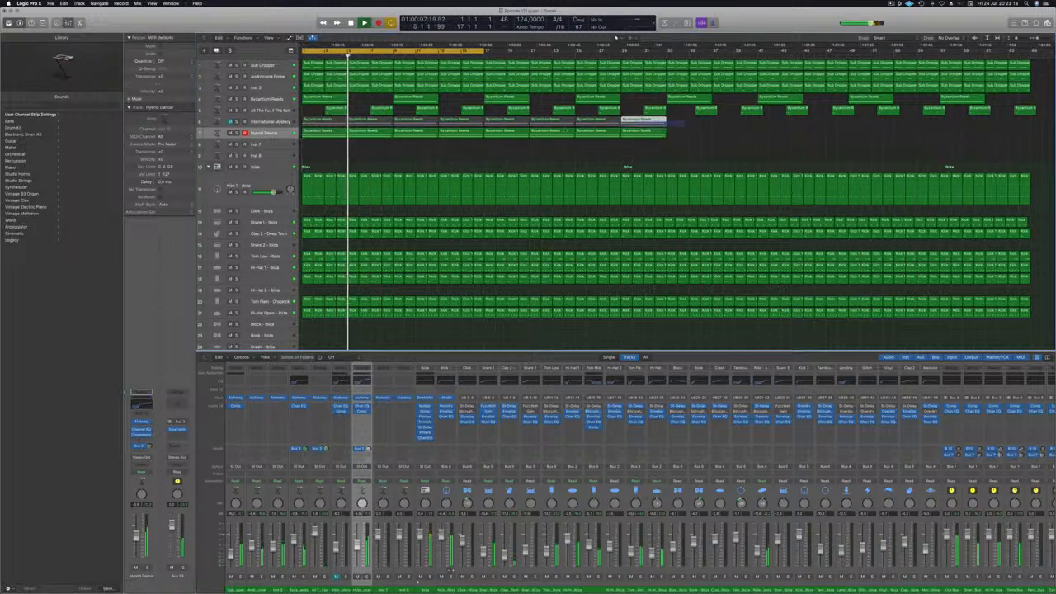
pyautogui.moveTo(669, 137)
pyautogui.mouseDown()
pyautogui.moveTo(302, 116)
pyautogui.moveTo(676, 137)
pyautogui.mouseUp()
pyautogui.click(487, 152)
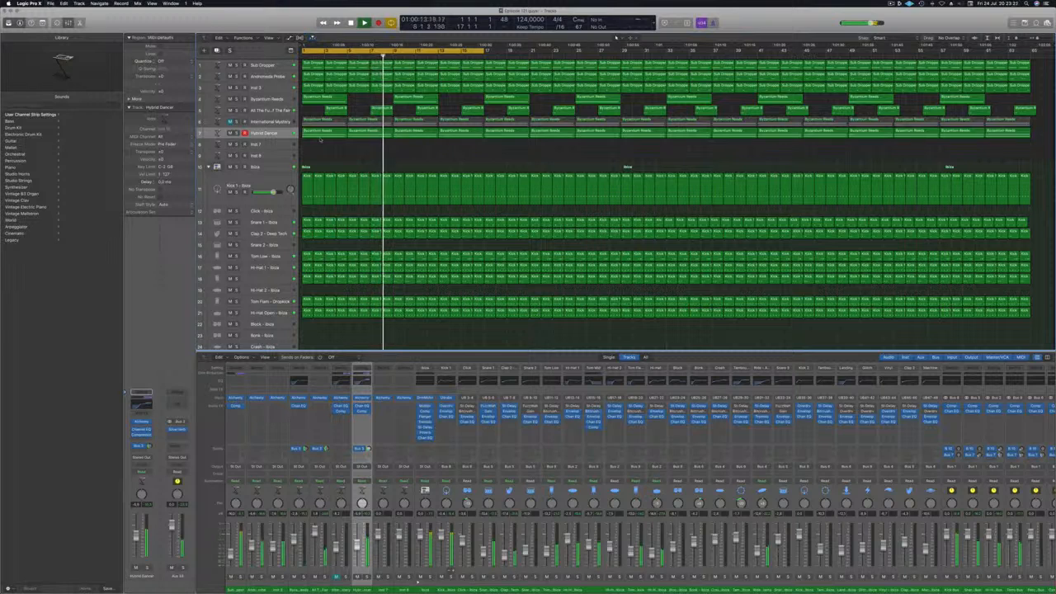
# Step: Enlarge the Hybrid Dancer track, compare it in solo and in the mix during playback, and lower its volume slightly
pyautogui.moveTo(275, 137); pyautogui.dragTo(275, 185)
pyautogui.click(239, 148)
pyautogui.press('space')
pyautogui.press('space')
pyautogui.hotkey('ctrl', 's')
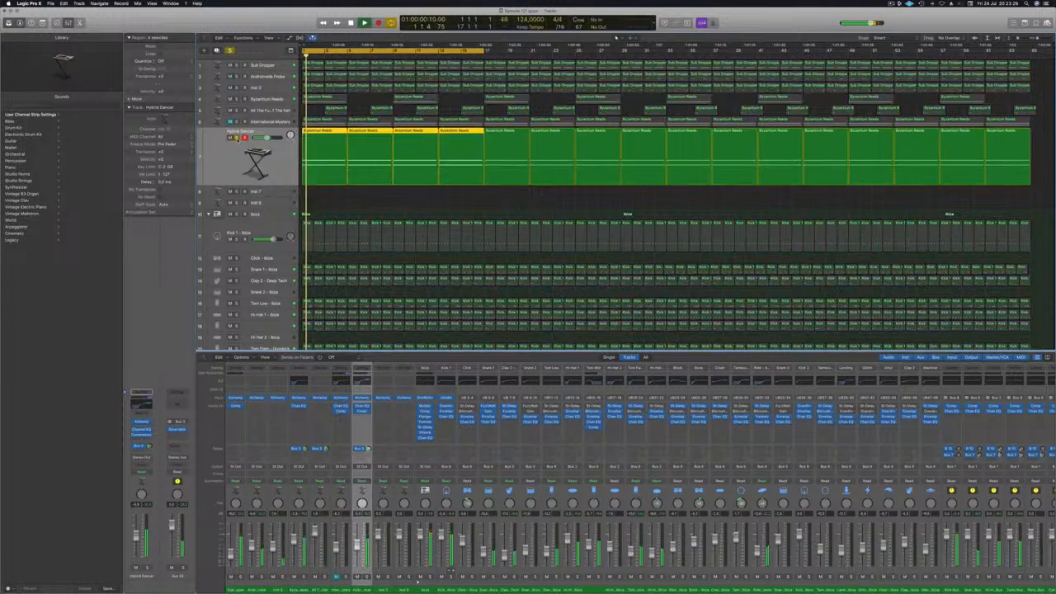
pyautogui.hotkey('ctrl', 's')
pyautogui.press('space')
pyautogui.press('space')
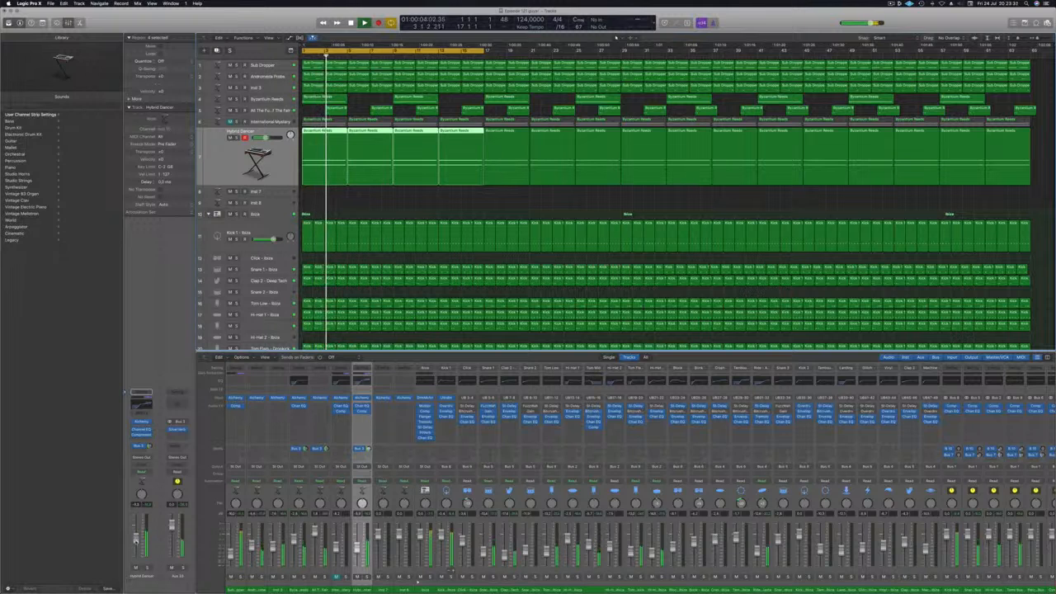
pyautogui.hotkey('ctrl', 's')
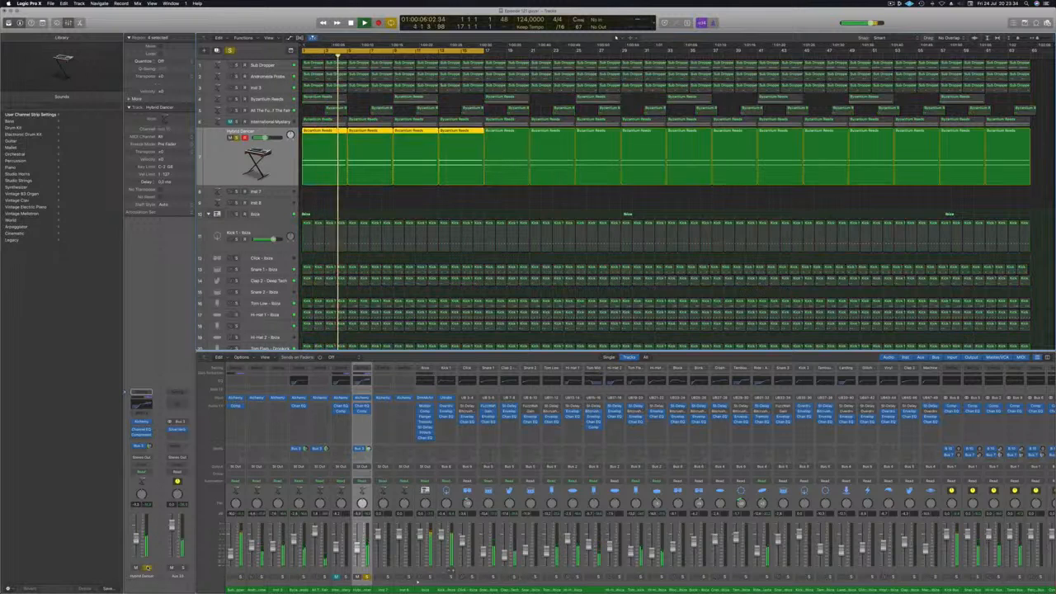
pyautogui.hotkey('ctrl', 's')
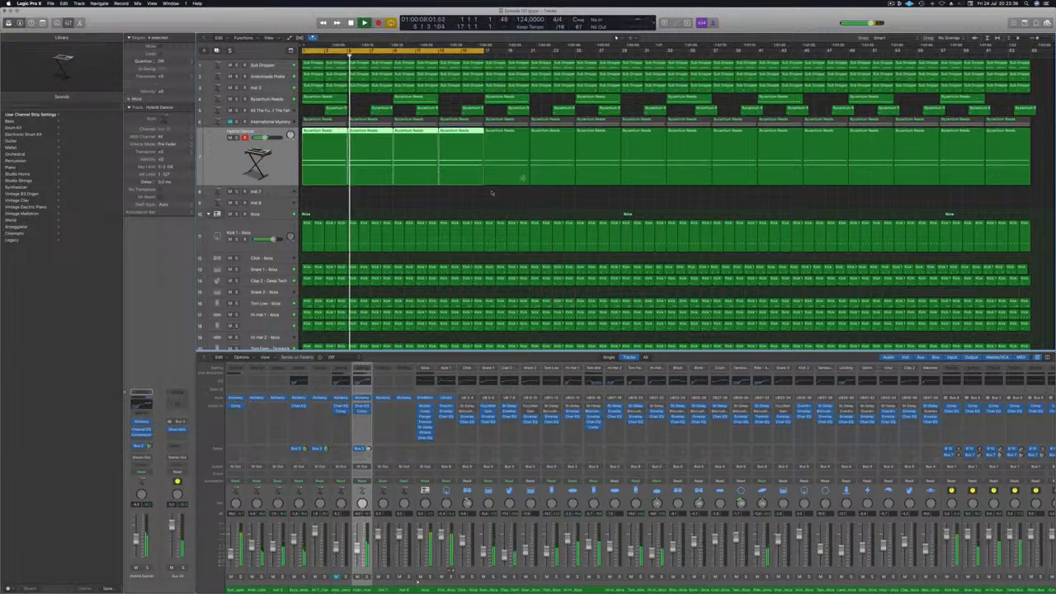
# Step: Restart playback, set the Hybrid Dancer channel's automation mode to Touch and check its Alchemy controls
pyautogui.click(441, 200)
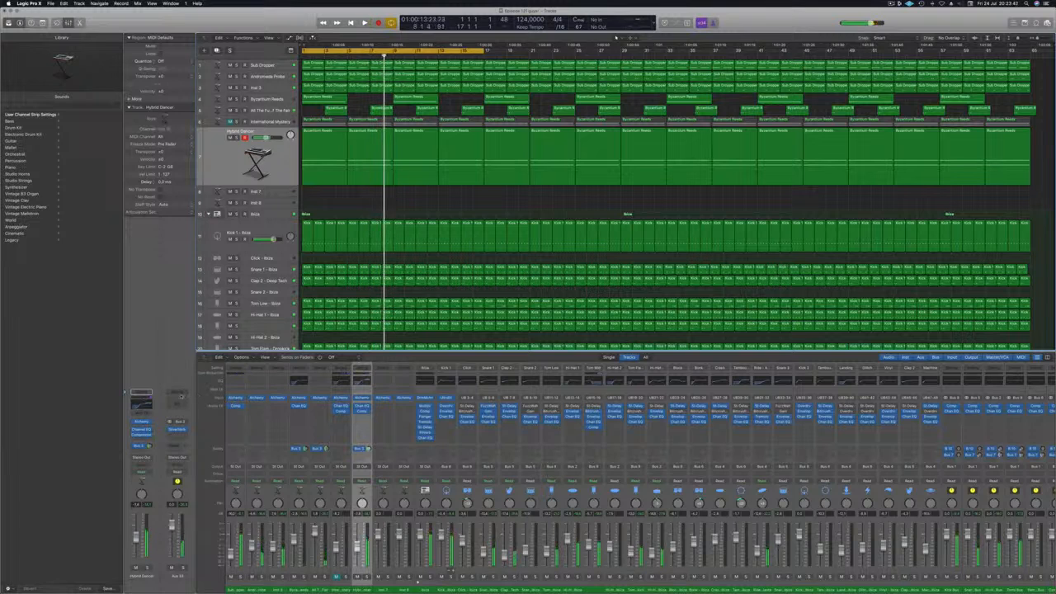
pyautogui.press('Return')
pyautogui.click(142, 472)
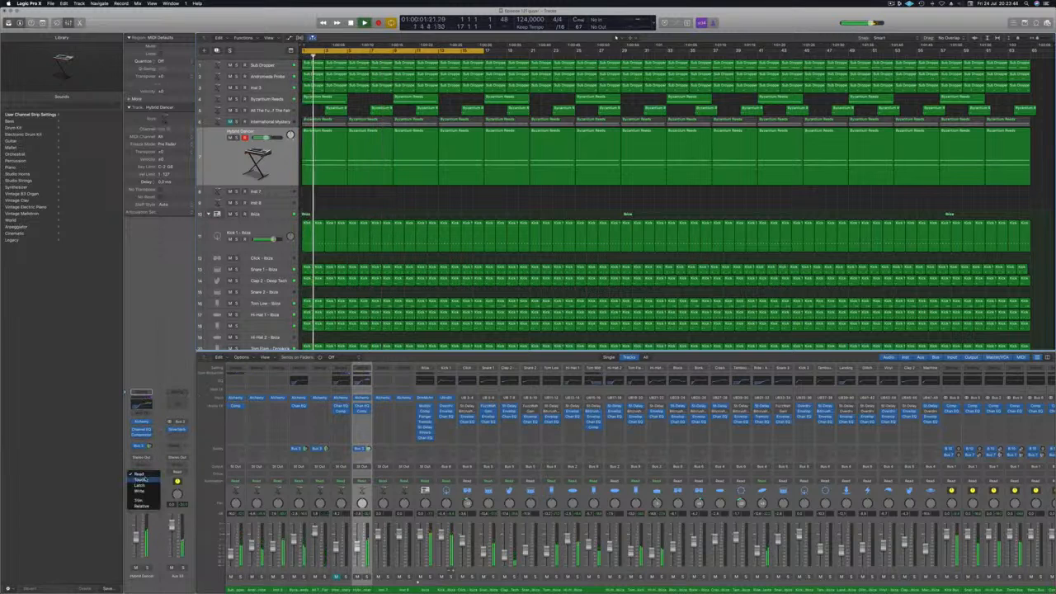
pyautogui.click(140, 479)
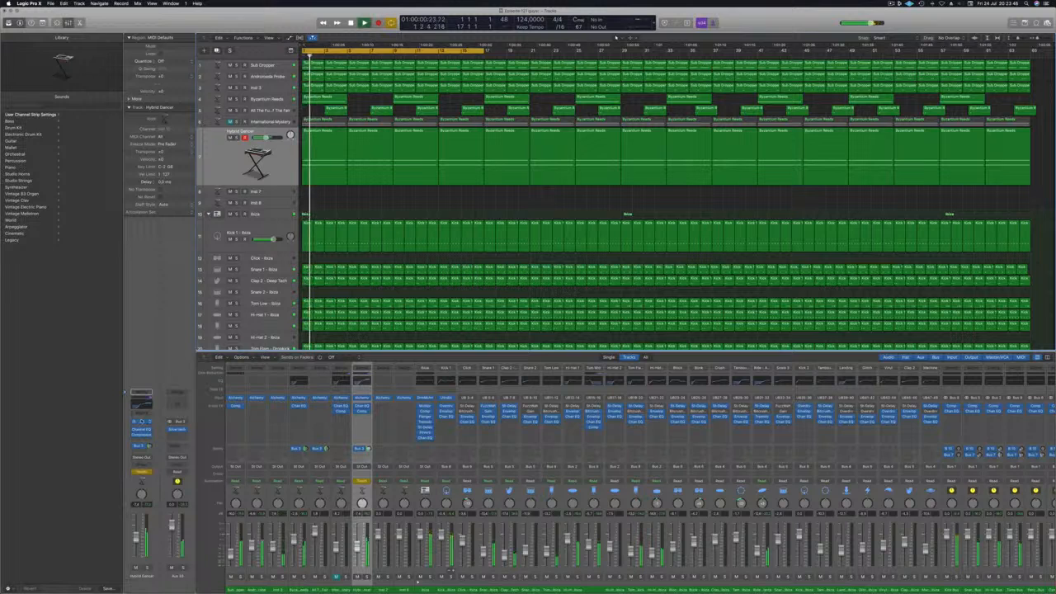
pyautogui.click(142, 422)
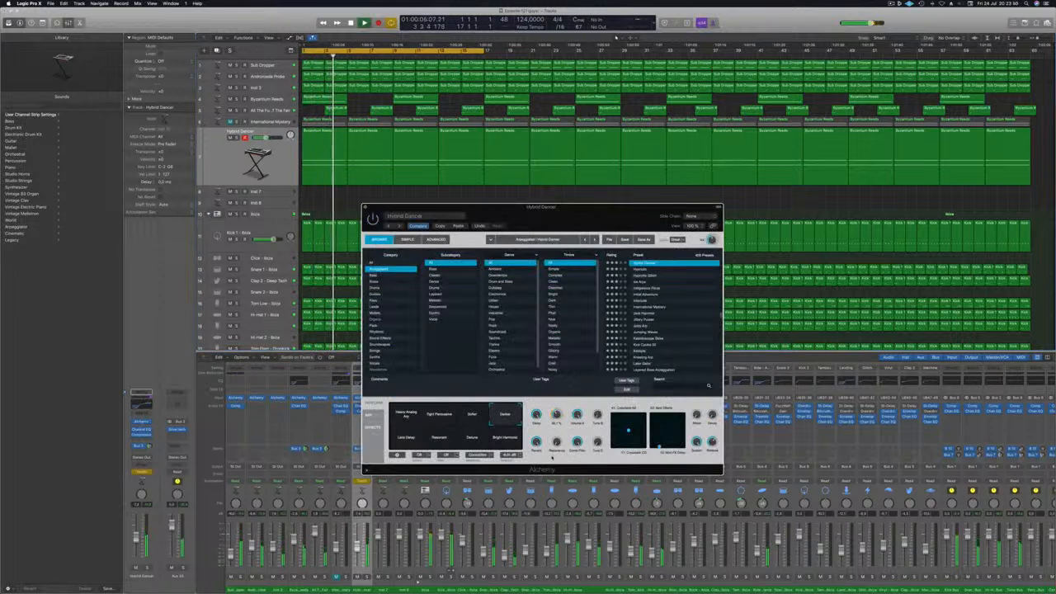
pyautogui.click(365, 207)
# Step: Show track automation and set up the Hybrid Dancer track's Cutoff lane with automation points at bars 1 and 9
pyautogui.press('a')
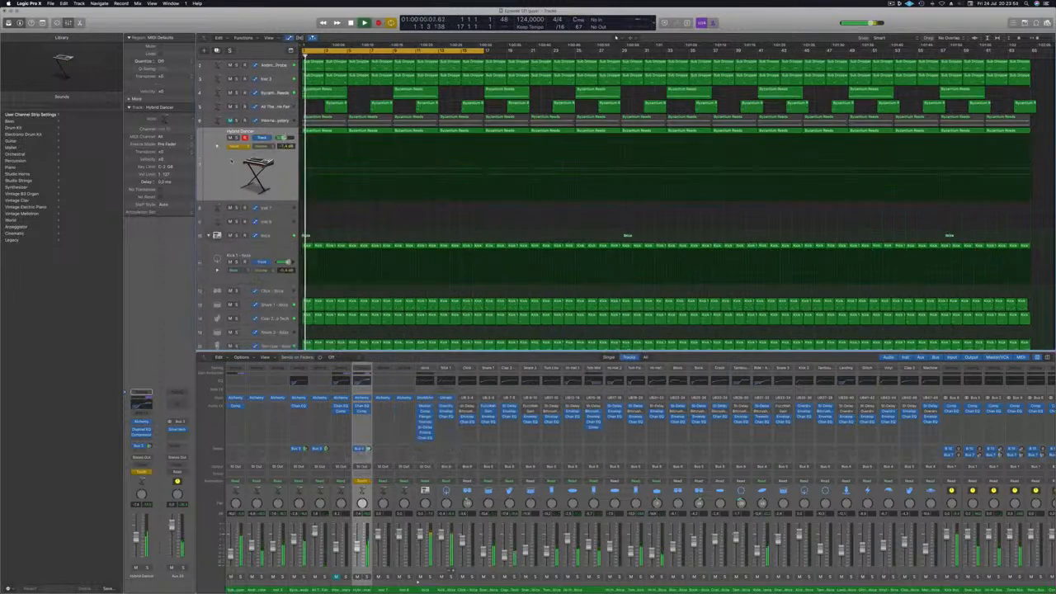
pyautogui.click(237, 147)
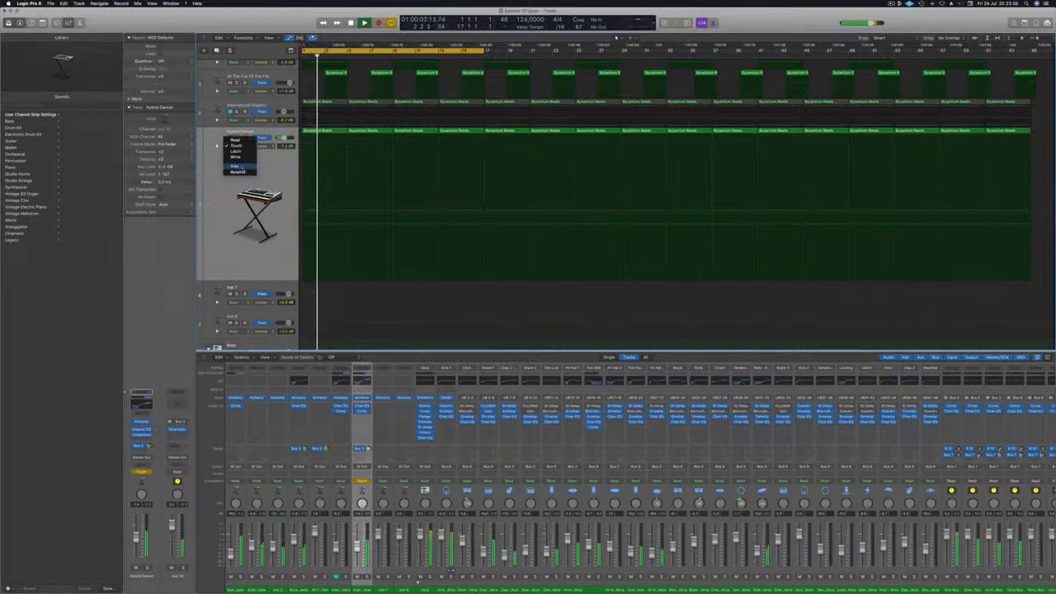
pyautogui.click(221, 164)
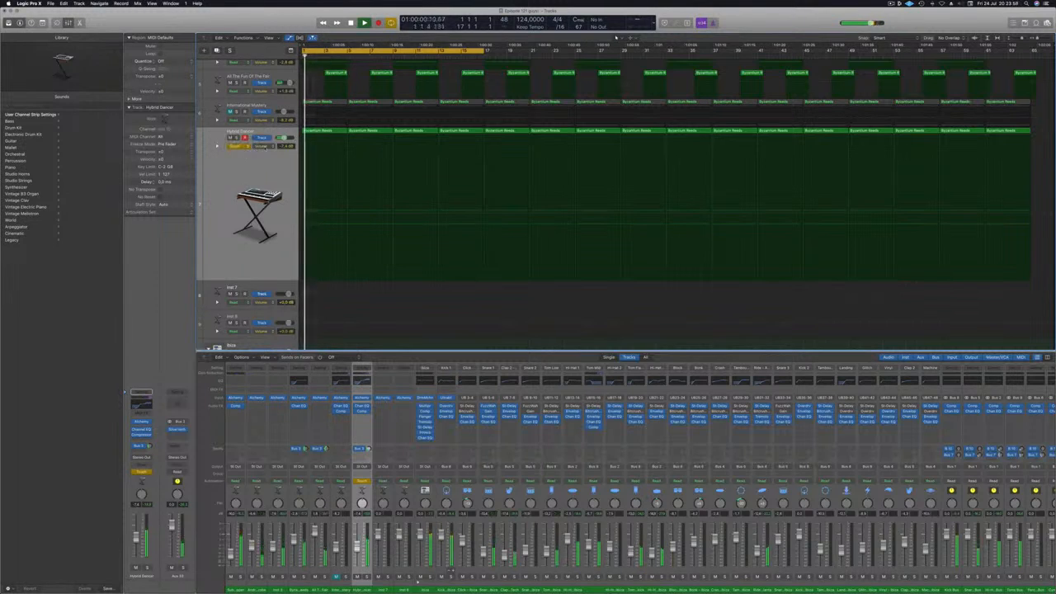
pyautogui.moveTo(349, 220); pyautogui.dragTo(341, 226)
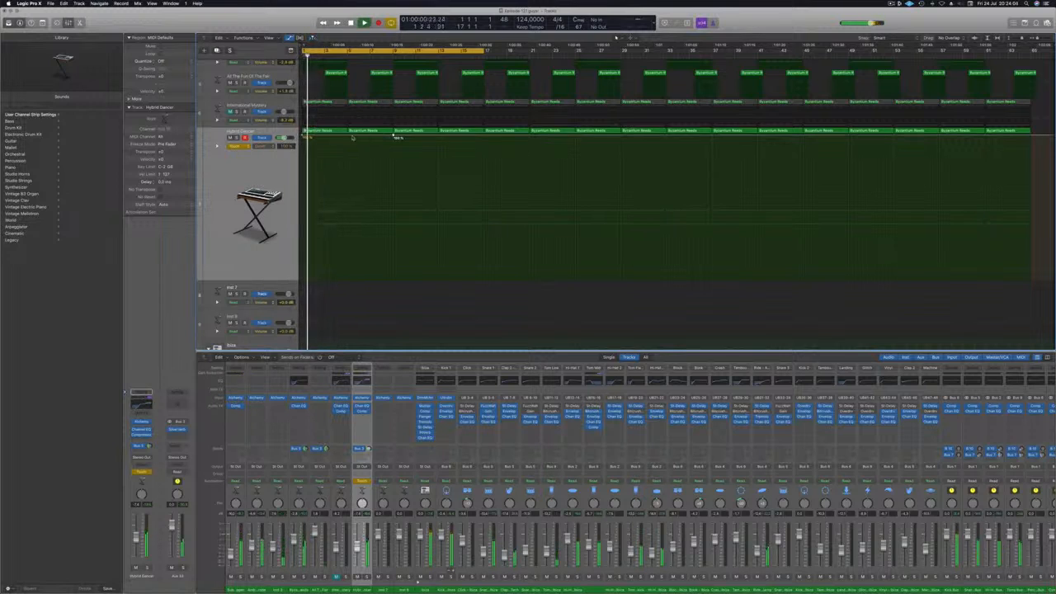
# Step: Set Hybrid Dancer's automation mode to Read and shape its Cutoff automation to peak at bar 9 and fall by bar 17
pyautogui.moveTo(396, 137); pyautogui.dragTo(394, 159)
pyautogui.click(239, 146)
pyautogui.click(236, 141)
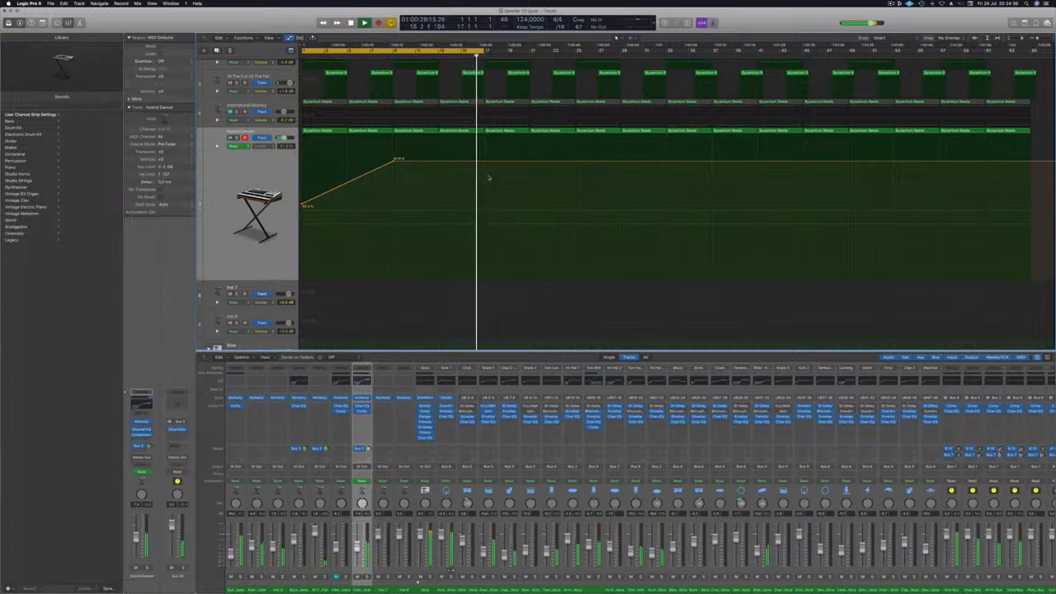
pyautogui.moveTo(483, 164); pyautogui.dragTo(483, 205)
# Step: Unmute the International Mystery track during playback and select it
pyautogui.click(270, 252)
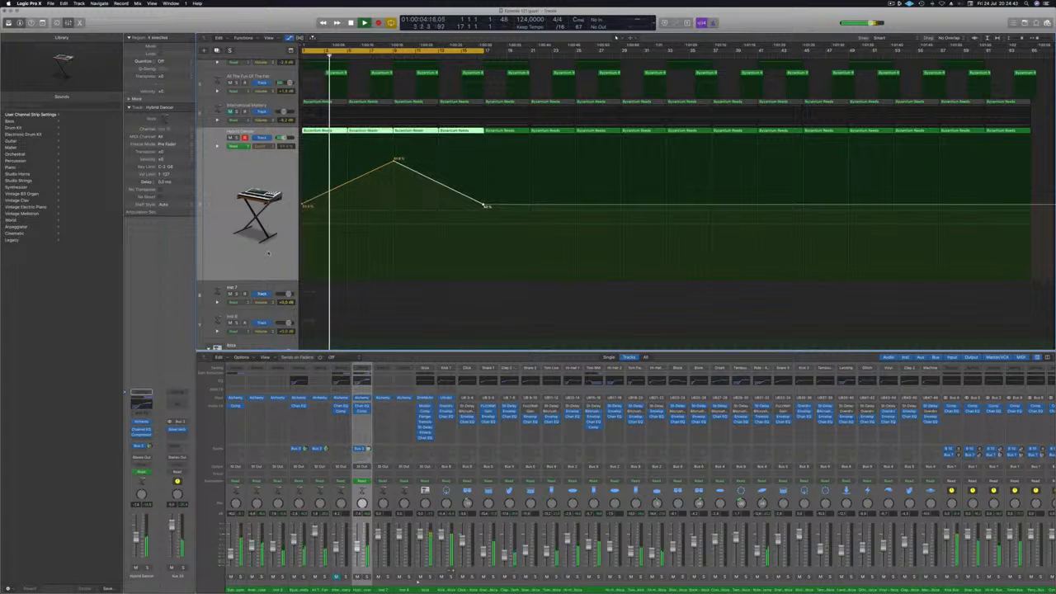
pyautogui.click(230, 111)
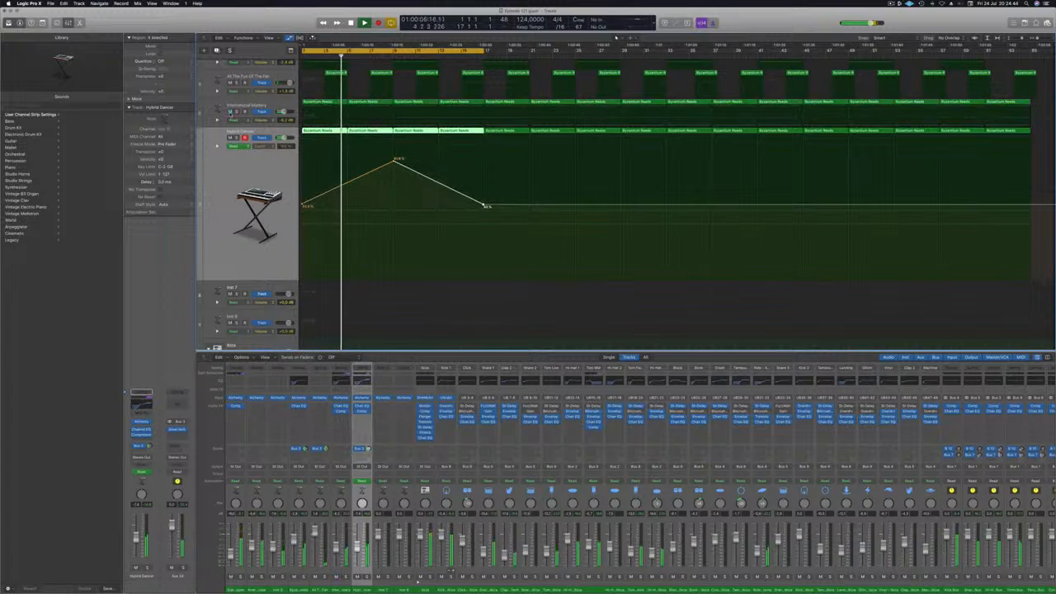
pyautogui.click(269, 107)
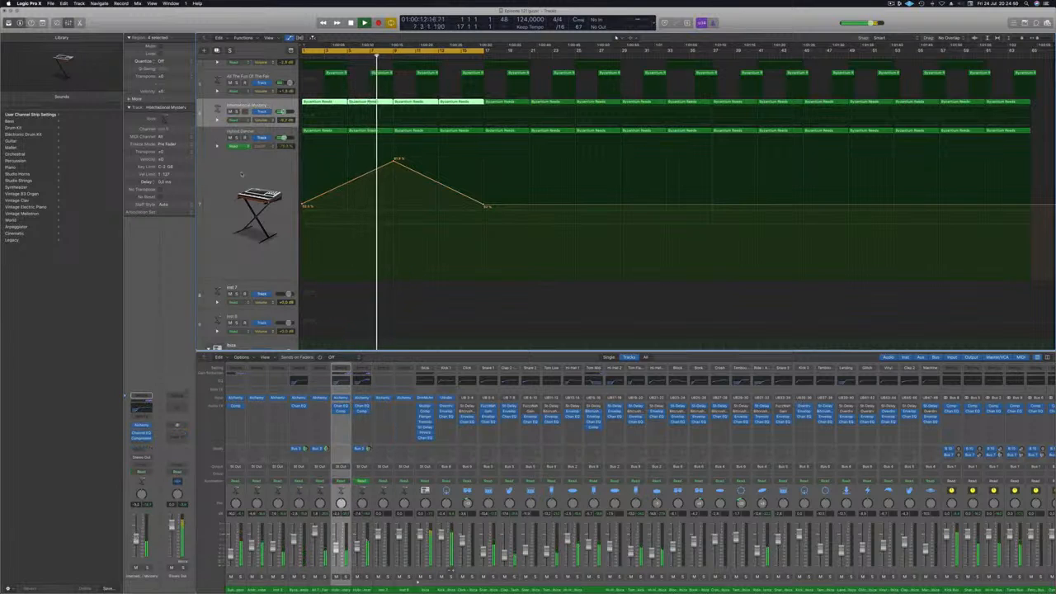
# Step: Lower the Hybrid Dancer Cutoff automation point at bar 17 slightly and stop playback
pyautogui.press('super+Up')
pyautogui.press('super+Up')
pyautogui.press('super+Up')
pyautogui.press('super+Up')
pyautogui.press('super+Up')
pyautogui.press('super+Up')
pyautogui.press('super+Up')
pyautogui.press('super+Up')
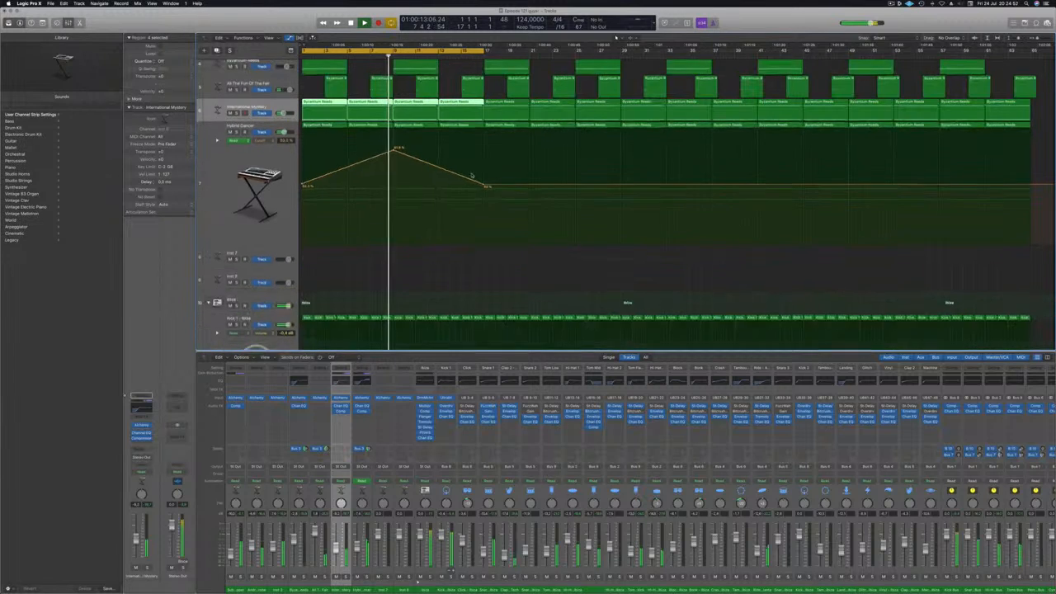
pyautogui.press('super+Up')
pyautogui.press('super+Up')
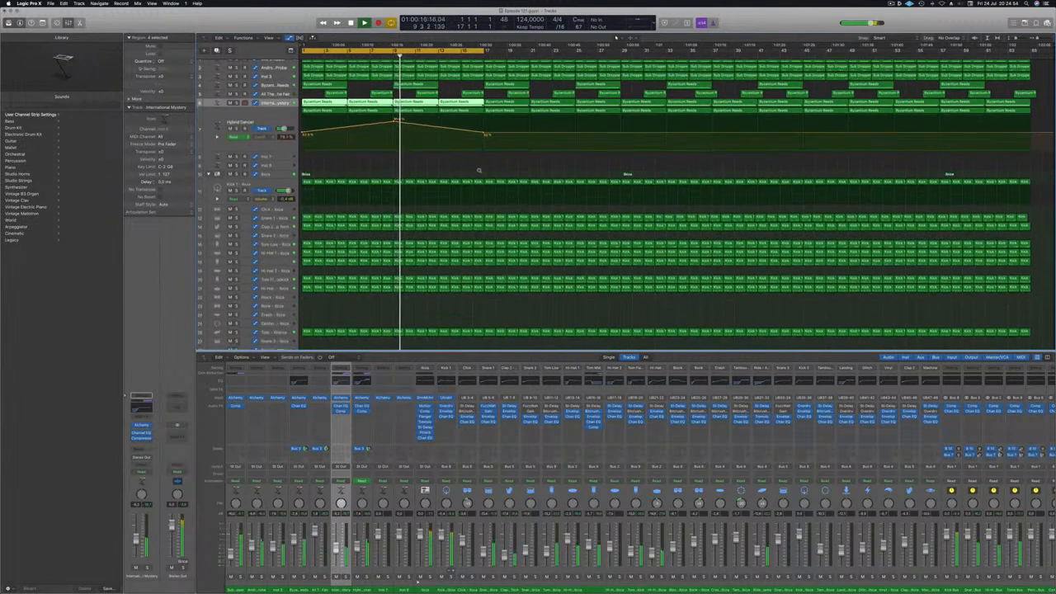
pyautogui.press('super+Up')
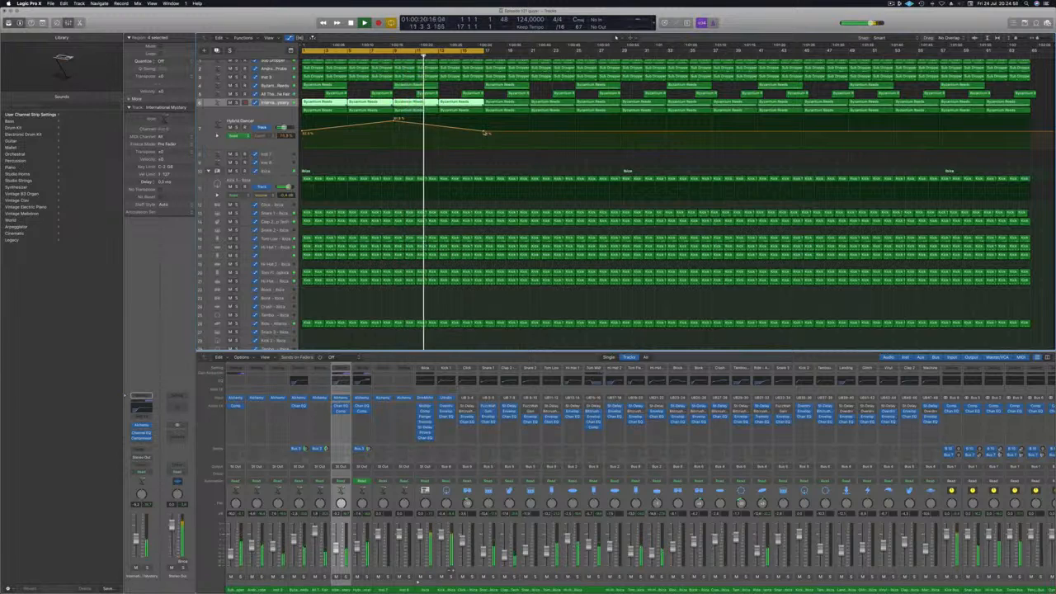
pyautogui.moveTo(484, 131); pyautogui.dragTo(484, 132)
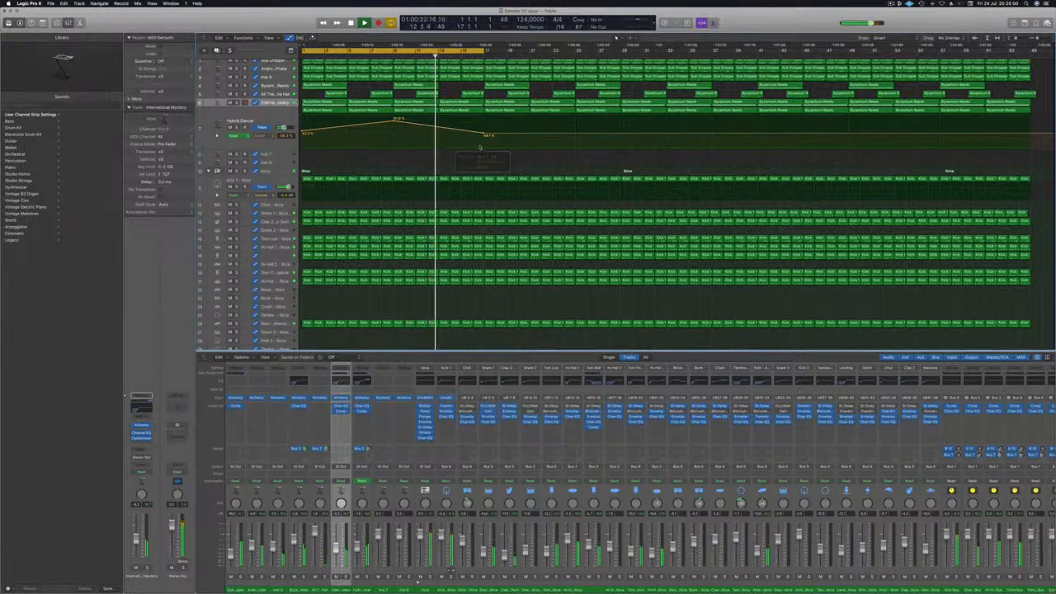
pyautogui.press('super+Down')
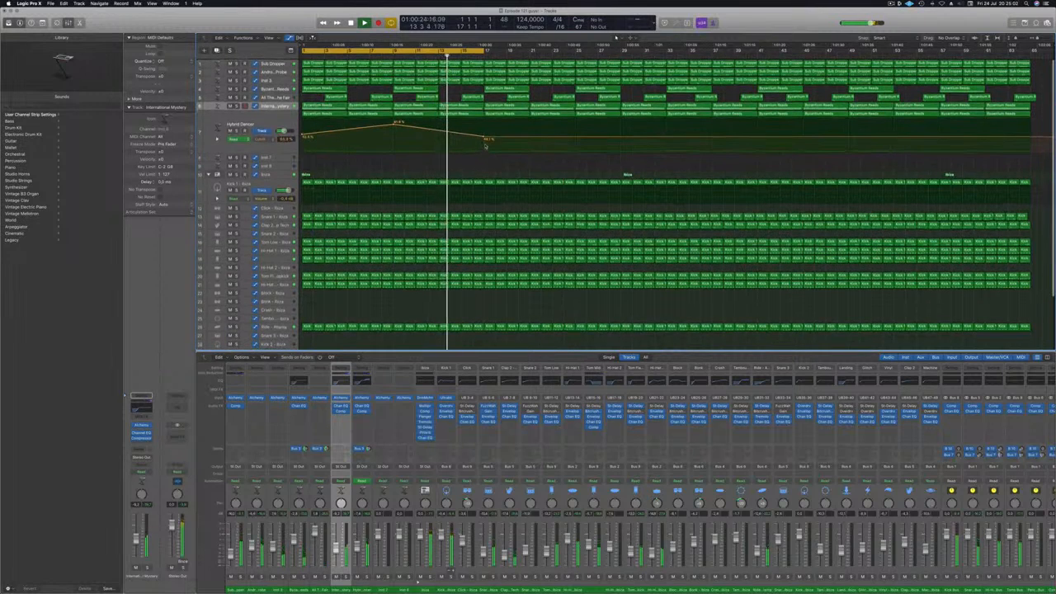
pyautogui.press('space')
pyautogui.click(890, 4)
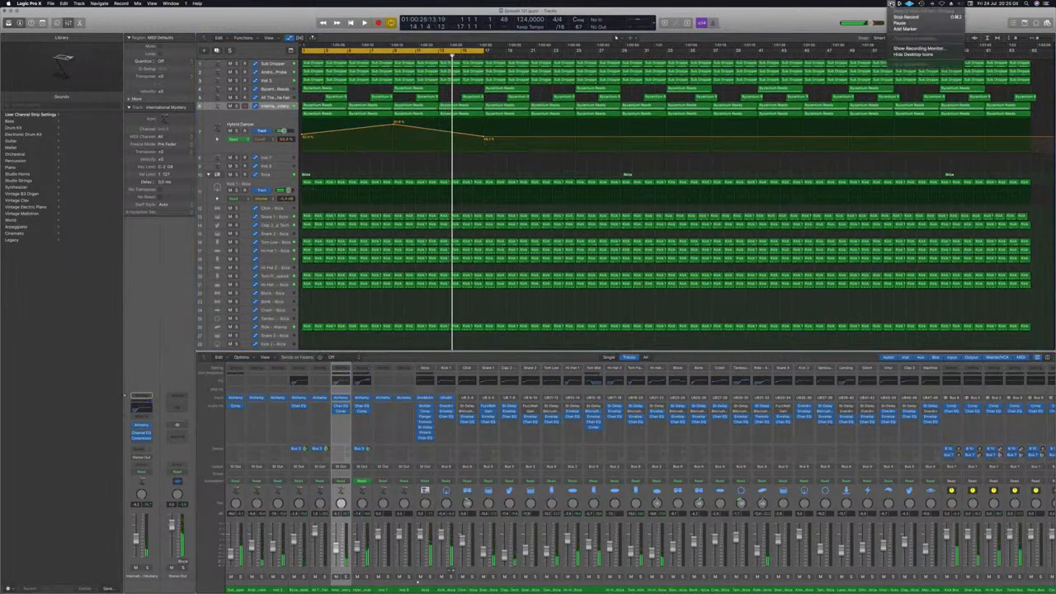
pyautogui.click(905, 16)
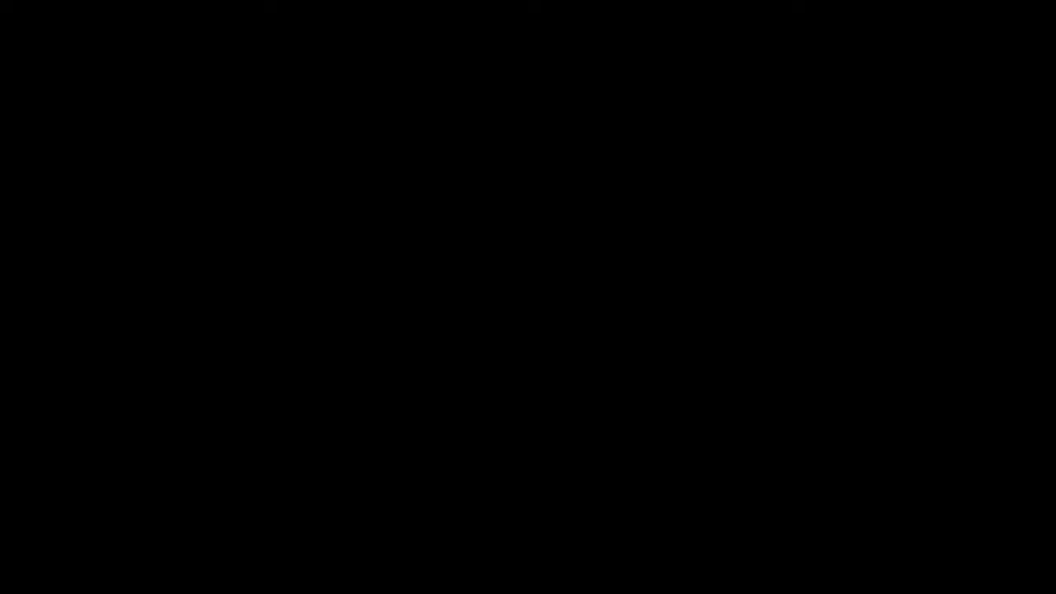